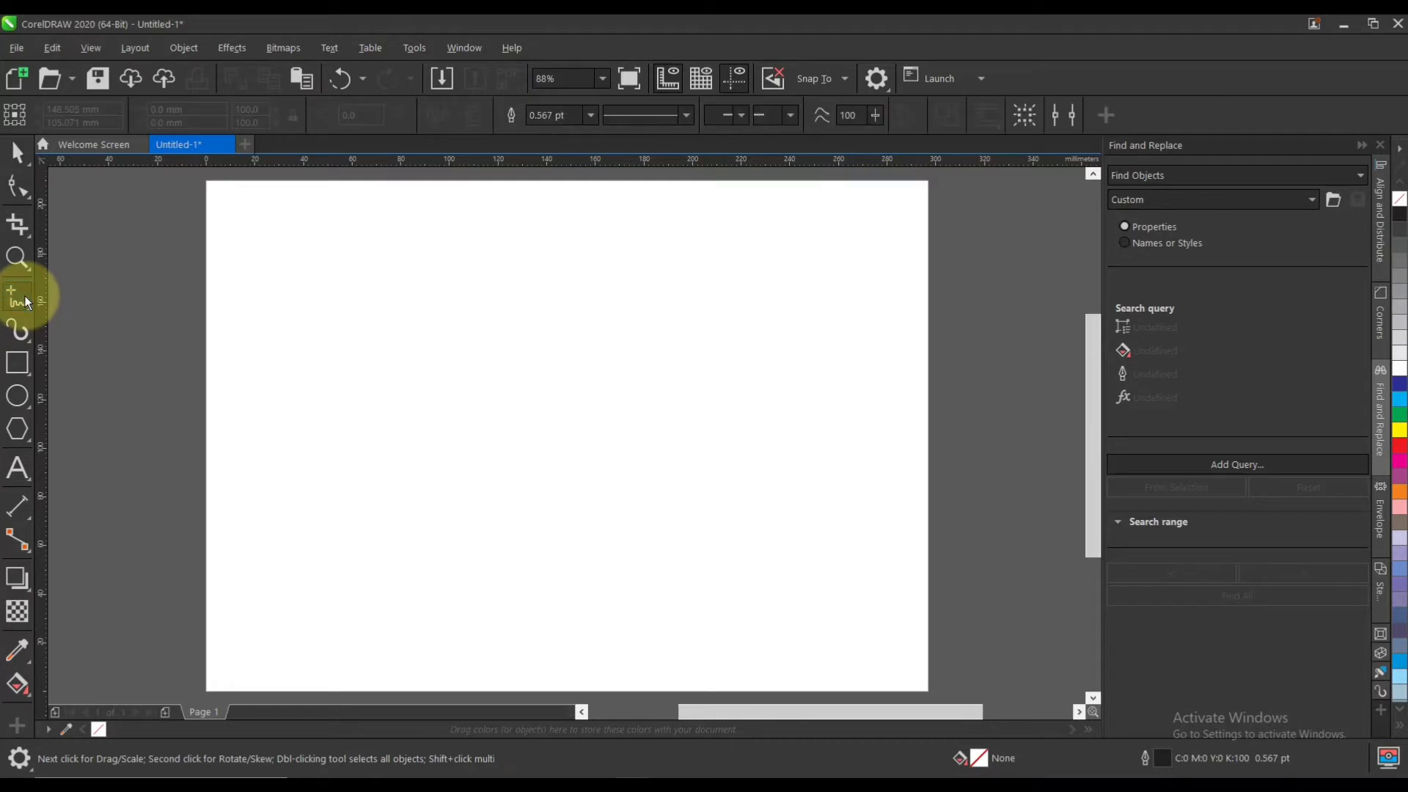
# Draw a vertical straight line about 102 mm long with the Freehand tool and centre it on the page
pyautogui.click(485, 285)
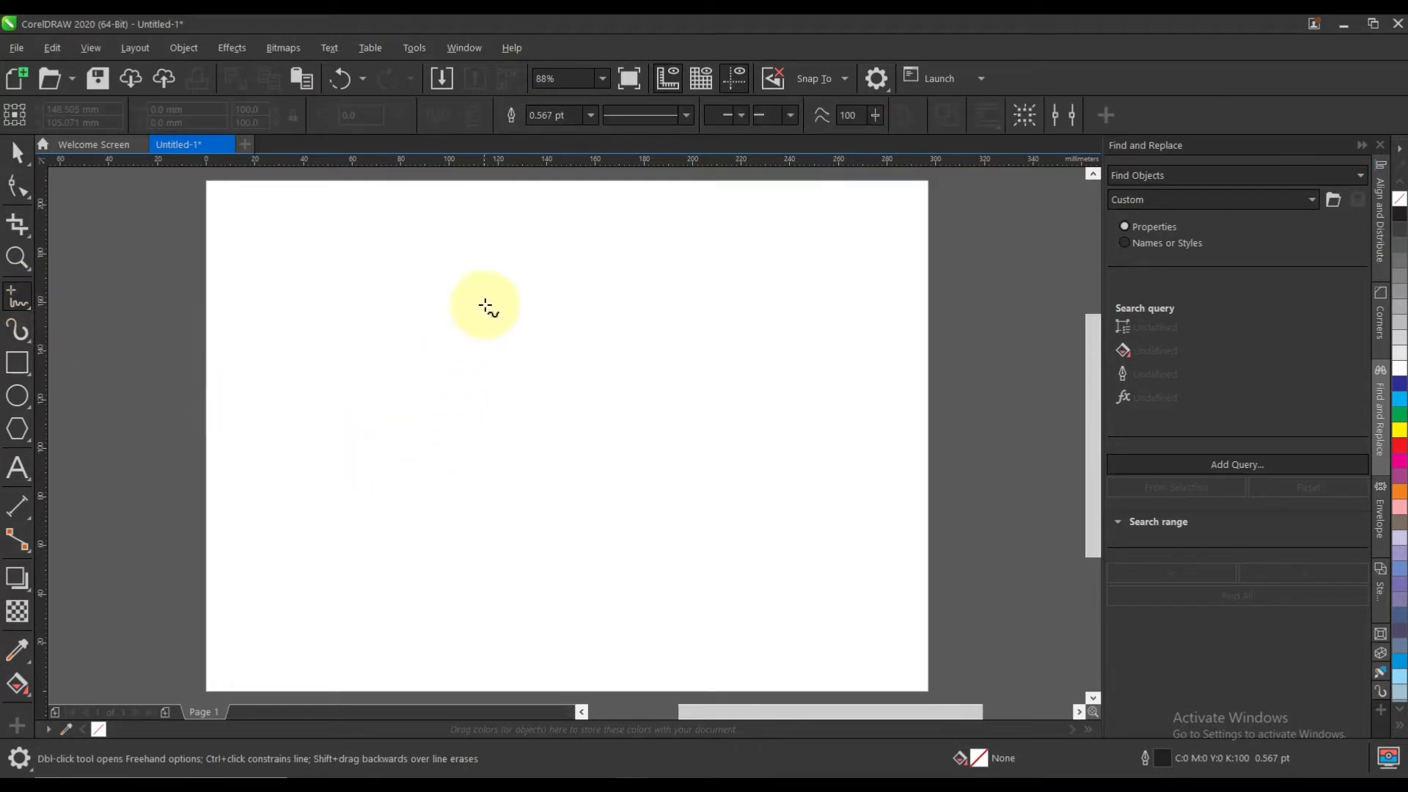
pyautogui.keyDown('ctrl'); pyautogui.click(485, 544); pyautogui.keyUp('ctrl')
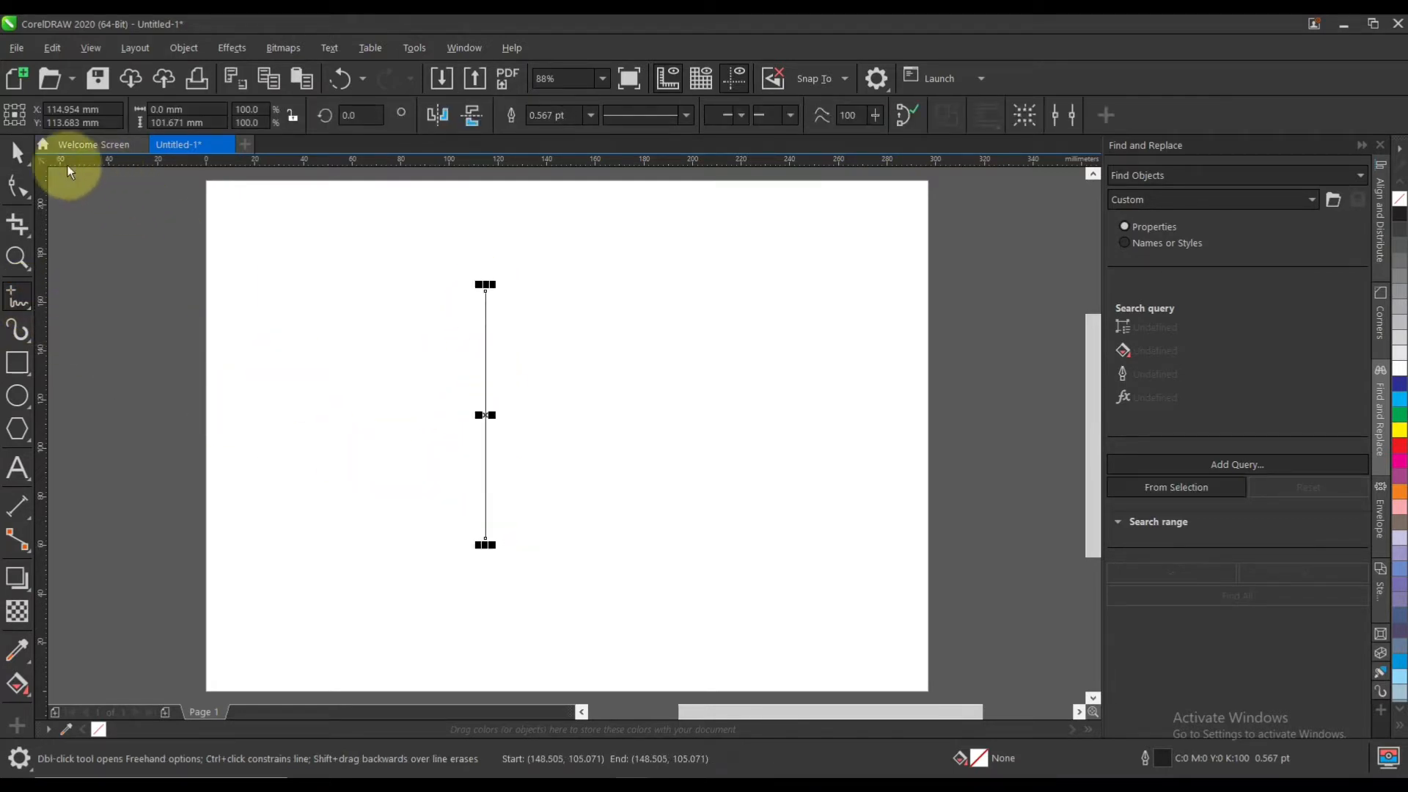
pyautogui.click(18, 151)
pyautogui.press('p')
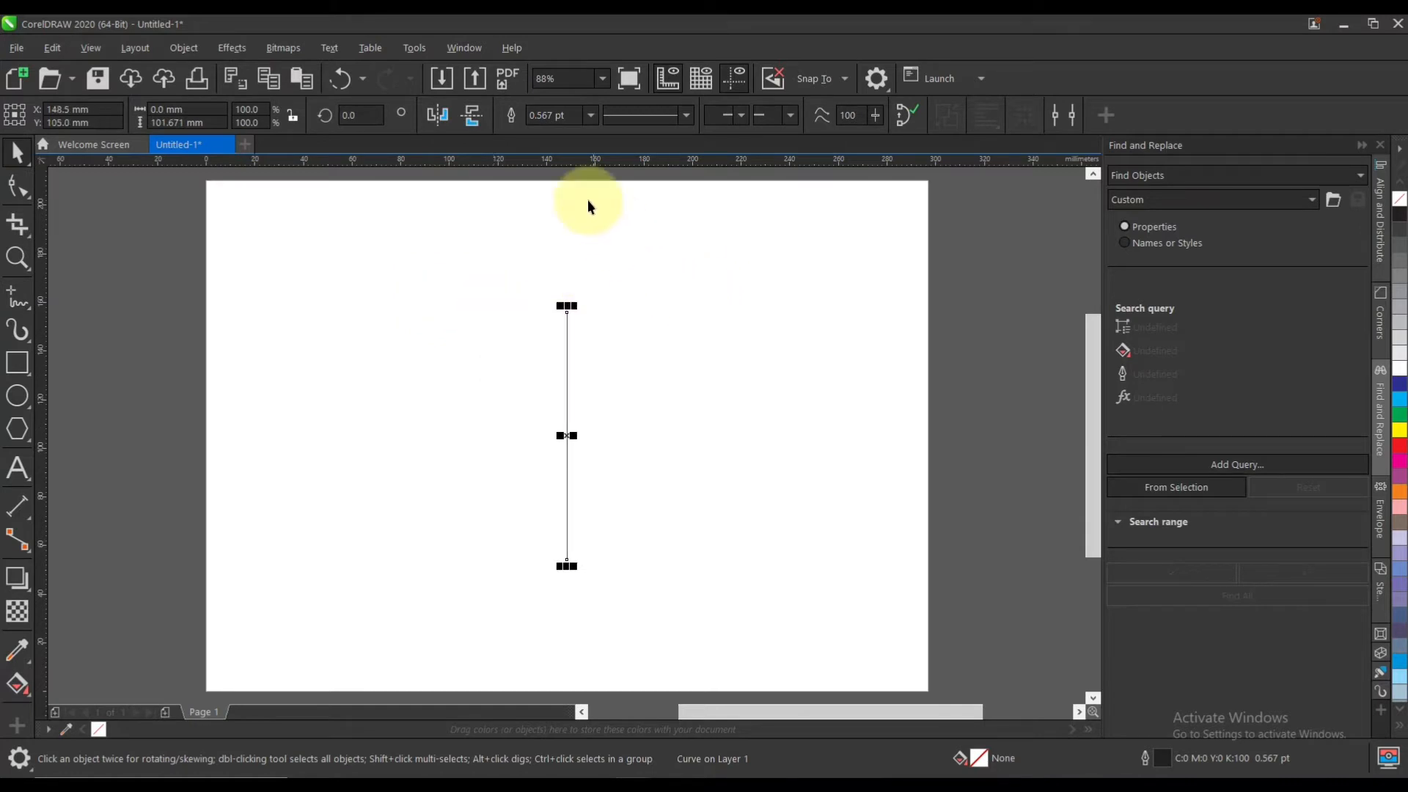
# Set the vertical line's outline width to 0.1 pt and deselect it
pyautogui.moveTo(574, 115); pyautogui.dragTo(479, 118)
pyautogui.write('0.')
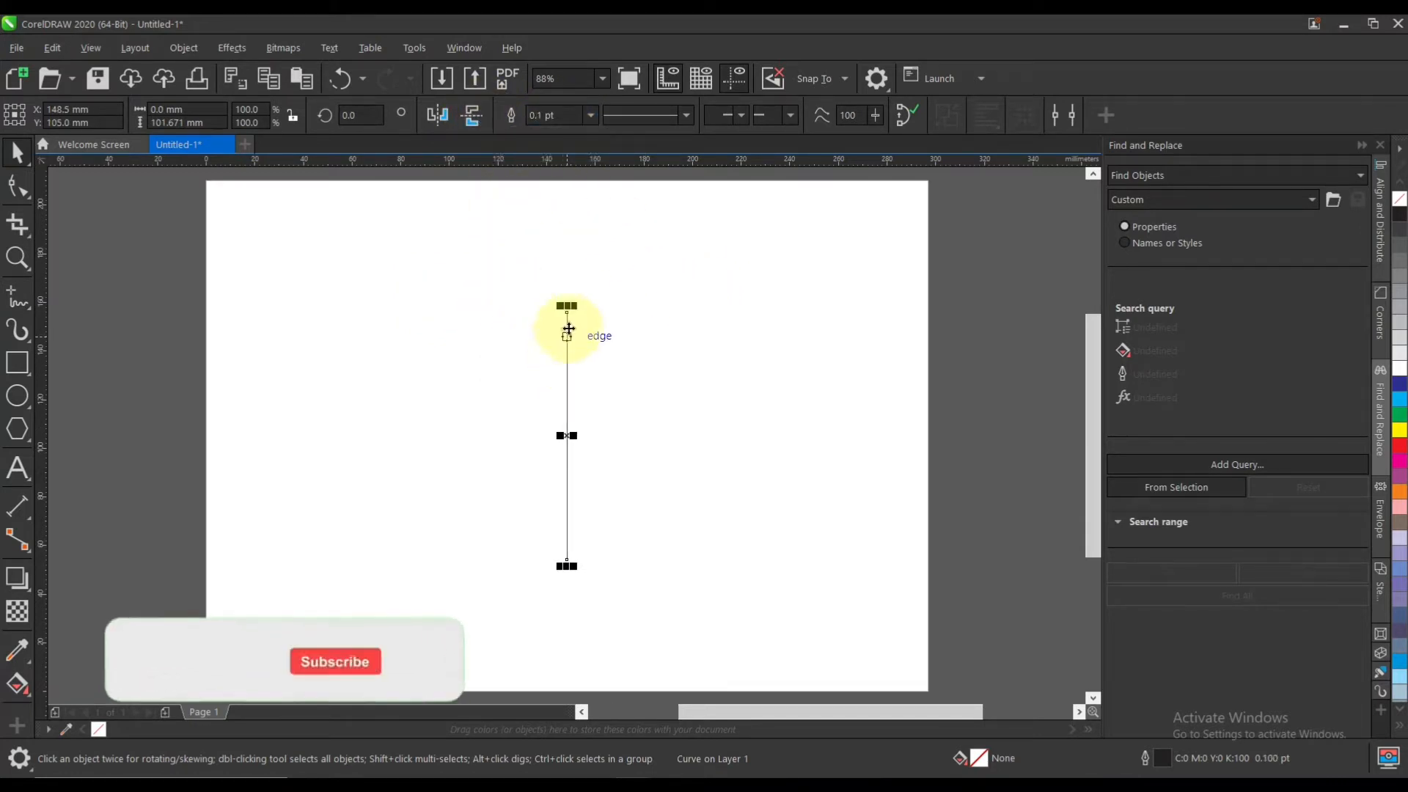
pyautogui.click(632, 289)
# Set the nudge distance to 10 mm and place a duplicate of the line that distance to the right
pyautogui.moveTo(619, 116); pyautogui.dragTo(536, 117)
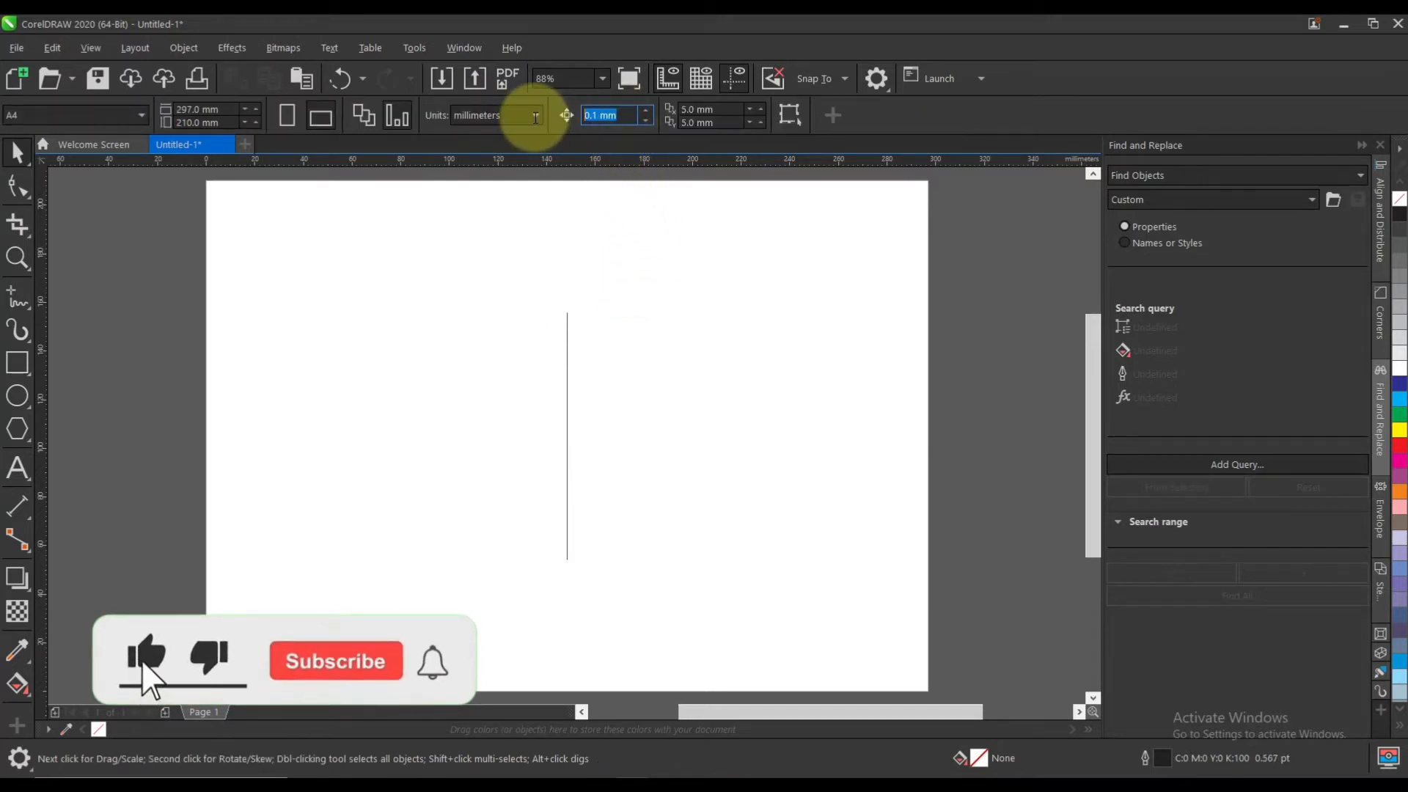
pyautogui.write('10')
pyautogui.press('Return')
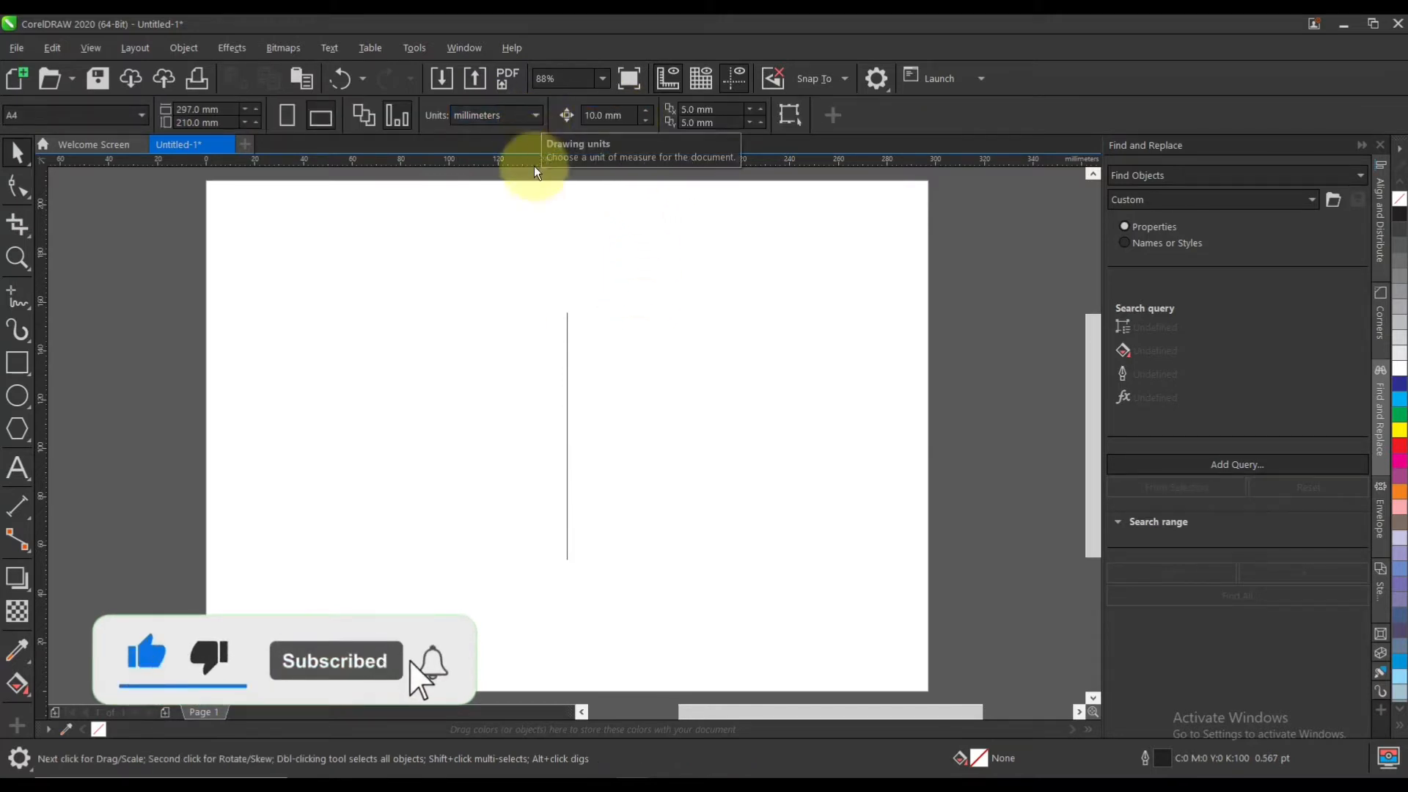
pyautogui.click(568, 317)
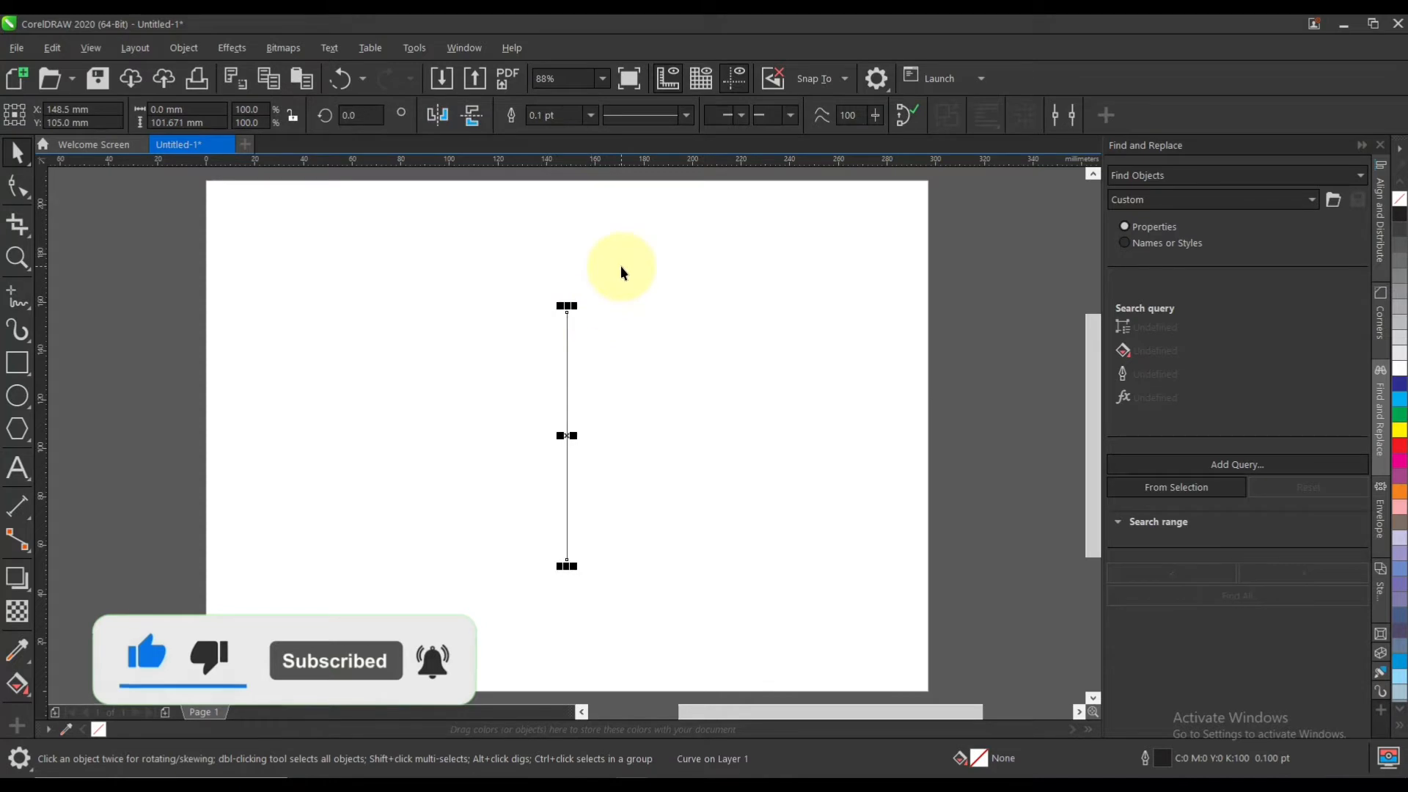
pyautogui.press('KP_Add')
pyautogui.press('Right')
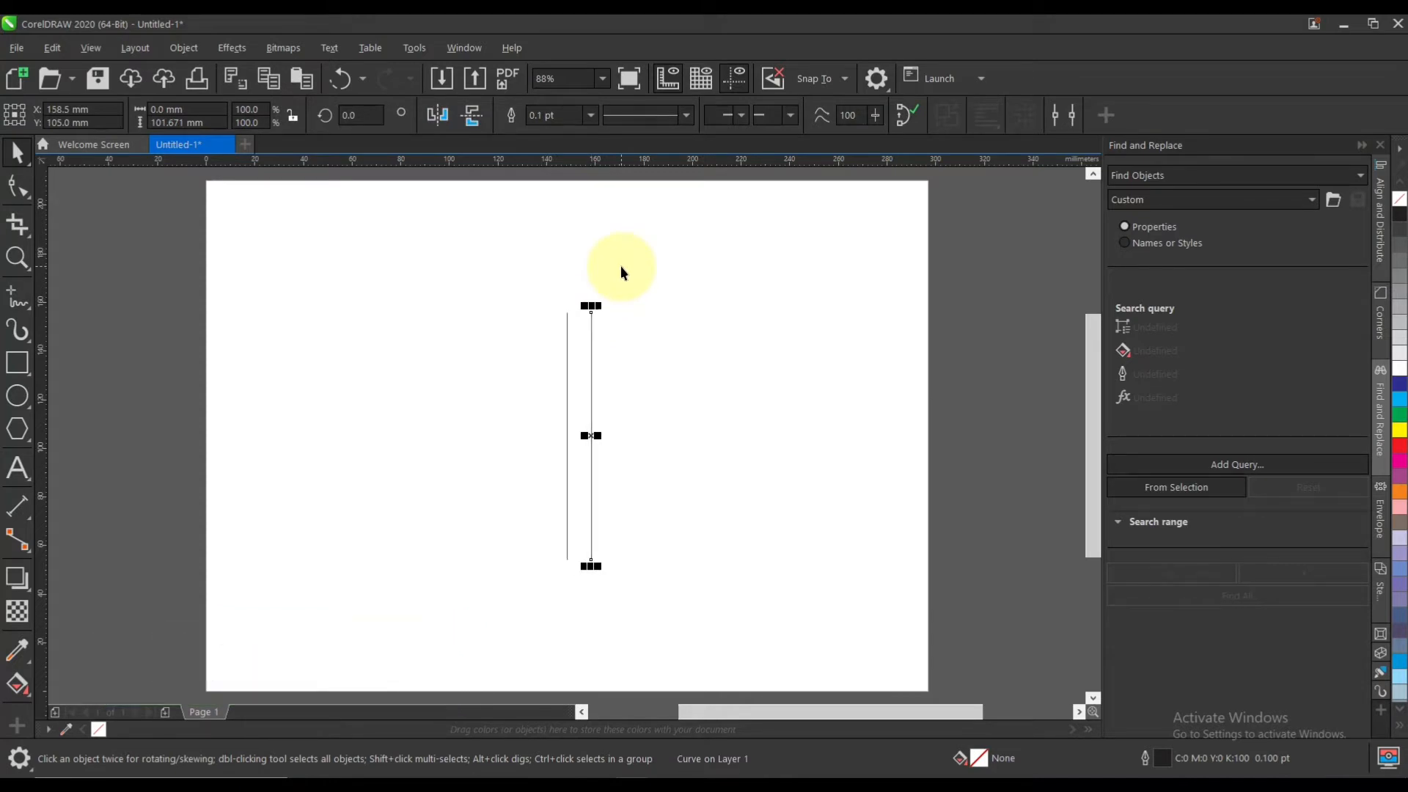
# Group the two vertical lines and make three copies of the pair, each offset 17 mm further to the right
pyautogui.moveTo(622, 255); pyautogui.dragTo(477, 593)
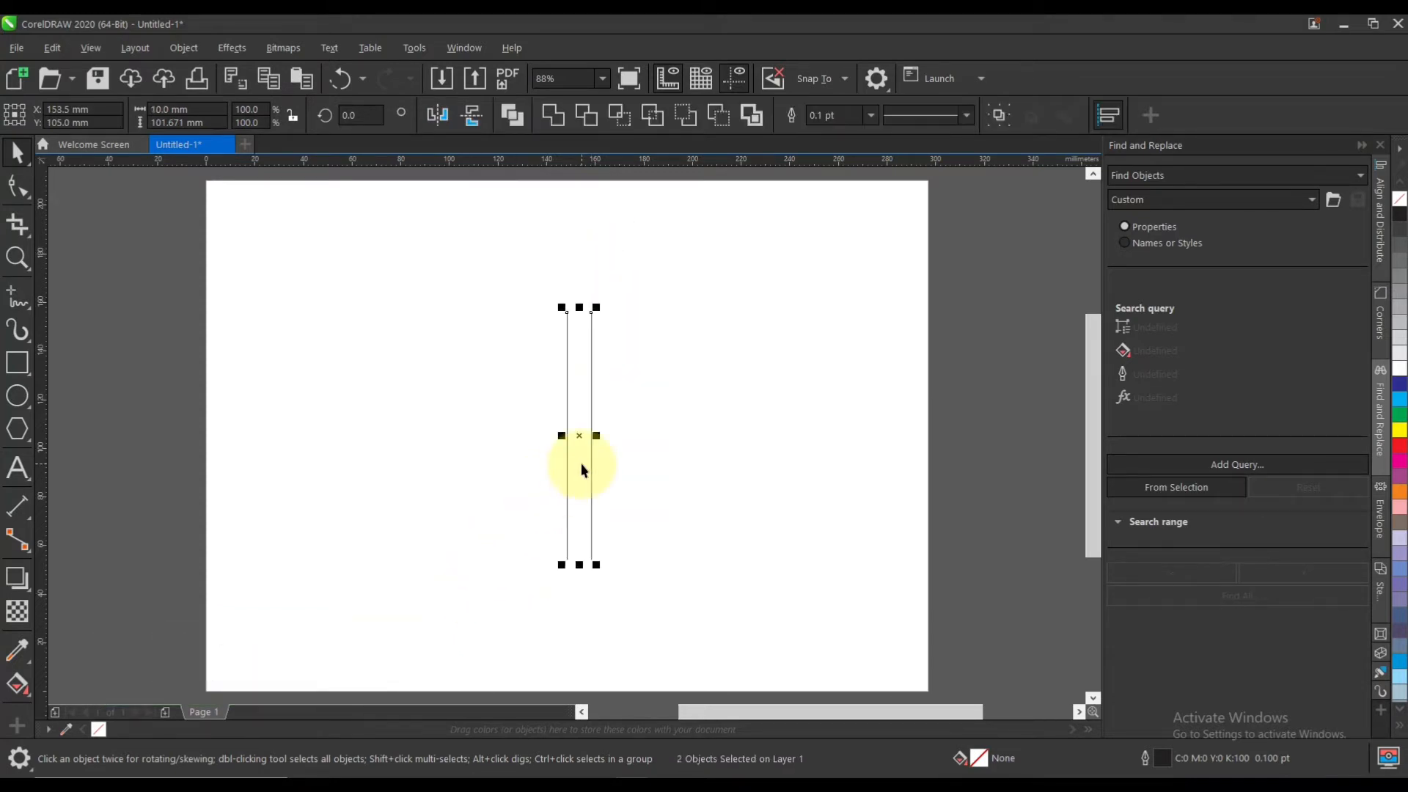
pyautogui.click(506, 355)
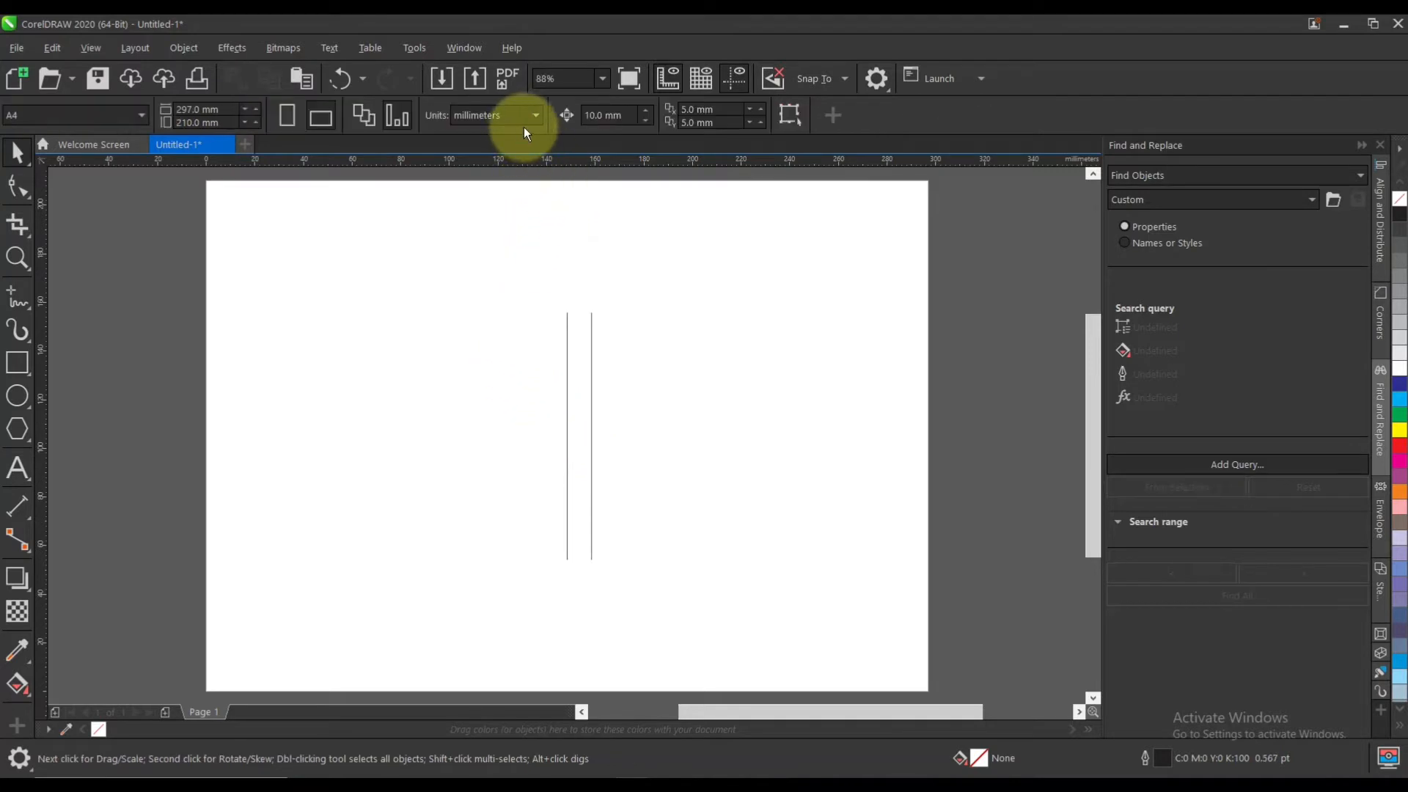
pyautogui.tripleClick(626, 117)
pyautogui.write('17')
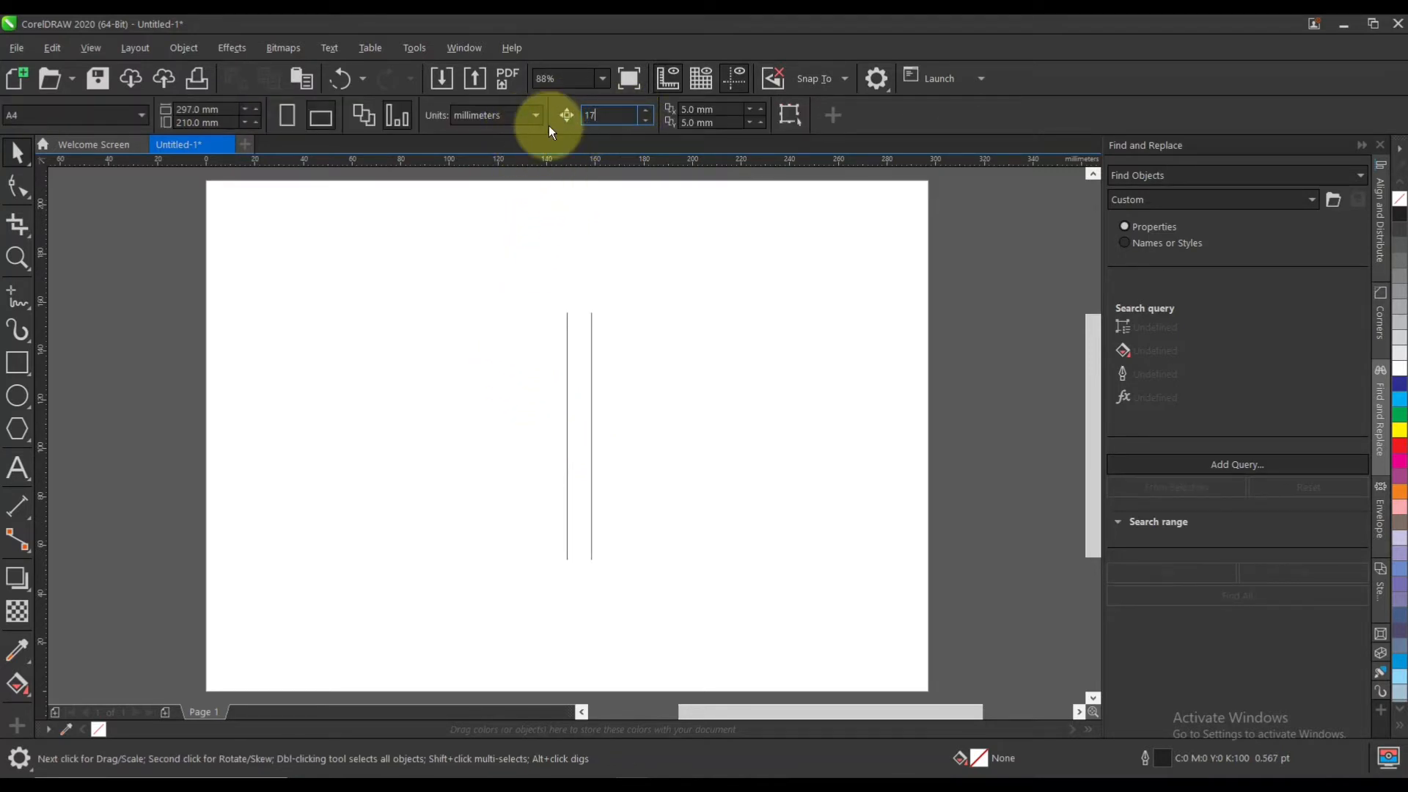
pyautogui.press('Return')
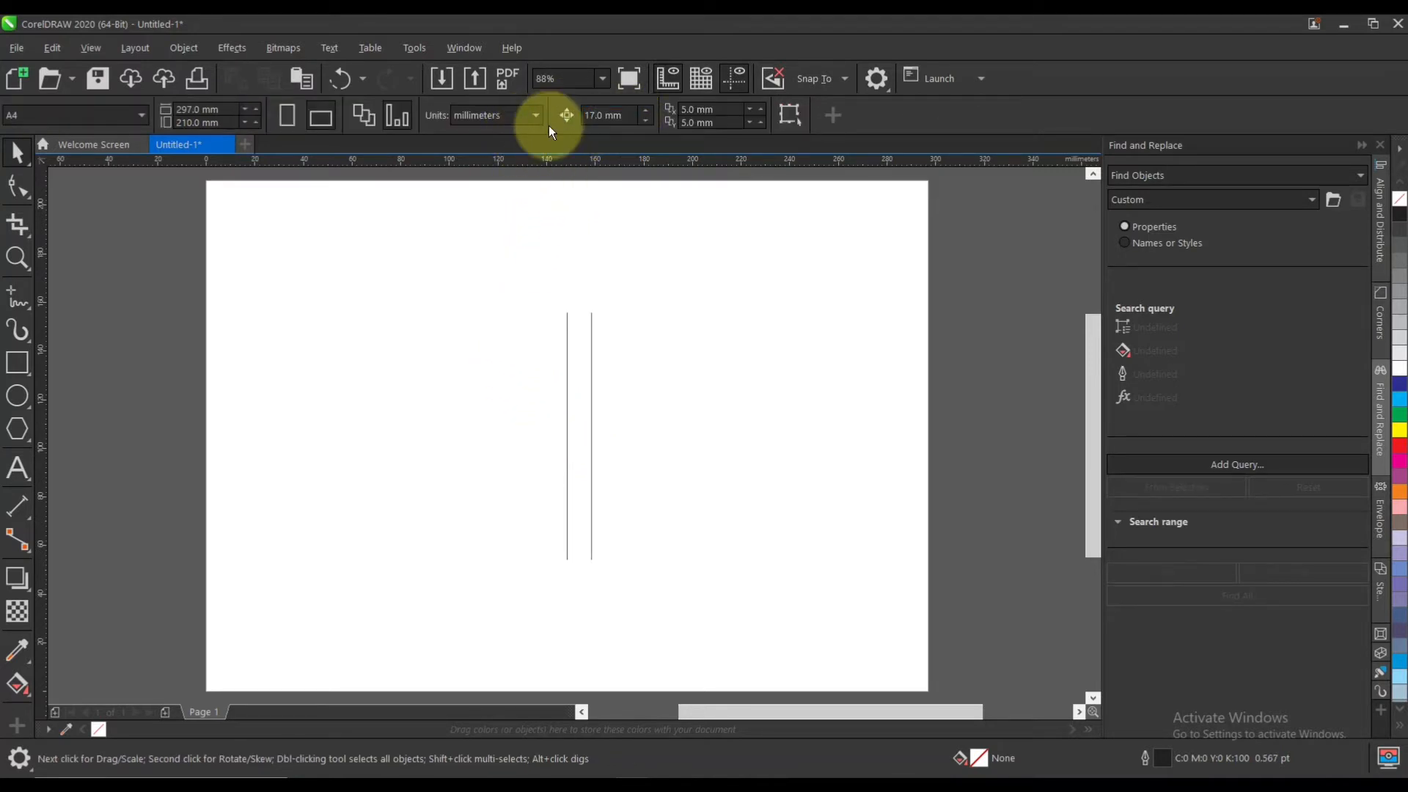
pyautogui.click(567, 325)
pyautogui.hotkey('ctrl', 'd')
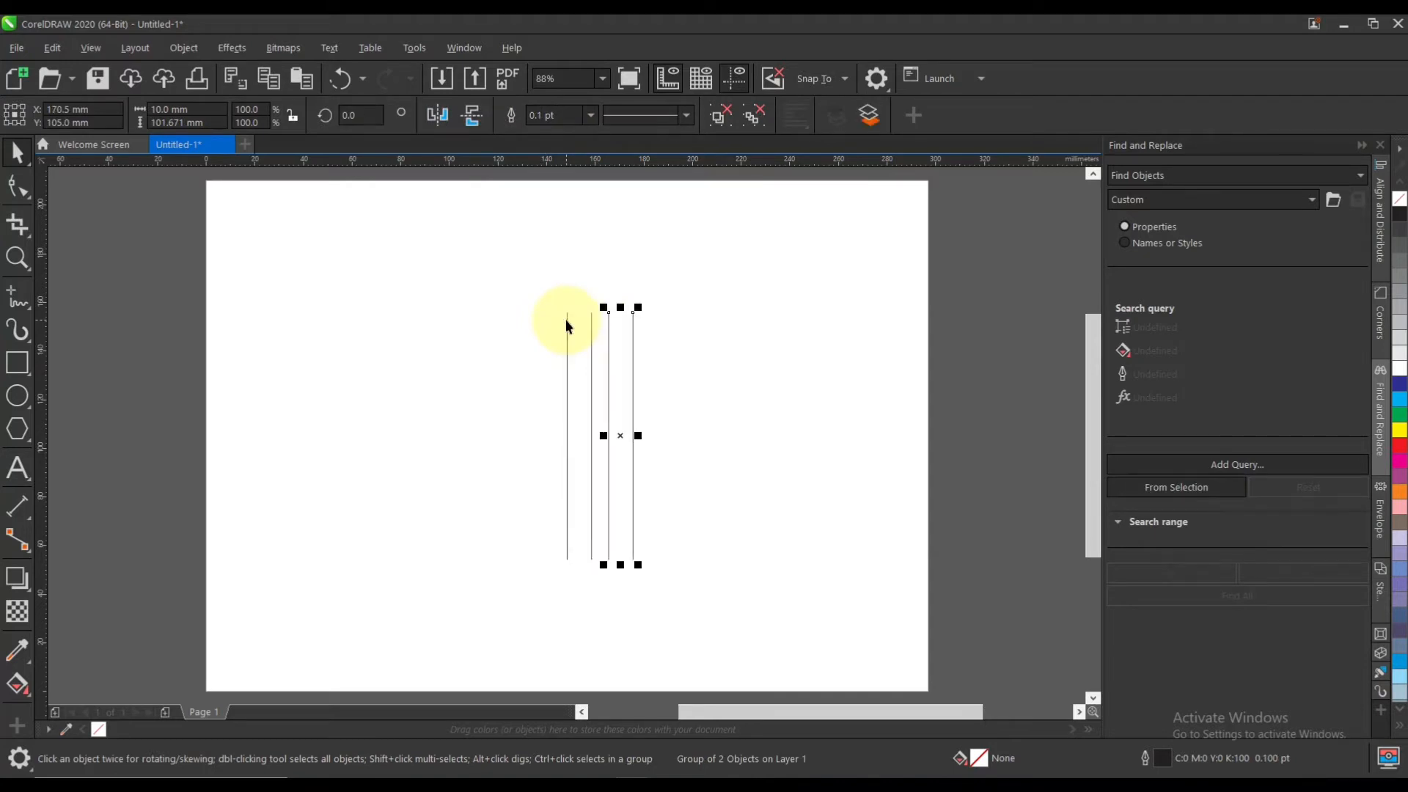
pyautogui.hotkey('ctrl', 'd')
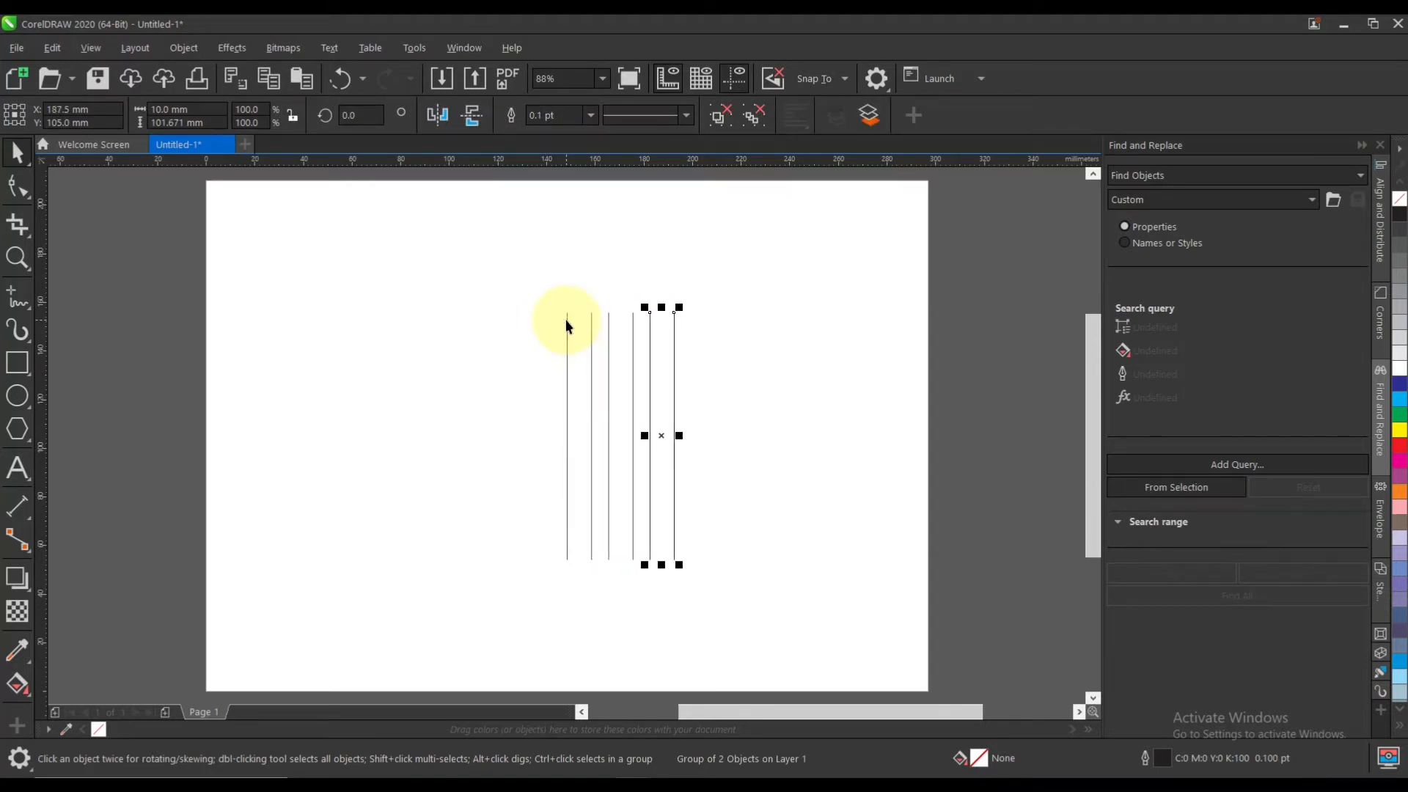
pyautogui.hotkey('ctrl', 'd')
# Group all the vertical line pairs together and centre the group on the page
pyautogui.hotkey('ctrl', 'a')
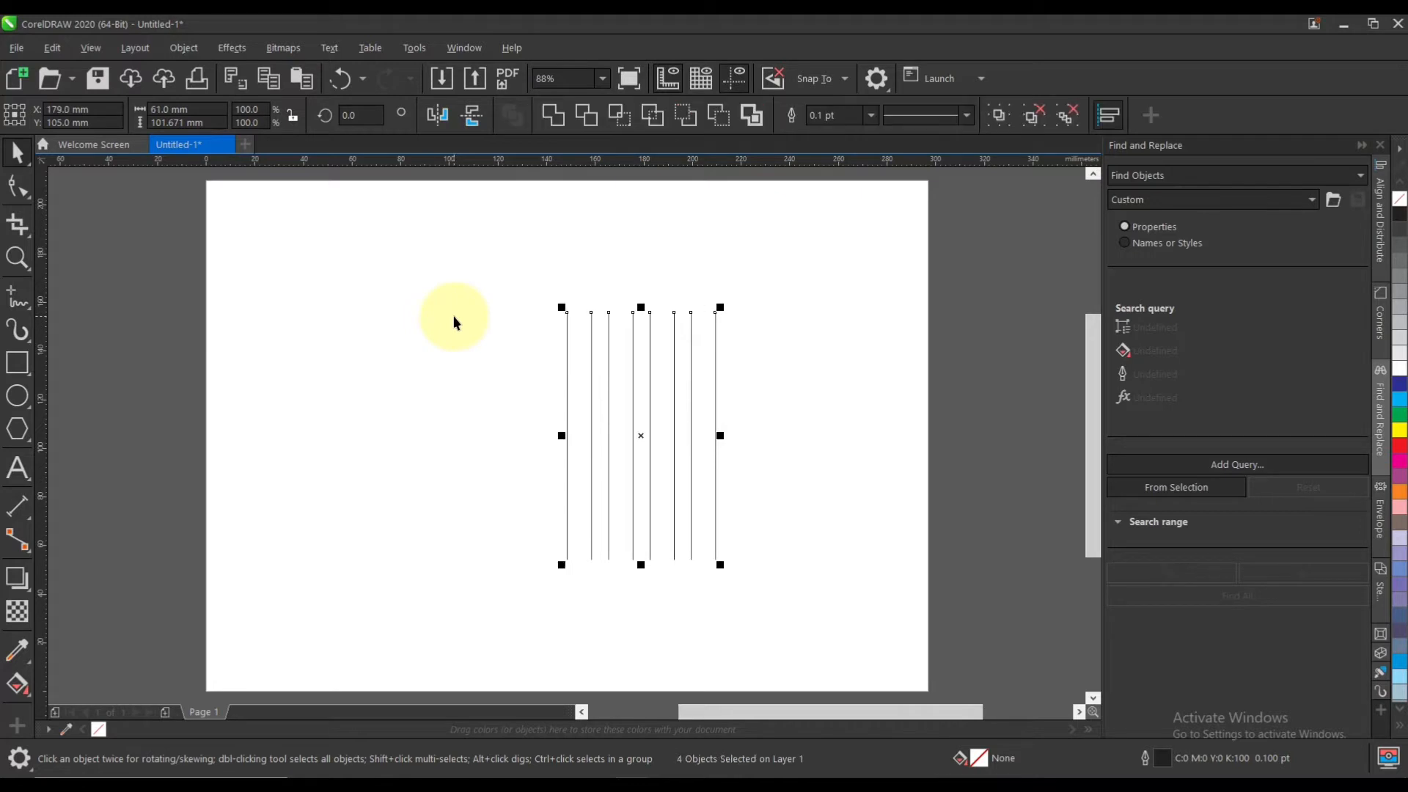
pyautogui.moveTo(409, 235); pyautogui.dragTo(883, 631)
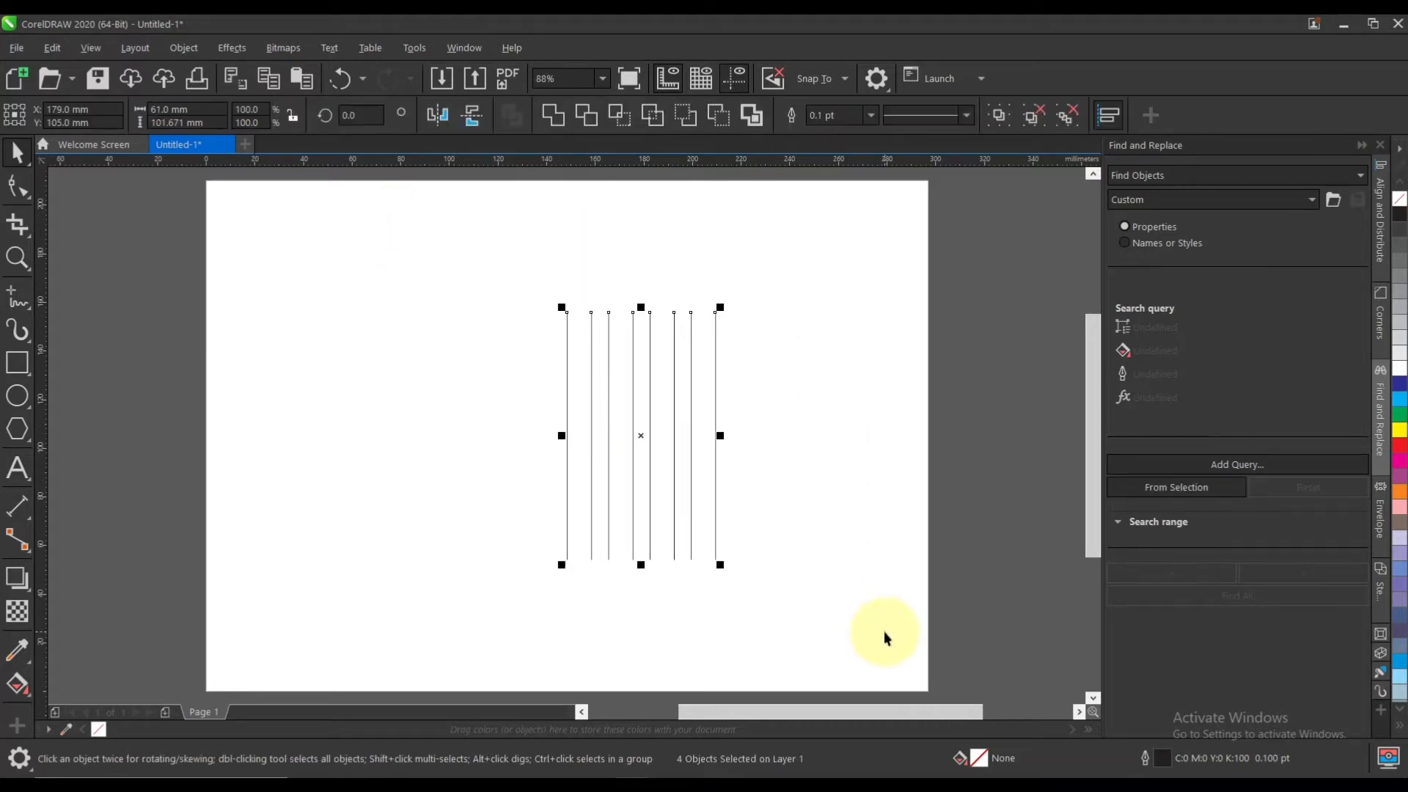
pyautogui.hotkey('ctrl', 'g')
pyautogui.press('p')
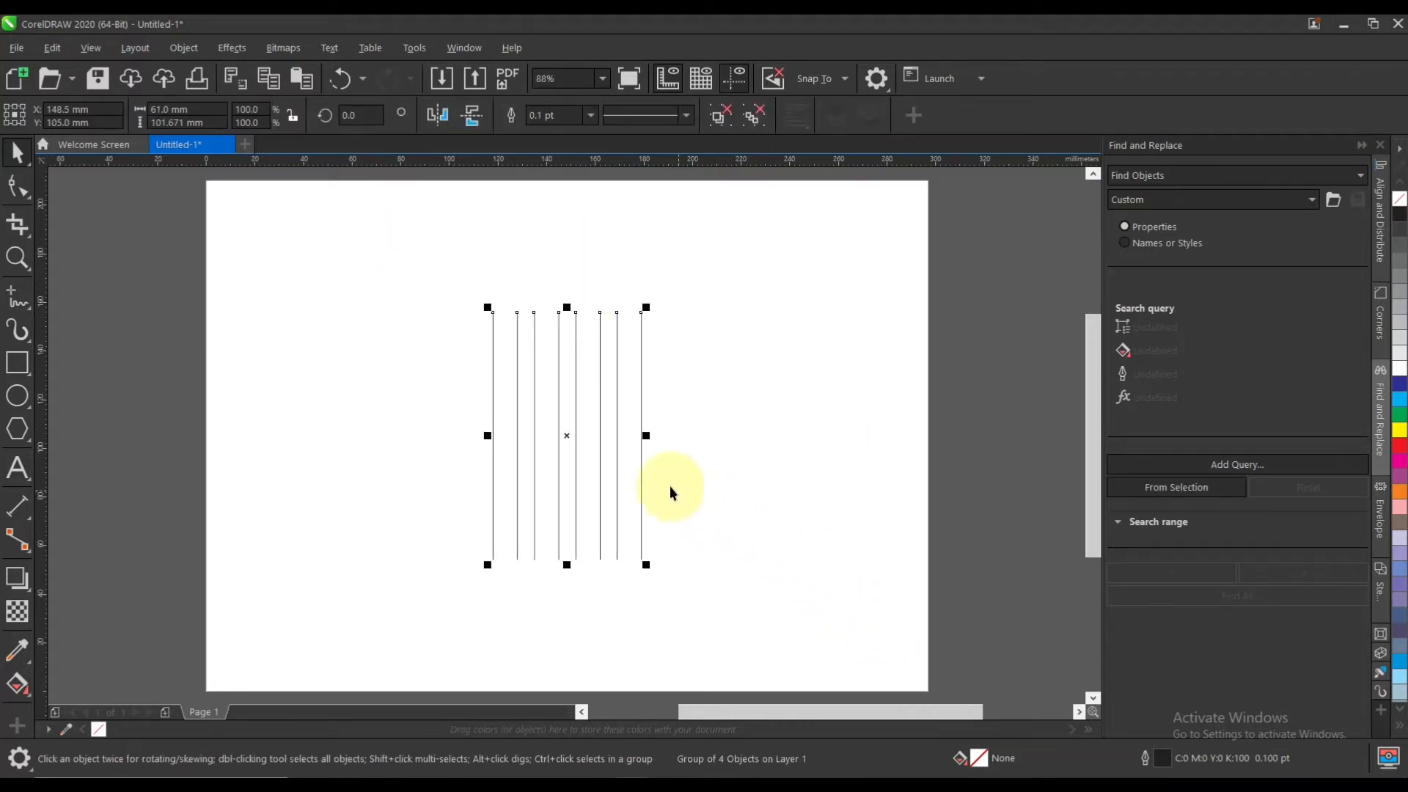
# Create a copy of the line group rotated to 270° about its centre so the lines form a crossing grid
pyautogui.click(642, 338)
pyautogui.moveTo(645, 307); pyautogui.dragTo(689, 509)
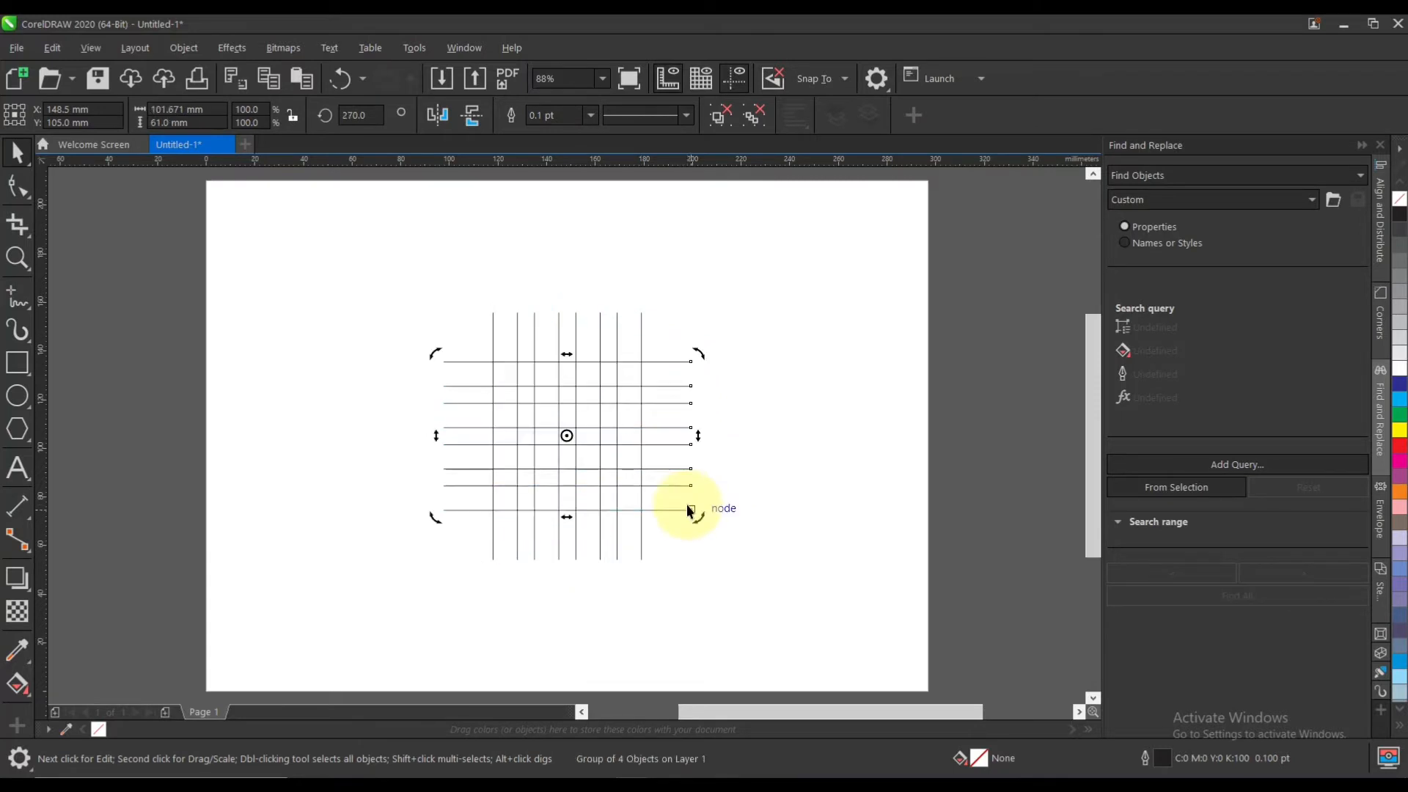
pyautogui.click(734, 525)
pyautogui.press('F4')
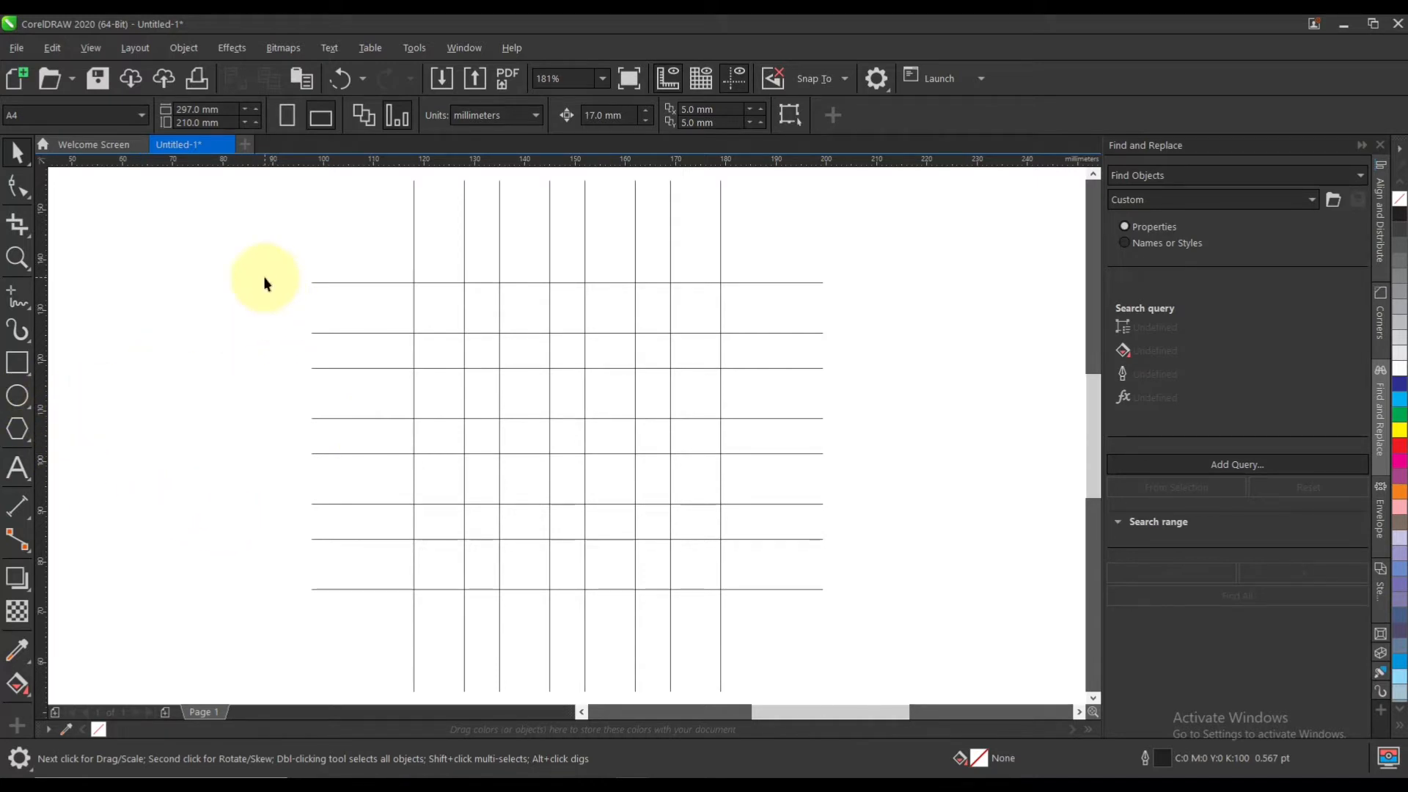
# Draw a 61 mm circle between the grid's outer intersections and add three smaller concentric copies fitted to the inner grid lines, the smallest 7 mm
pyautogui.click(98, 50)
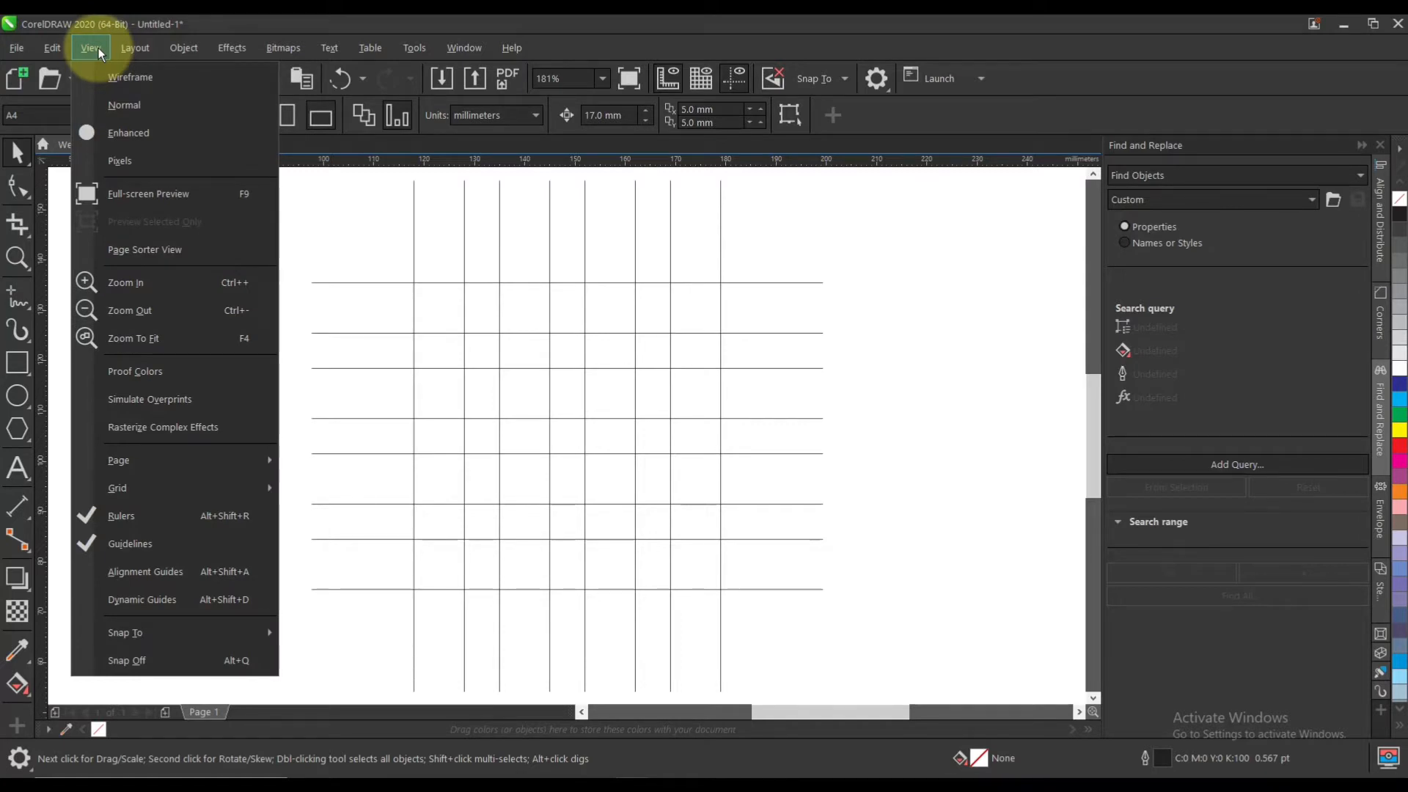
pyautogui.click(195, 154)
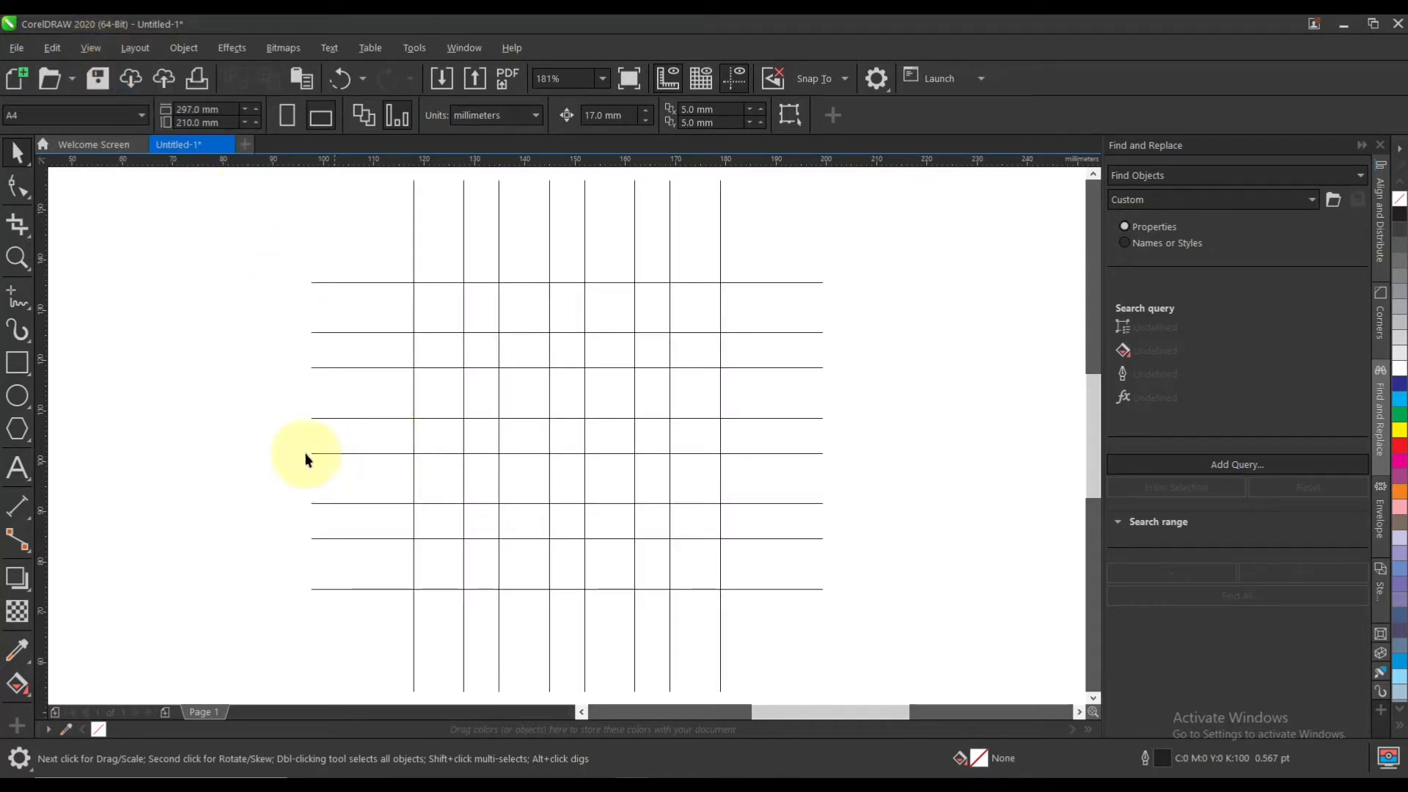
pyautogui.click(17, 397)
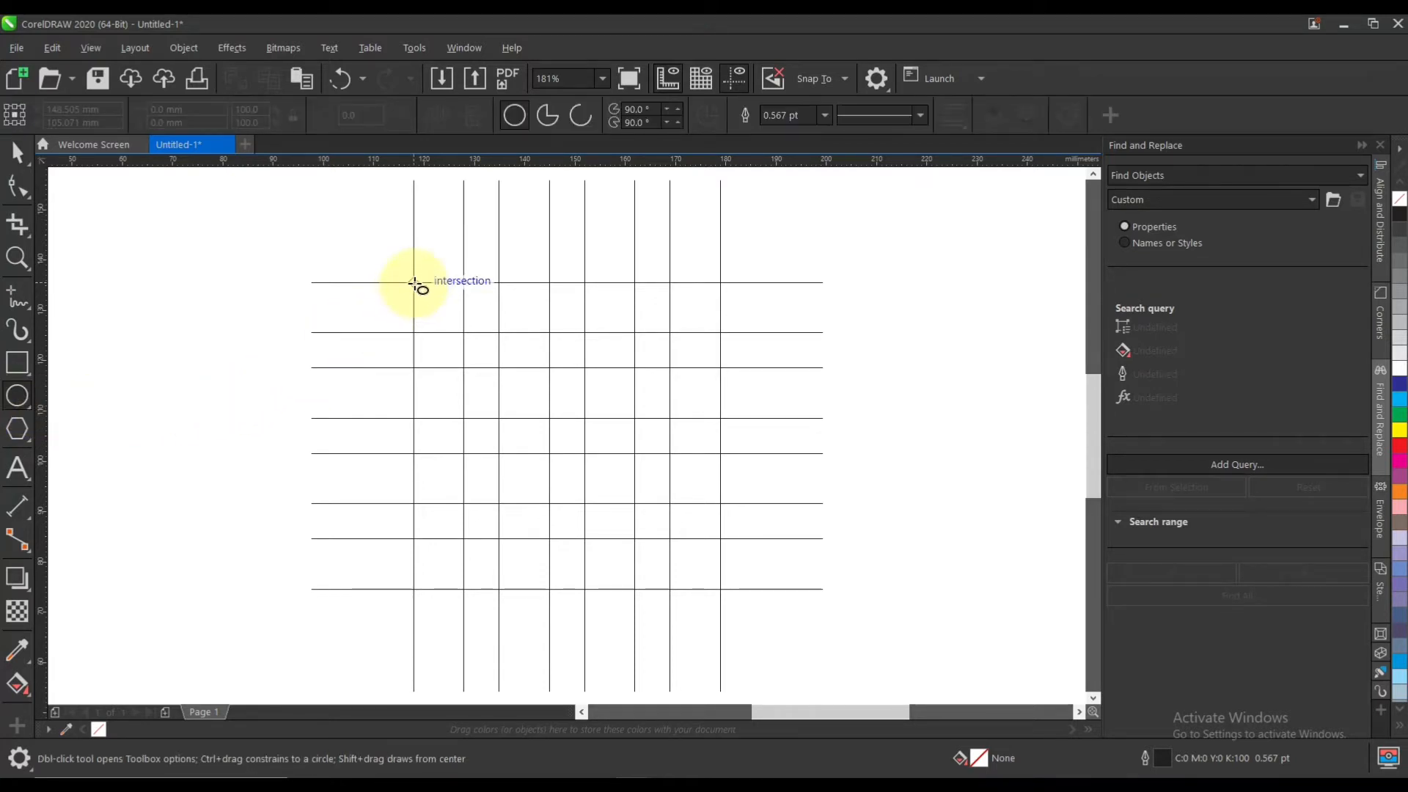
pyautogui.moveTo(415, 284); pyautogui.dragTo(722, 590)
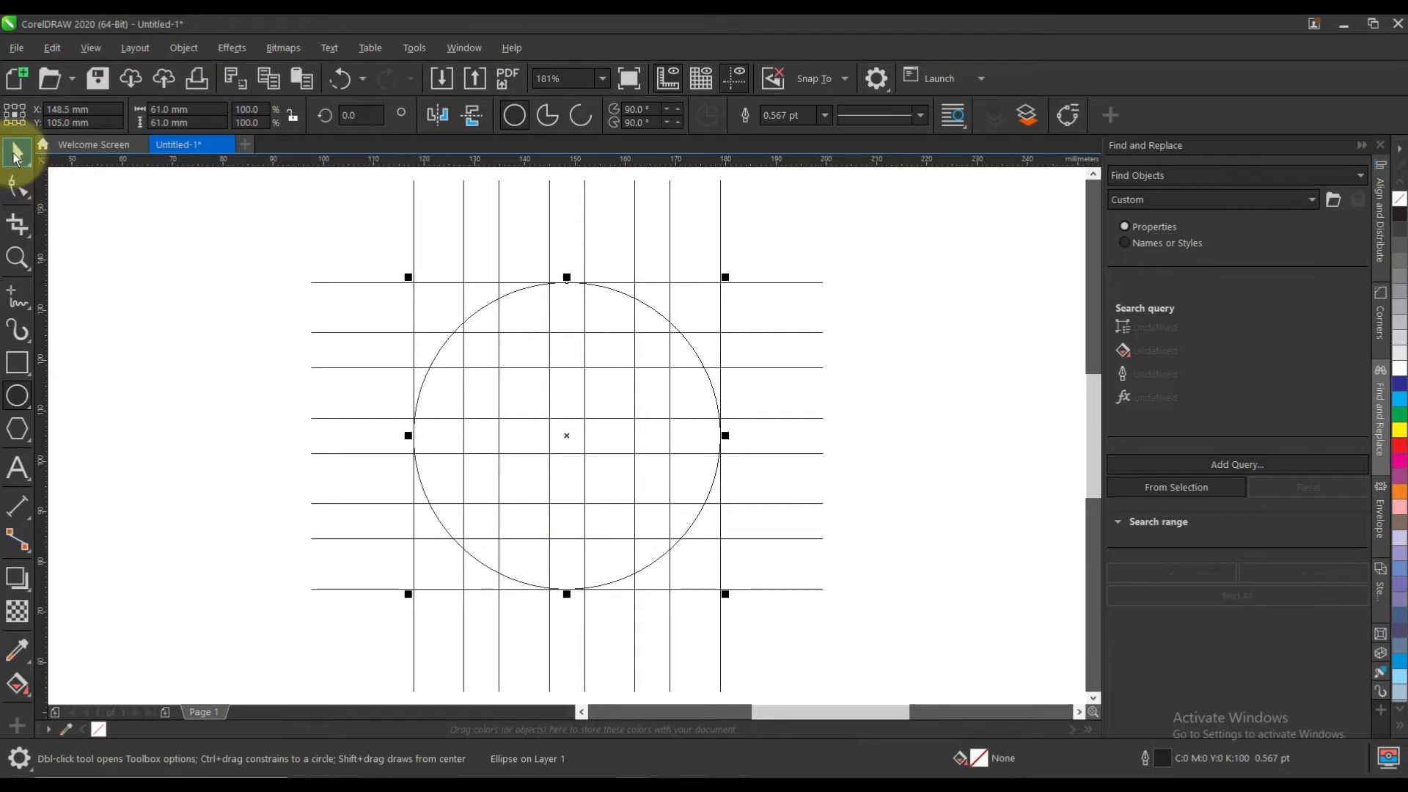
pyautogui.click(15, 154)
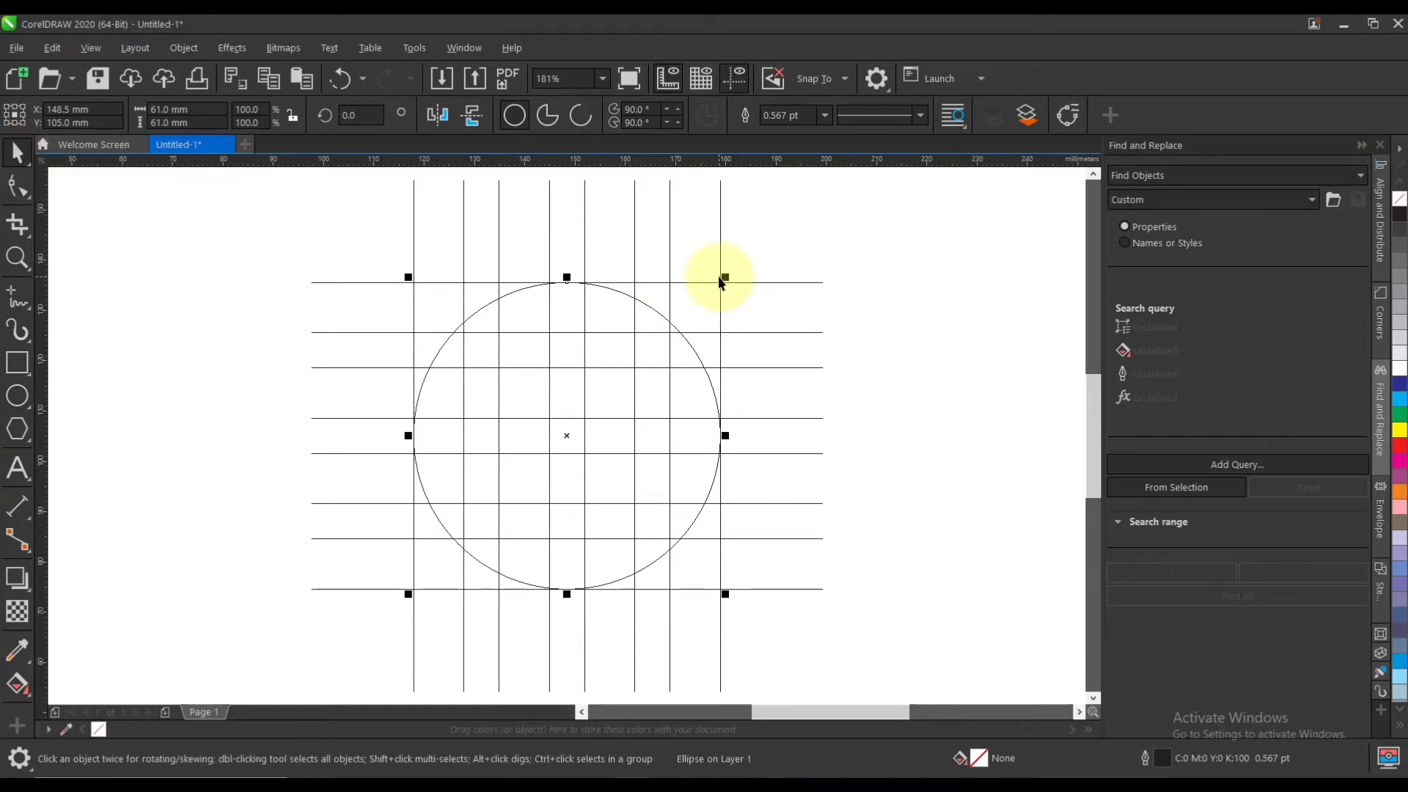
pyautogui.moveTo(728, 277); pyautogui.dragTo(594, 384)
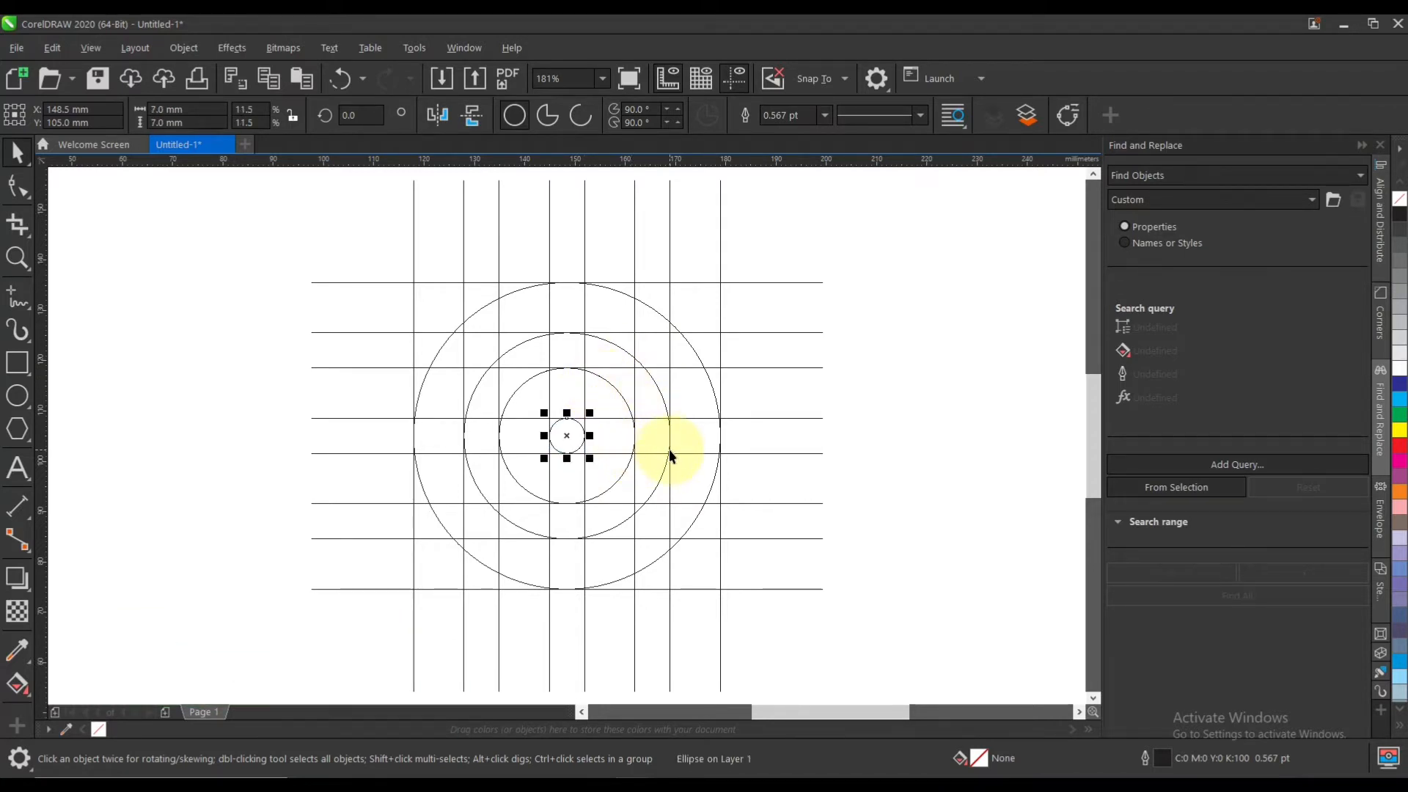
# Make a 51 mm circle from a copy of the outermost circle, keeping it aligned to that circle's right edge
pyautogui.click(427, 383)
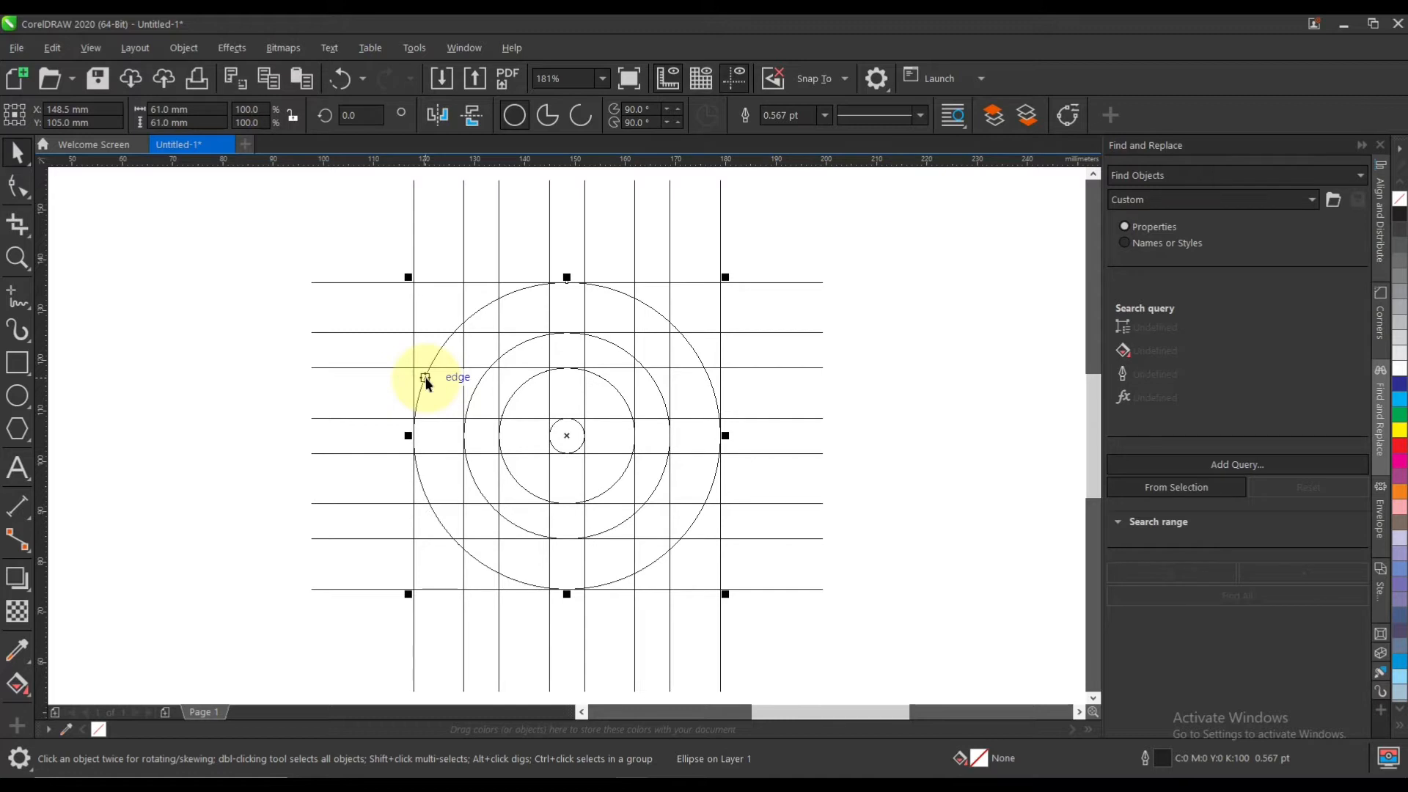
pyautogui.press('Escape')
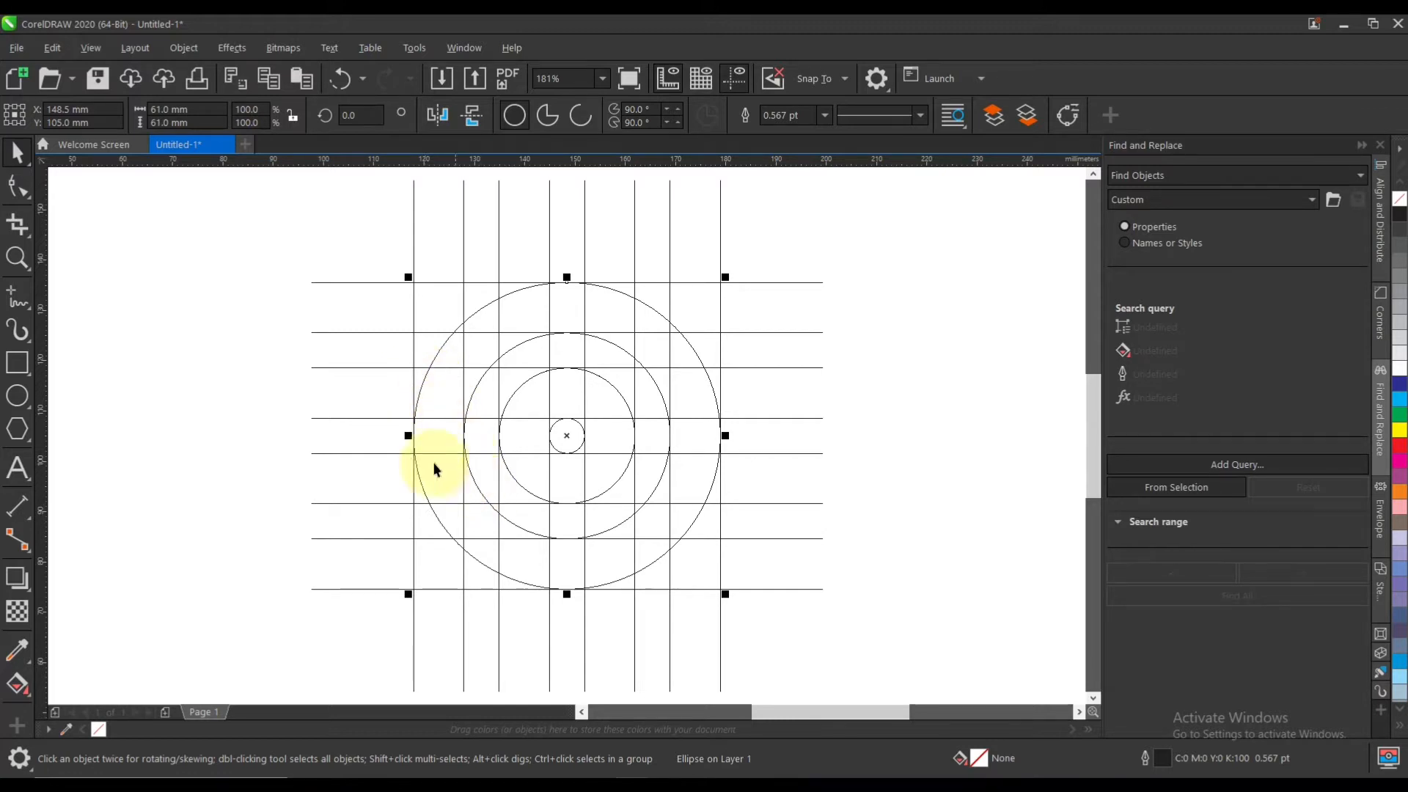
pyautogui.moveTo(409, 436); pyautogui.dragTo(464, 436)
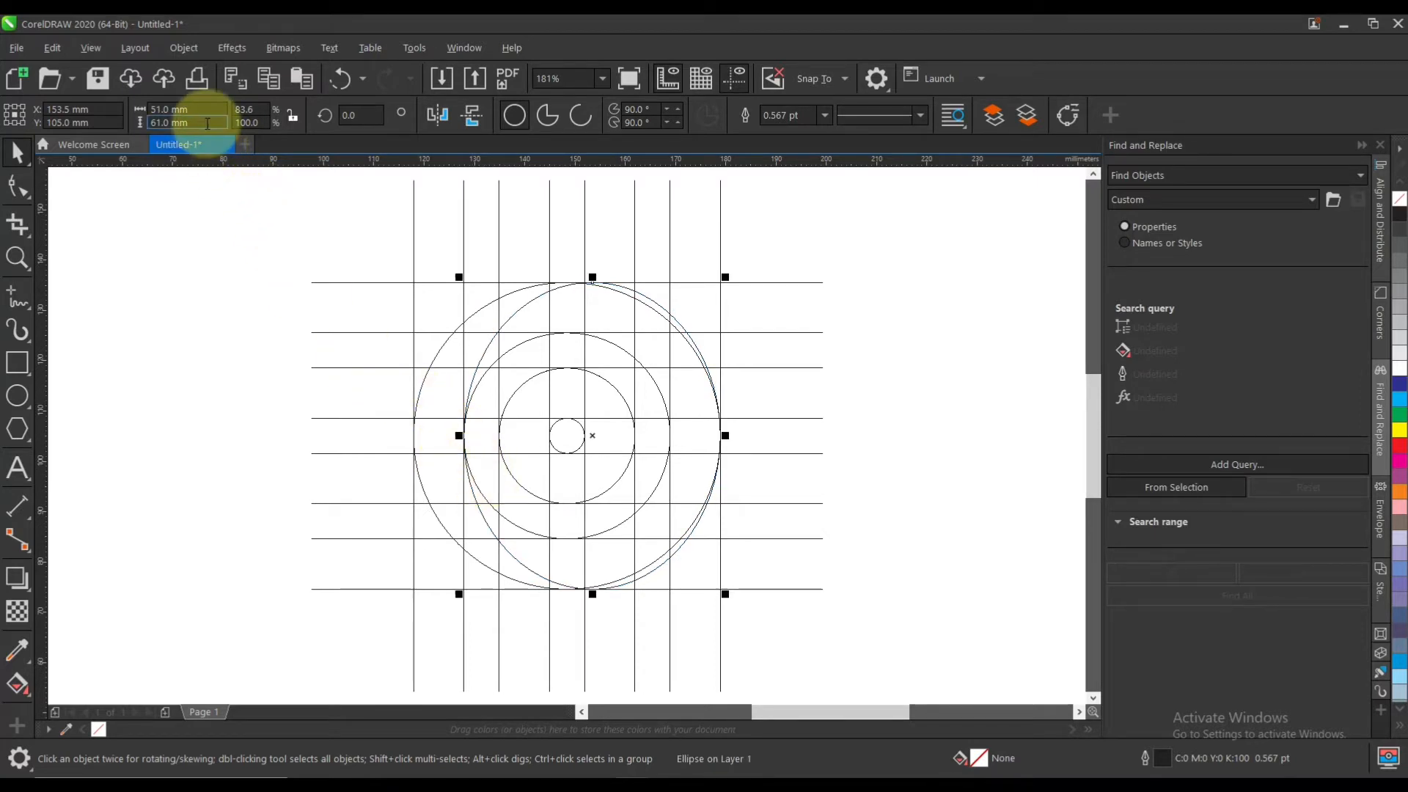
pyautogui.moveTo(208, 123); pyautogui.dragTo(118, 126)
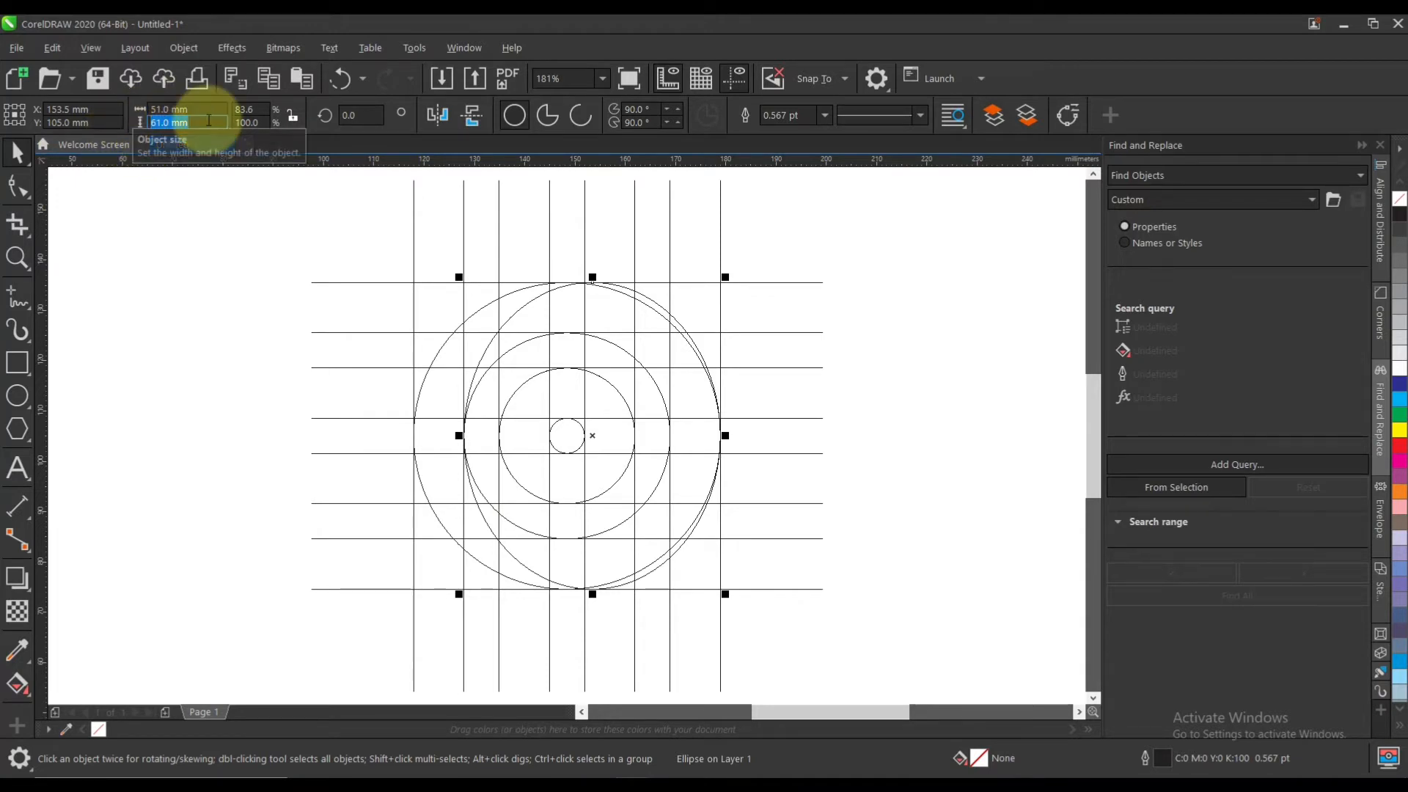
pyautogui.press('Return')
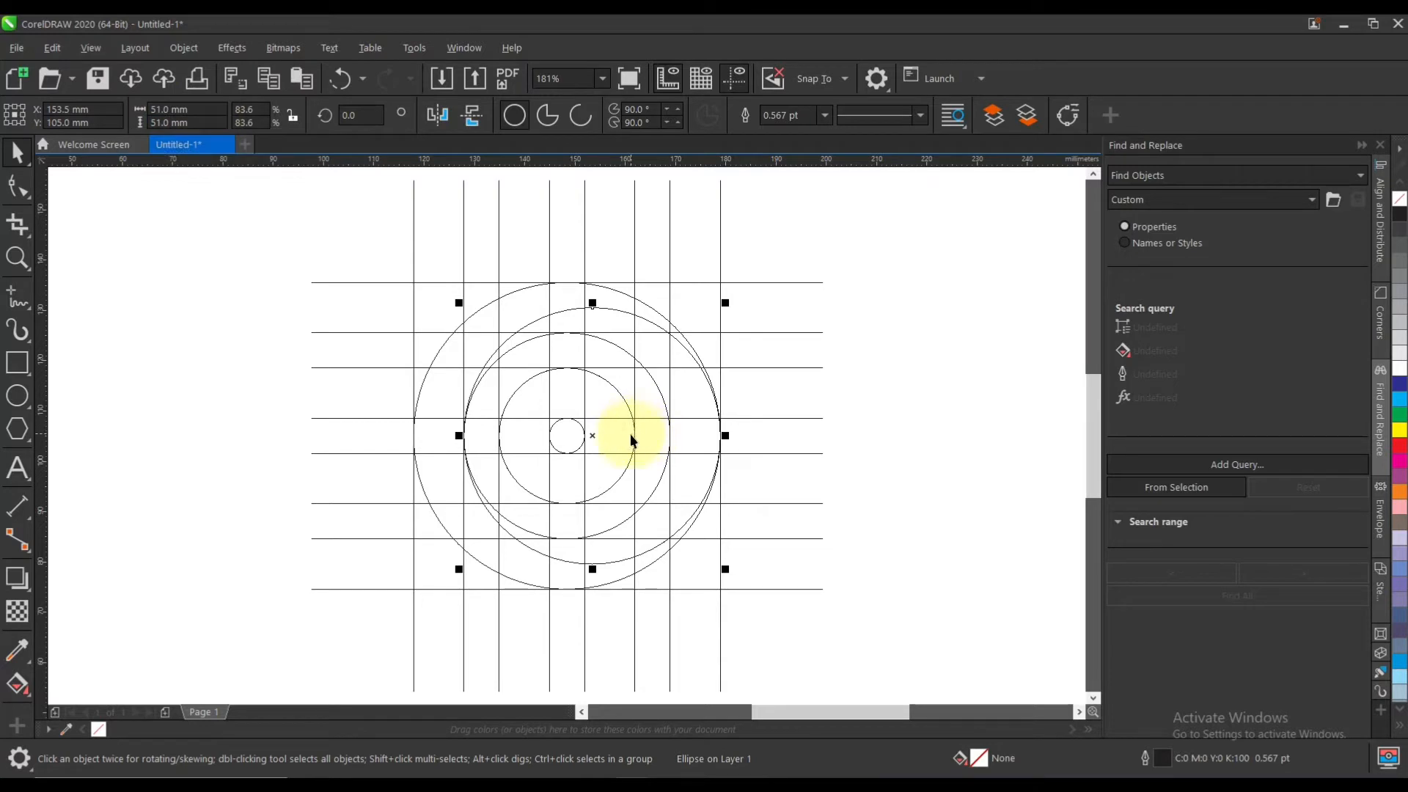
# Make a 17 mm circle from a copy of the innermost circle, keeping it aligned to that circle's right edge
pyautogui.click(558, 453)
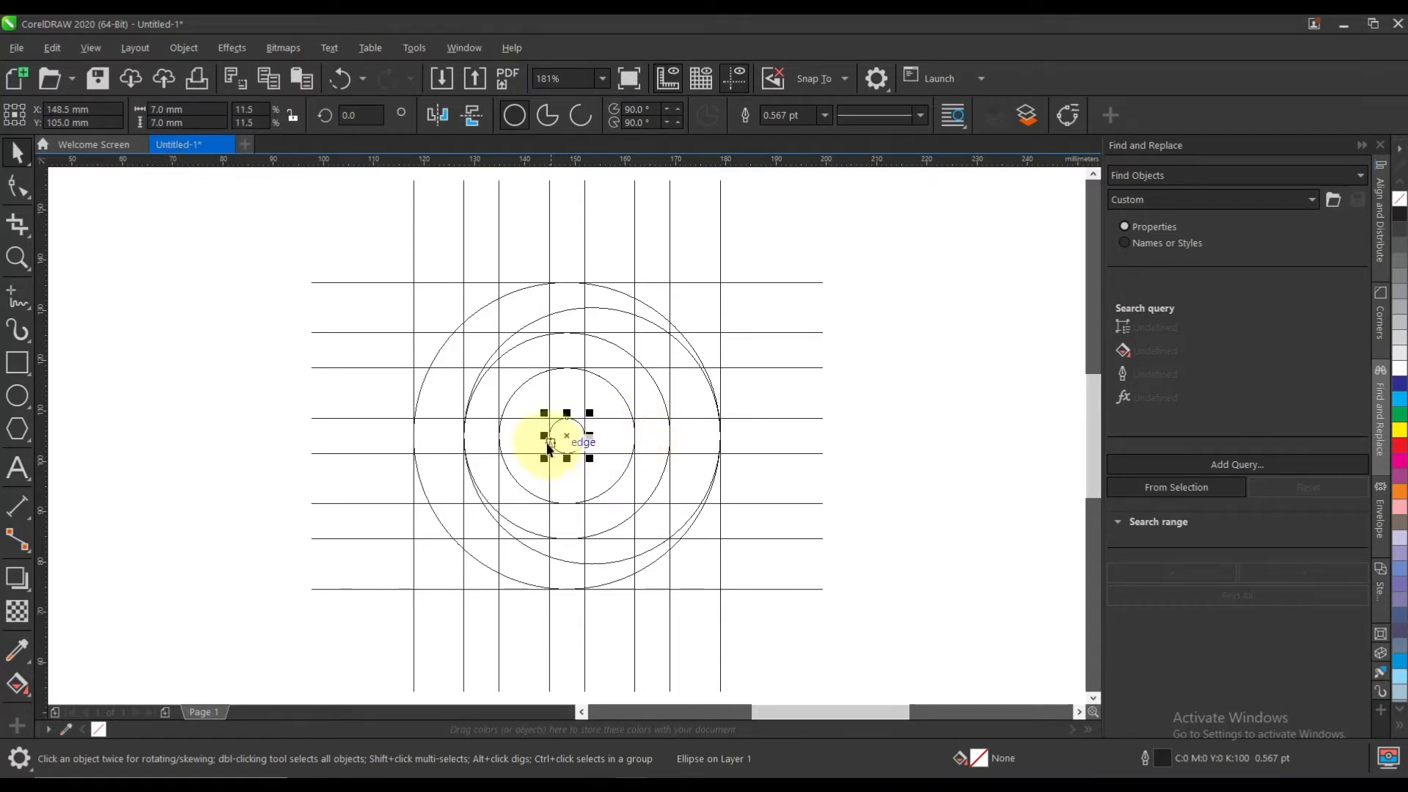
pyautogui.moveTo(543, 436); pyautogui.dragTo(496, 435)
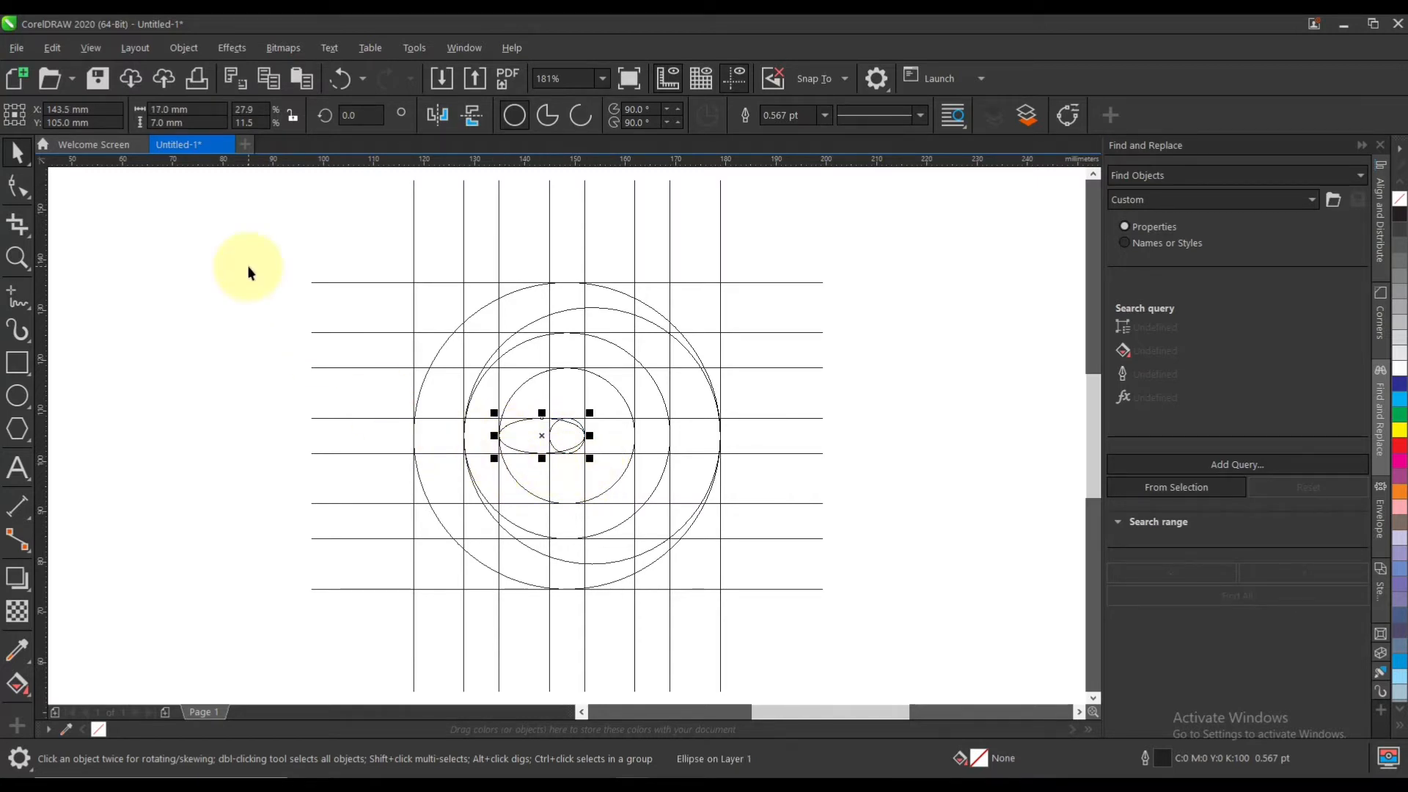
pyautogui.click(198, 122)
pyautogui.write('17')
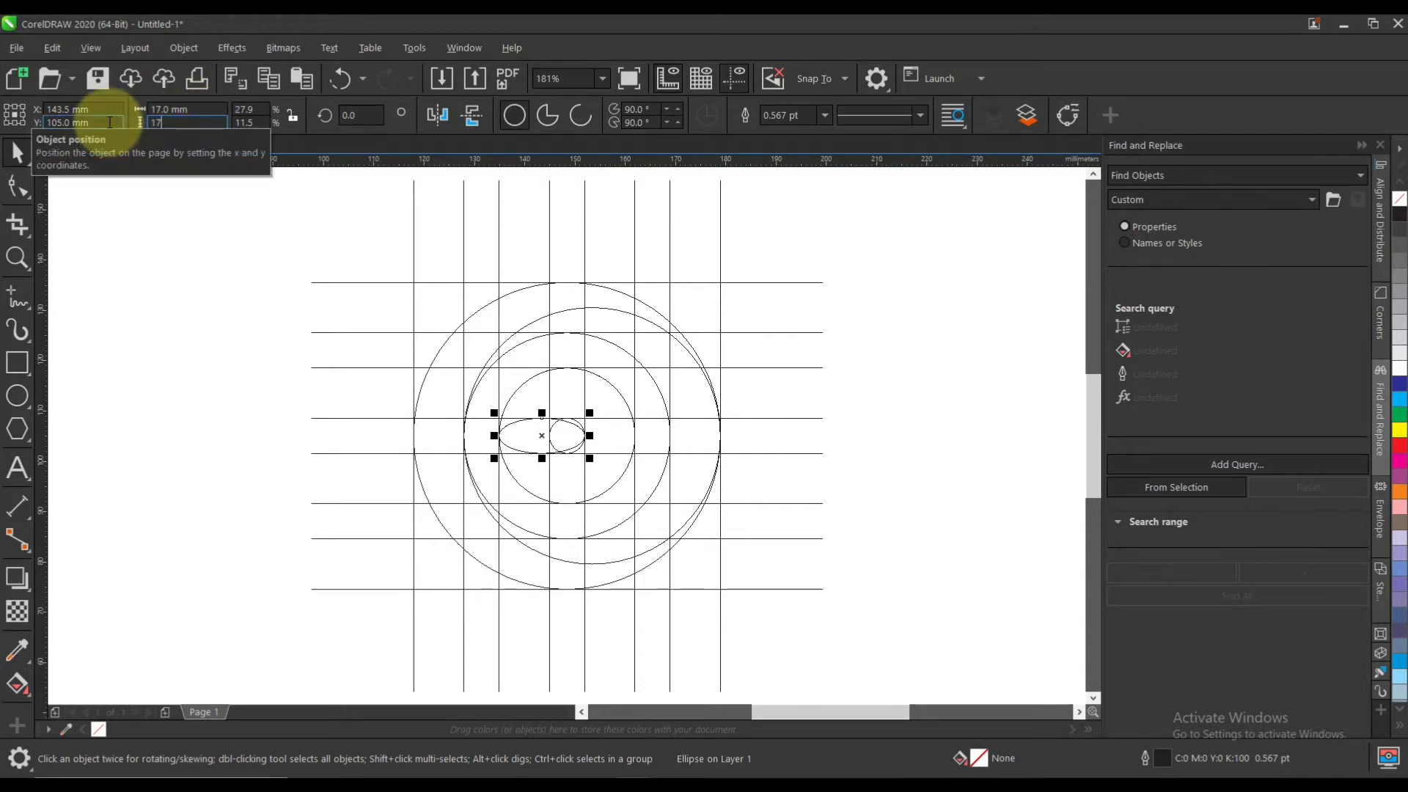
pyautogui.press('Return')
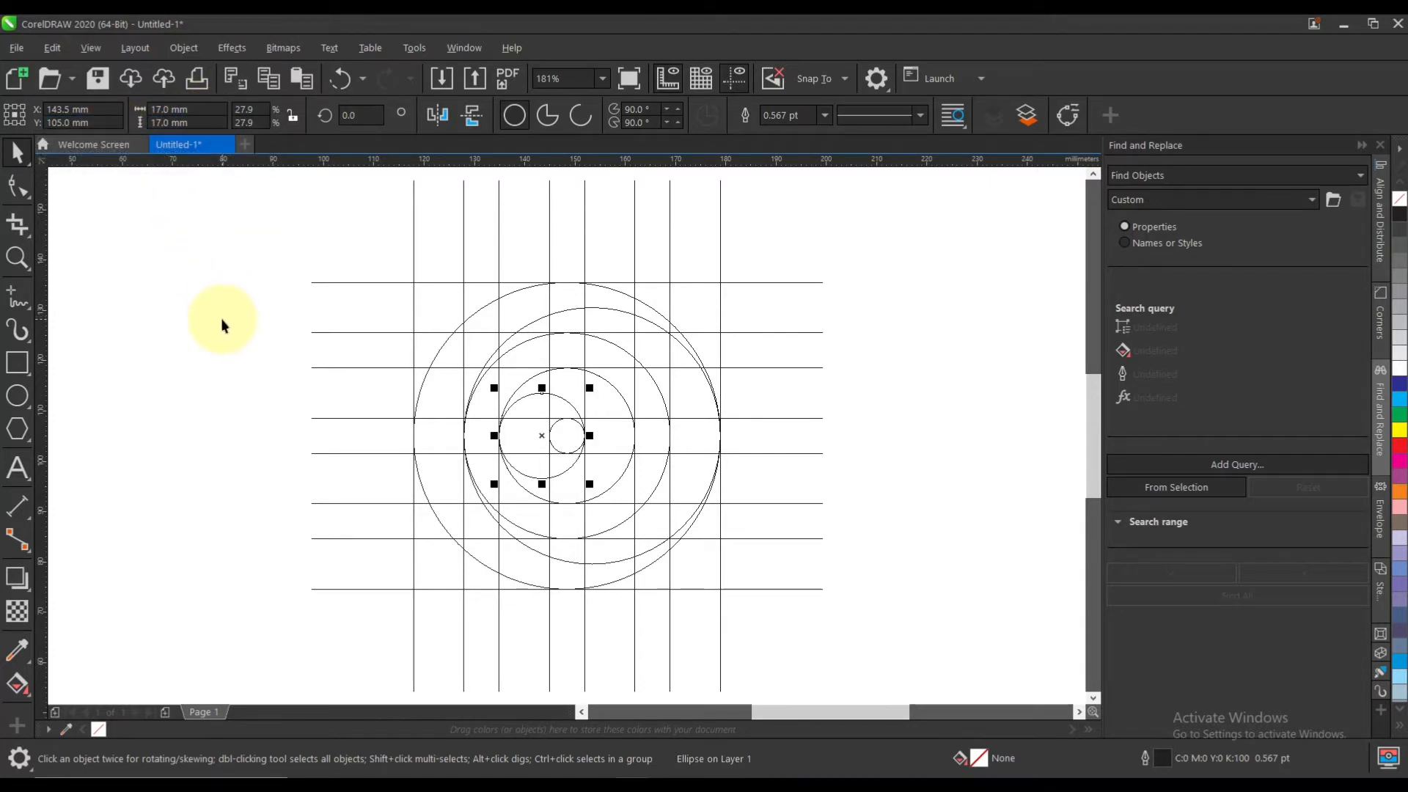
# Draw a 27 mm circle in the grid's upper-left corner, snapped to the line intersections, and add a concentric 7 mm copy inside it
pyautogui.click(17, 396)
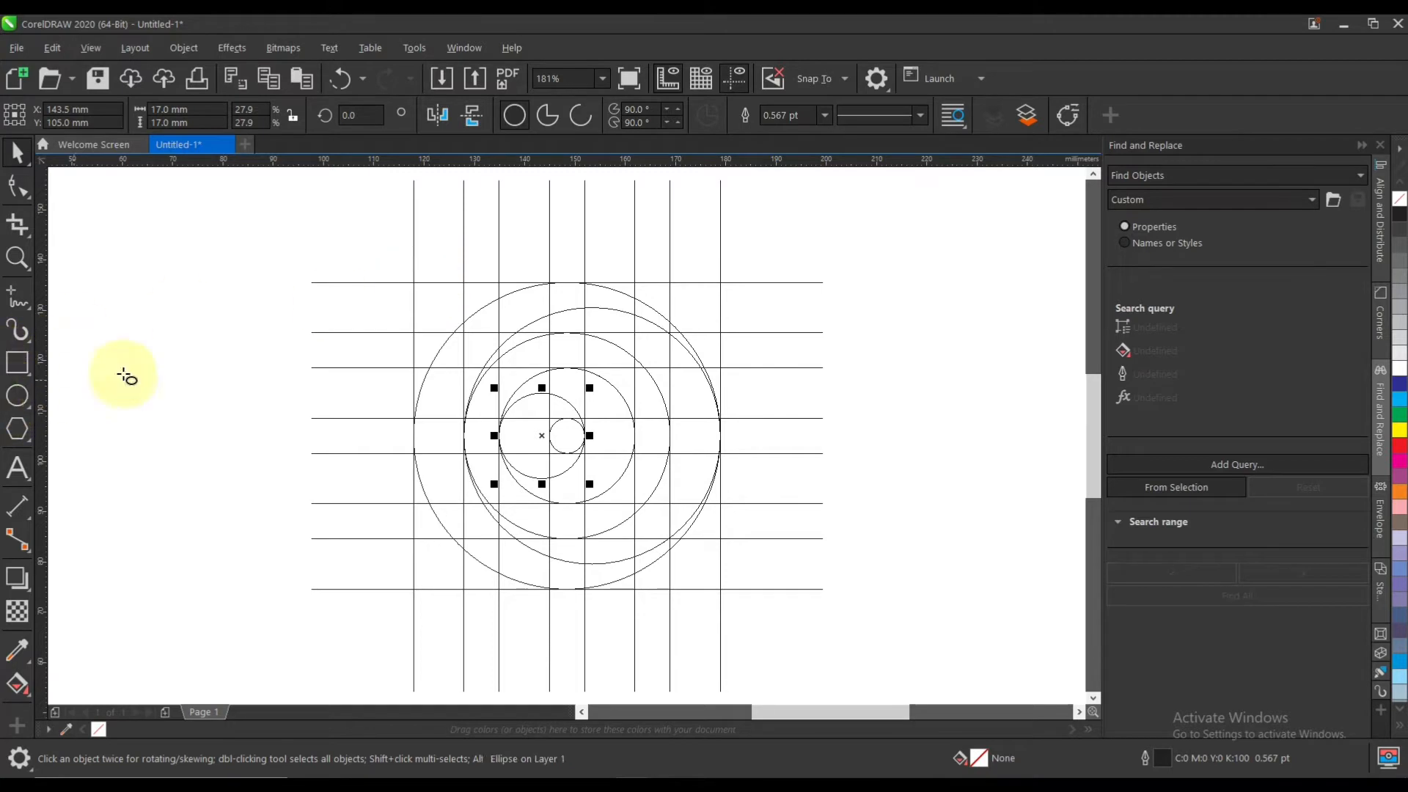
pyautogui.moveTo(412, 284); pyautogui.dragTo(552, 418)
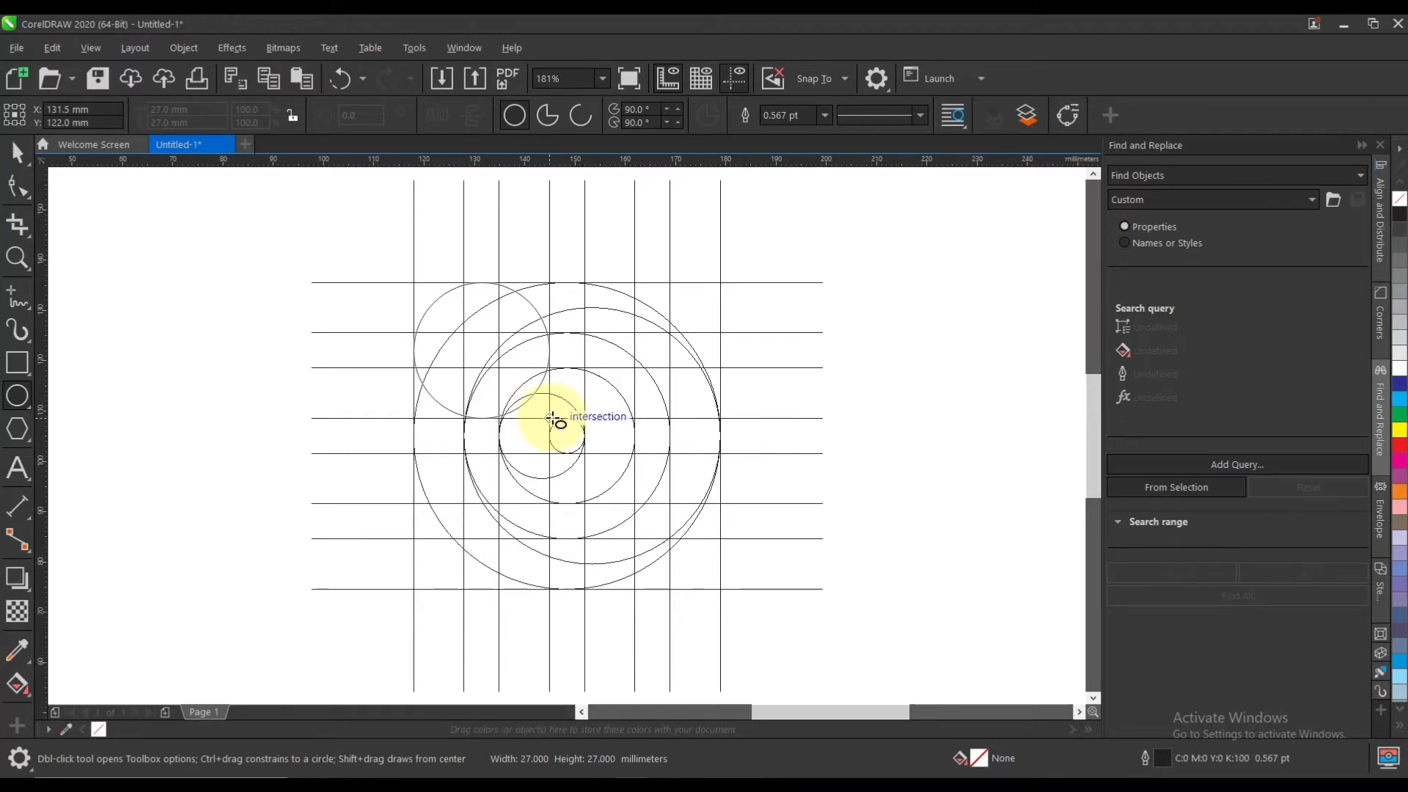
pyautogui.moveTo(552, 418); pyautogui.dragTo(553, 418)
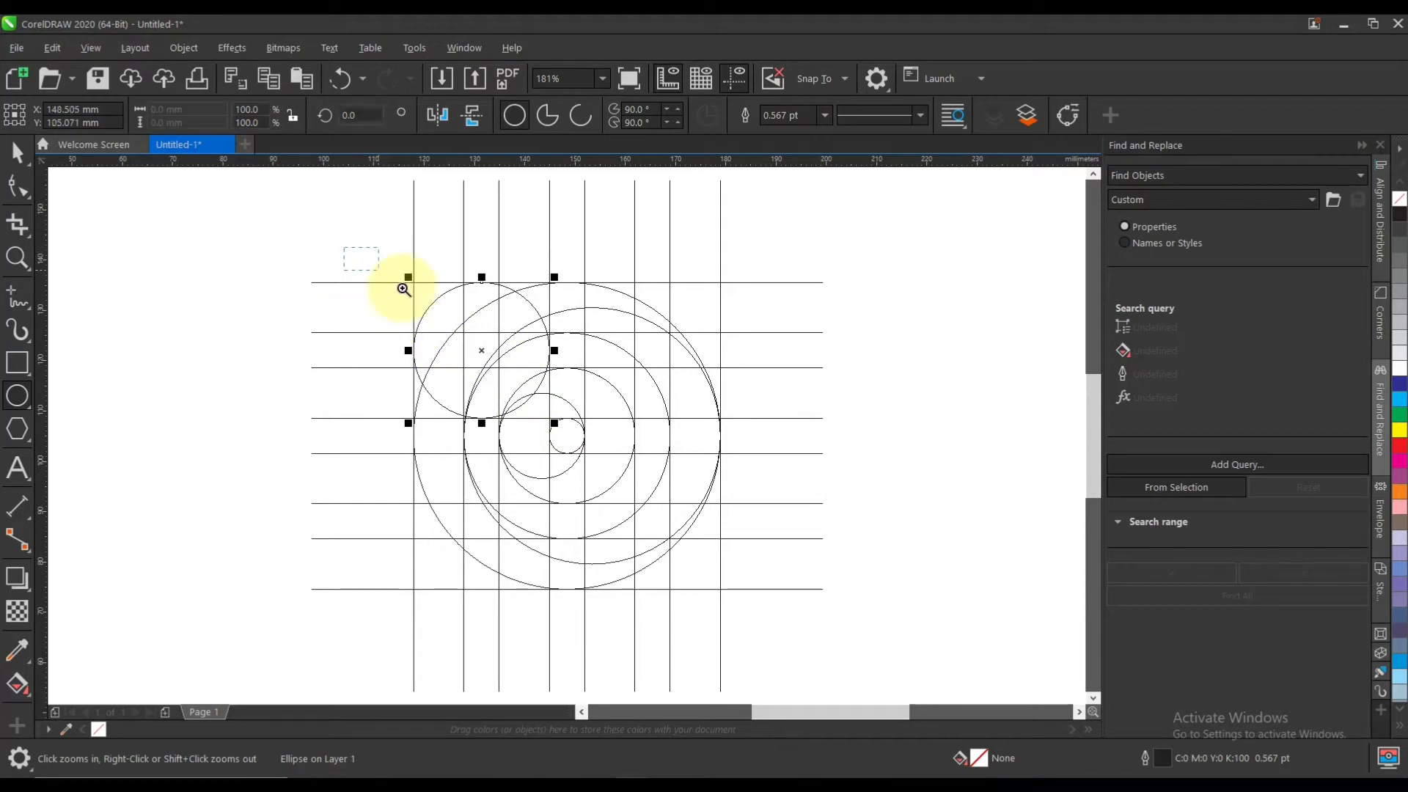
pyautogui.scroll(2, 402, 283)
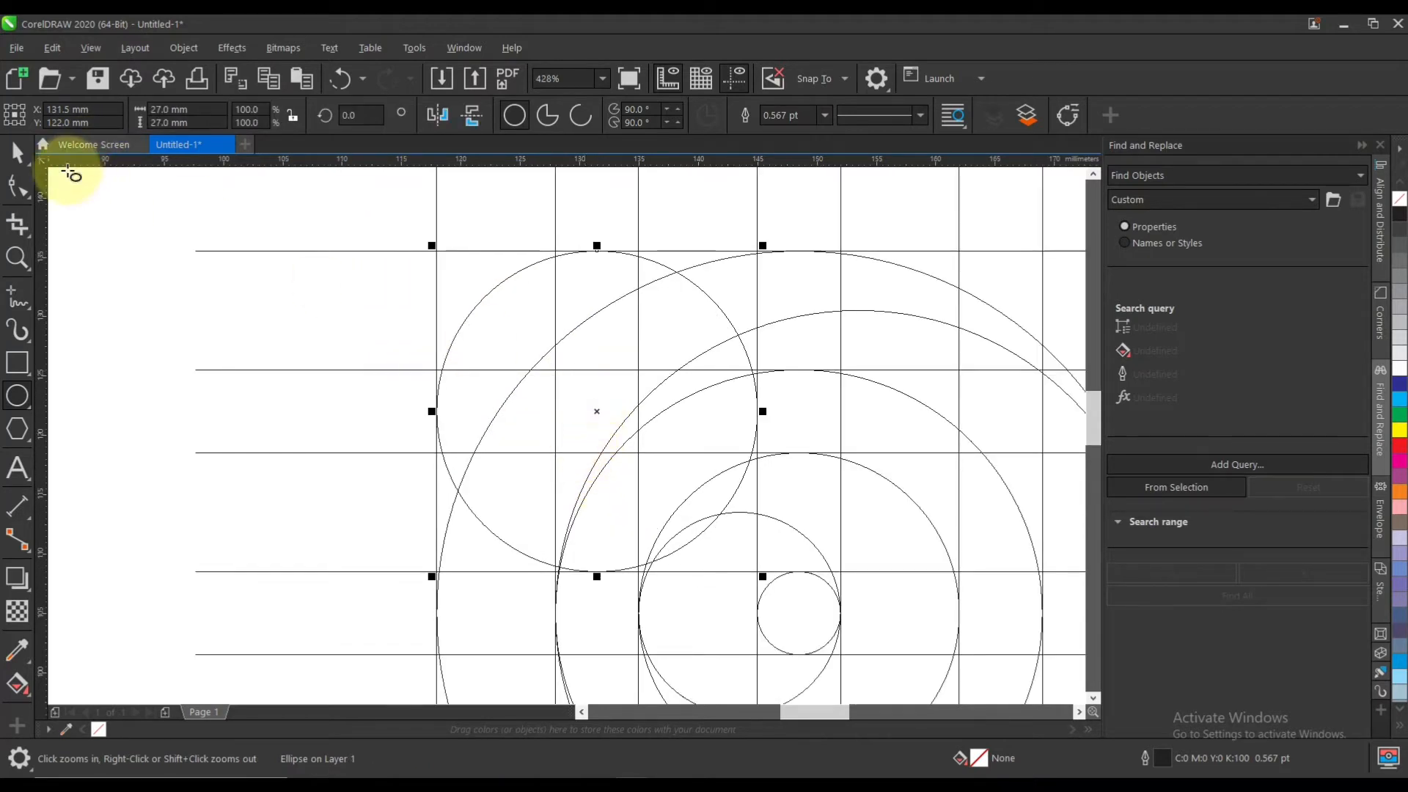
pyautogui.click(16, 152)
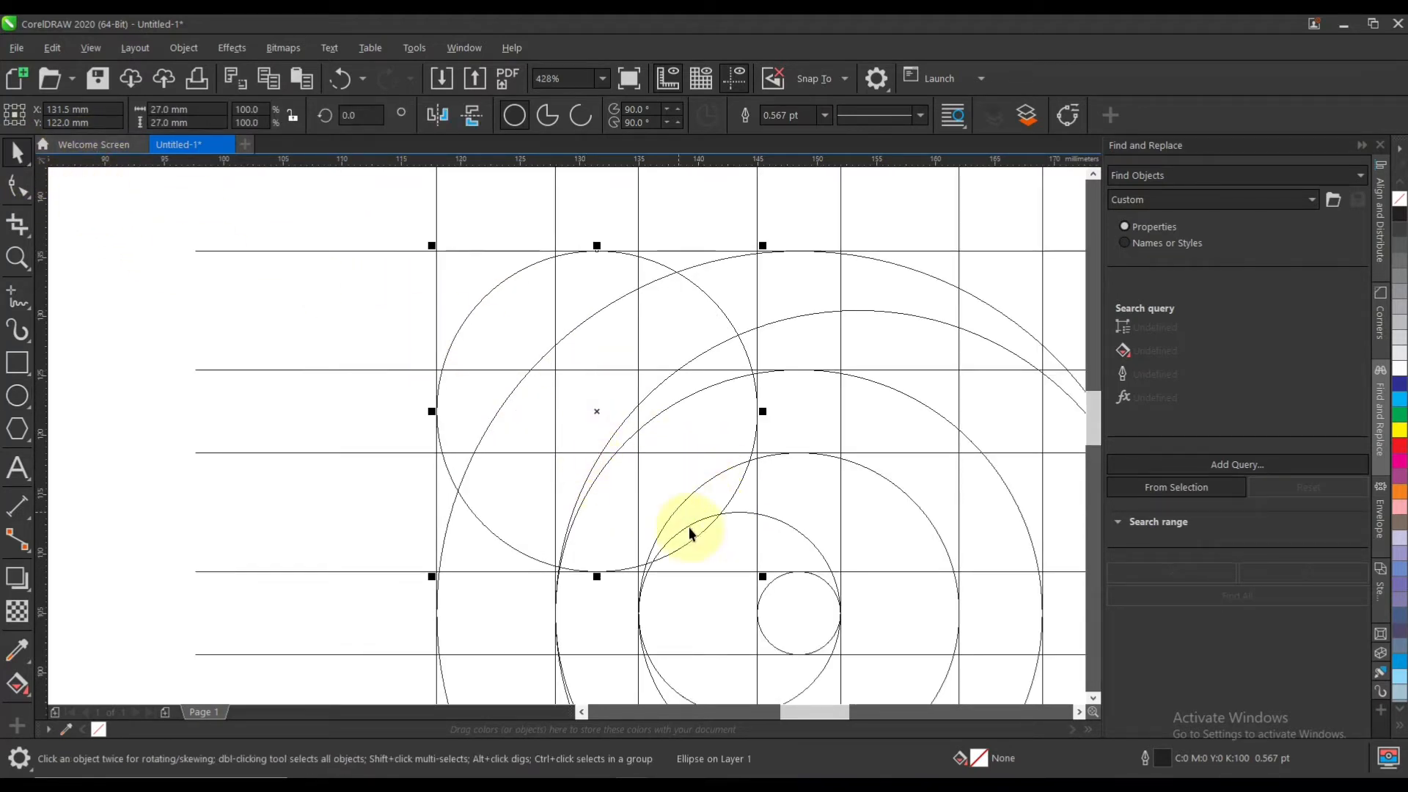
pyautogui.moveTo(762, 577); pyautogui.dragTo(647, 557)
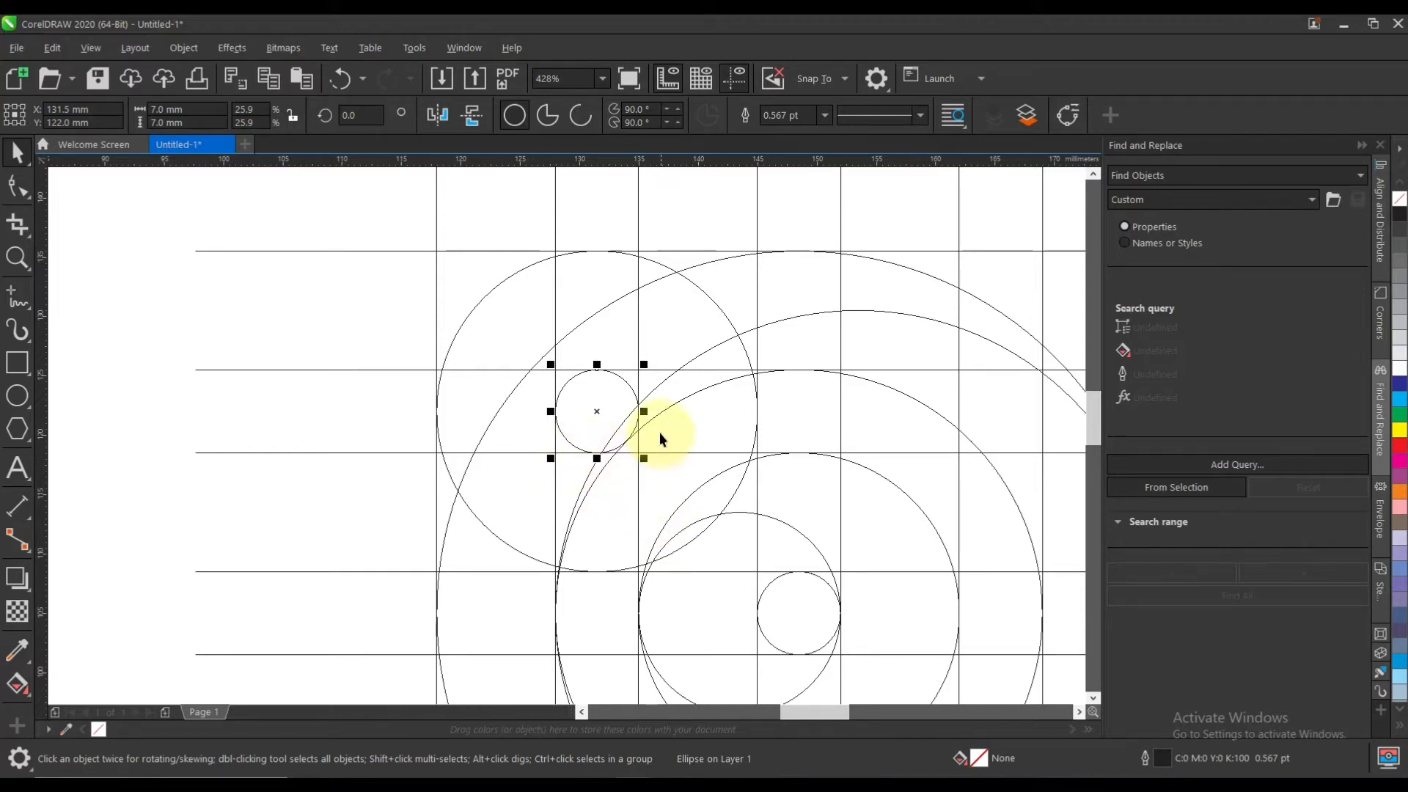
# Make a 17 mm circle from a copy of the corner's 7 mm circle, keeping its left edge and reaching the 27 mm circle's right edge
pyautogui.moveTo(644, 411); pyautogui.dragTo(758, 414)
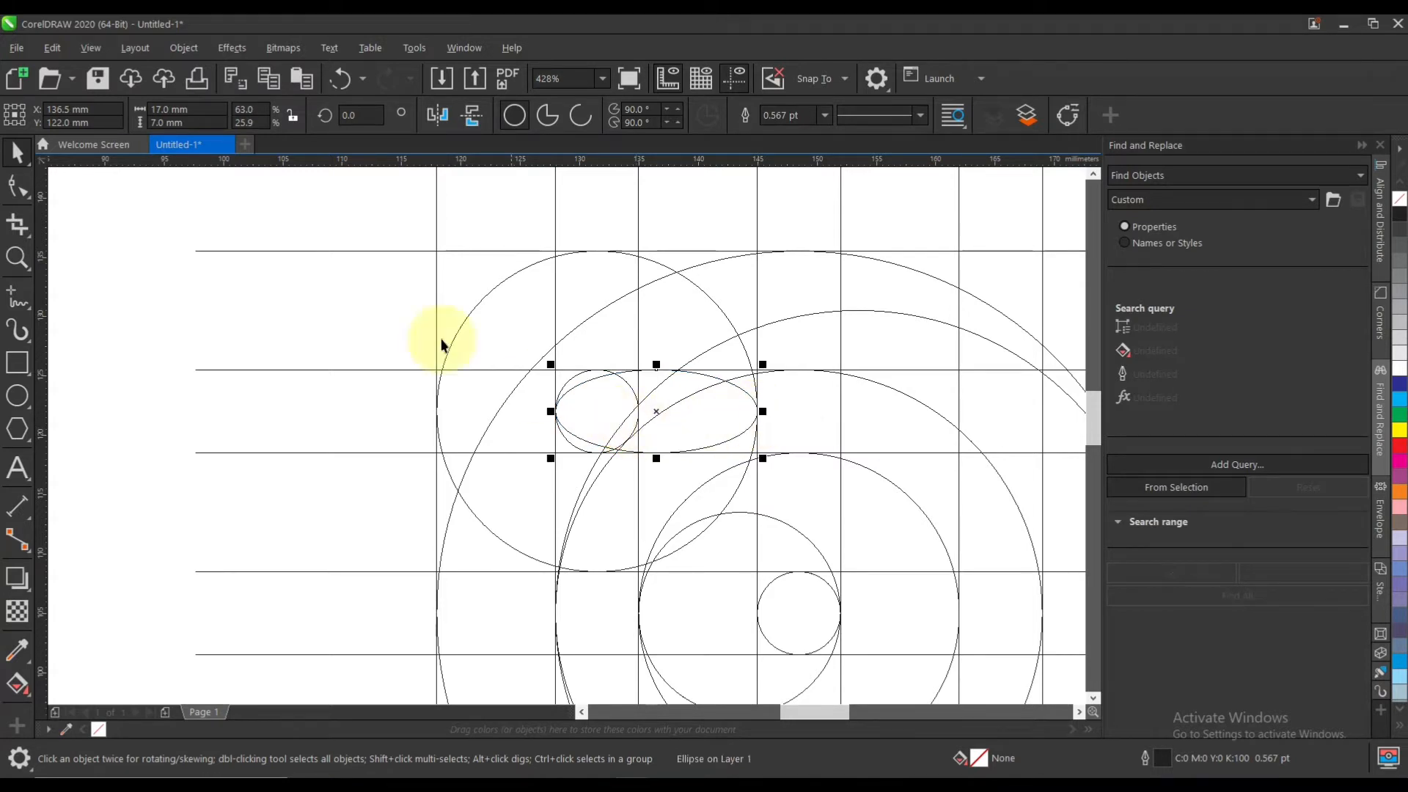
pyautogui.click(165, 123)
pyautogui.write('17')
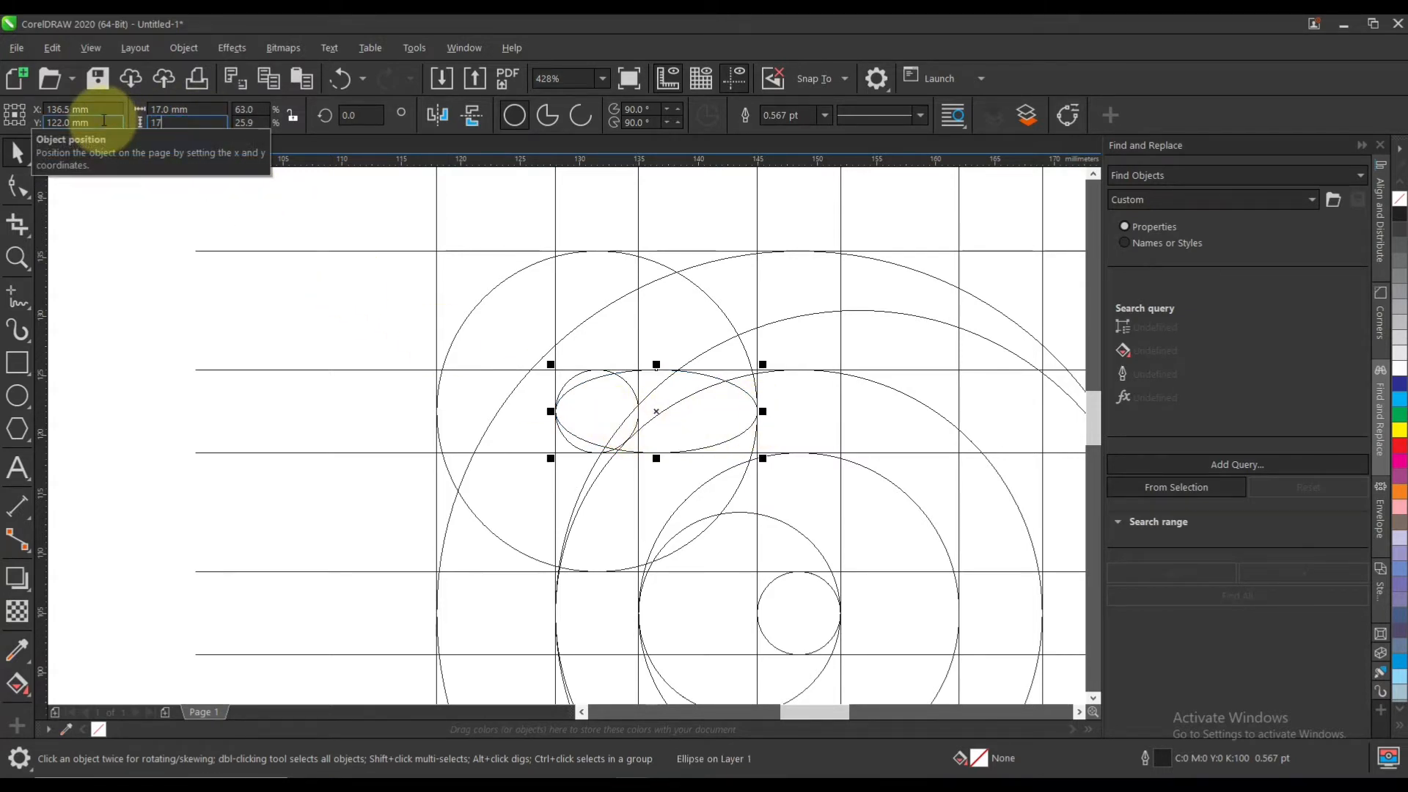
pyautogui.press('Return')
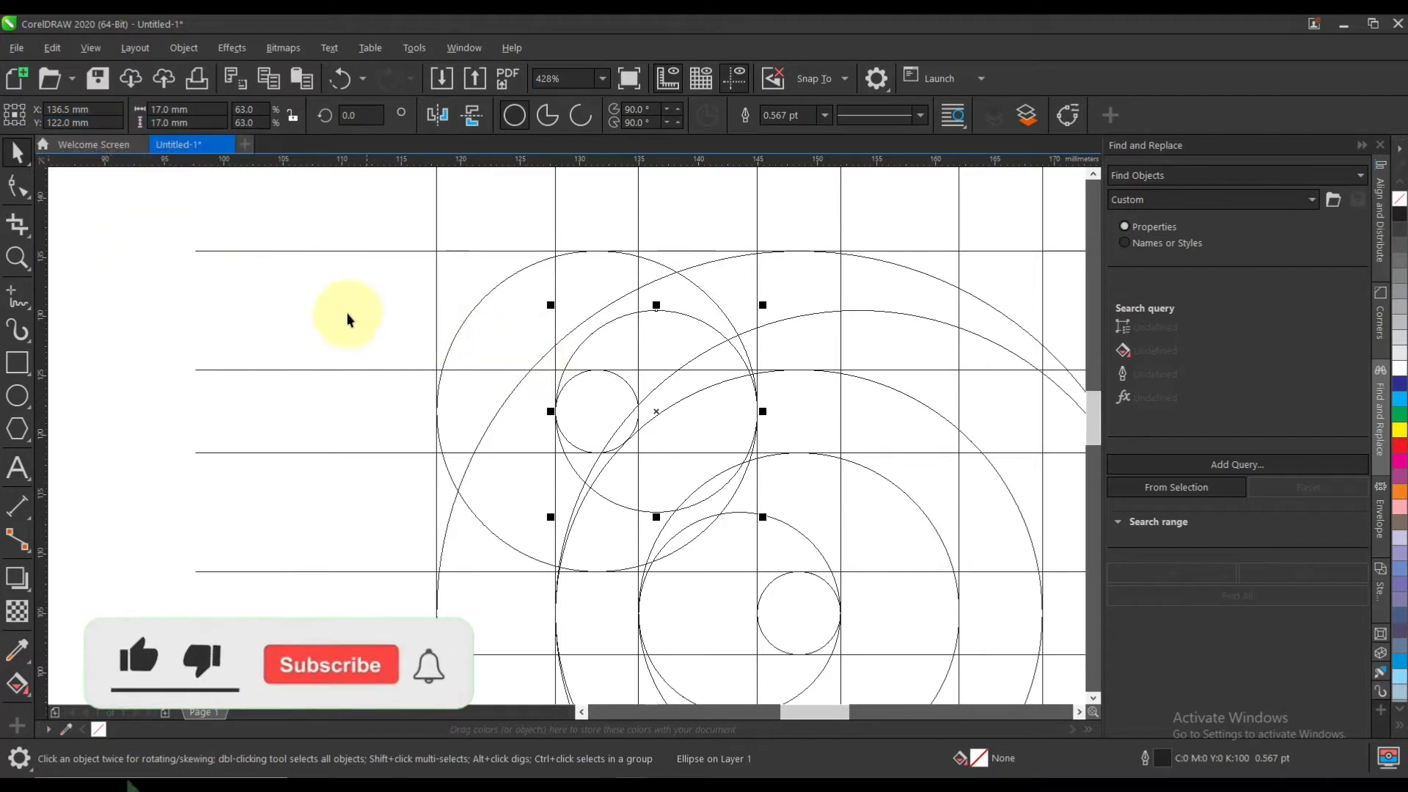
# Group the 17 mm, 7 mm and 27 mm circles in the grid's upper-left corner
pyautogui.keyDown('shift'); pyautogui.click(622, 379); pyautogui.keyUp('shift')
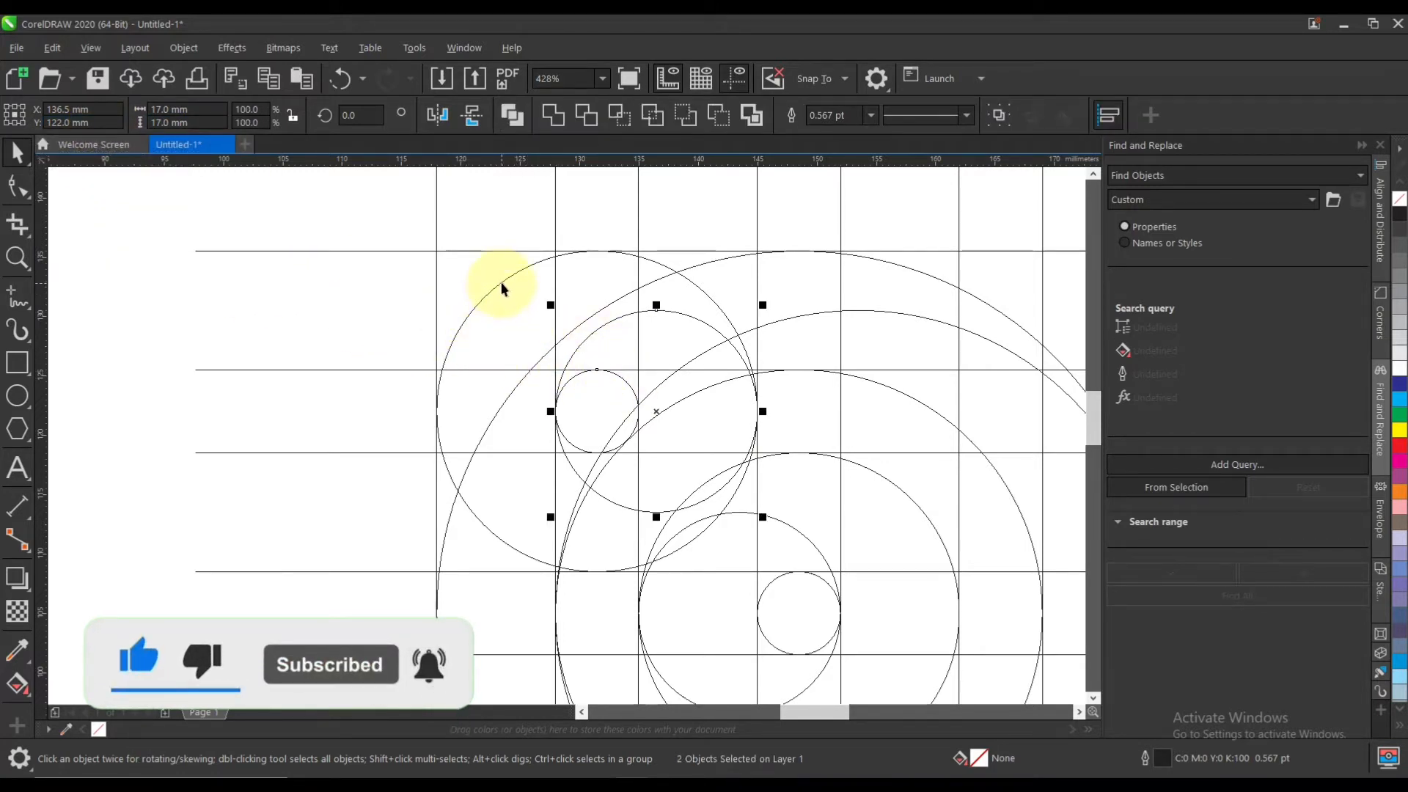
pyautogui.keyDown('shift'); pyautogui.click(506, 281); pyautogui.keyUp('shift')
pyautogui.scroll(-3, 506, 280)
pyautogui.hotkey('ctrl', 'g')
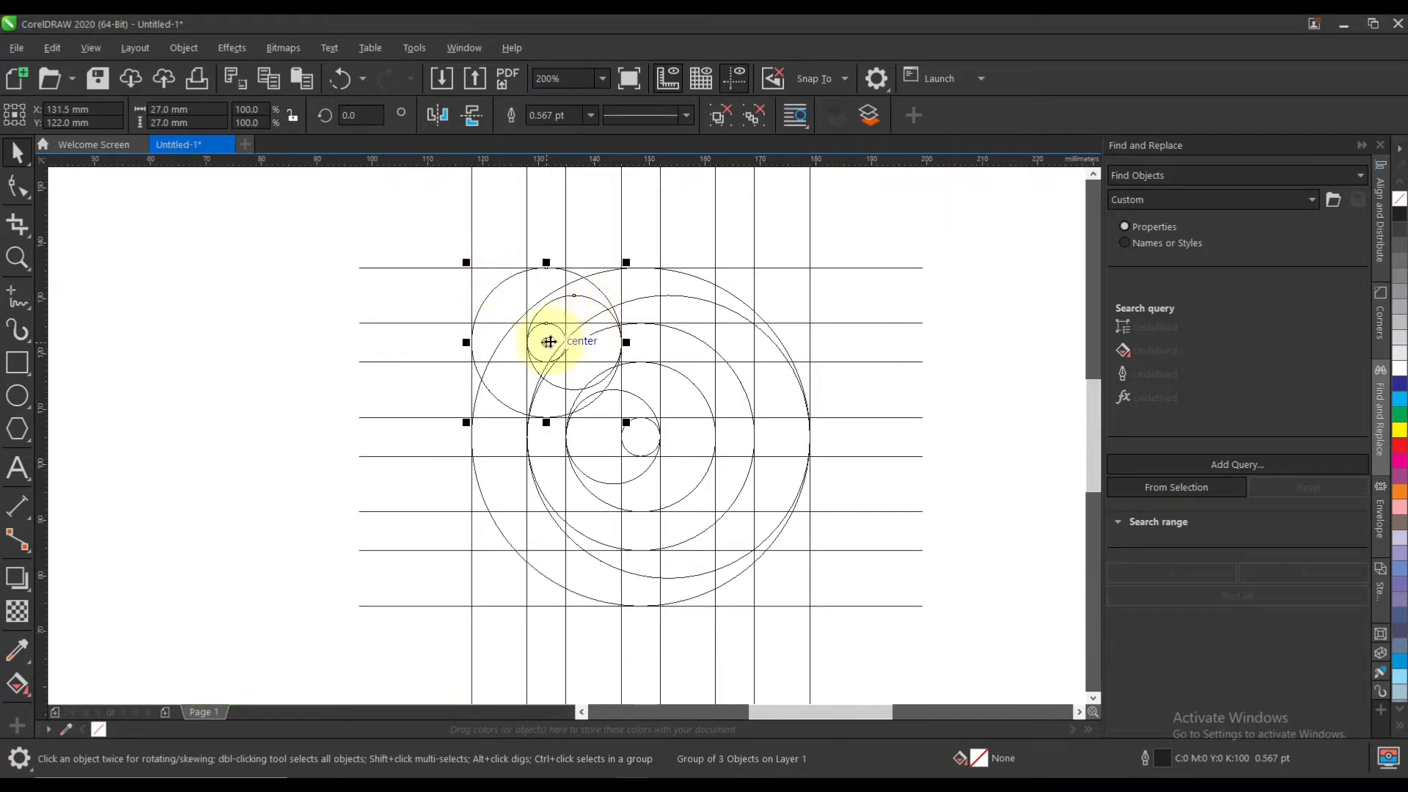
# Place a copy of the three-circle group in the grid's upper-right corner, aligning its right edge with the outermost vertical line
pyautogui.moveTo(547, 343); pyautogui.dragTo(737, 348)
pyautogui.scroll(2, 741, 348)
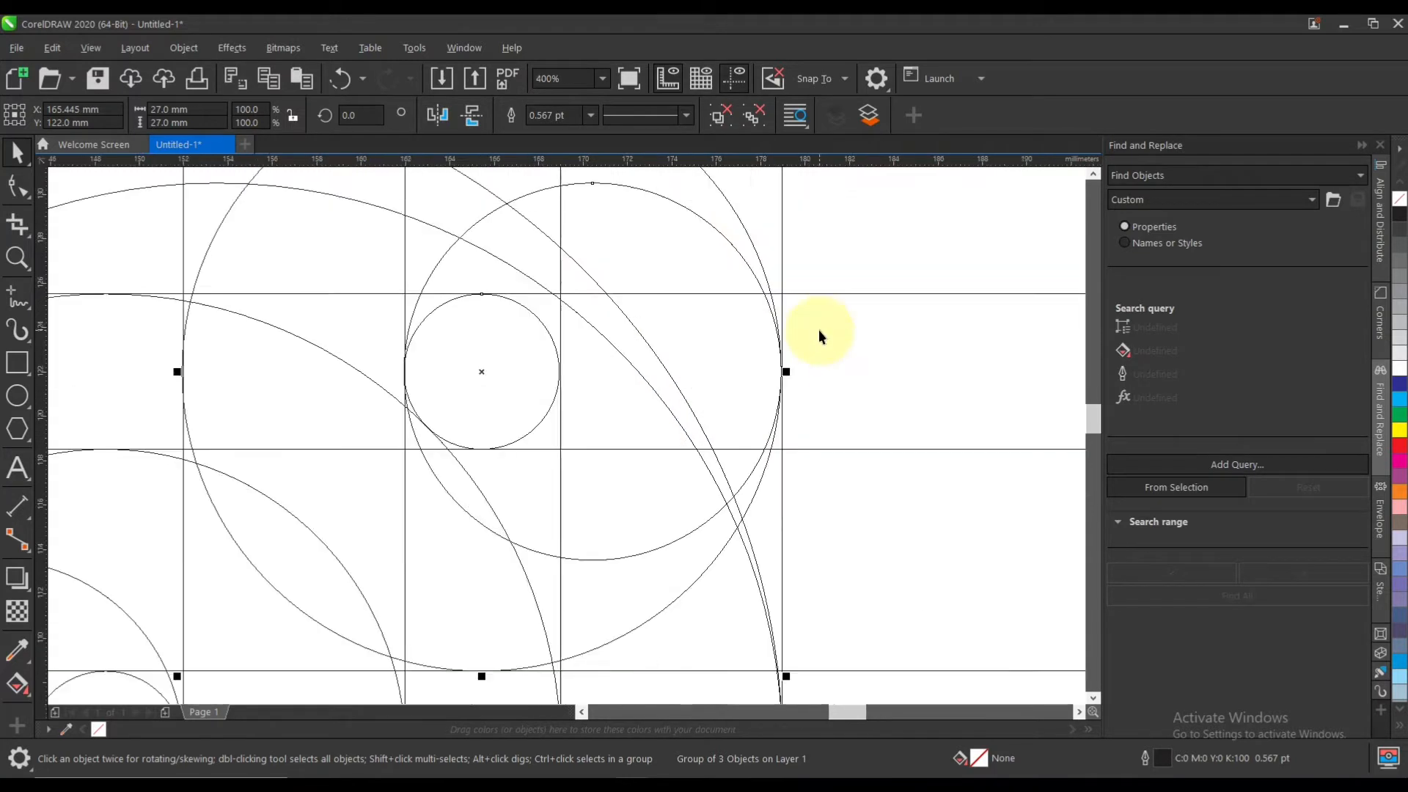
pyautogui.scroll(3, 778, 366)
pyautogui.moveTo(760, 485); pyautogui.dragTo(765, 484)
pyautogui.scroll(-4, 711, 393)
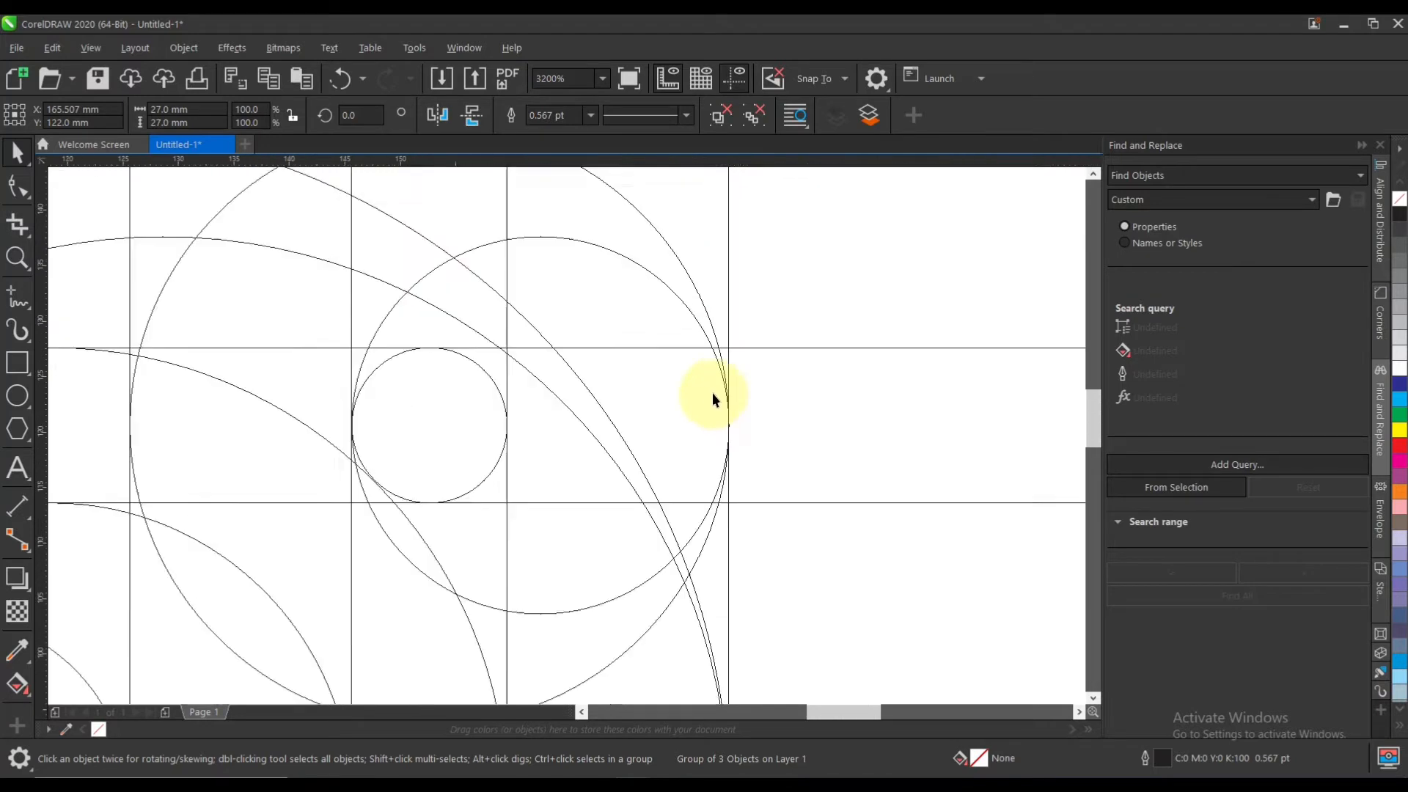
pyautogui.click(783, 269)
pyautogui.scroll(-1, 771, 281)
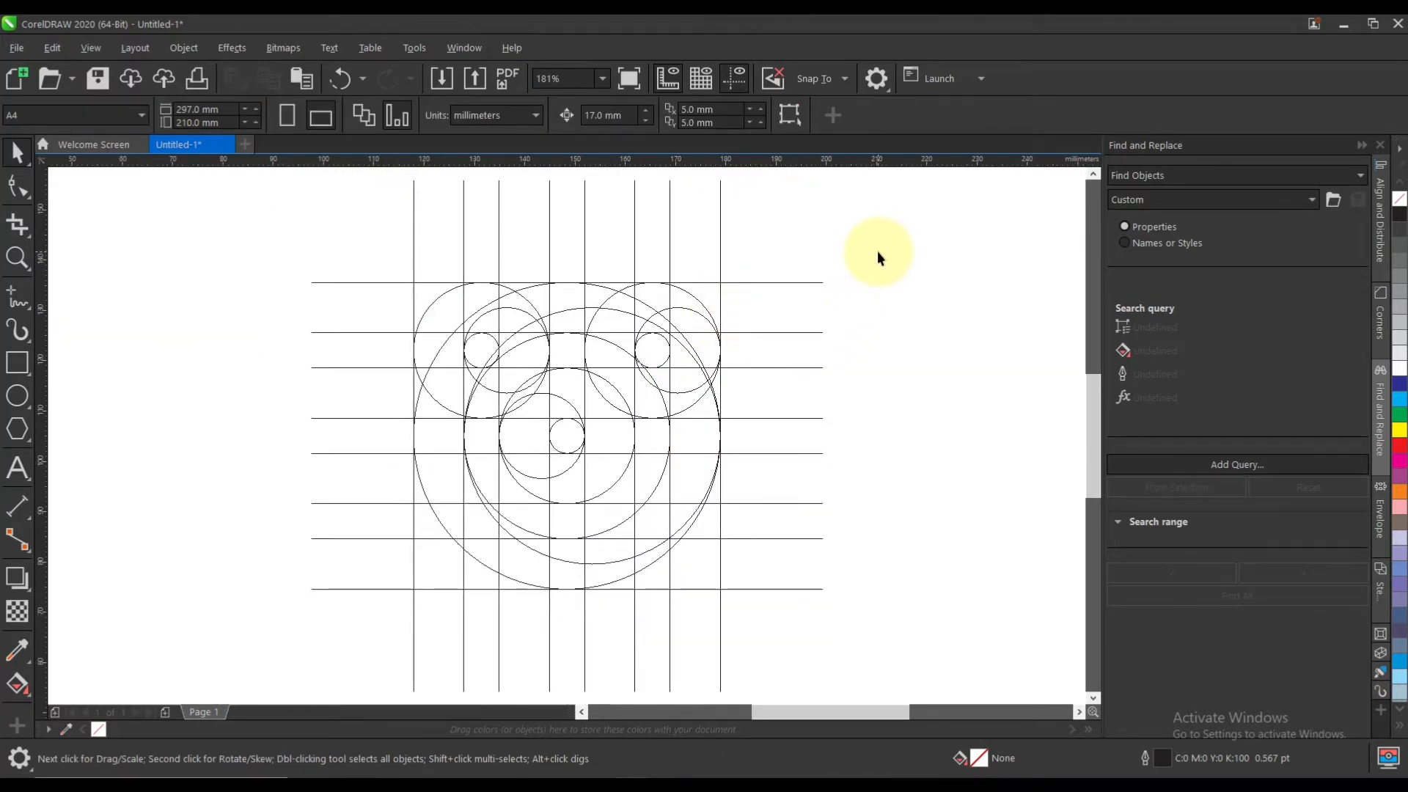
# Group all circles and grid lines together and switch the display to Enhanced view
pyautogui.hotkey('ctrl', 'a')
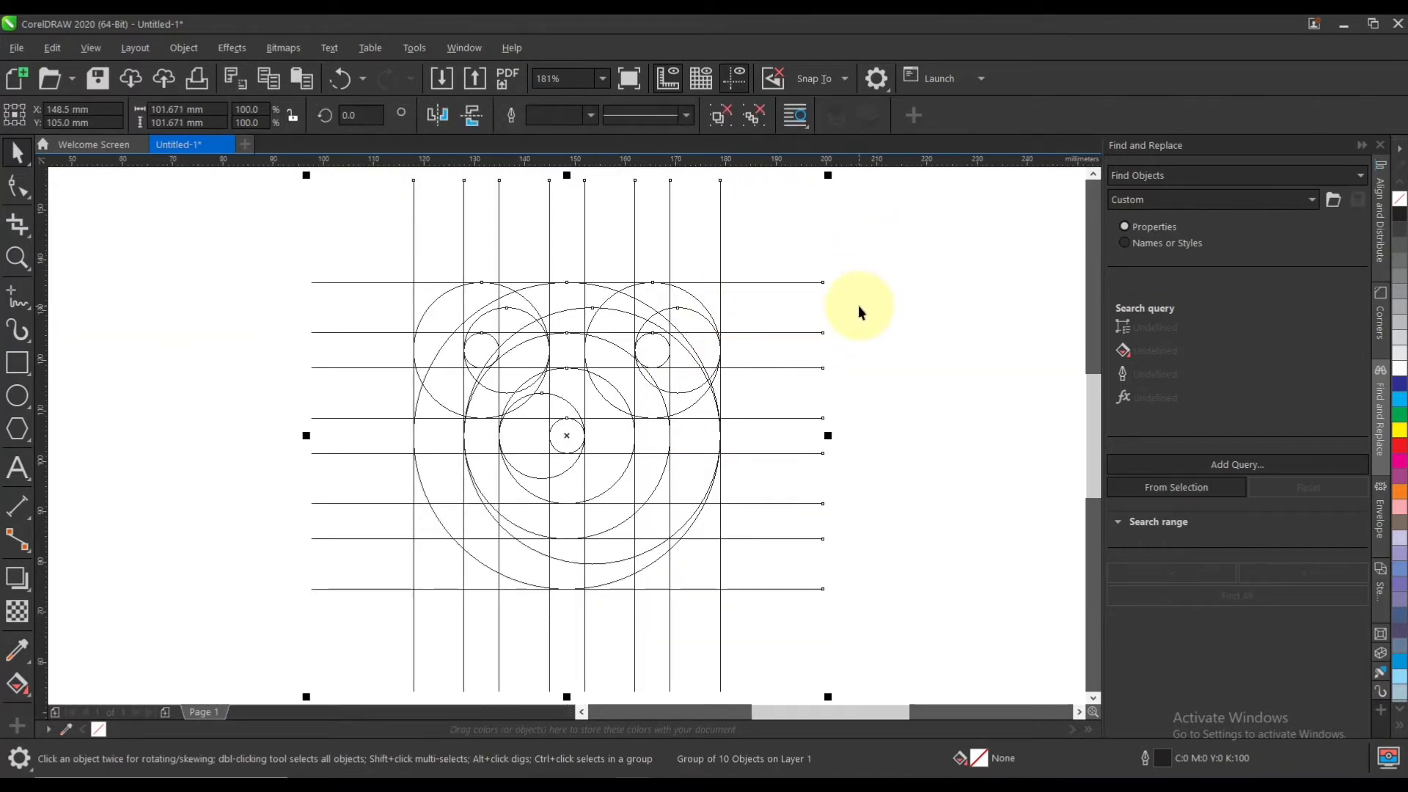
pyautogui.click(858, 305)
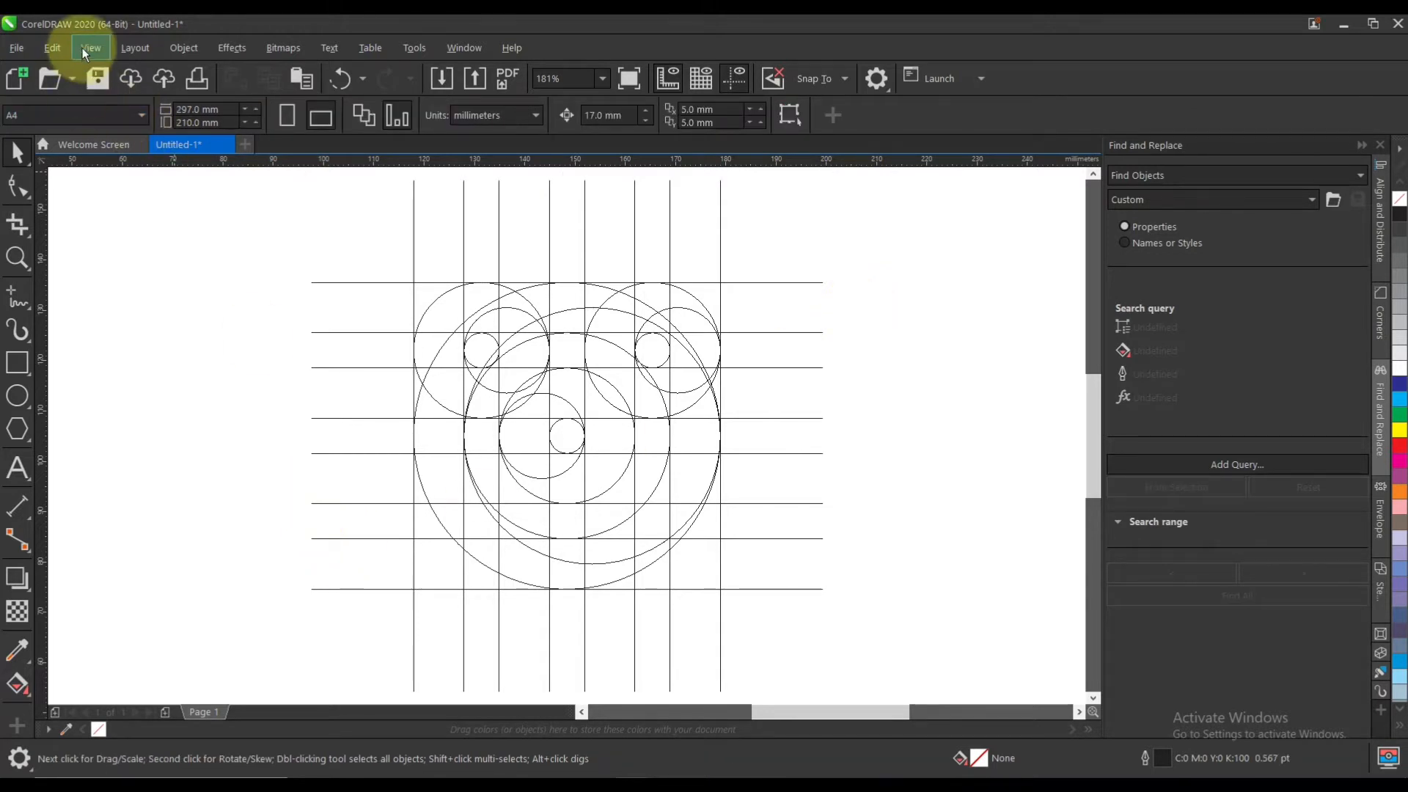
pyautogui.click(90, 47)
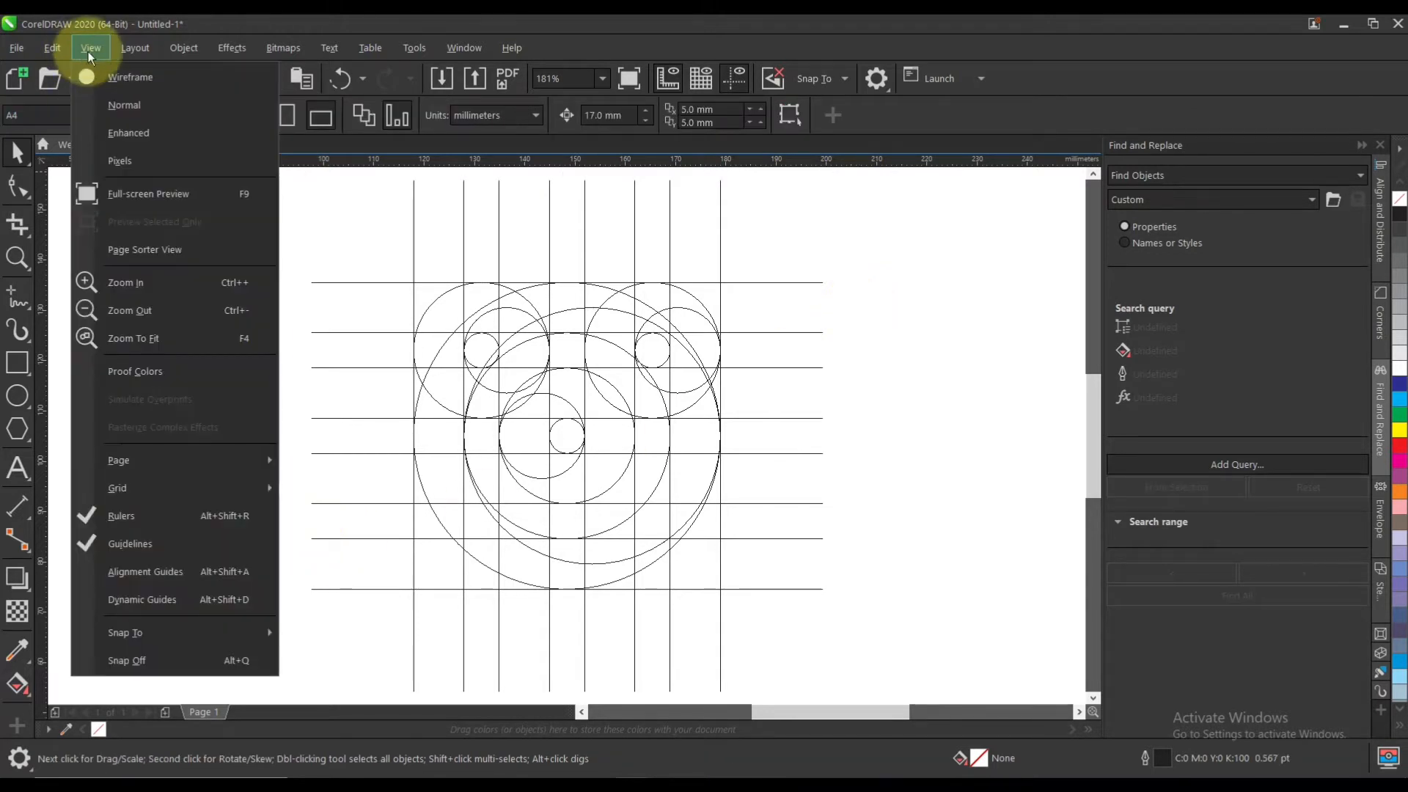
pyautogui.click(114, 135)
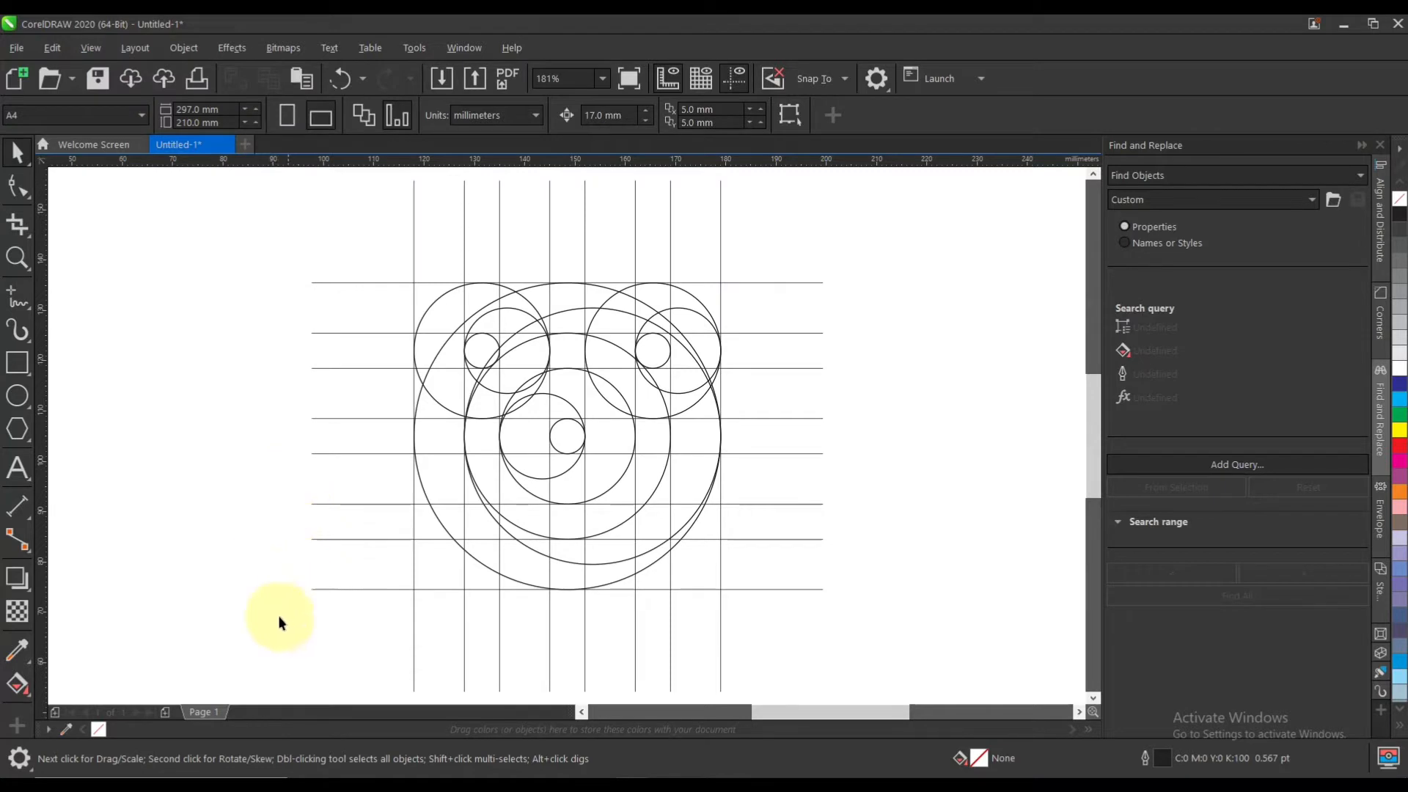
# Activate the Smart Fill tool, and set the outline width of the grouped circles and grid lines to 0.1 pt
pyautogui.click(32, 695)
pyautogui.click(99, 712)
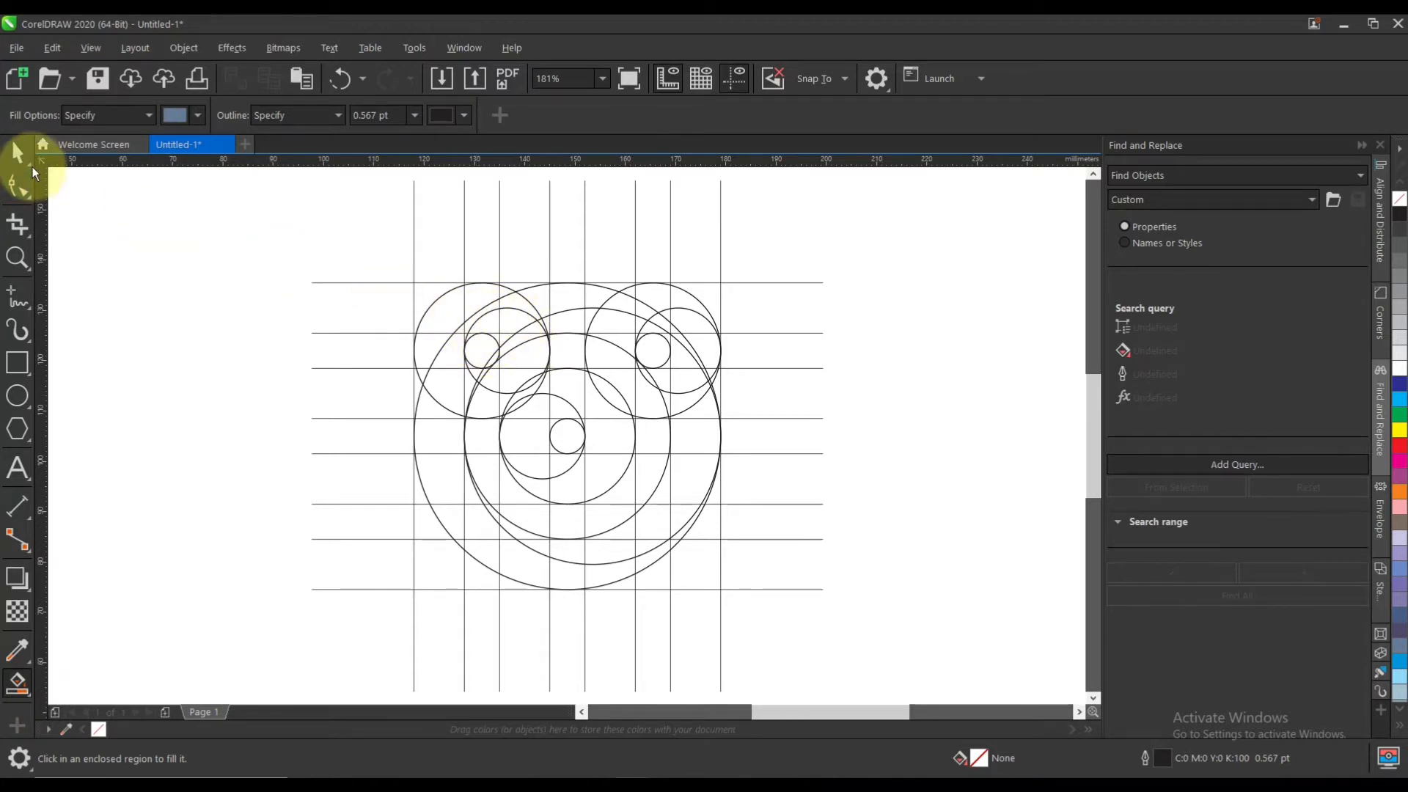
pyautogui.scroll(5, 514, 314)
pyautogui.scroll(-4, 514, 312)
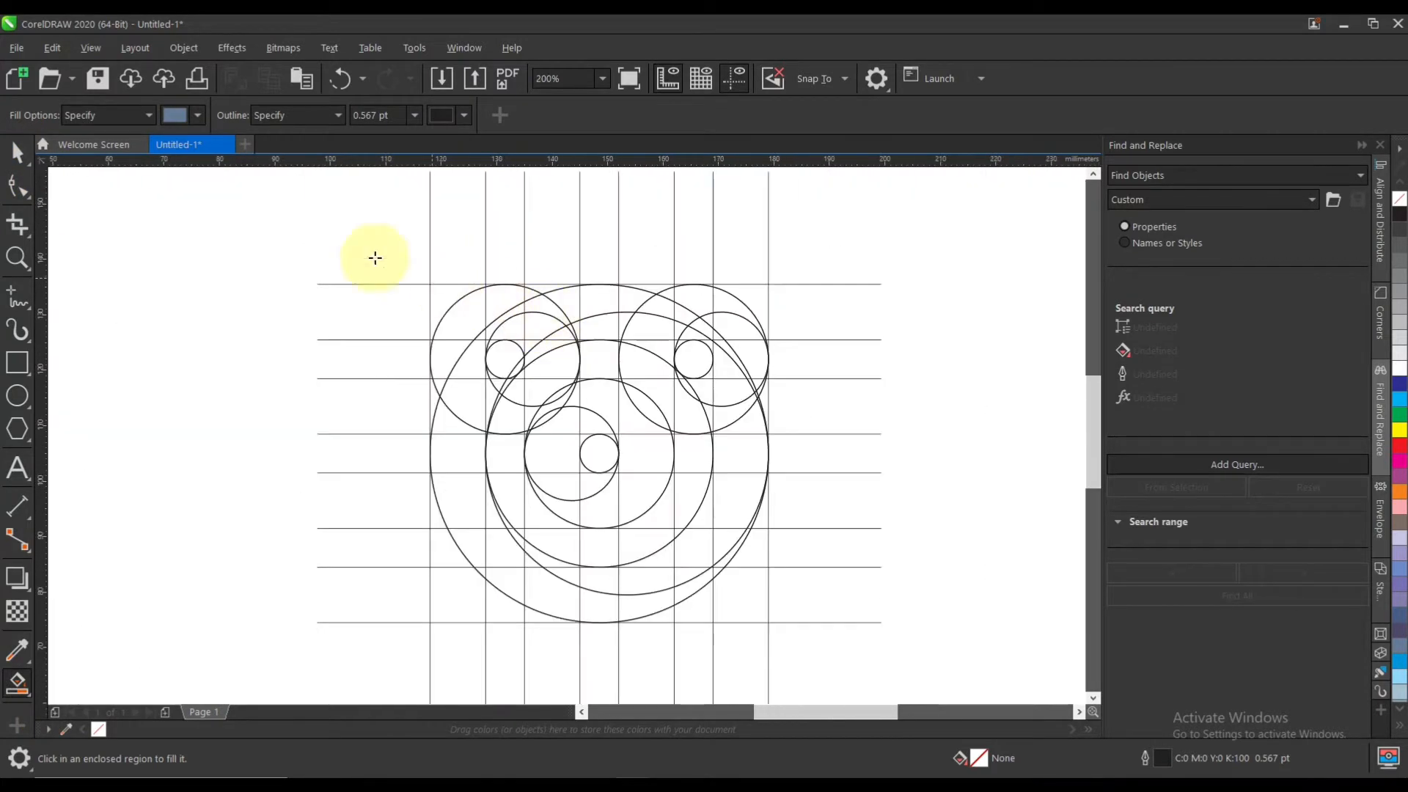
pyautogui.click(17, 152)
pyautogui.click(753, 396)
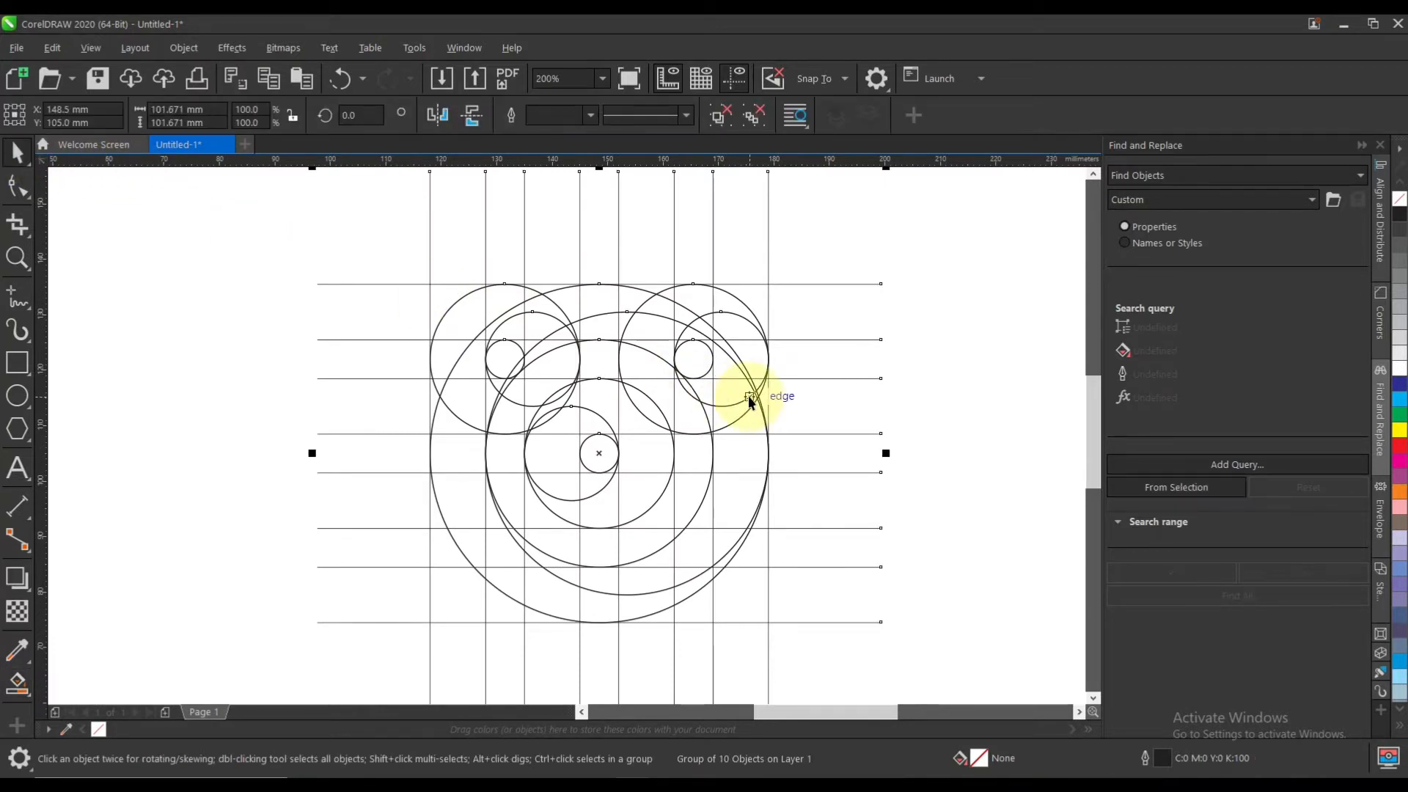
pyautogui.click(563, 115)
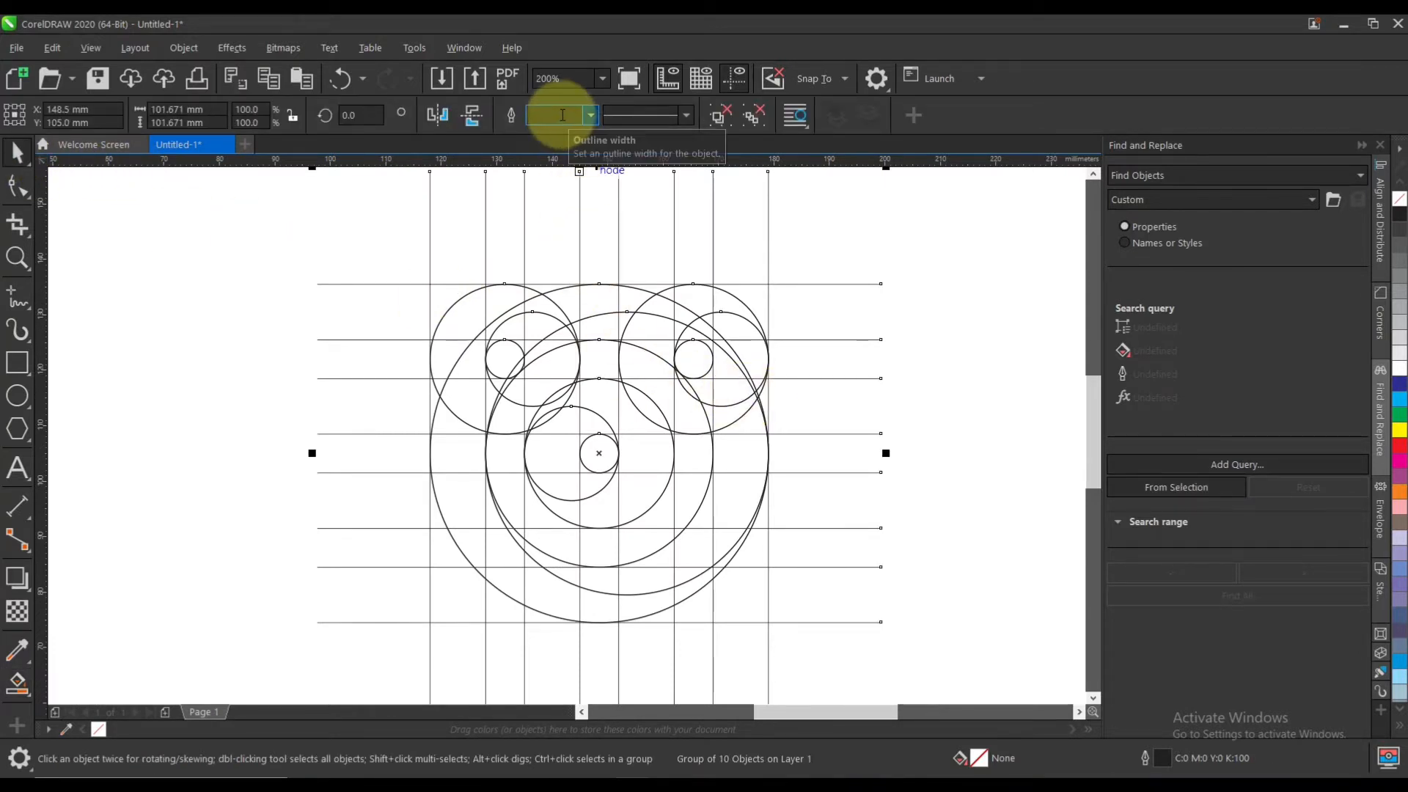
pyautogui.write('0.1')
pyautogui.press('Return')
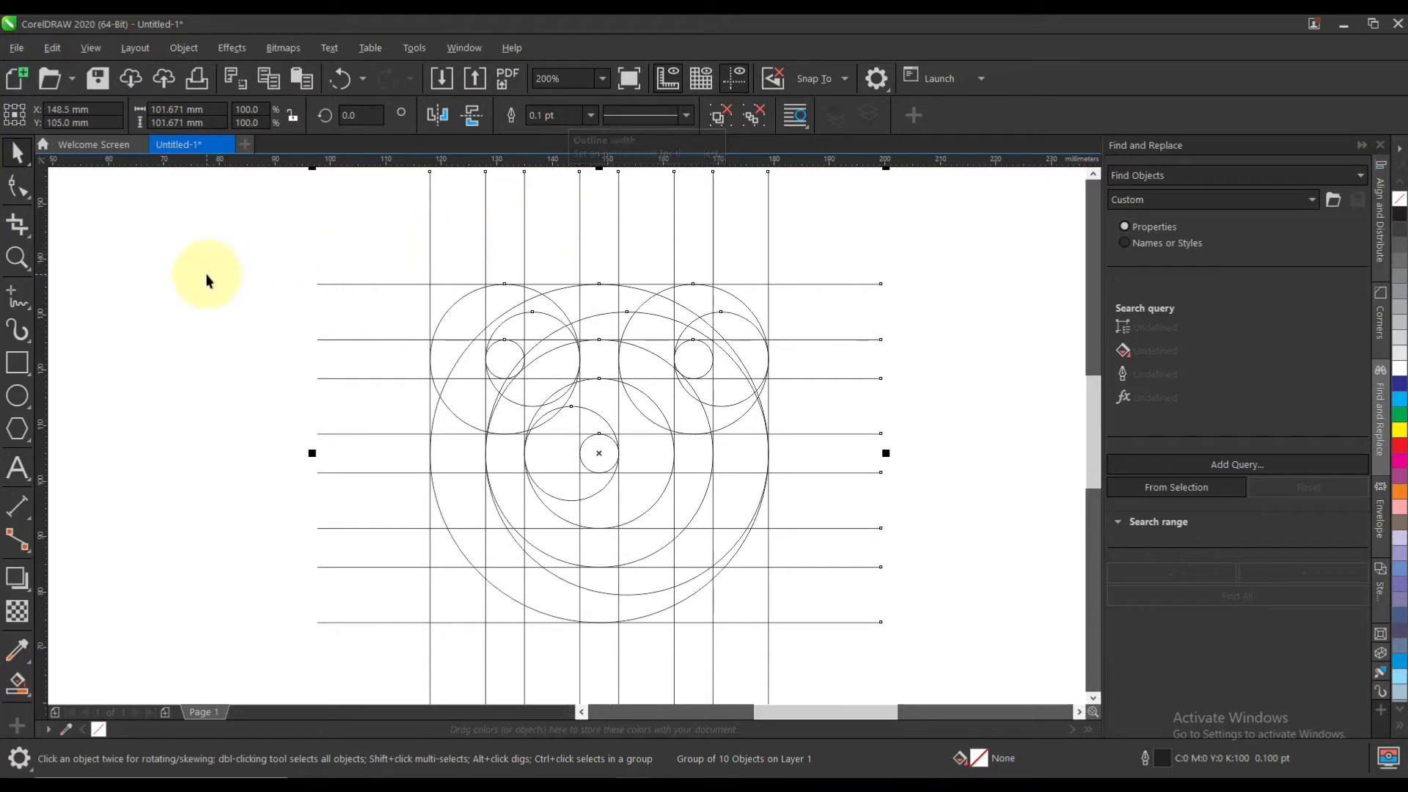
pyautogui.click(206, 274)
# Smart-fill in blue the crescent regions between the upper-left 27 mm and 17 mm circles, from the right tip to the second vertical line
pyautogui.scroll(2, 504, 312)
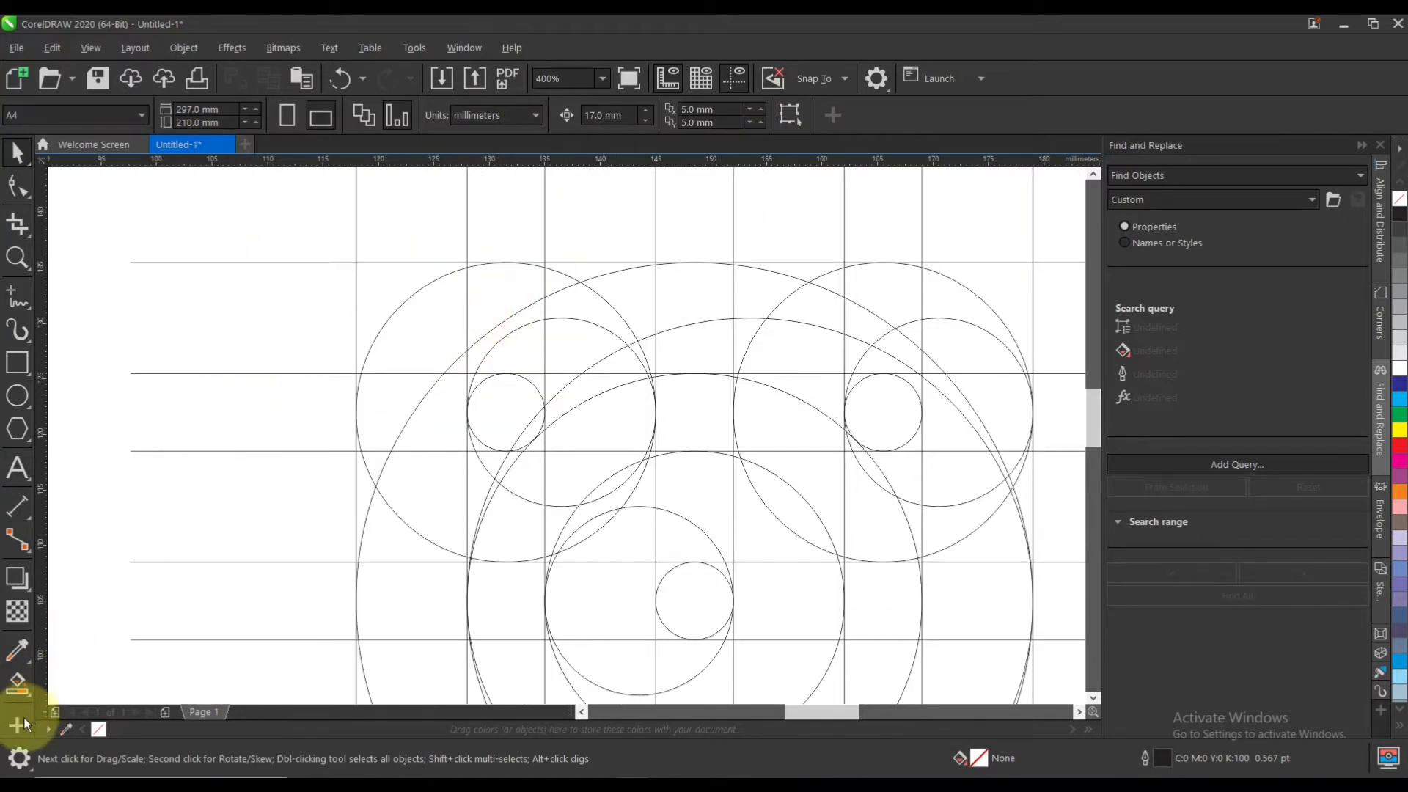
pyautogui.click(17, 684)
pyautogui.scroll(2, 532, 287)
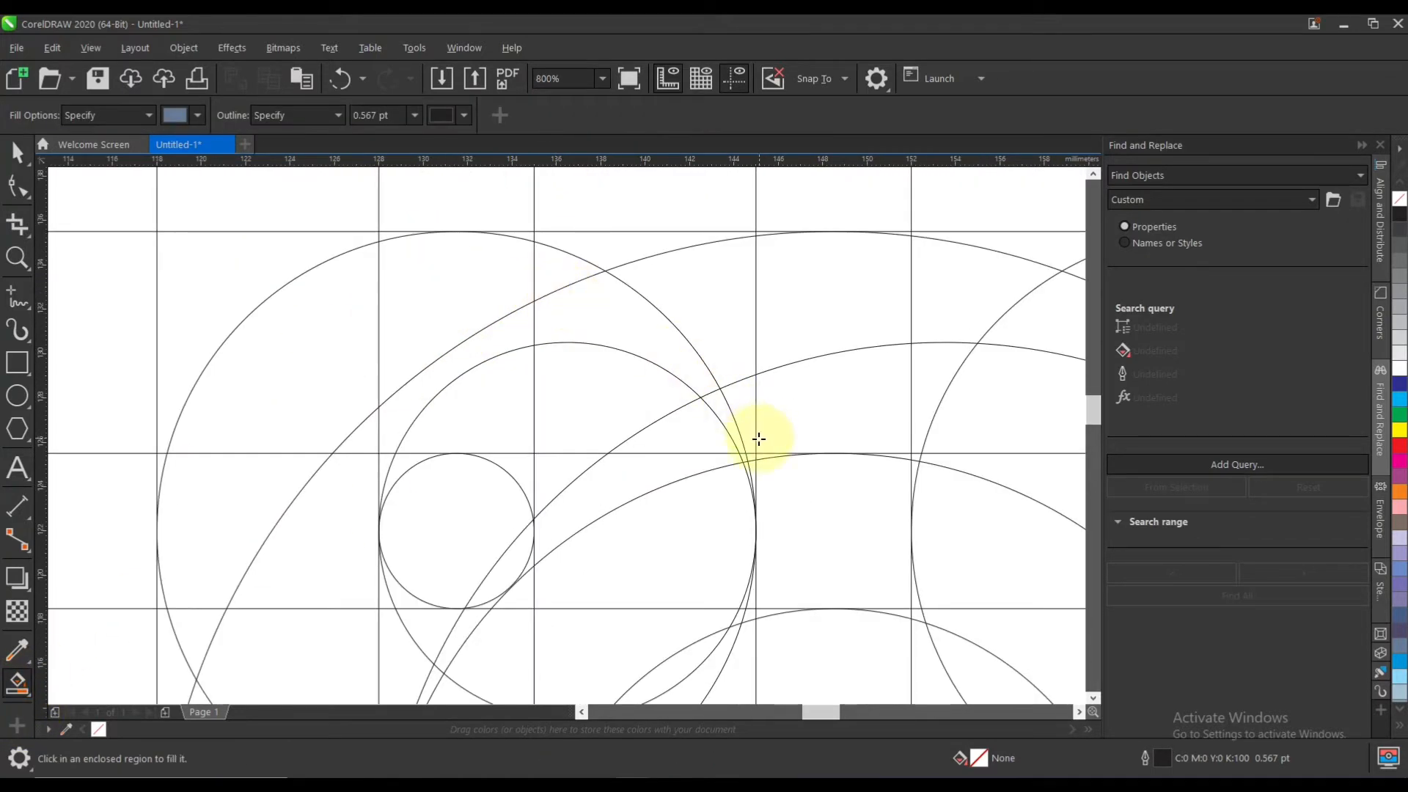
pyautogui.scroll(3, 747, 477)
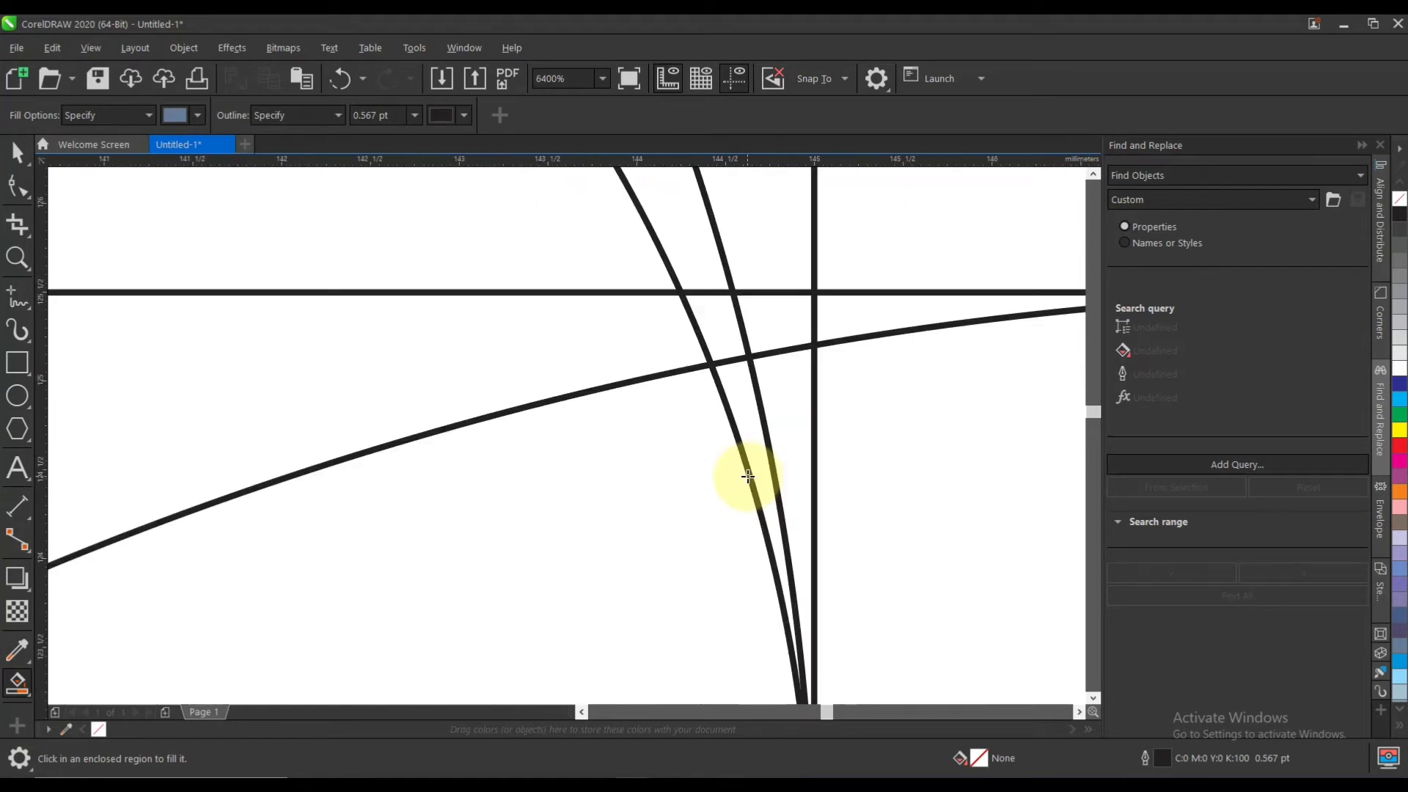
pyautogui.click(754, 455)
pyautogui.click(716, 318)
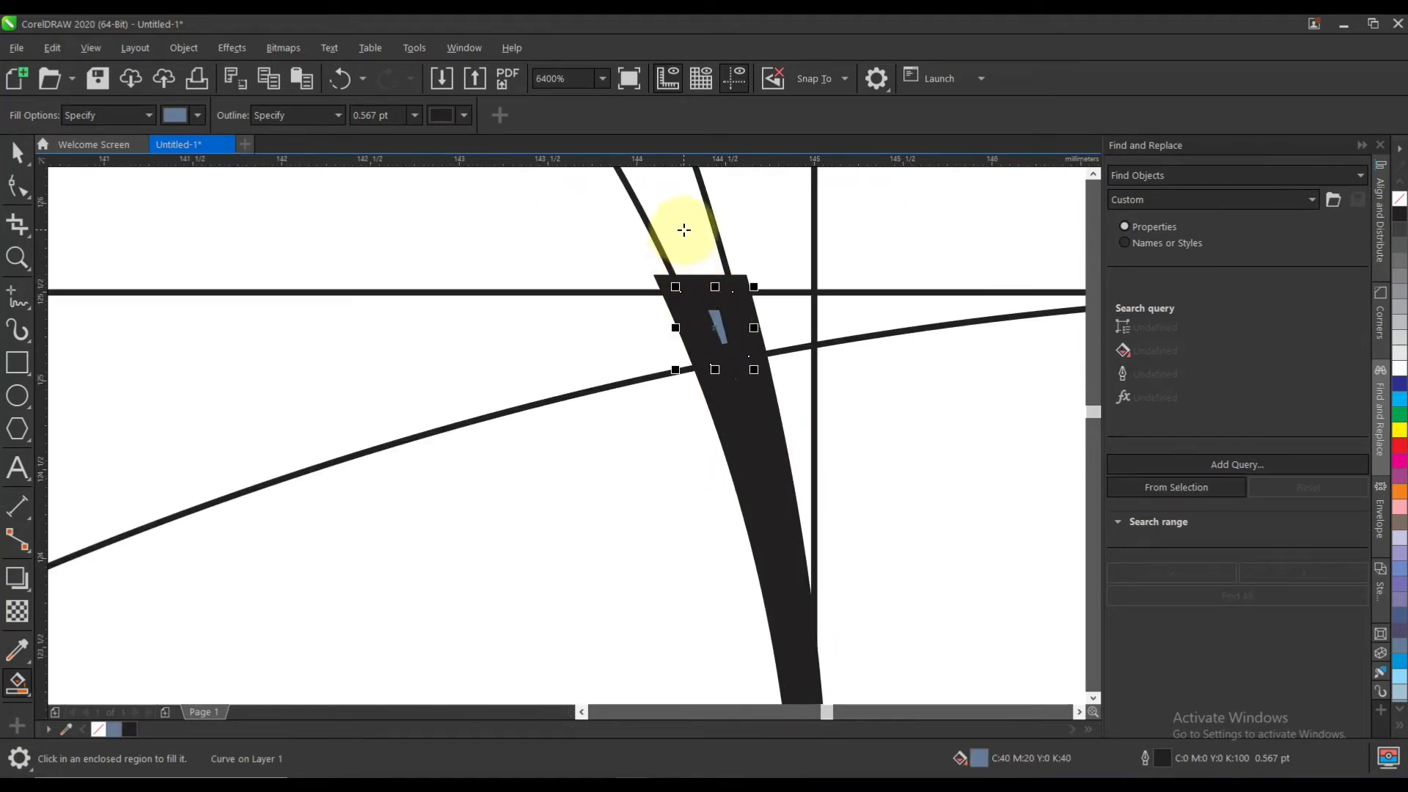
pyautogui.scroll(-5, 732, 389)
pyautogui.click(631, 283)
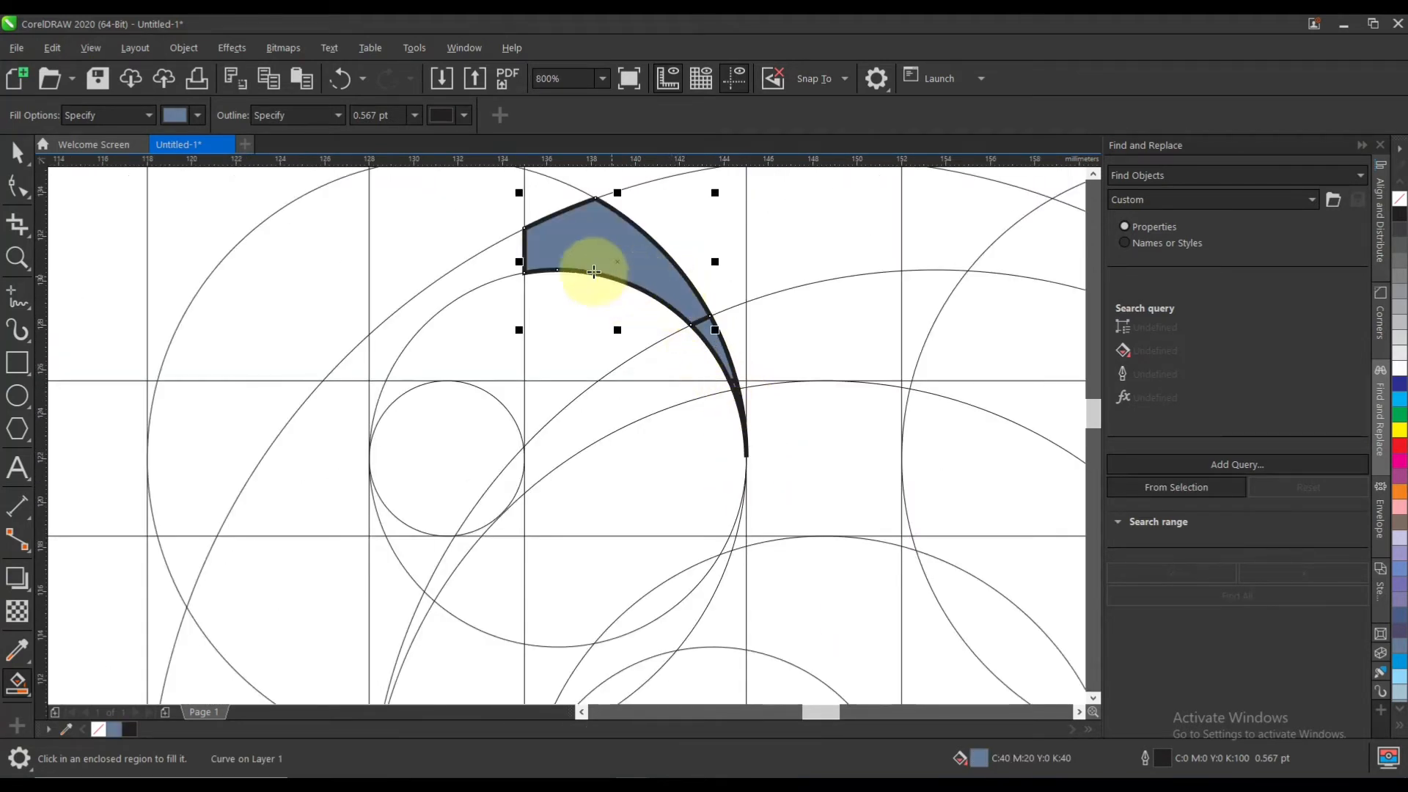
pyautogui.click(558, 213)
pyautogui.click(487, 201)
pyautogui.click(492, 268)
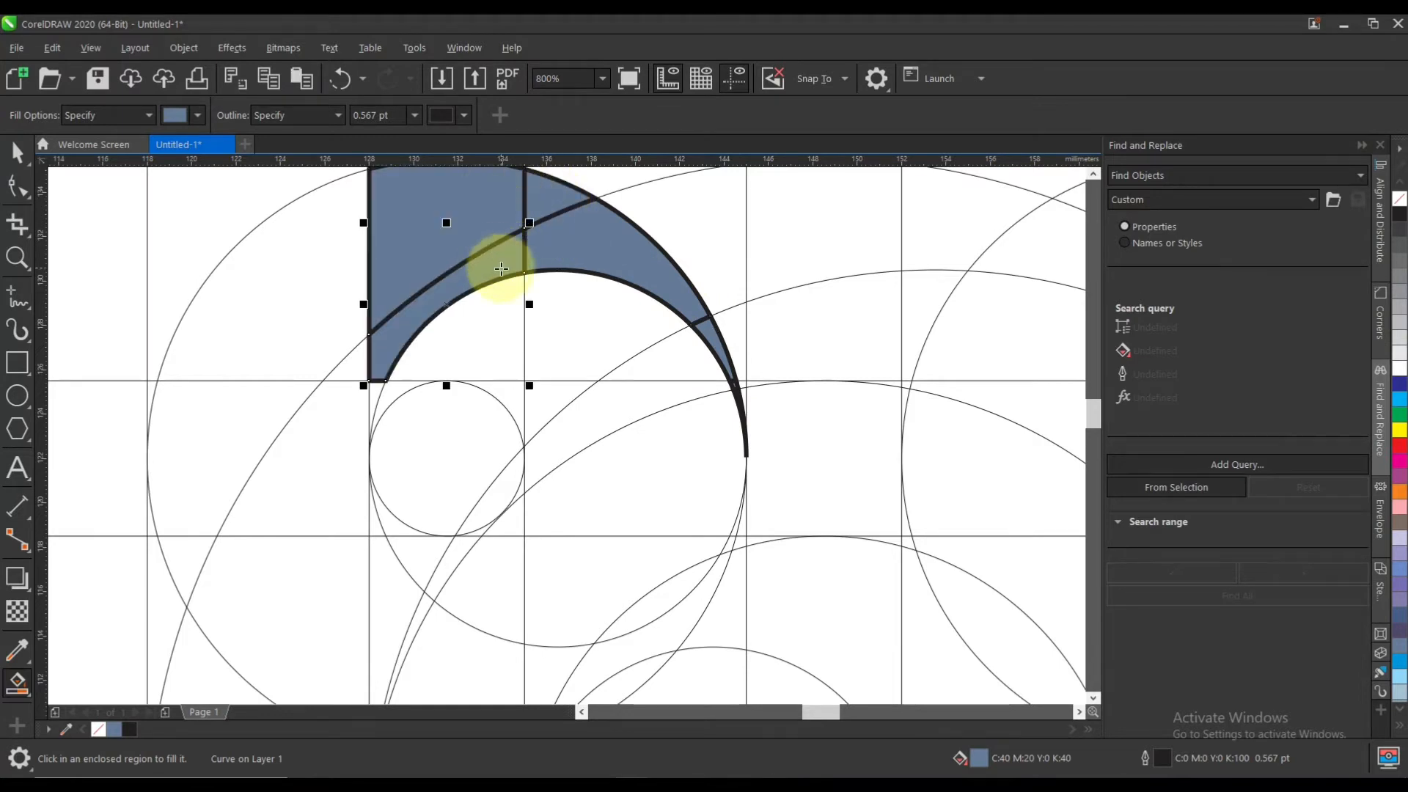
# Smart-fill the crescent's remaining left regions and the areas just below the second horizontal line, between the first two vertical lines
pyautogui.scroll(-2, 501, 269)
pyautogui.scroll(2, 487, 276)
pyautogui.click(411, 252)
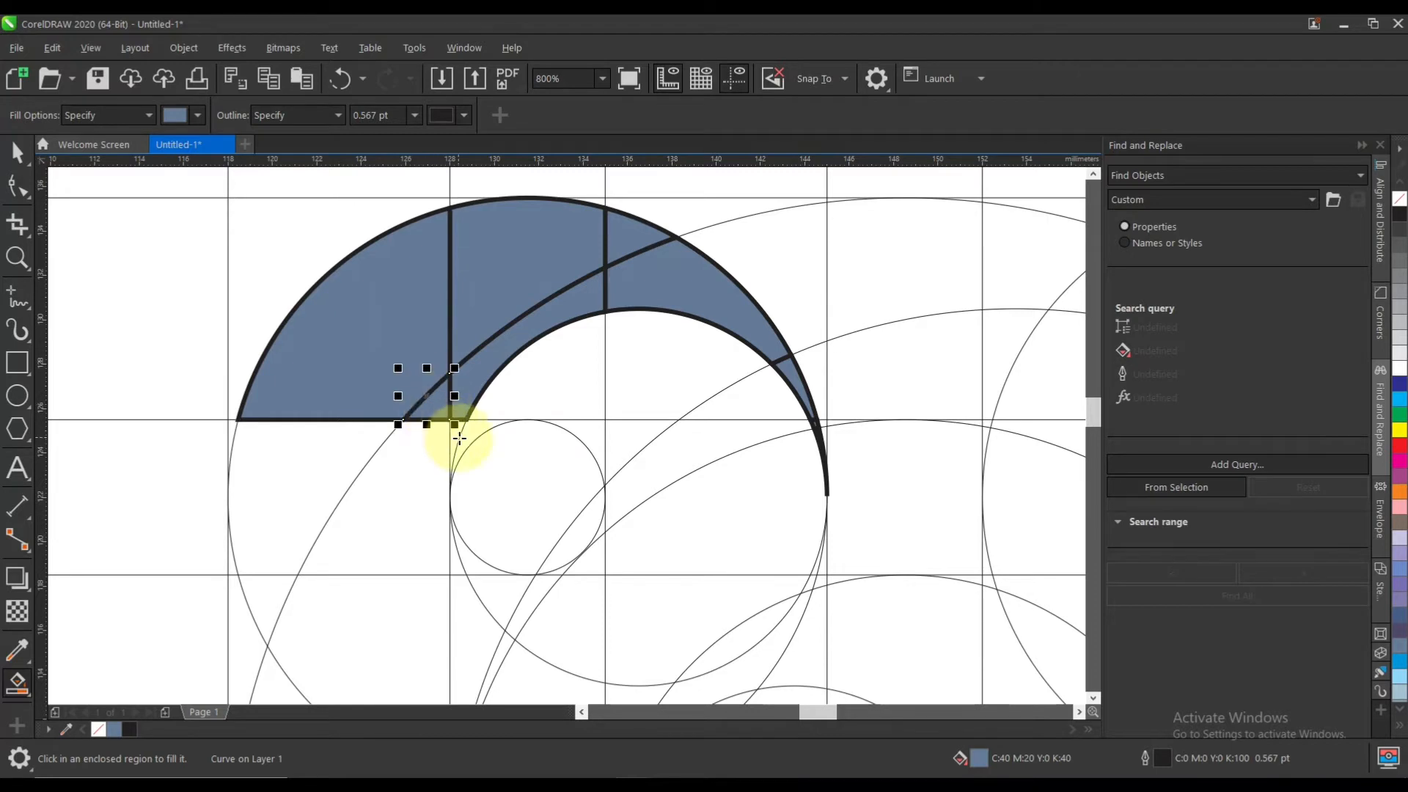
pyautogui.scroll(1, 451, 439)
pyautogui.click(462, 418)
pyautogui.click(401, 436)
pyautogui.click(295, 438)
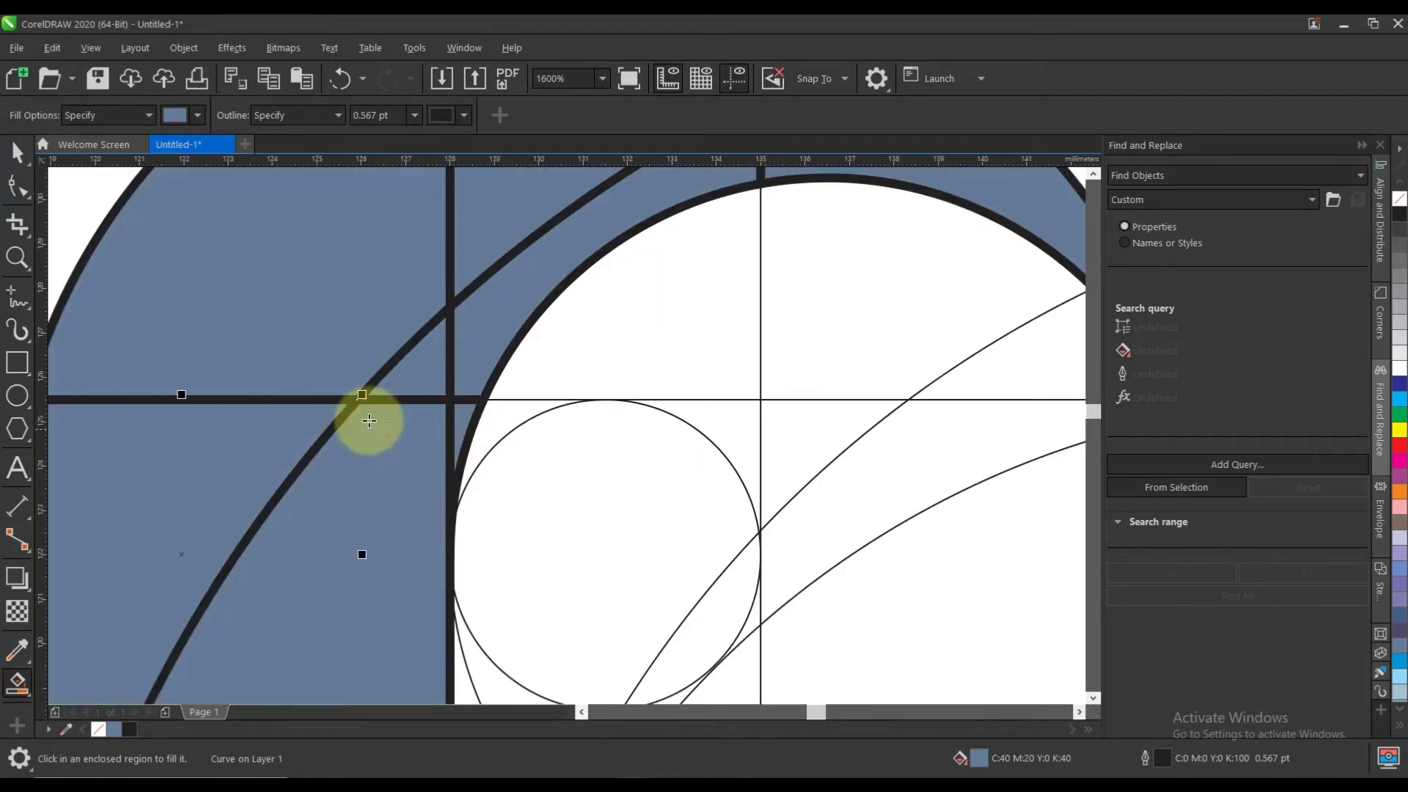
# Smart-fill in blue the stem regions between the first two vertical lines, from the third down to the fifth horizontal line
pyautogui.scroll(-2, 369, 420)
pyautogui.scroll(2, 513, 368)
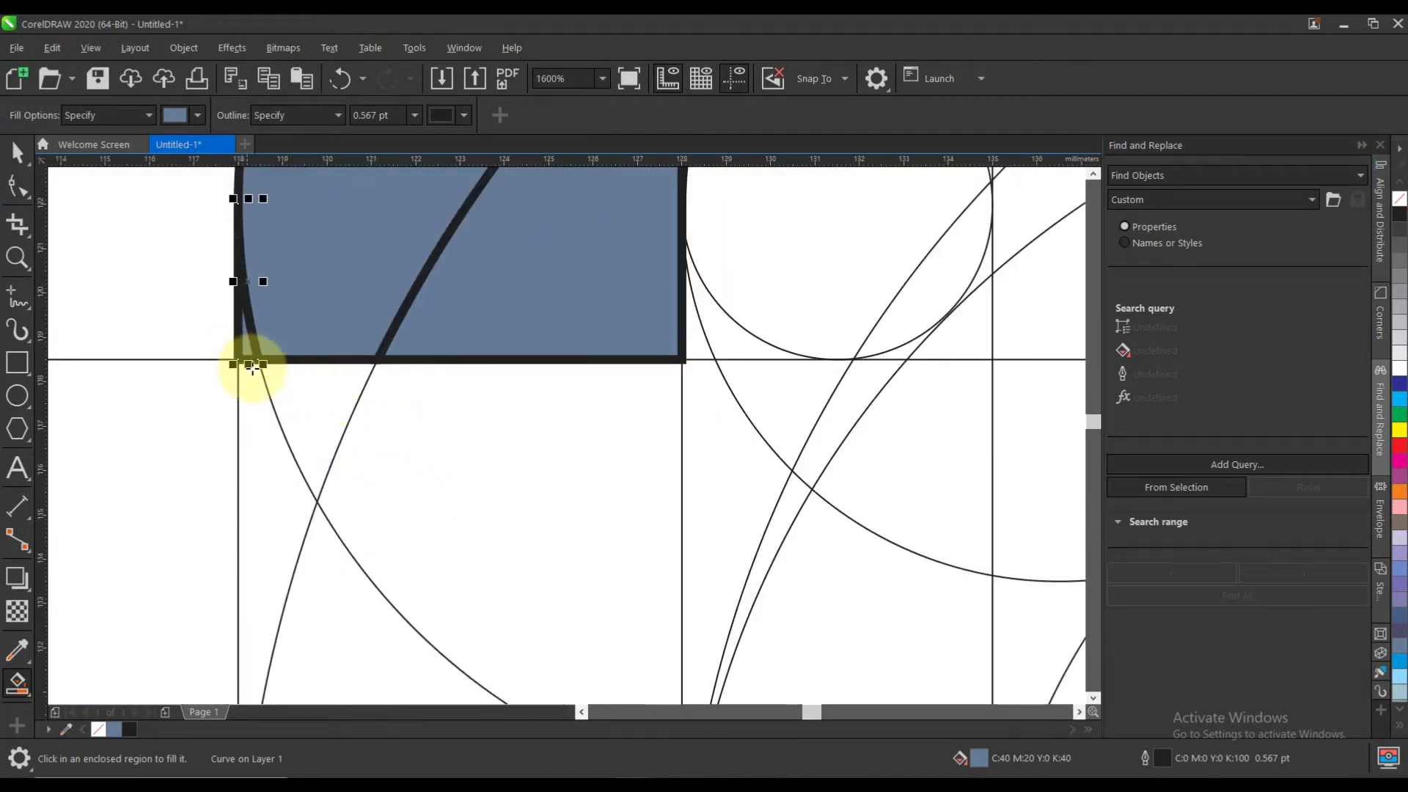
pyautogui.click(264, 383)
pyautogui.click(488, 415)
pyautogui.scroll(-2, 613, 393)
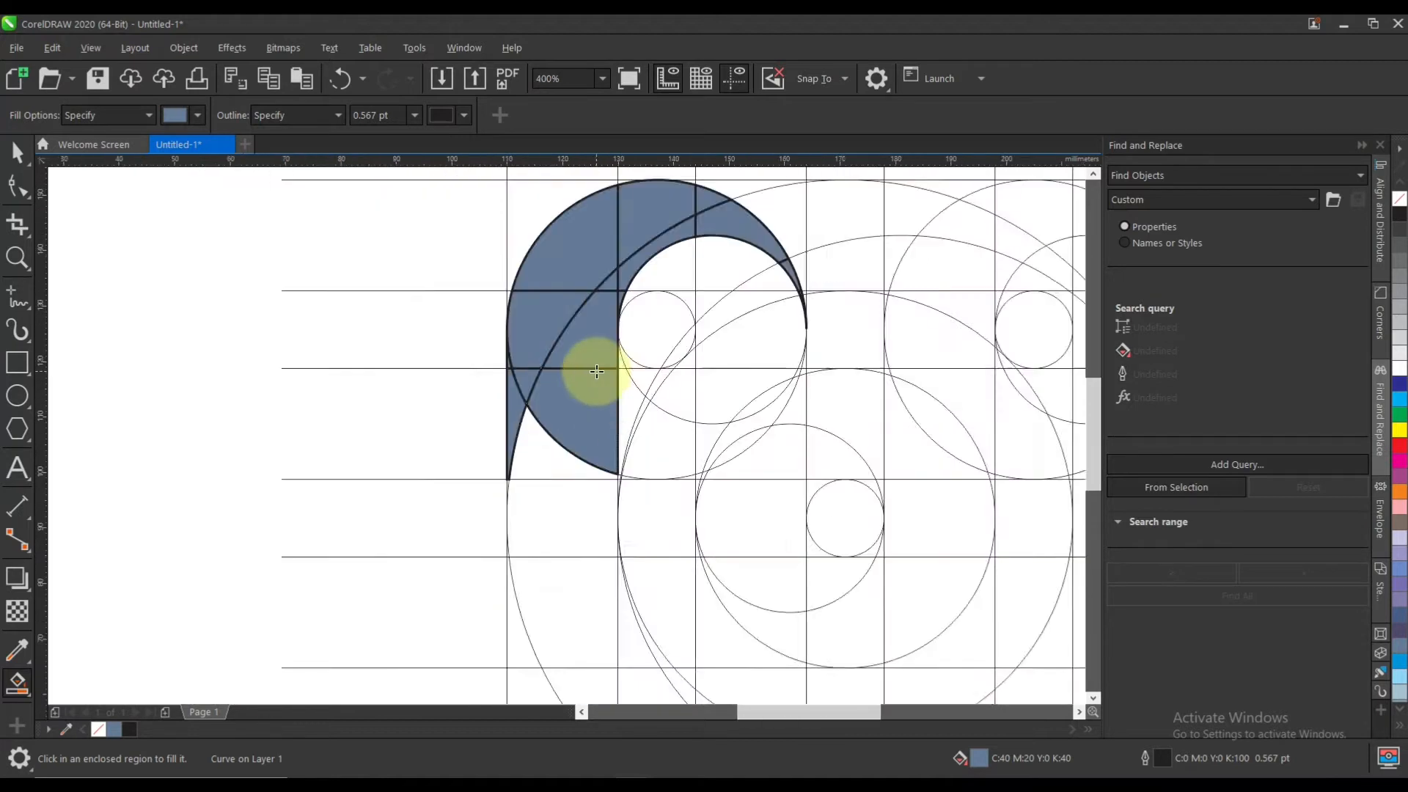
pyautogui.scroll(2, 596, 372)
pyautogui.click(512, 437)
pyautogui.scroll(1, 477, 387)
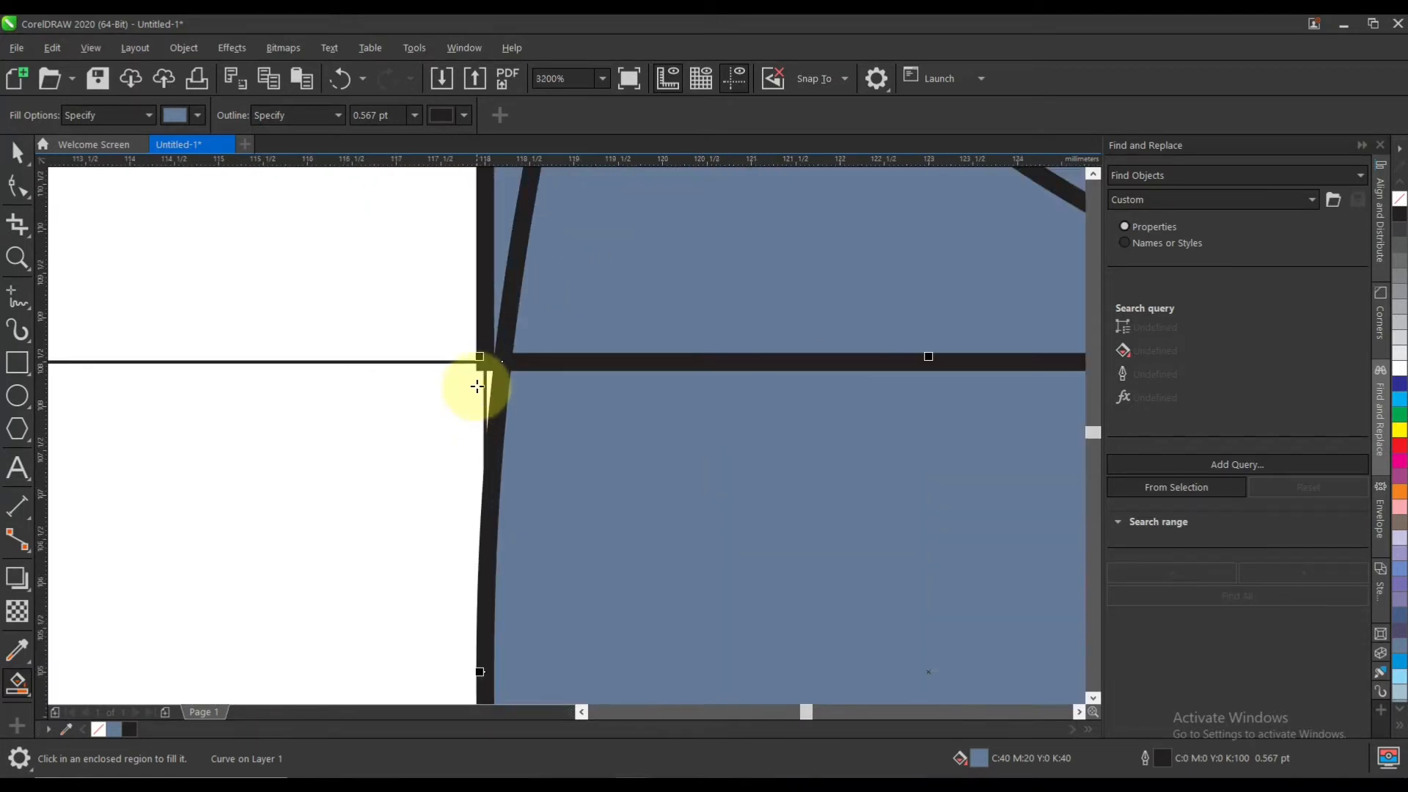
pyautogui.scroll(-1, 491, 396)
pyautogui.scroll(-1, 631, 389)
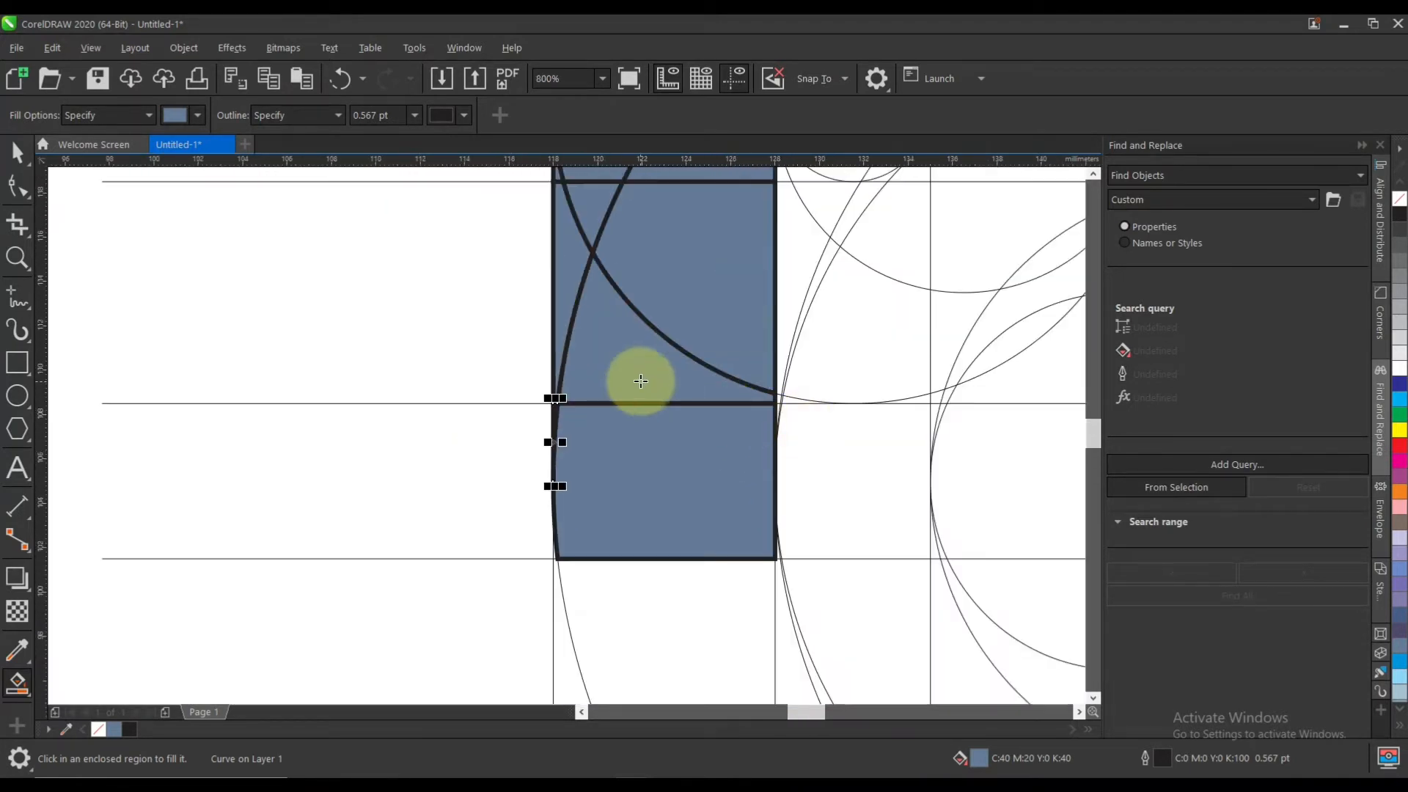
# Smart-fill the curved band's lower-left regions, from the fifth horizontal line down to the third vertical line
pyautogui.click(709, 583)
pyautogui.scroll(3, 780, 581)
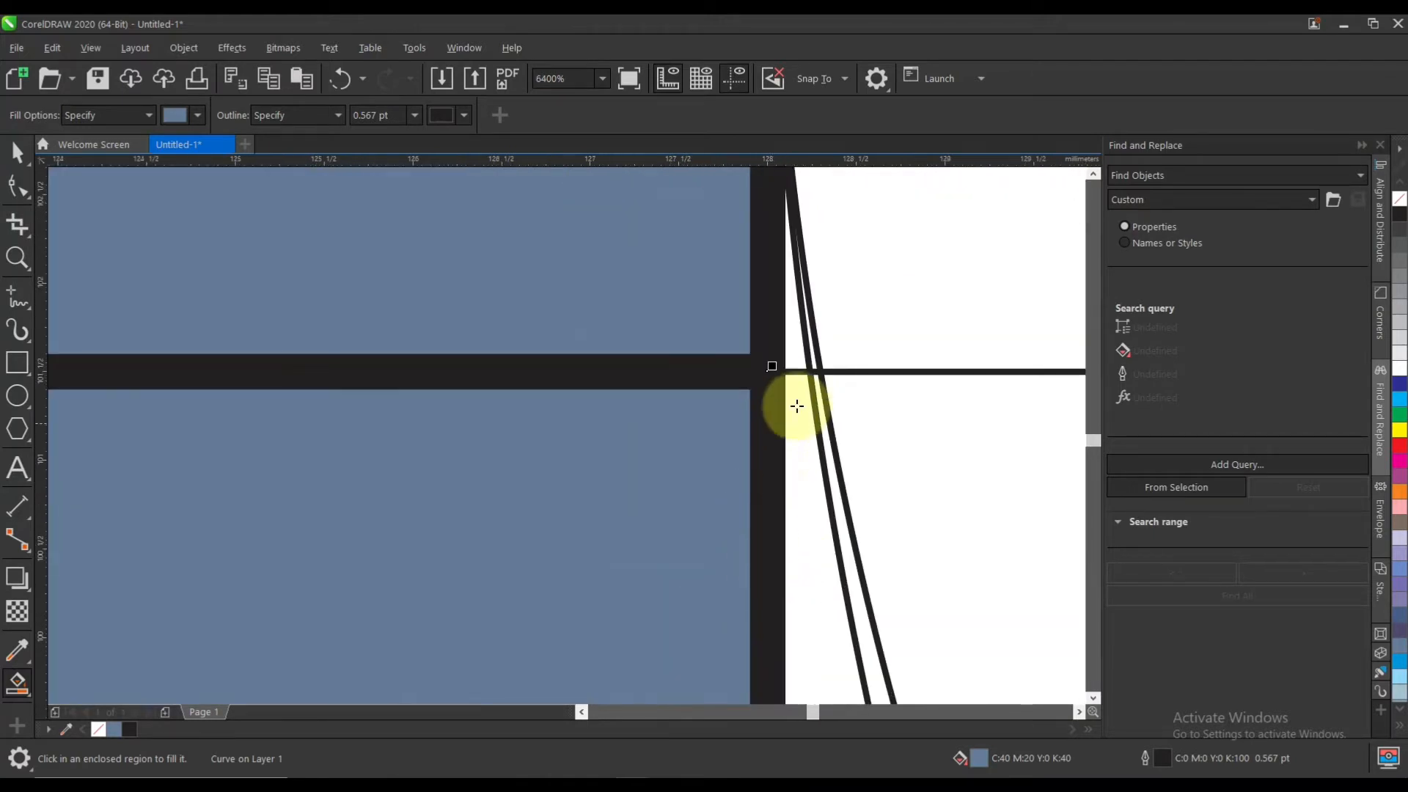
pyautogui.scroll(-2, 787, 358)
pyautogui.click(653, 478)
pyautogui.scroll(-2, 541, 431)
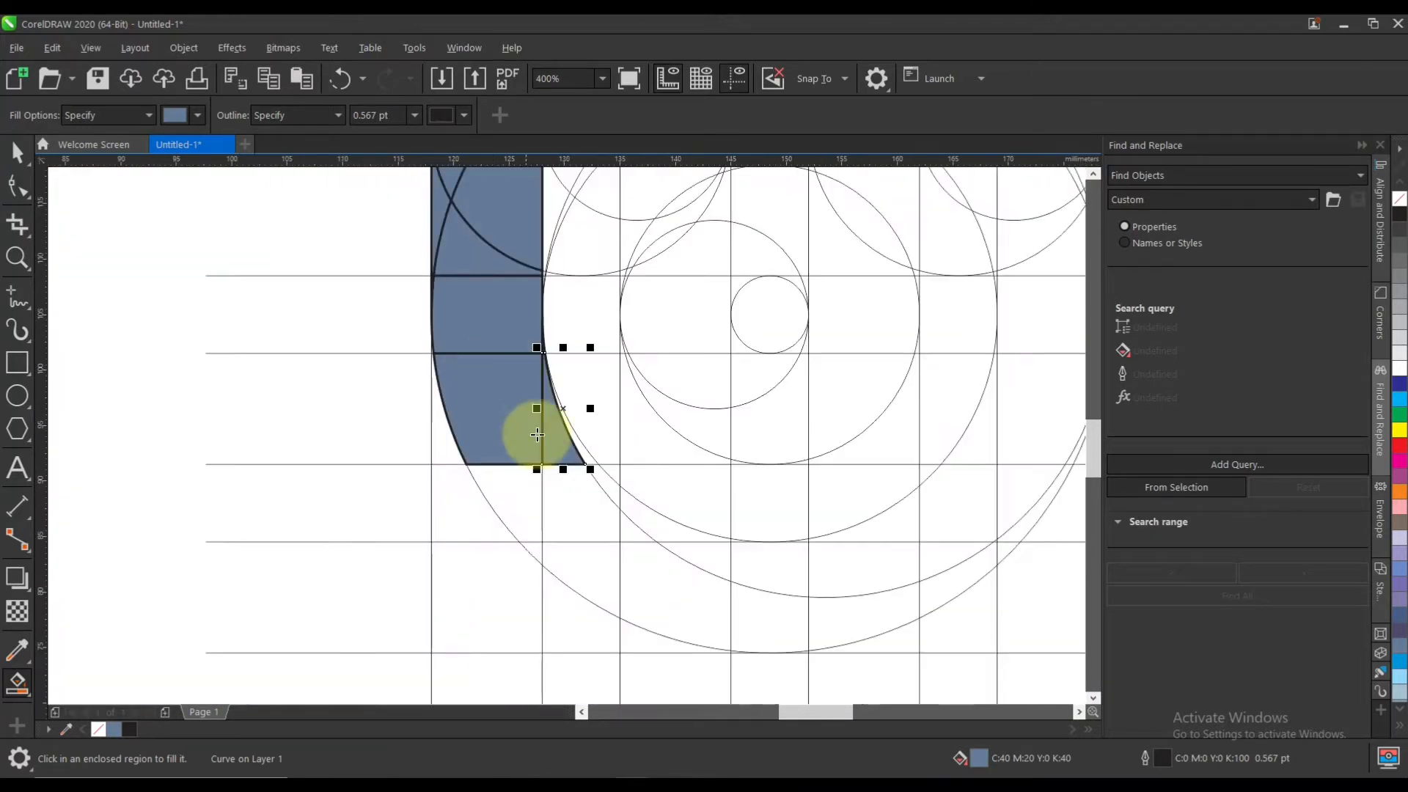
pyautogui.scroll(1, 576, 490)
pyautogui.click(575, 490)
pyautogui.click(588, 632)
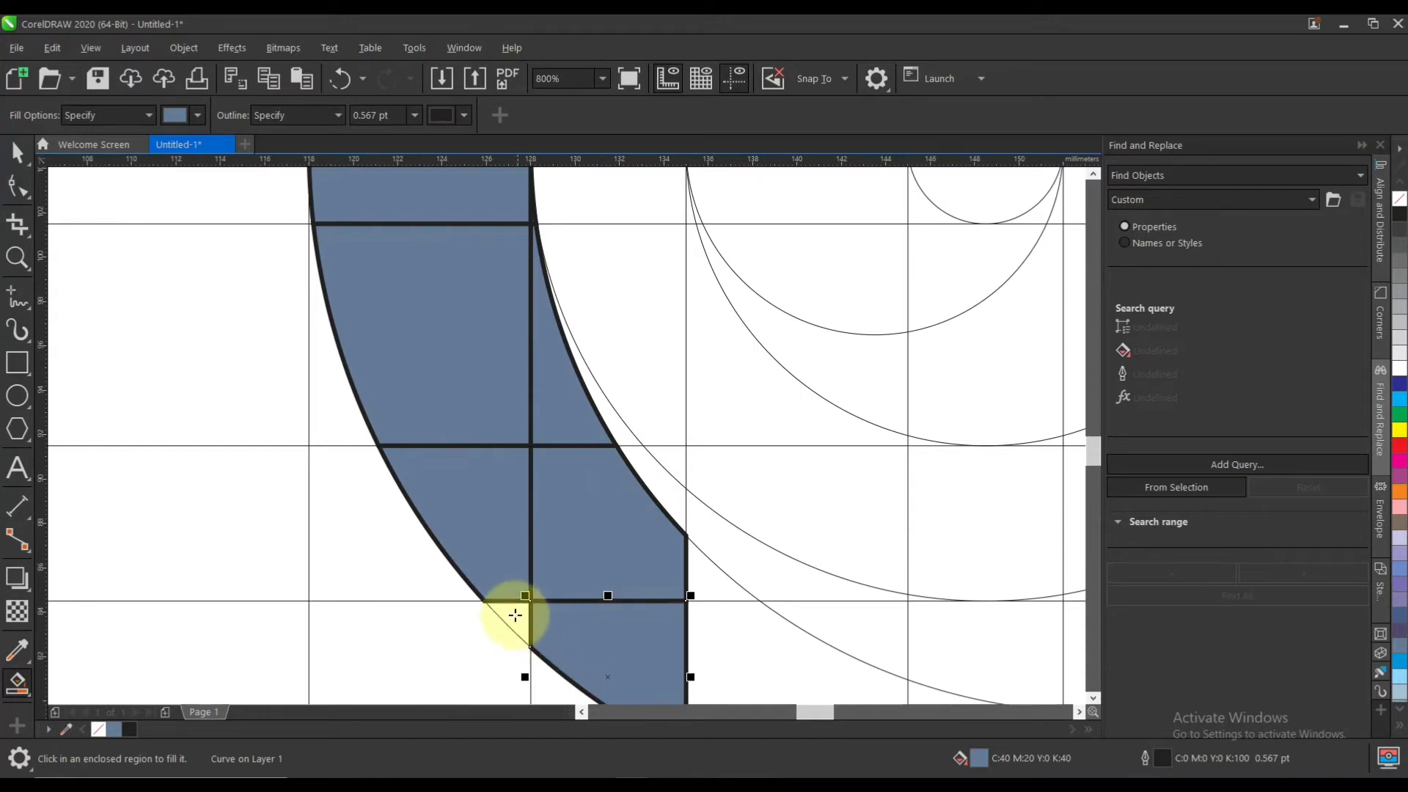
pyautogui.click(512, 616)
# Smart-fill the bottom of the large crescent from the third to the sixth vertical line
pyautogui.click(698, 586)
pyautogui.click(710, 644)
pyautogui.scroll(-1, 450, 375)
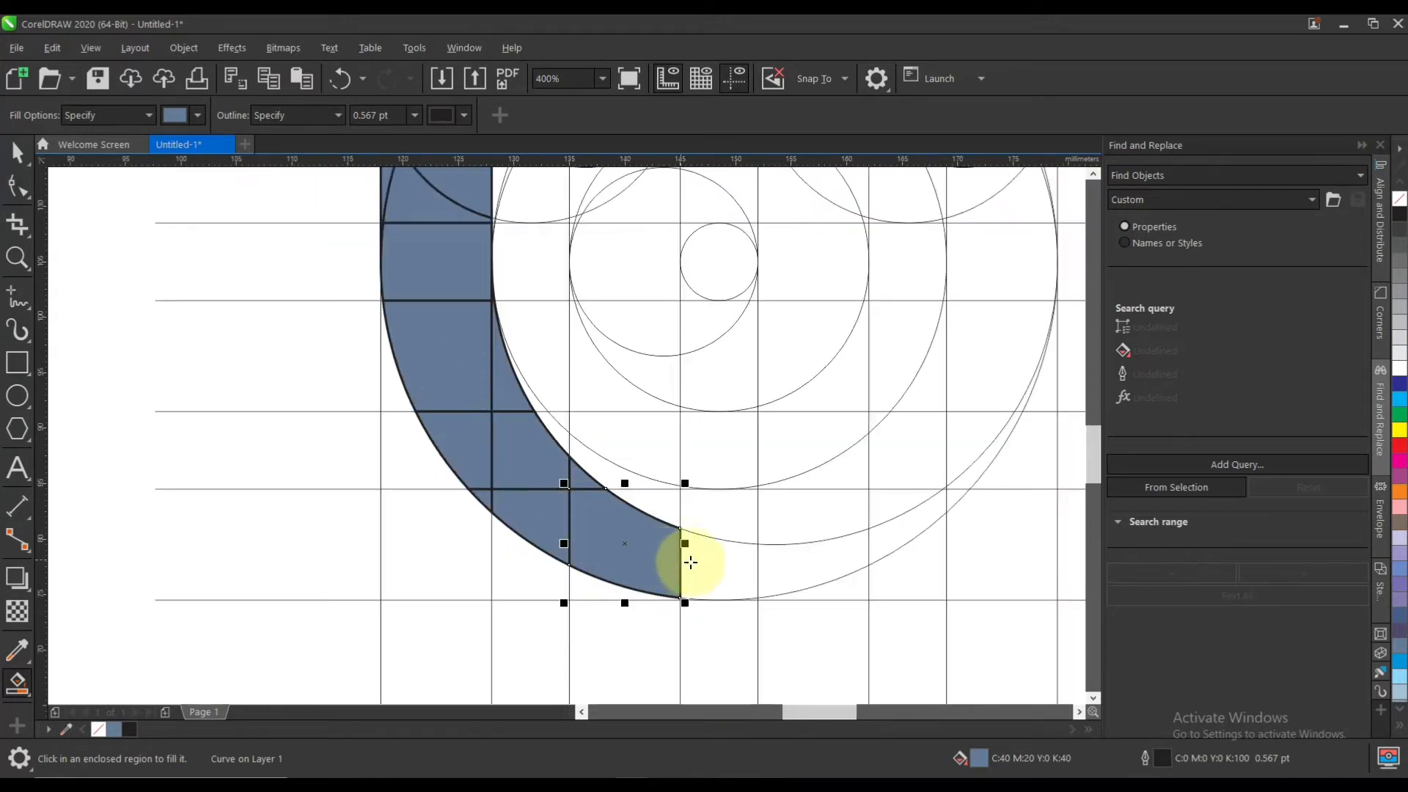
pyautogui.scroll(2, 715, 567)
pyautogui.click(712, 567)
pyautogui.click(959, 587)
pyautogui.scroll(-1, 525, 557)
pyautogui.scroll(-1, 758, 551)
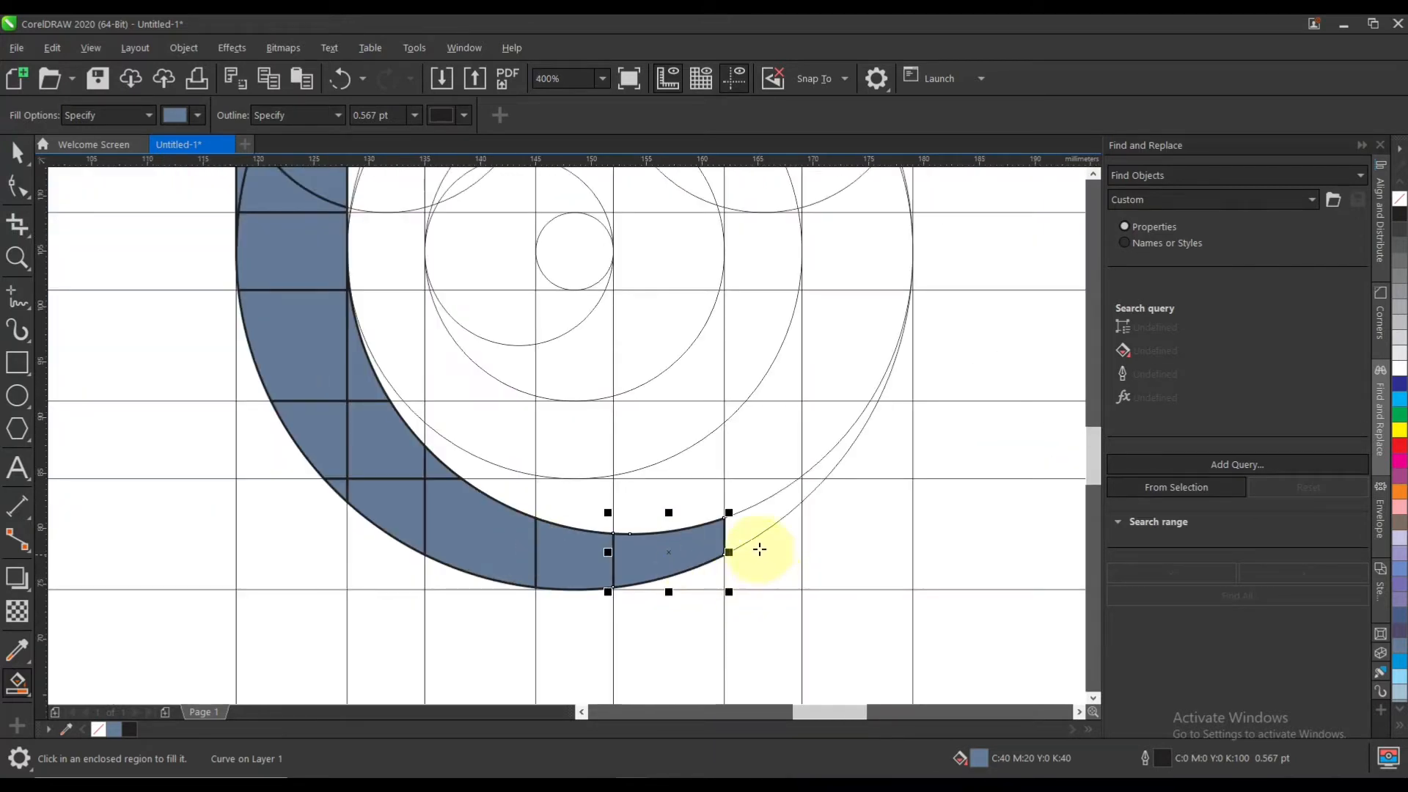
# Smart-fill the large crescent's remaining regions from the sixth vertical line up to its pointed right tip, and clear the selection
pyautogui.scroll(1, 725, 513)
pyautogui.click(725, 512)
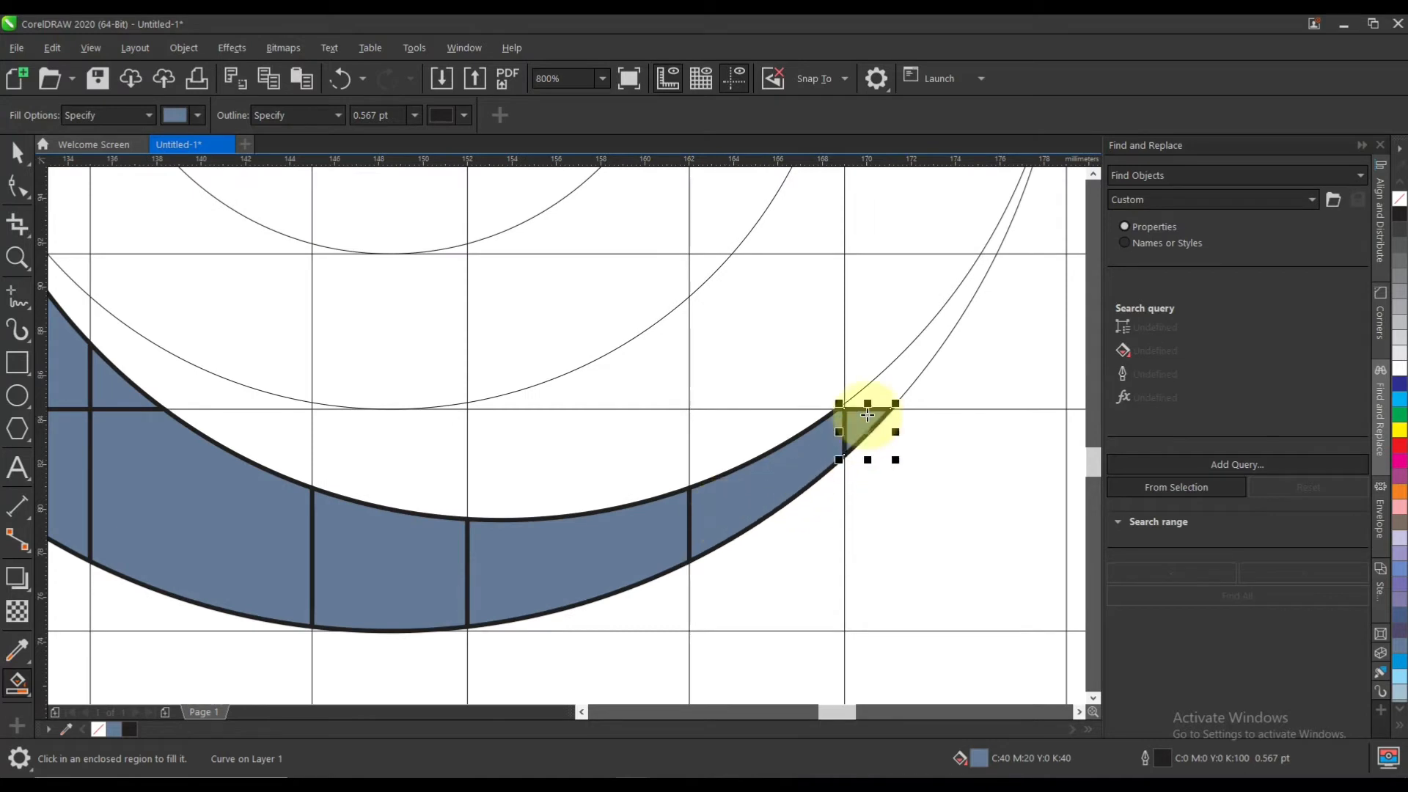
pyautogui.click(880, 389)
pyautogui.scroll(4, 858, 402)
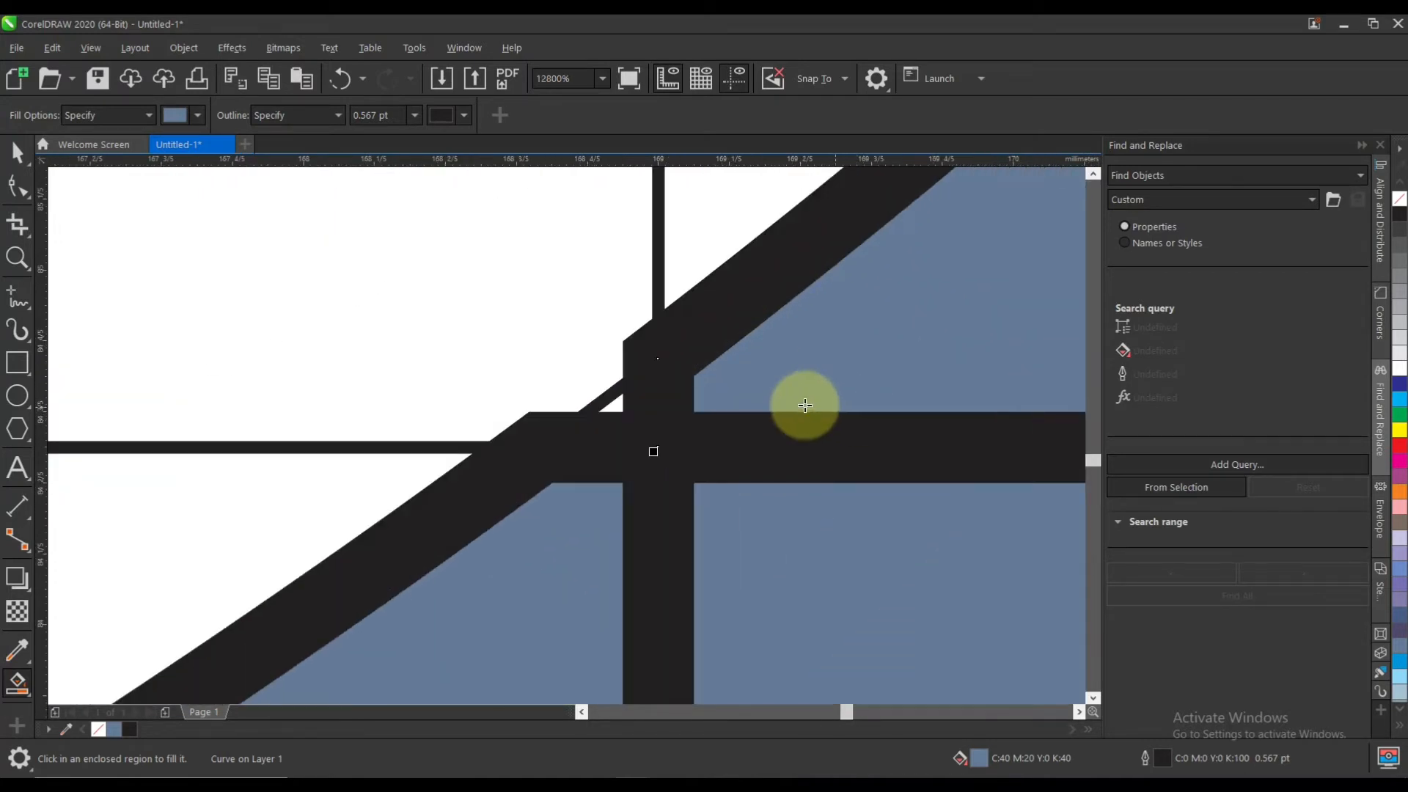
pyautogui.scroll(-4, 487, 418)
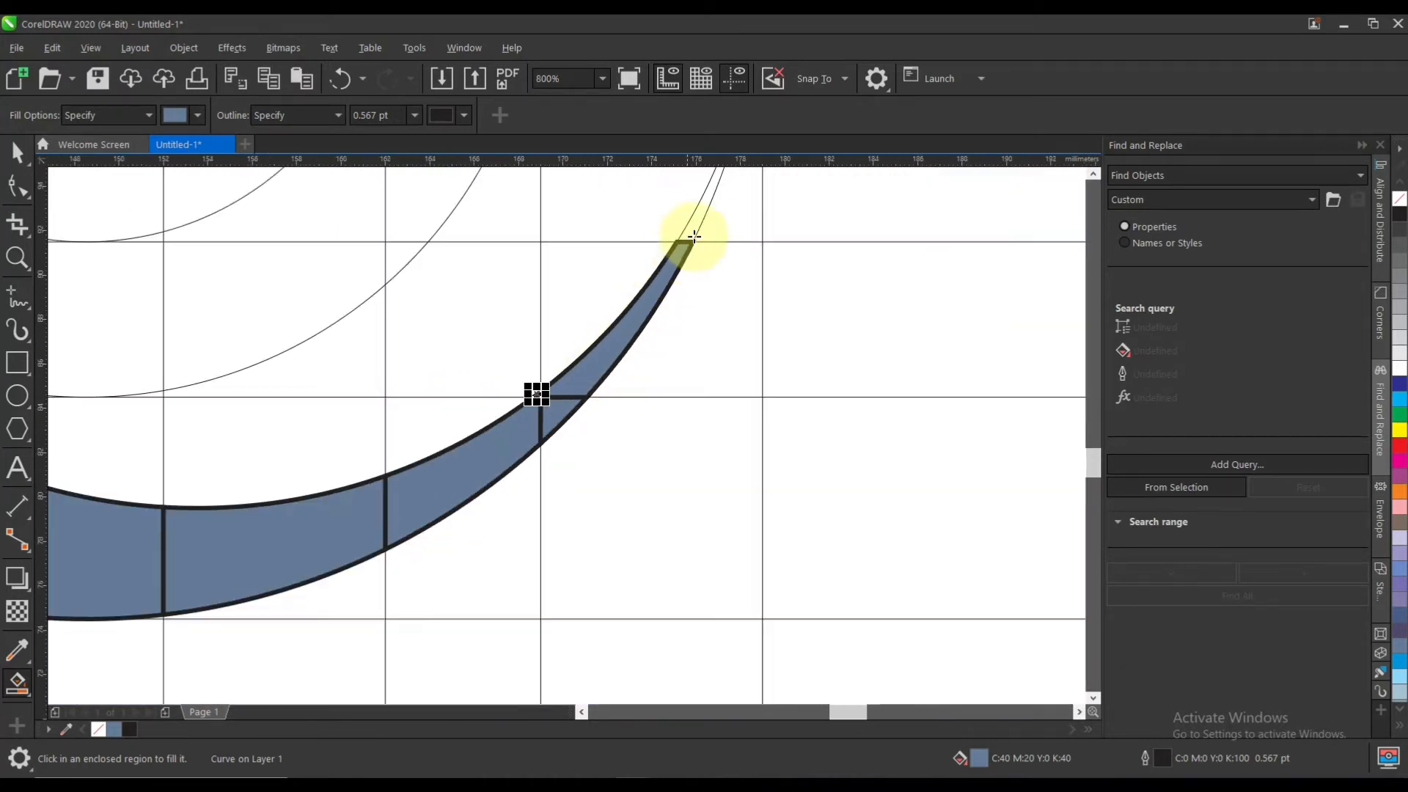
pyautogui.scroll(1, 682, 249)
pyautogui.scroll(-3, 674, 258)
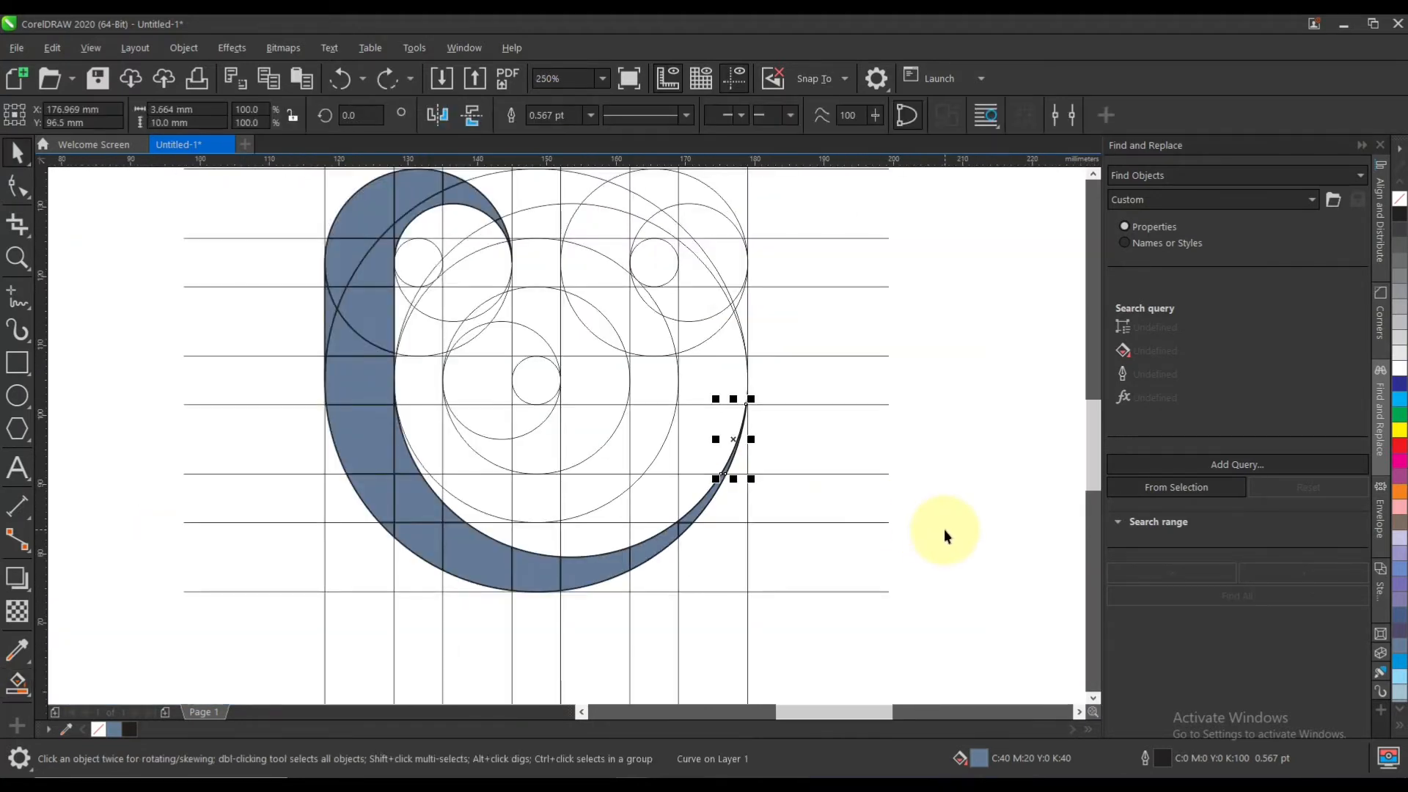
pyautogui.click(944, 530)
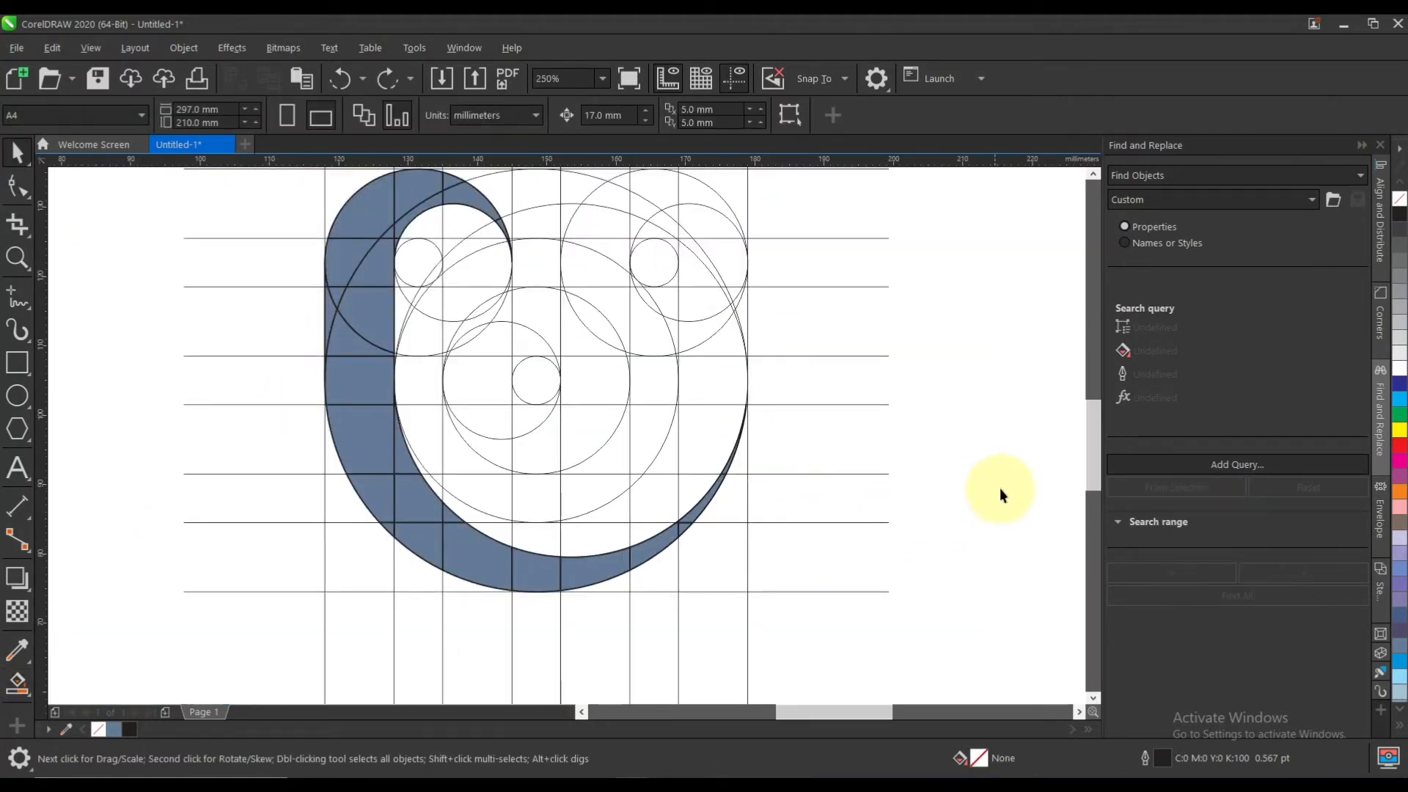
# Switch Find and Replace from finding objects to Replace Objects
pyautogui.click(1187, 193)
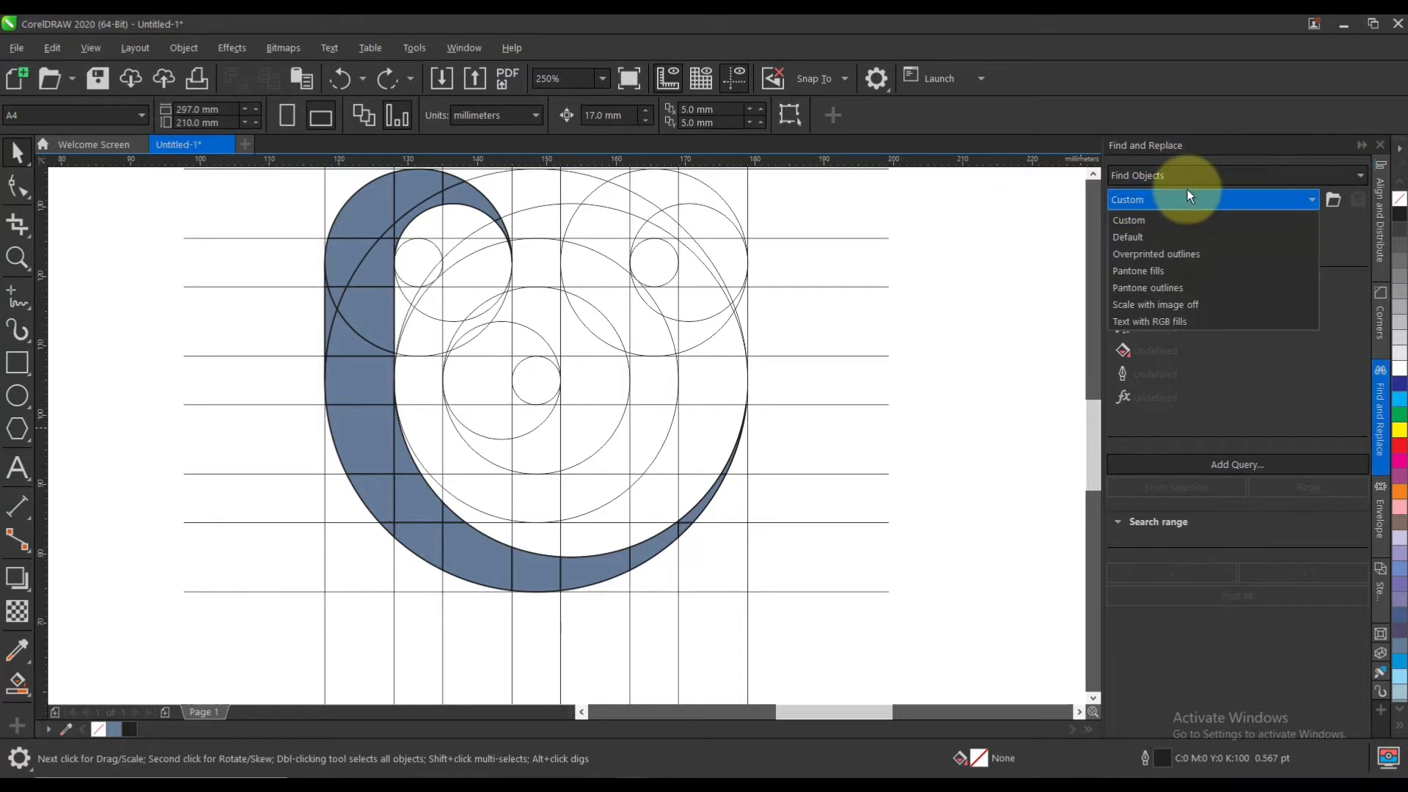
pyautogui.click(1188, 177)
pyautogui.click(1188, 177)
pyautogui.click(1173, 213)
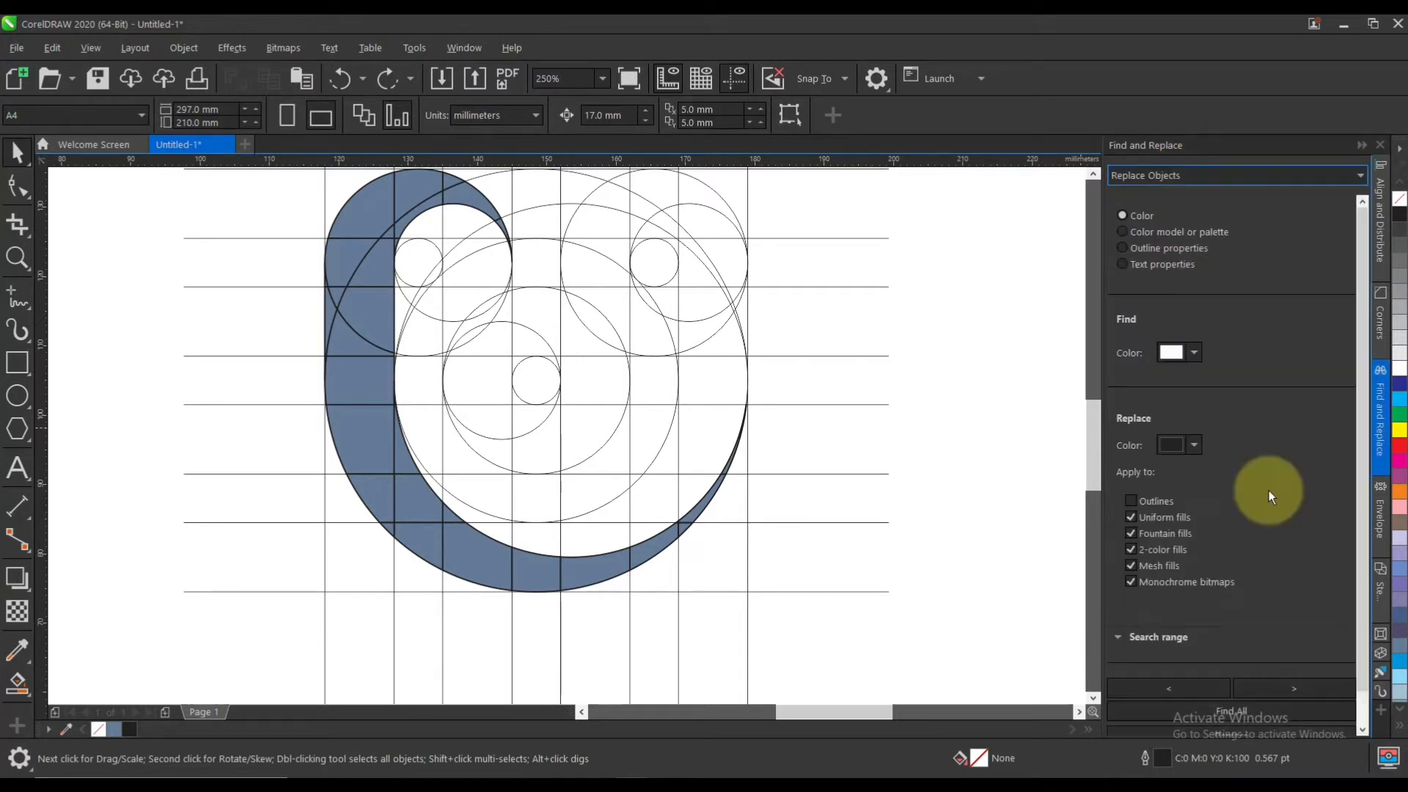
# Set the colour to find to C 40, M 20, Y 0, K 40, with magenta as the replacement colour
pyautogui.click(1194, 317)
pyautogui.doubleClick(1348, 402)
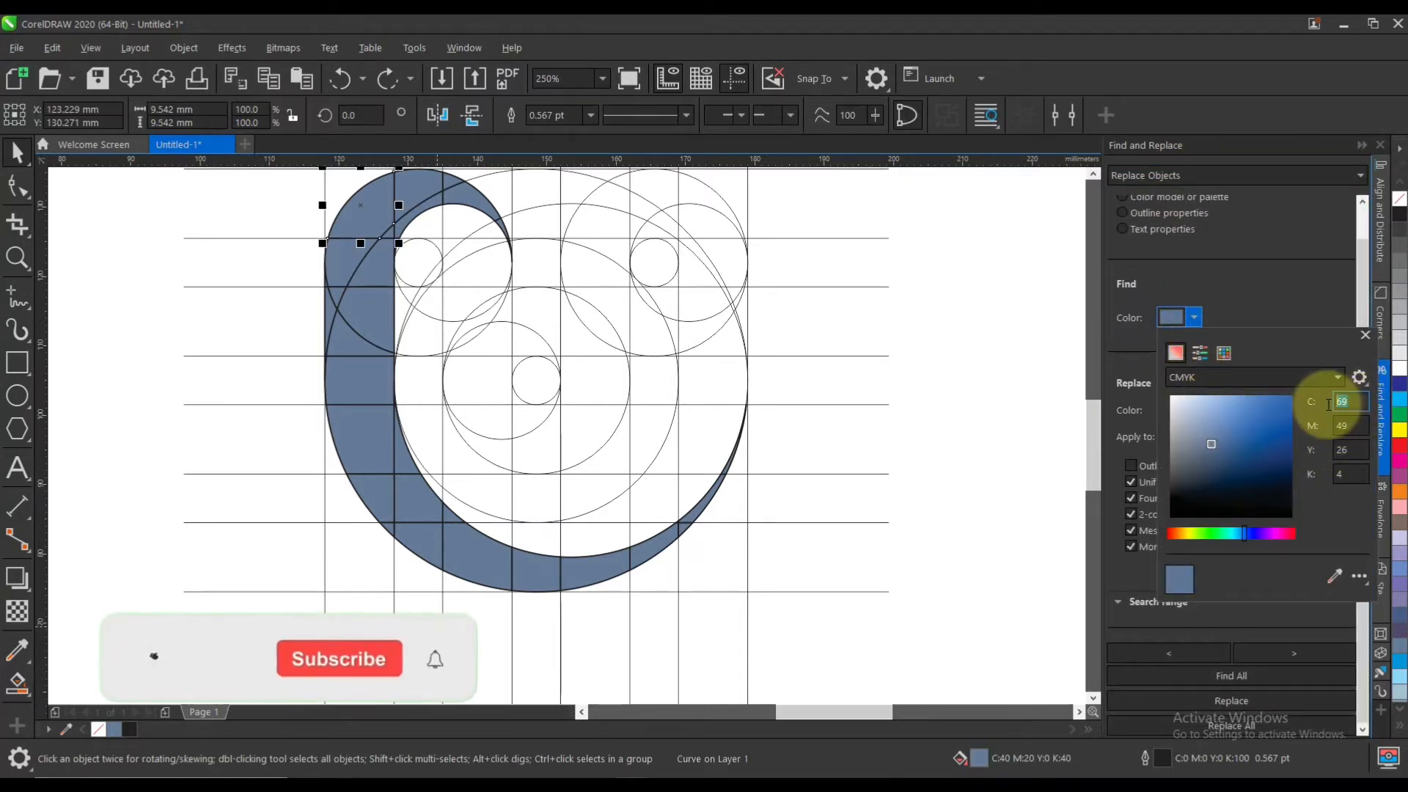
pyautogui.write('40')
pyautogui.press('Tab')
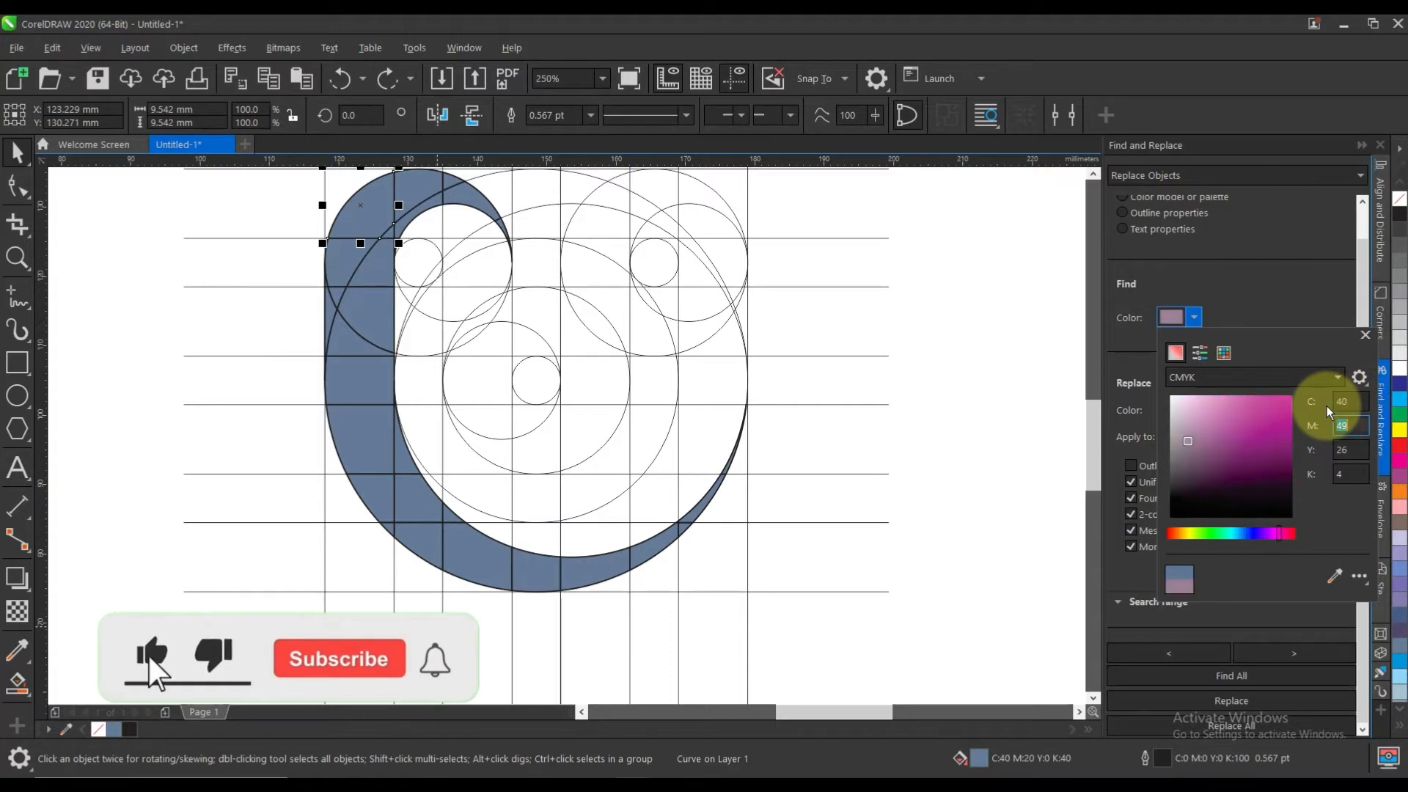
pyautogui.write('20')
pyautogui.press('Tab')
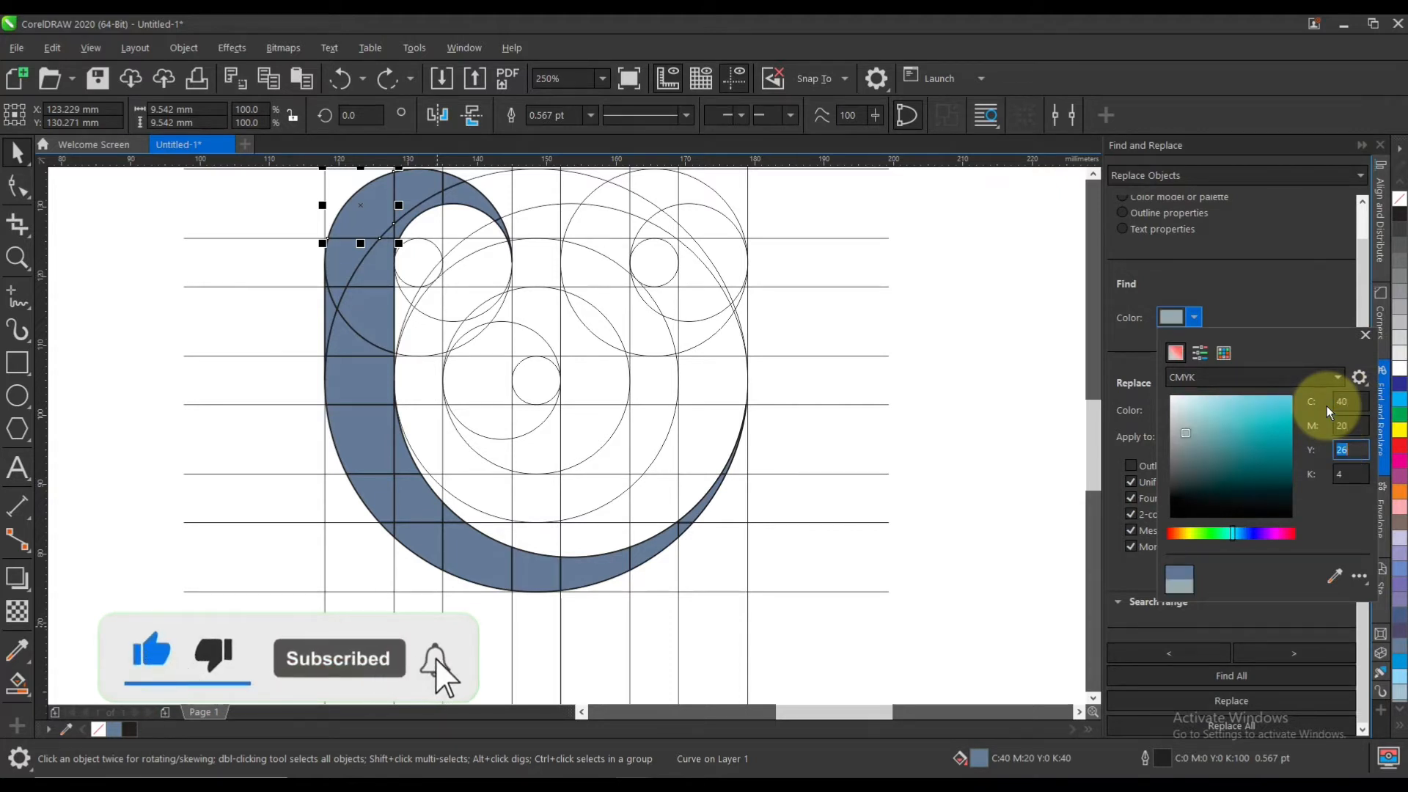
pyautogui.write('0')
pyautogui.press('Tab')
pyautogui.write('40')
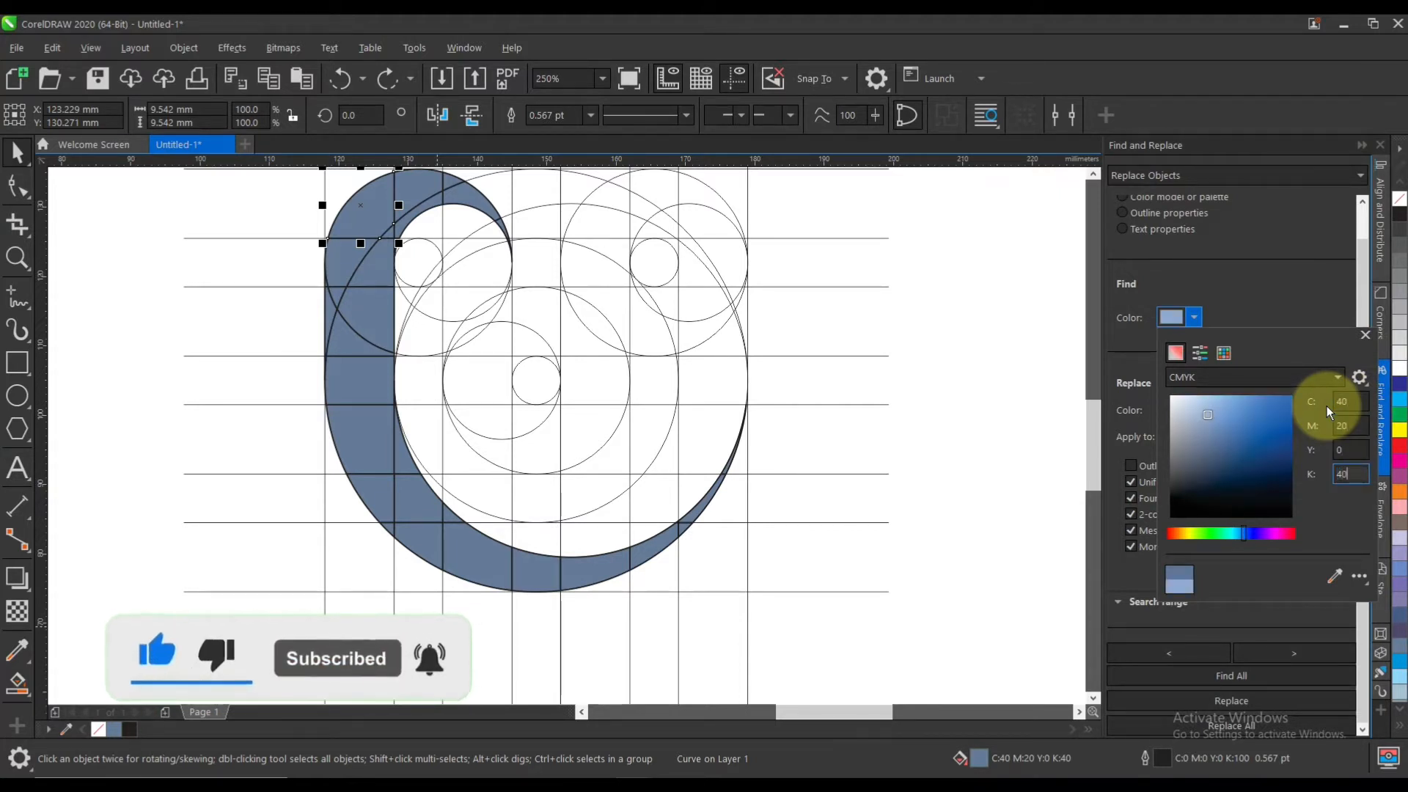
pyautogui.press('Return')
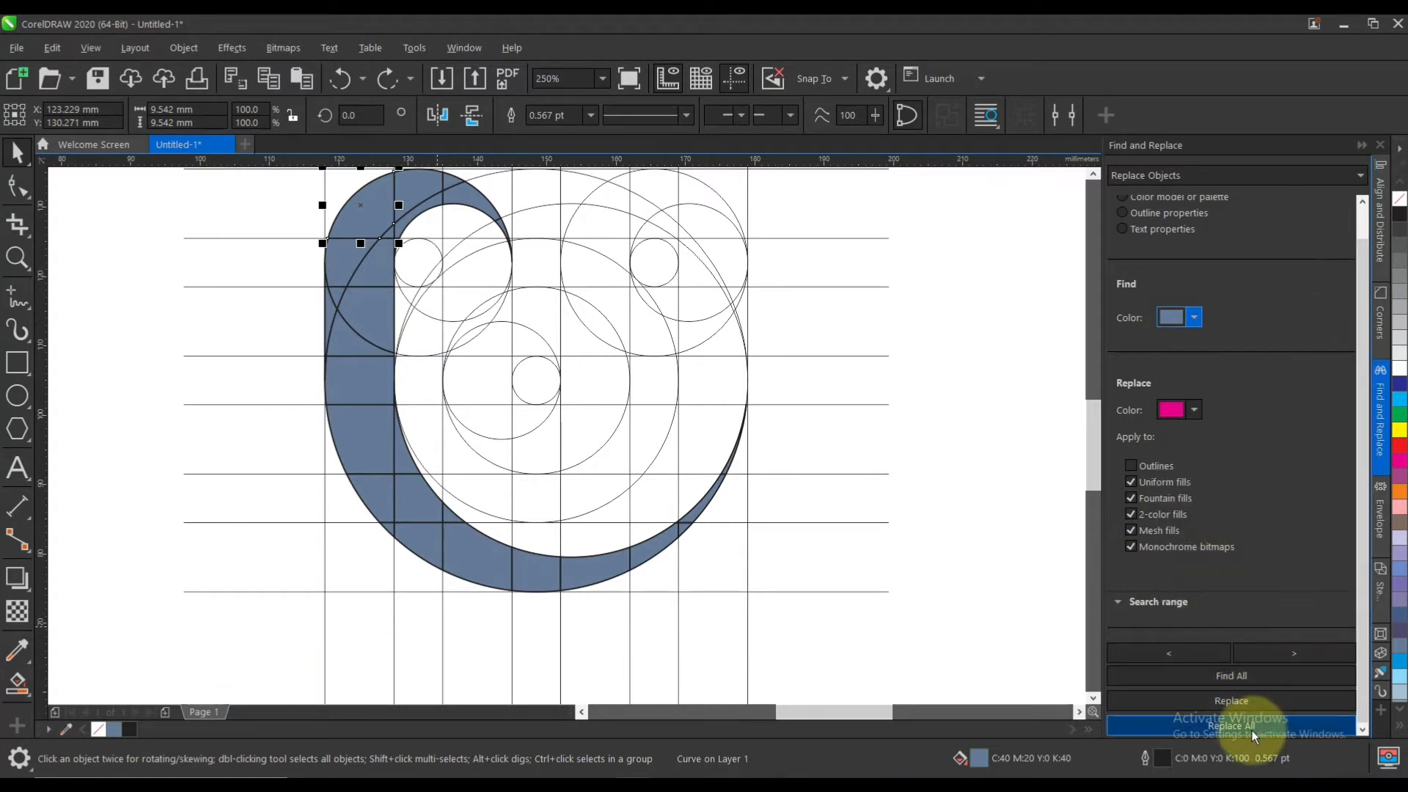
# Find all objects with the blue fill, recolour their fills and outlines magenta, and deselect them
pyautogui.click(1248, 676)
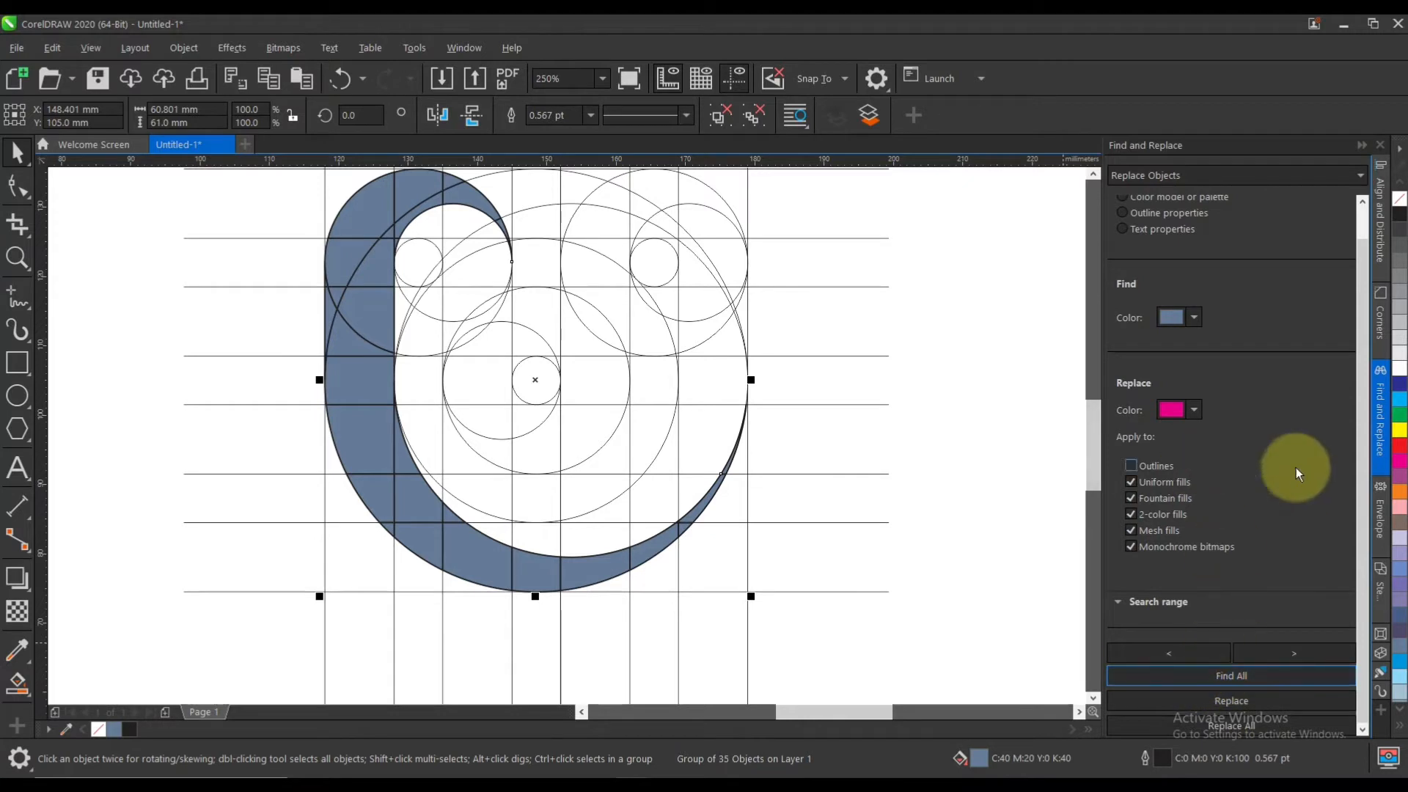
pyautogui.click(1401, 465)
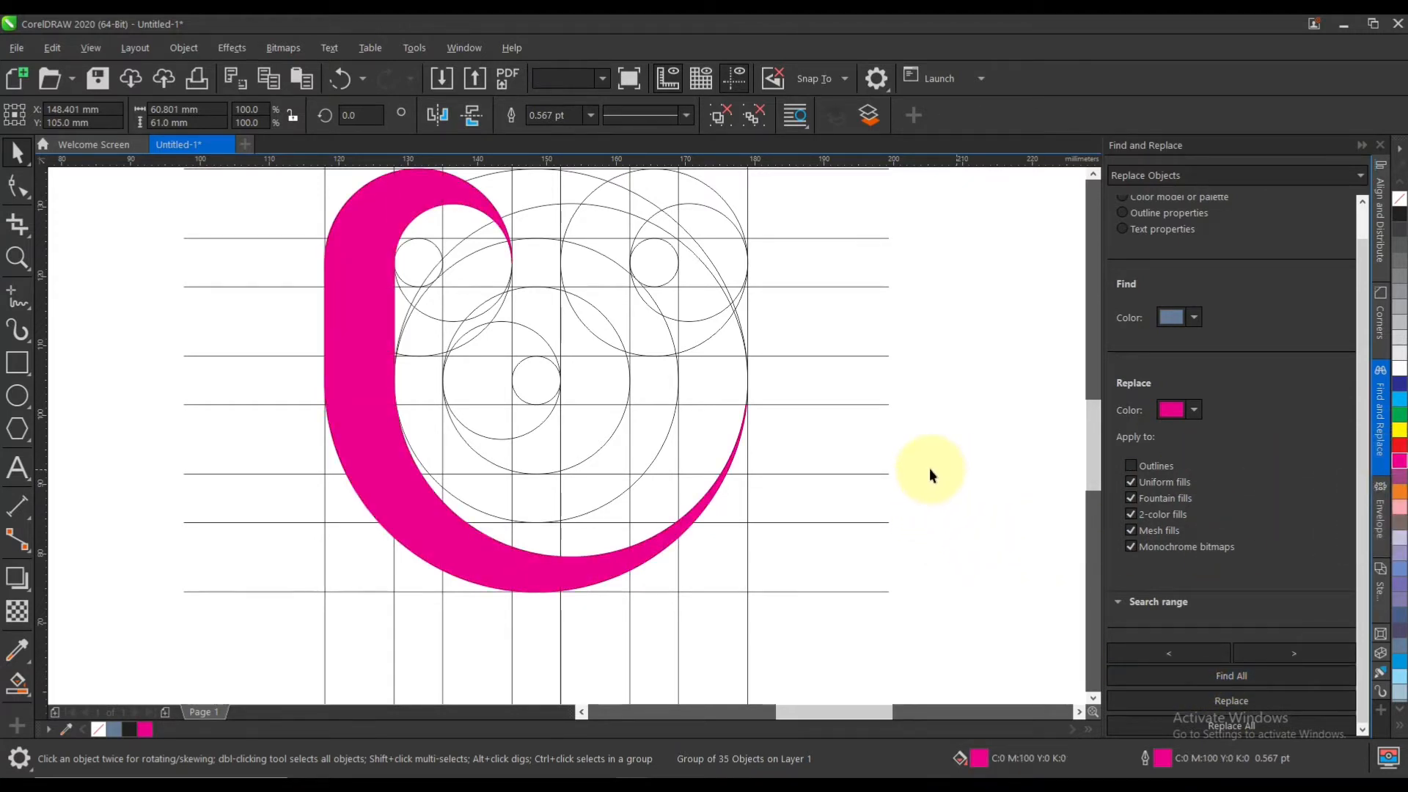
pyautogui.click(866, 459)
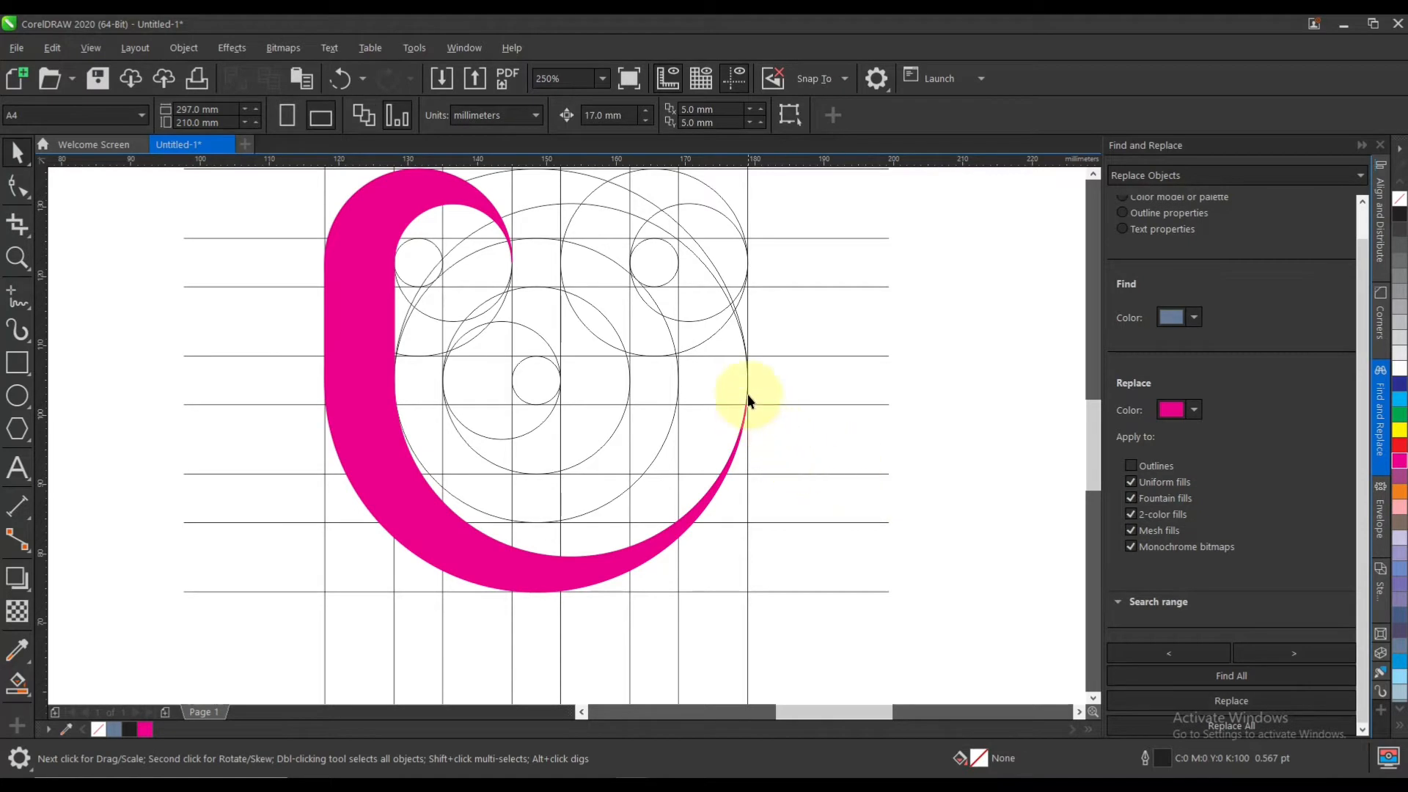
pyautogui.scroll(5, 748, 396)
pyautogui.scroll(-7, 748, 514)
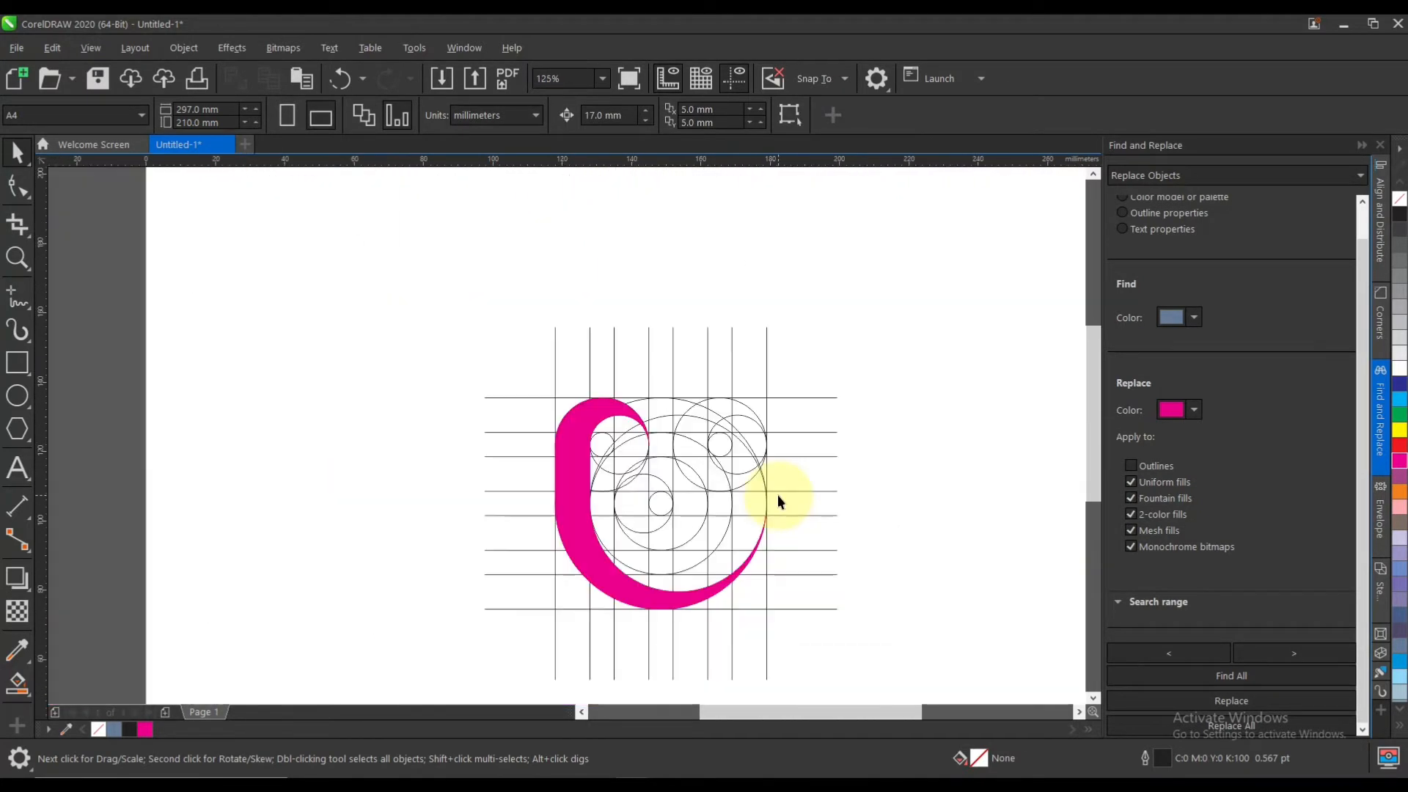
# Smart-fill in blue the upper regions inside the upper-left 17 mm circle and the sliver left of its small inner circle
pyautogui.scroll(2, 742, 511)
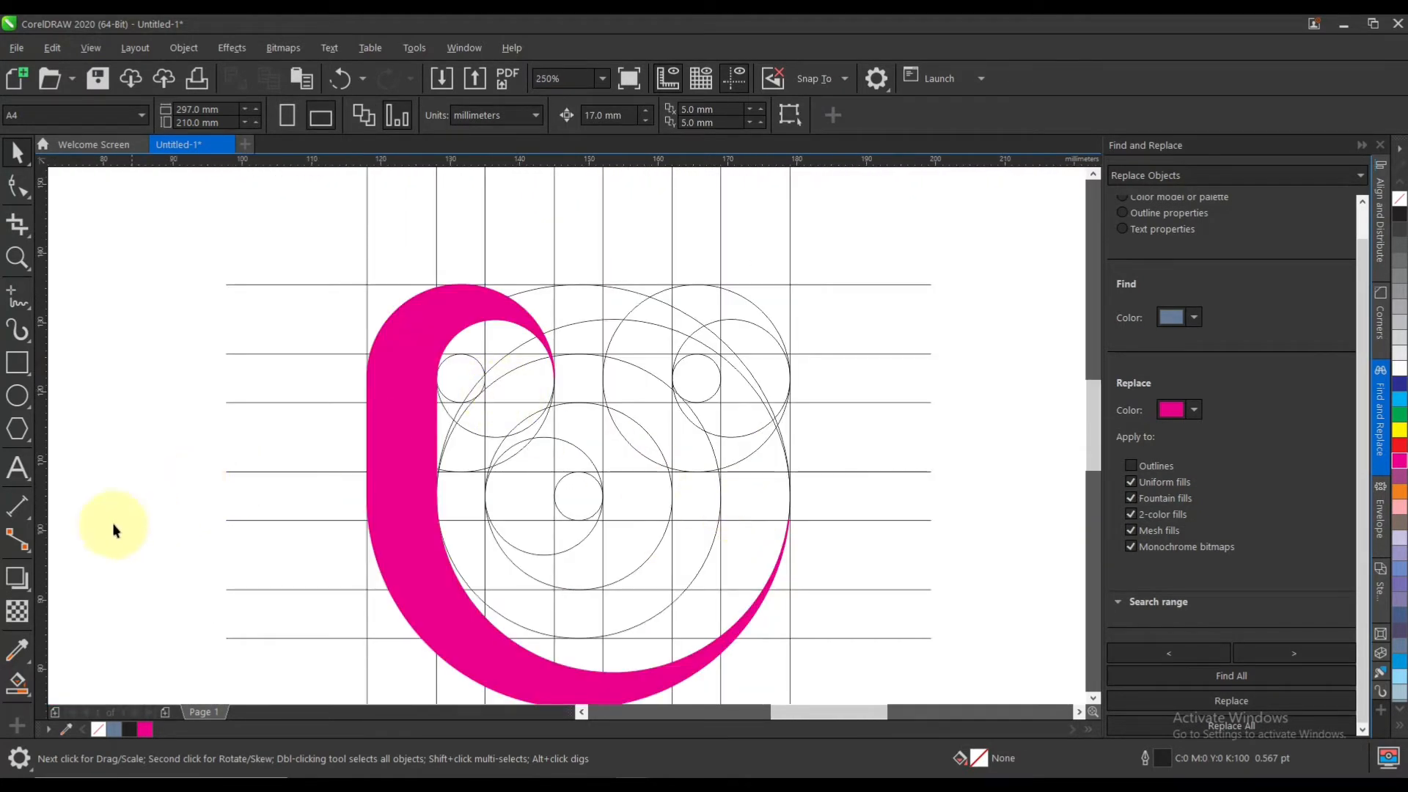
pyautogui.click(30, 685)
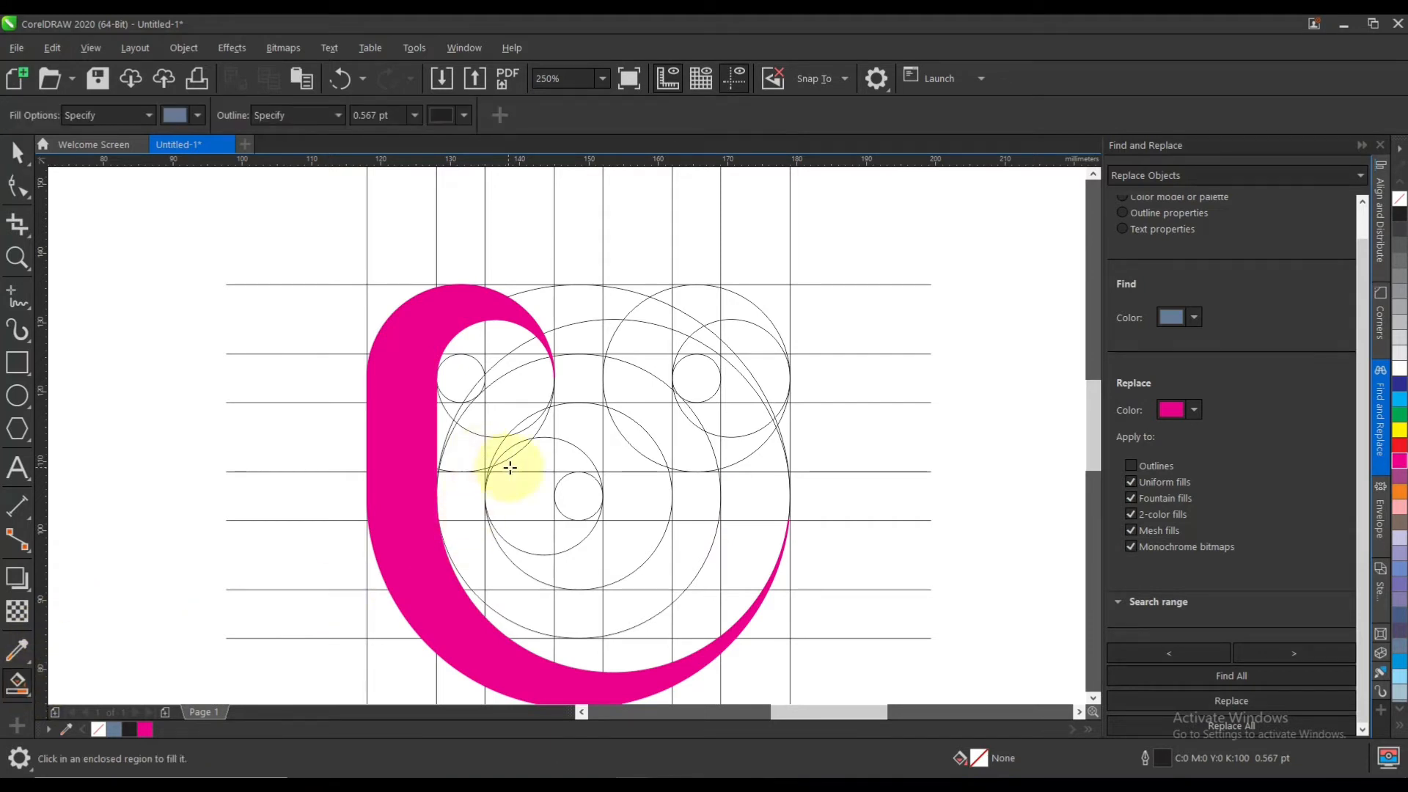
pyautogui.scroll(2, 510, 385)
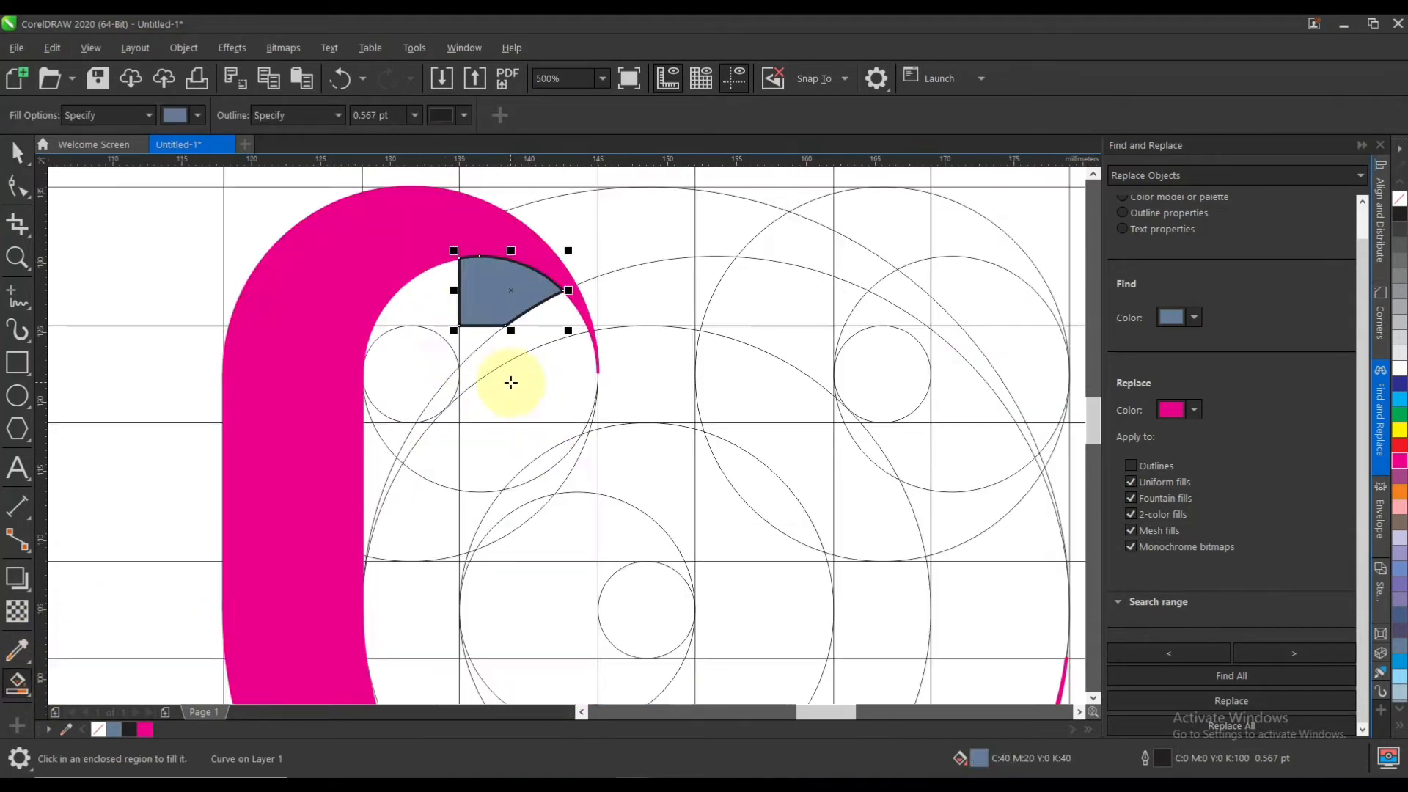
pyautogui.click(402, 292)
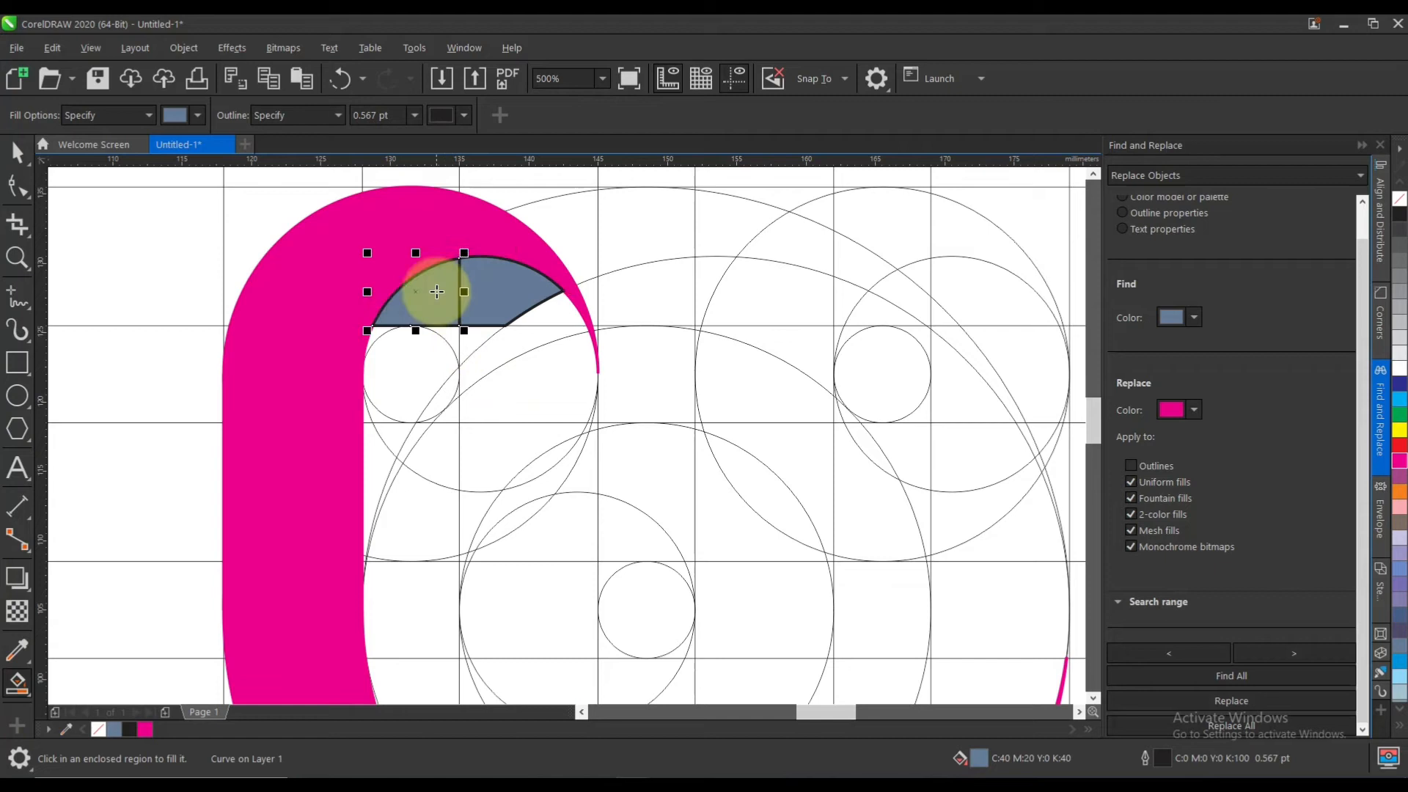
pyautogui.scroll(4, 370, 319)
pyautogui.click(377, 335)
pyautogui.scroll(-2, 655, 359)
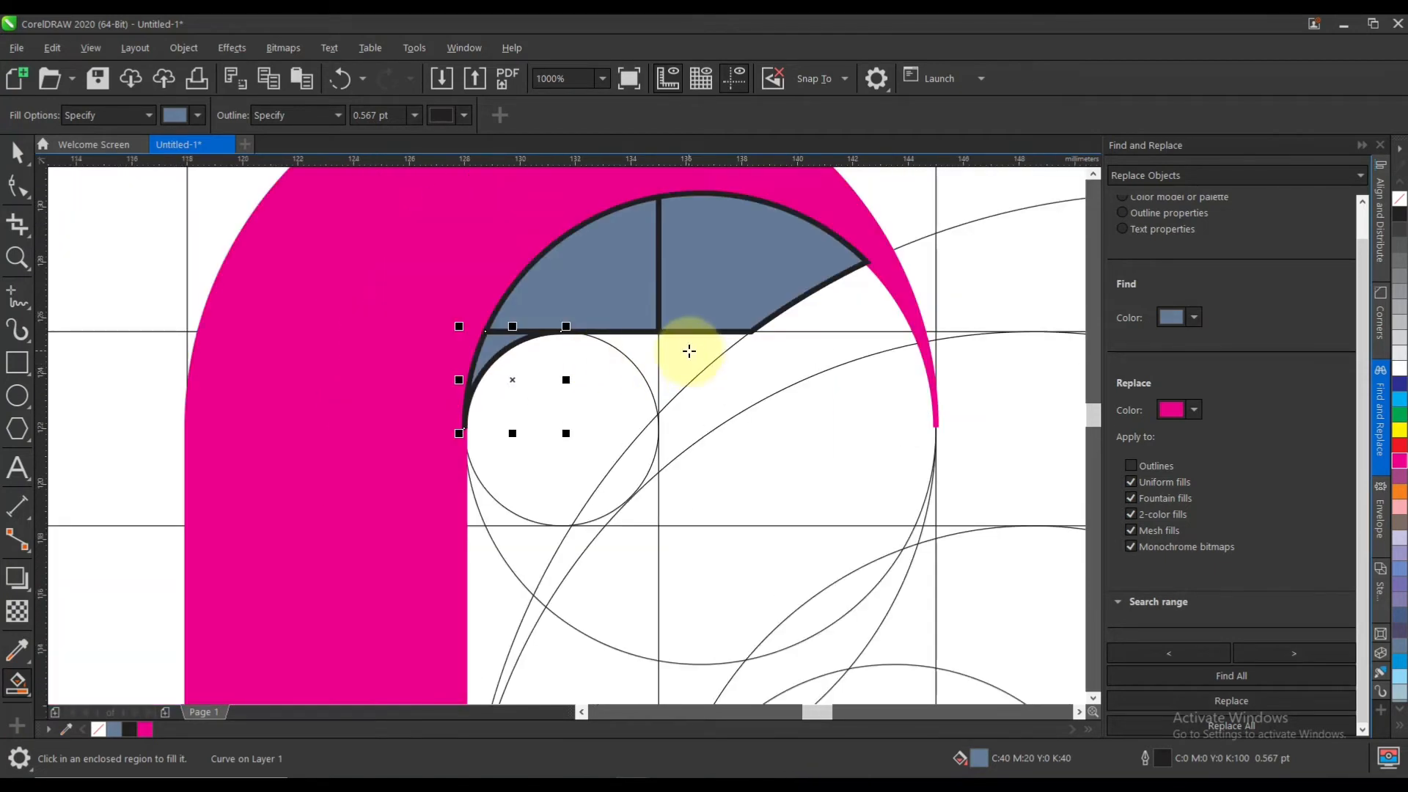
# Smart-fill the 17 mm circle's regions right of the third vertical line and the piece beside the small circle's upper right
pyautogui.click(689, 350)
pyautogui.click(644, 352)
pyautogui.click(829, 319)
pyautogui.click(788, 356)
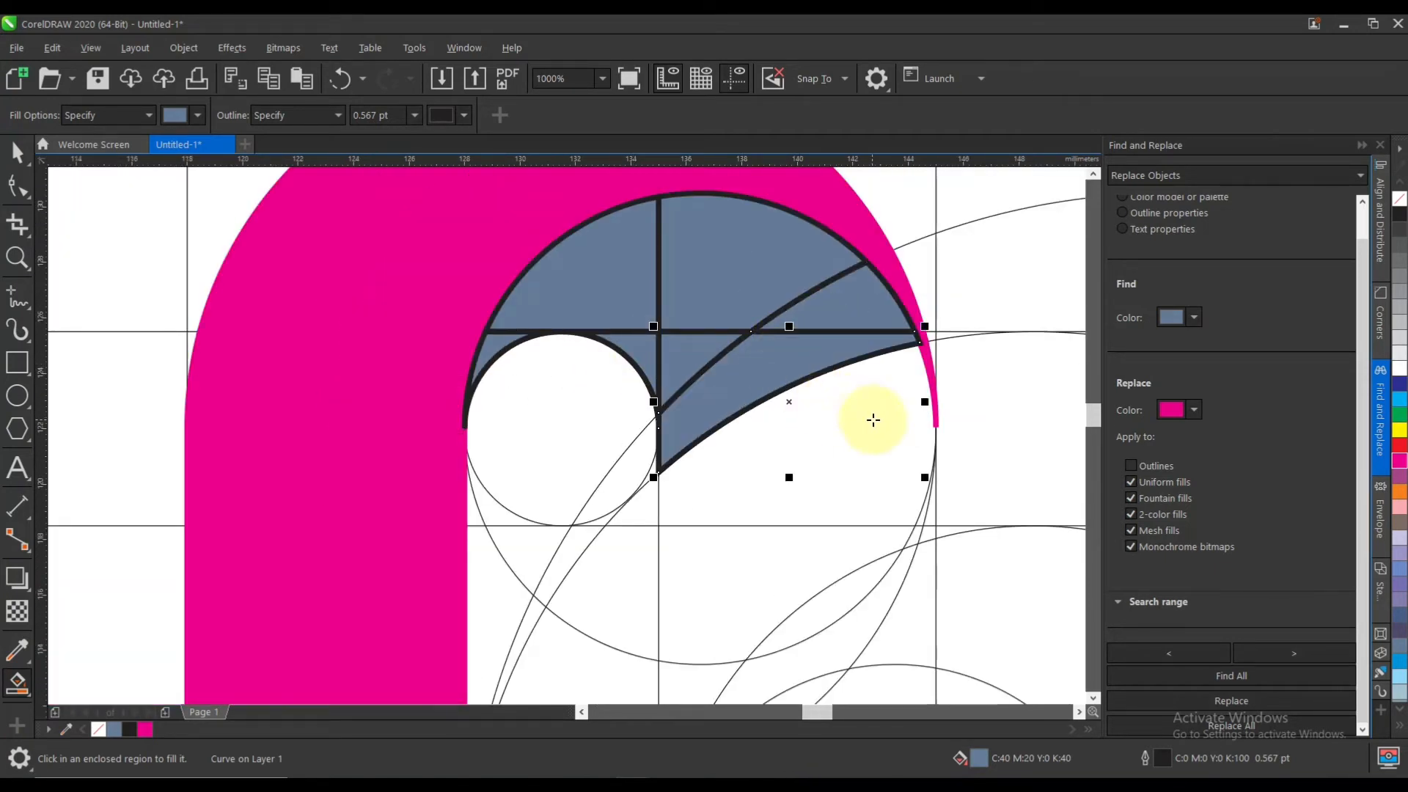
pyautogui.click(873, 420)
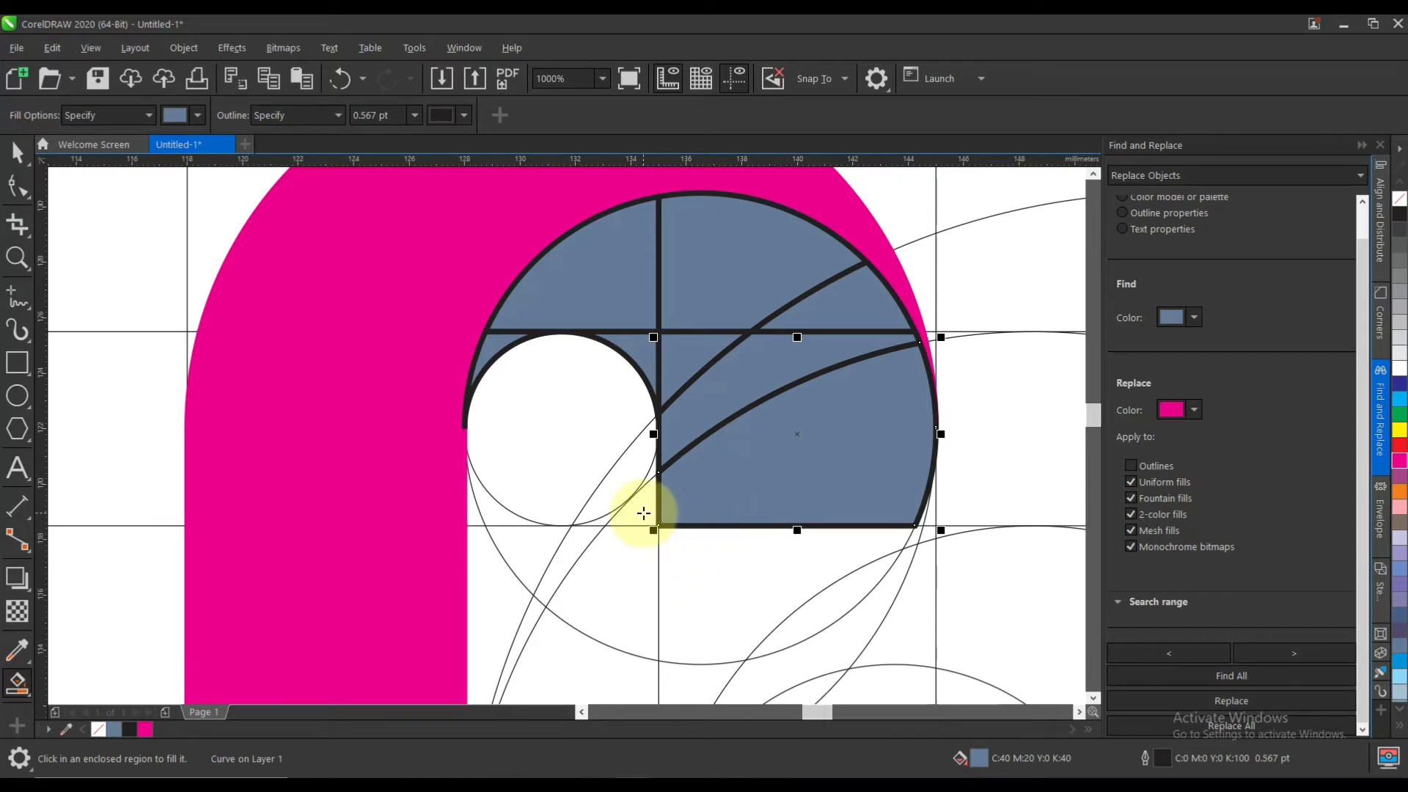
pyautogui.click(704, 527)
pyautogui.click(707, 561)
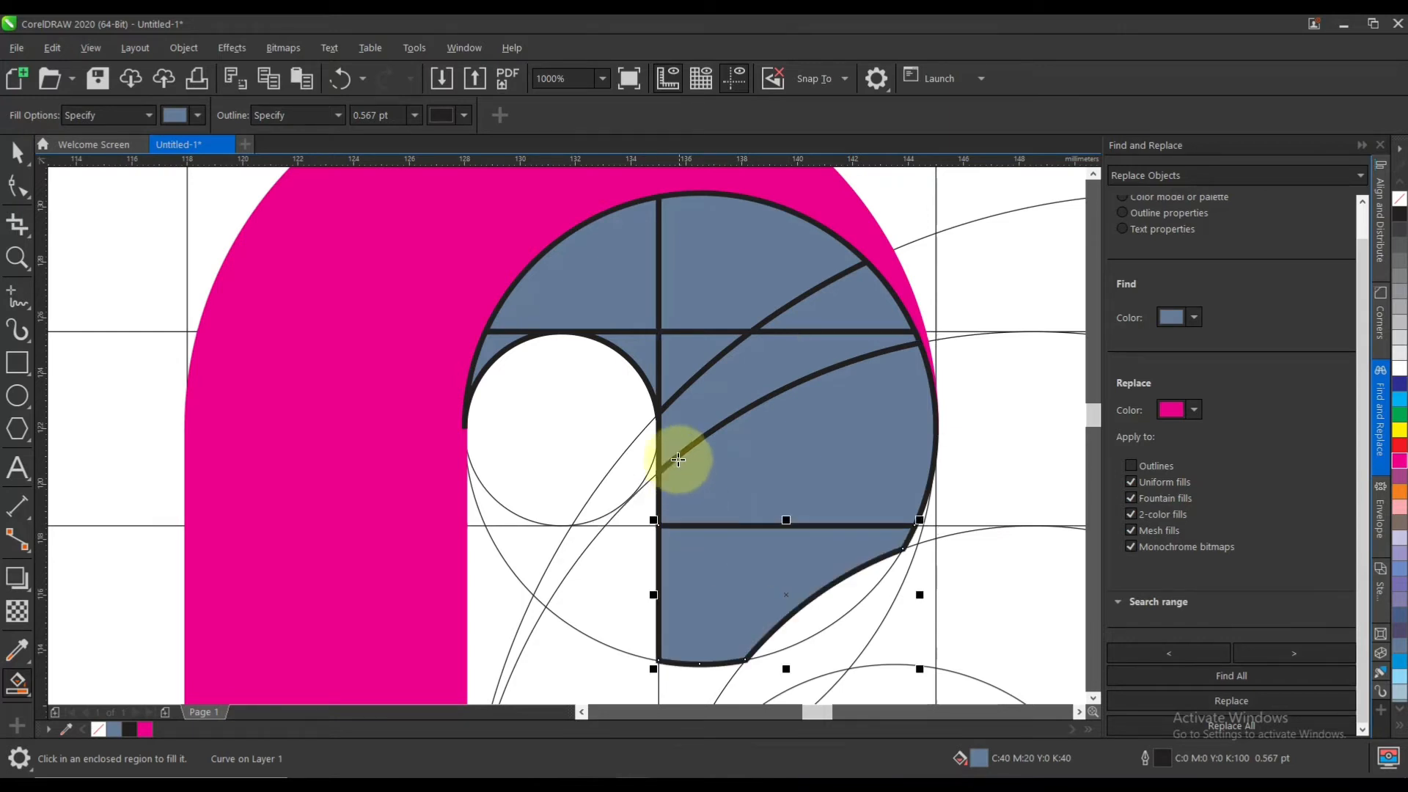
pyautogui.scroll(-2, 681, 473)
pyautogui.scroll(3, 685, 467)
pyautogui.click(770, 458)
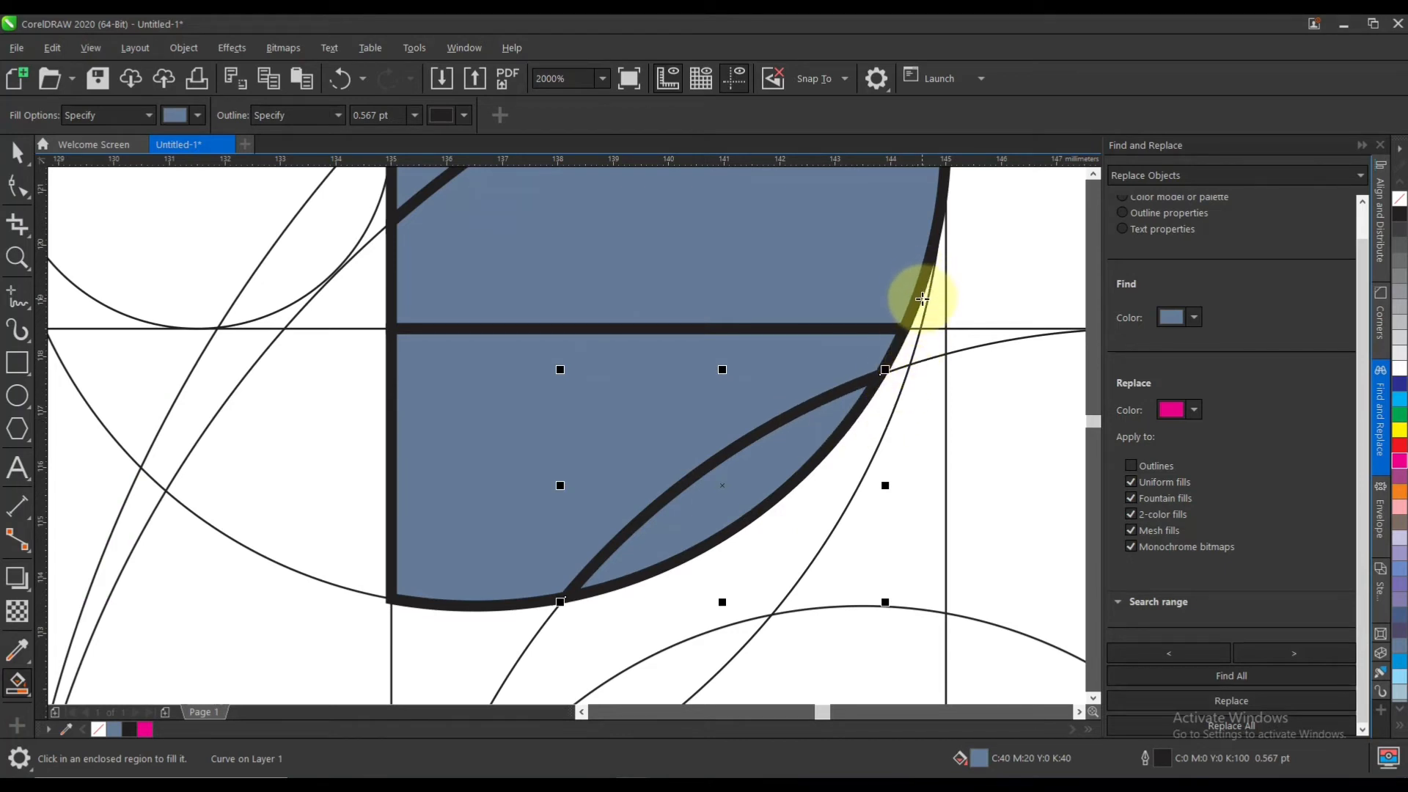
# Smart-fill the regions below the 17 mm circle between the third and fourth vertical lines, down to the fourth horizontal line
pyautogui.click(930, 346)
pyautogui.click(922, 409)
pyautogui.click(881, 419)
pyautogui.scroll(-1, 588, 445)
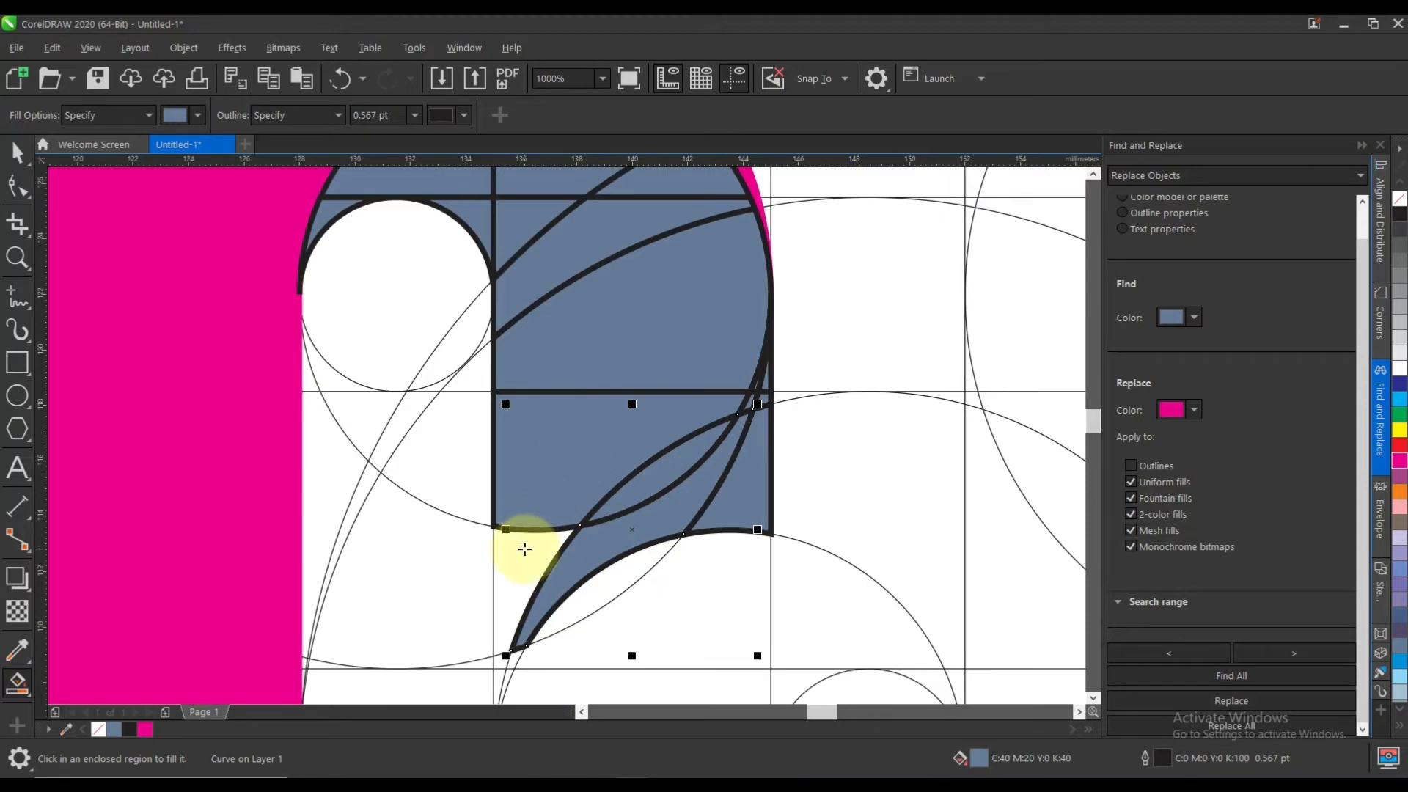
pyautogui.click(525, 550)
pyautogui.scroll(-1, 559, 506)
pyautogui.scroll(1, 563, 382)
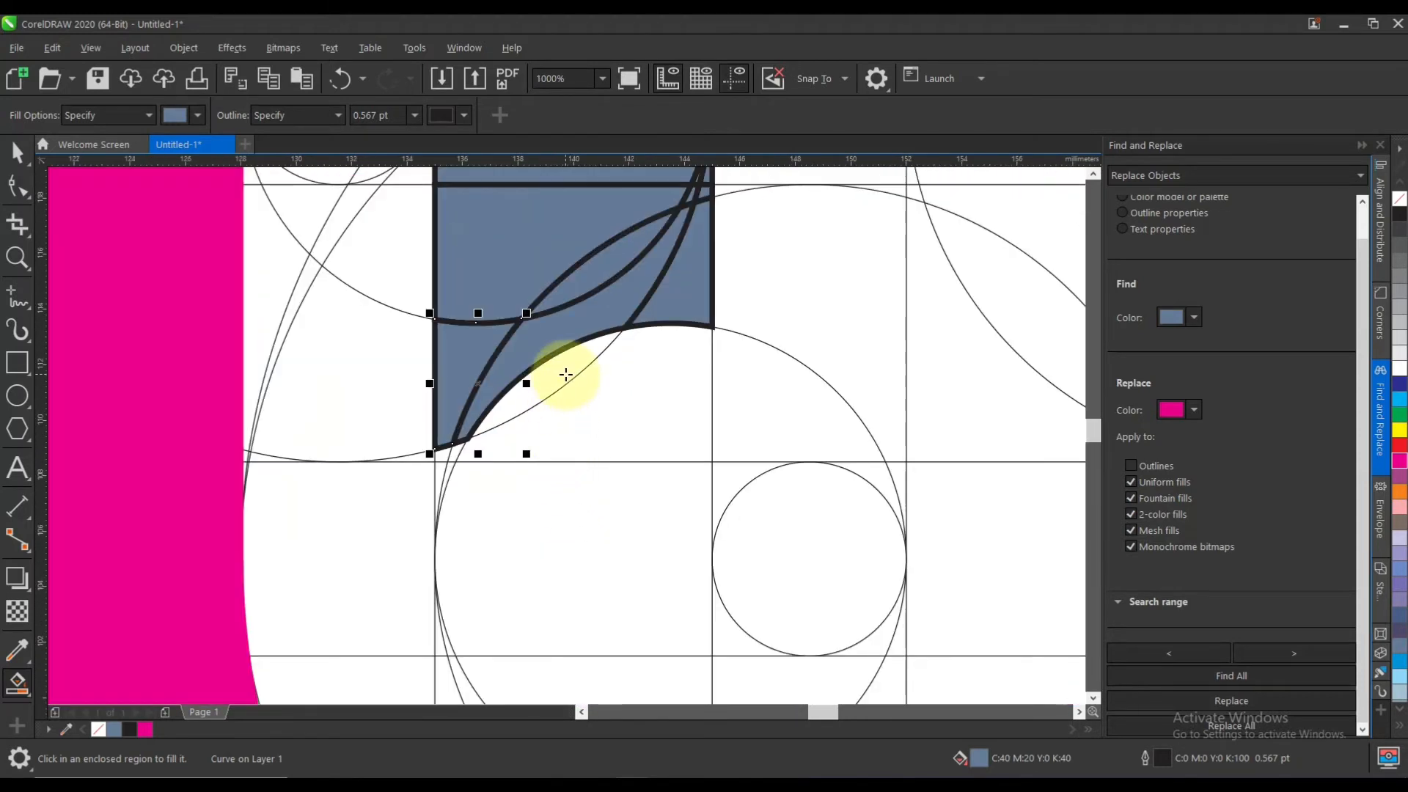
pyautogui.click(566, 375)
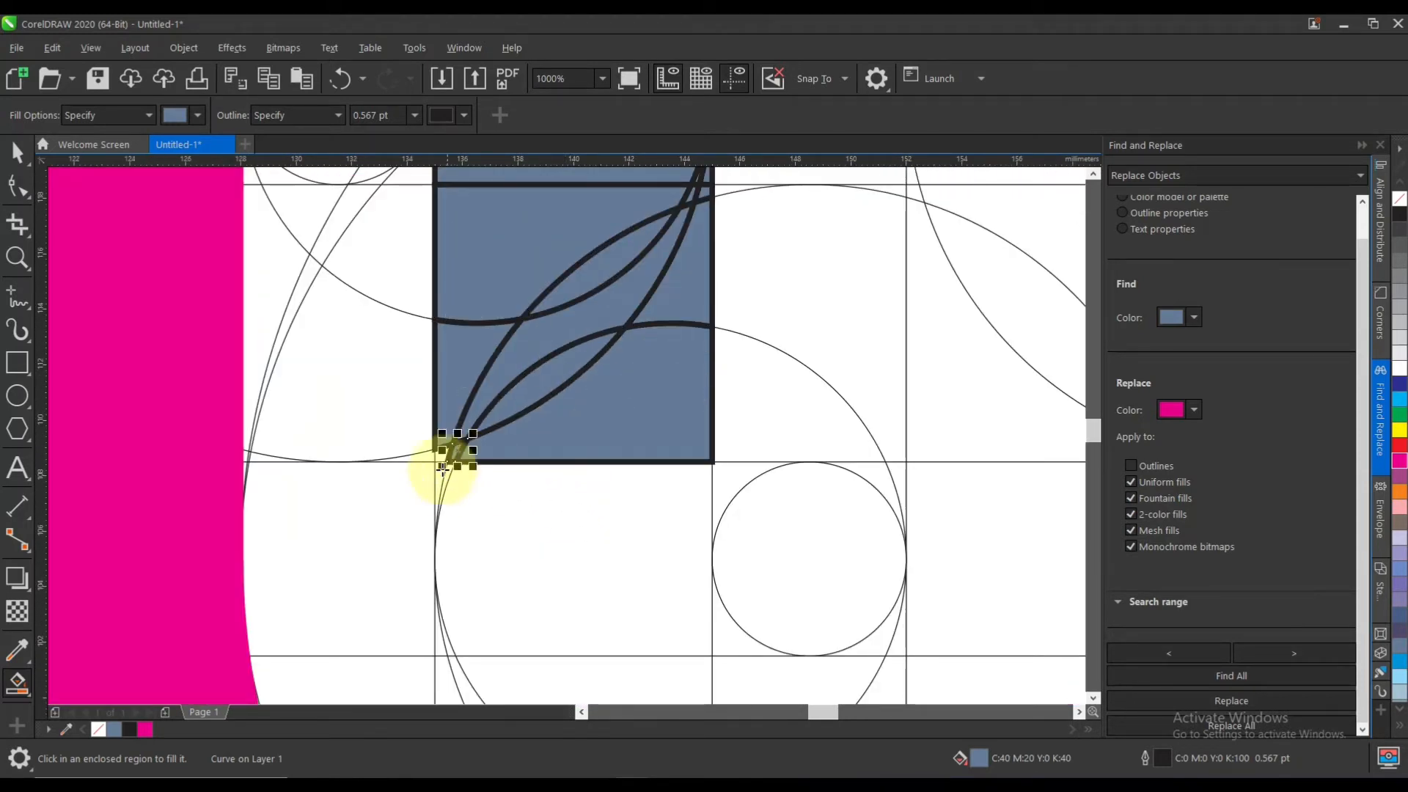
# Smart-fill the thin corner sliver on the third vertical line and the column's cell between the fourth and fifth horizontal lines
pyautogui.scroll(1, 443, 468)
pyautogui.click(440, 474)
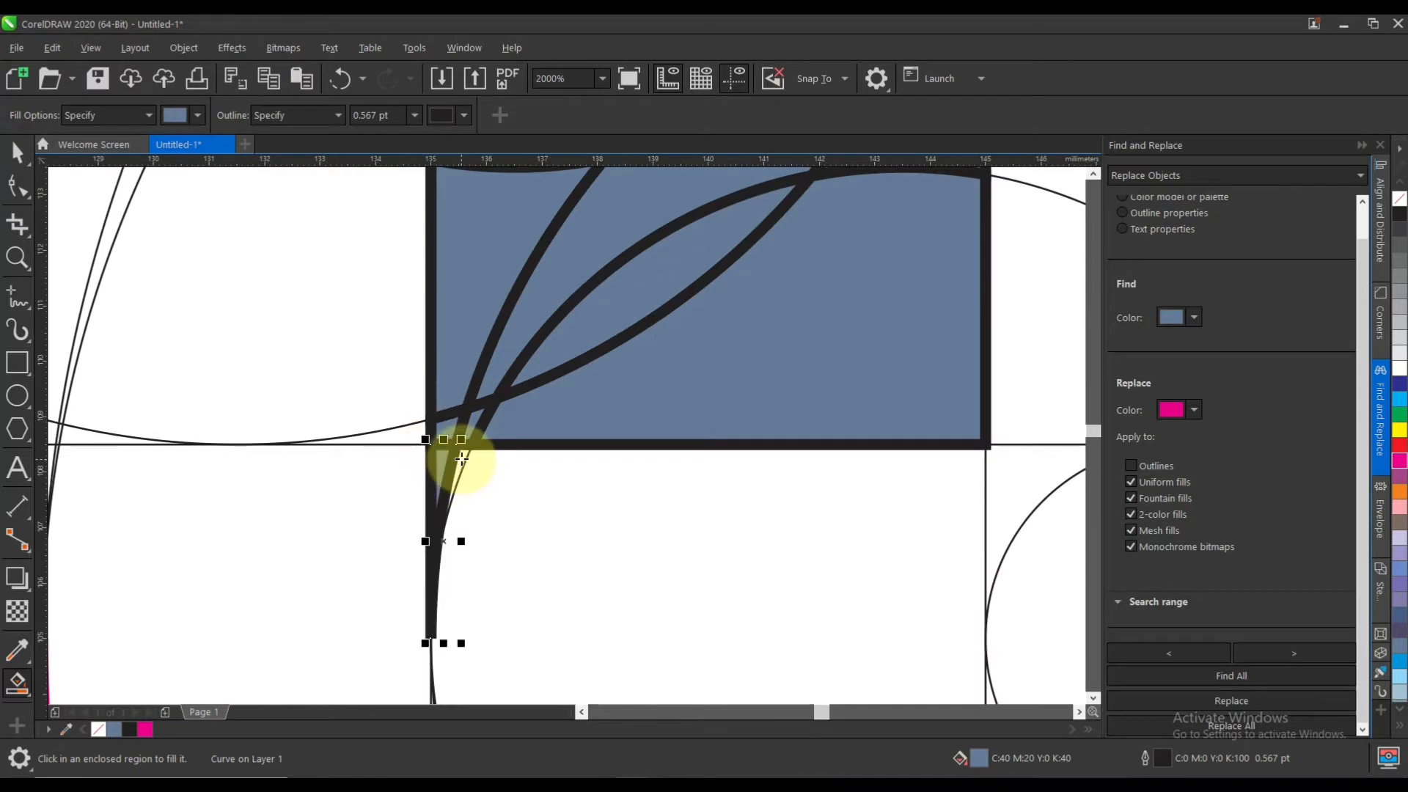
pyautogui.click(525, 471)
pyautogui.scroll(-2, 525, 472)
pyautogui.scroll(1, 594, 613)
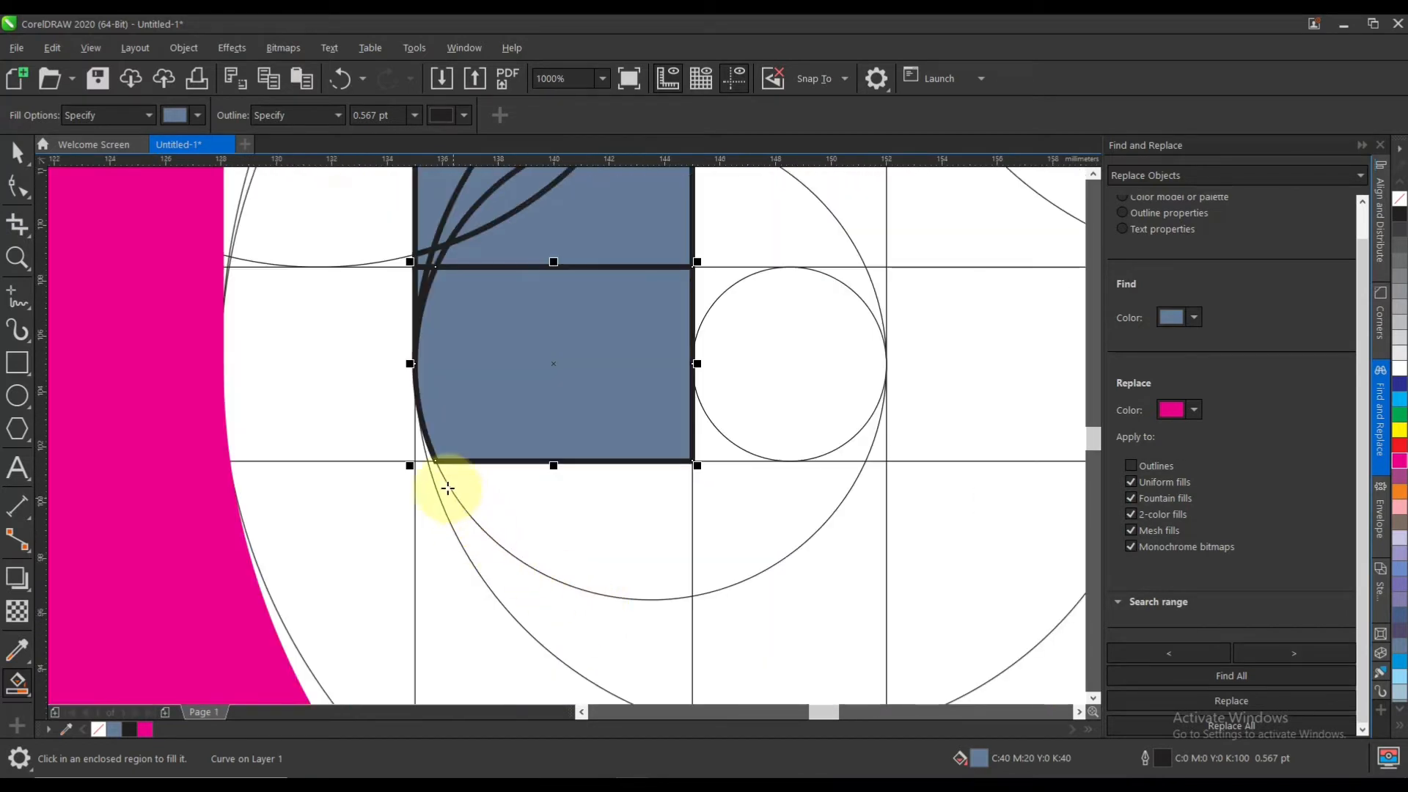
pyautogui.scroll(3, 424, 466)
pyautogui.click(445, 399)
pyautogui.scroll(-2, 516, 479)
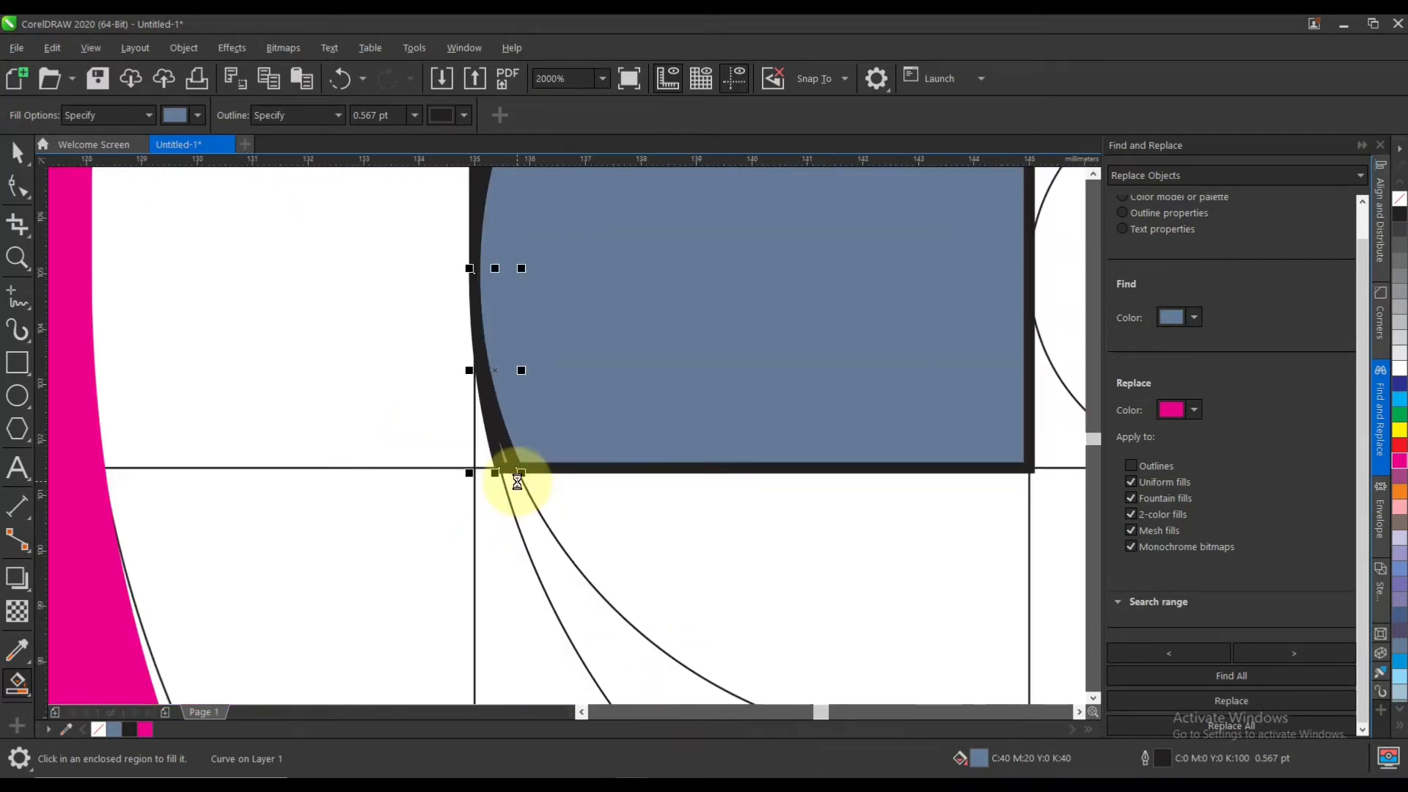
pyautogui.click(520, 526)
pyautogui.scroll(-2, 660, 498)
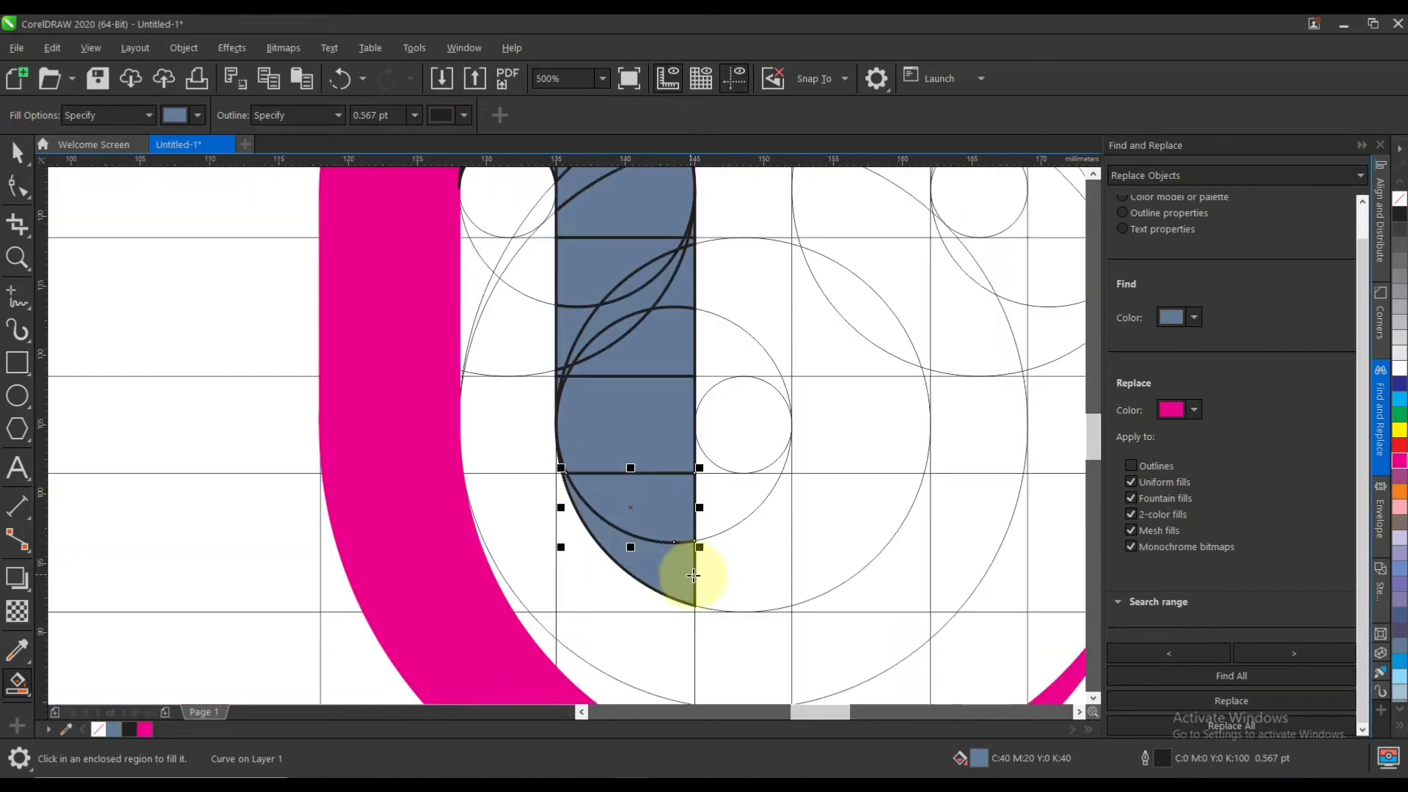
pyautogui.scroll(-1, 725, 529)
pyautogui.scroll(1, 732, 550)
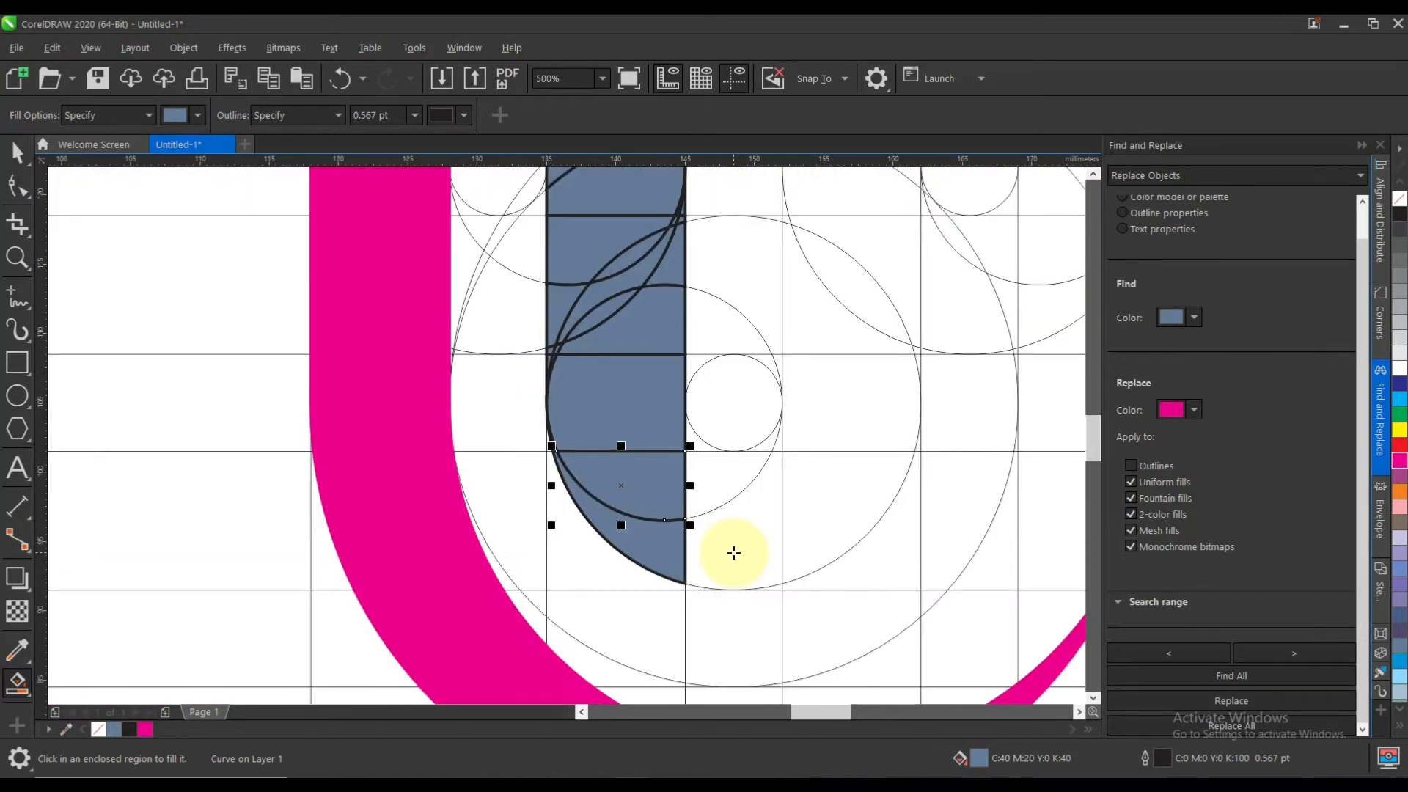
pyautogui.click(729, 560)
pyautogui.click(704, 502)
pyautogui.scroll(-1, 706, 503)
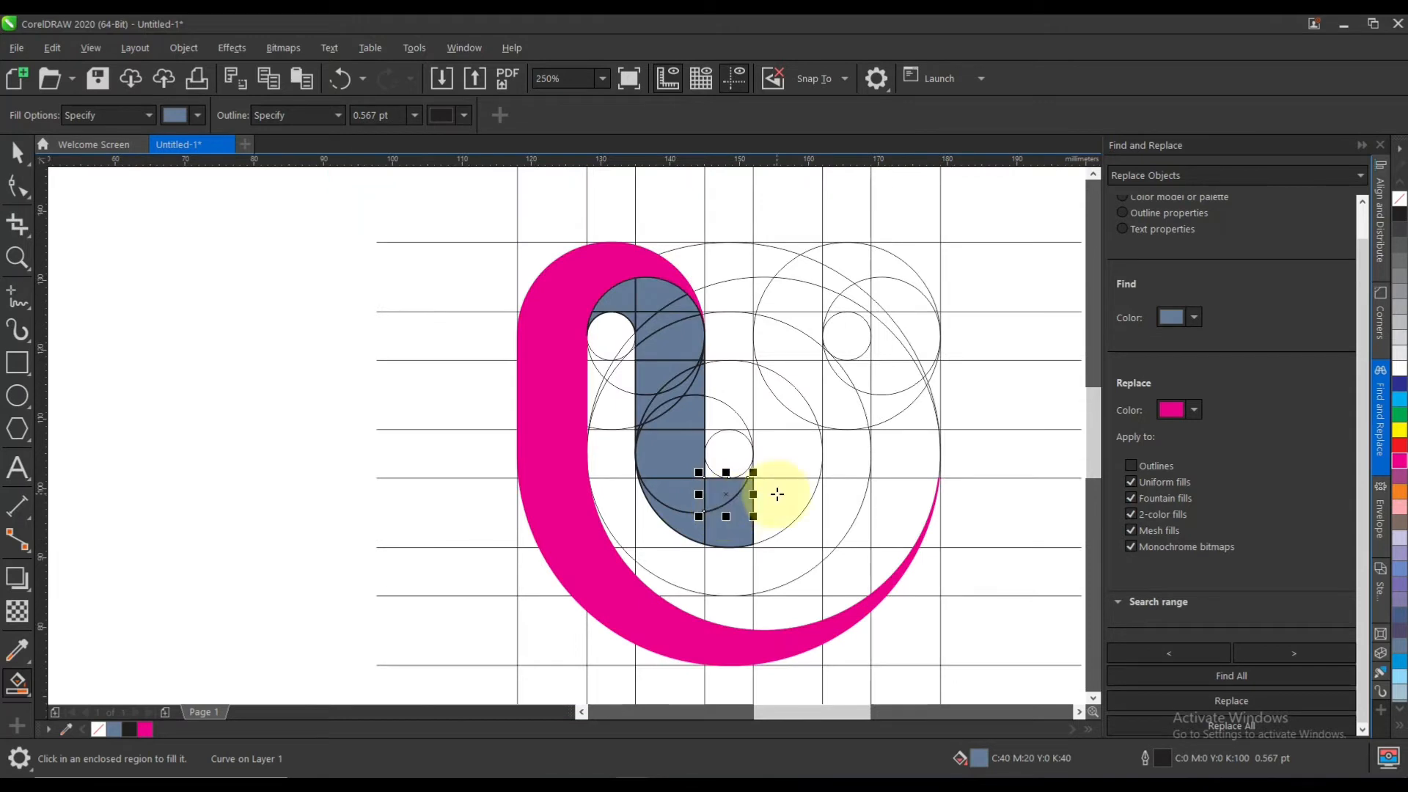
pyautogui.scroll(1, 777, 494)
pyautogui.hotkey('ctrl', 'z')
pyautogui.hotkey('ctrl', 'z')
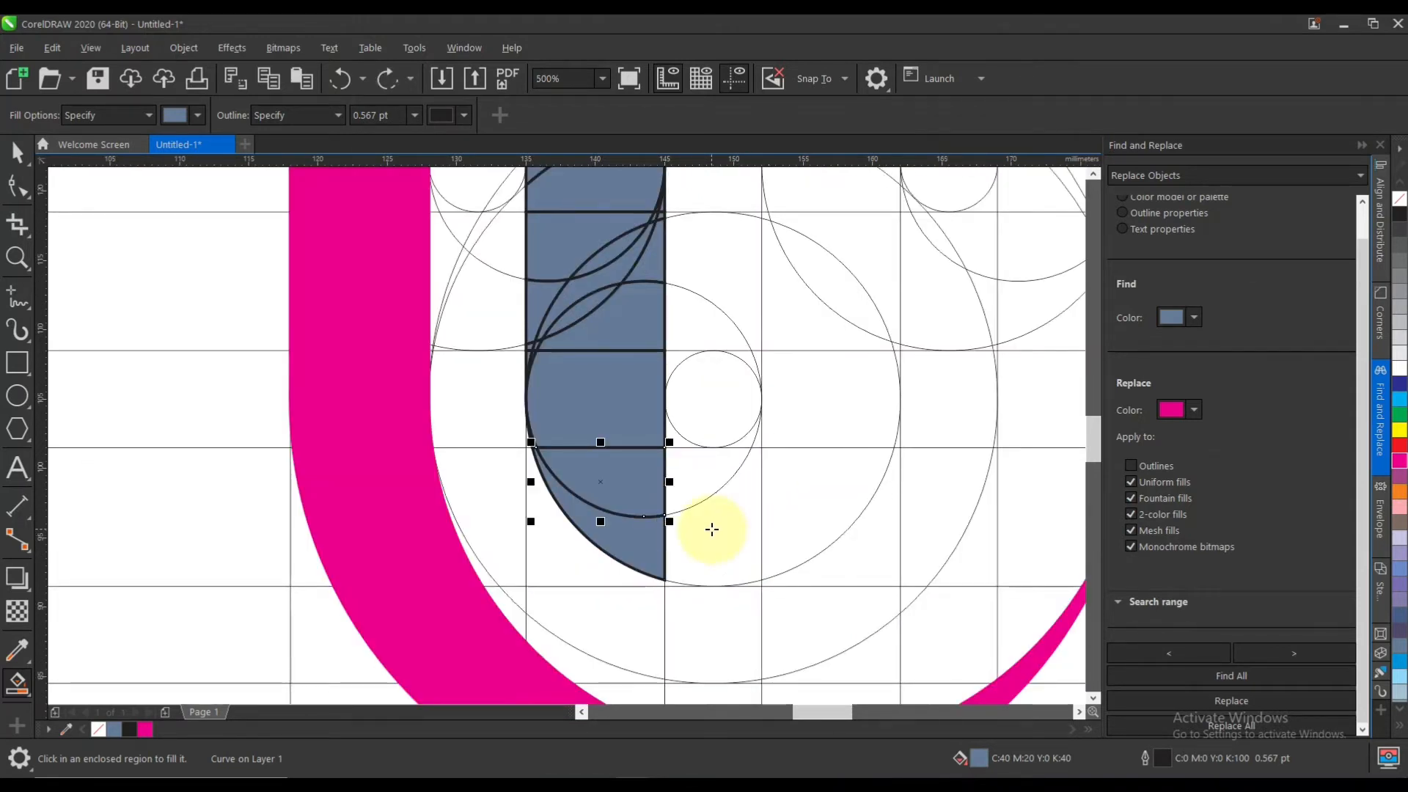
pyautogui.scroll(-1, 712, 529)
pyautogui.scroll(1, 687, 518)
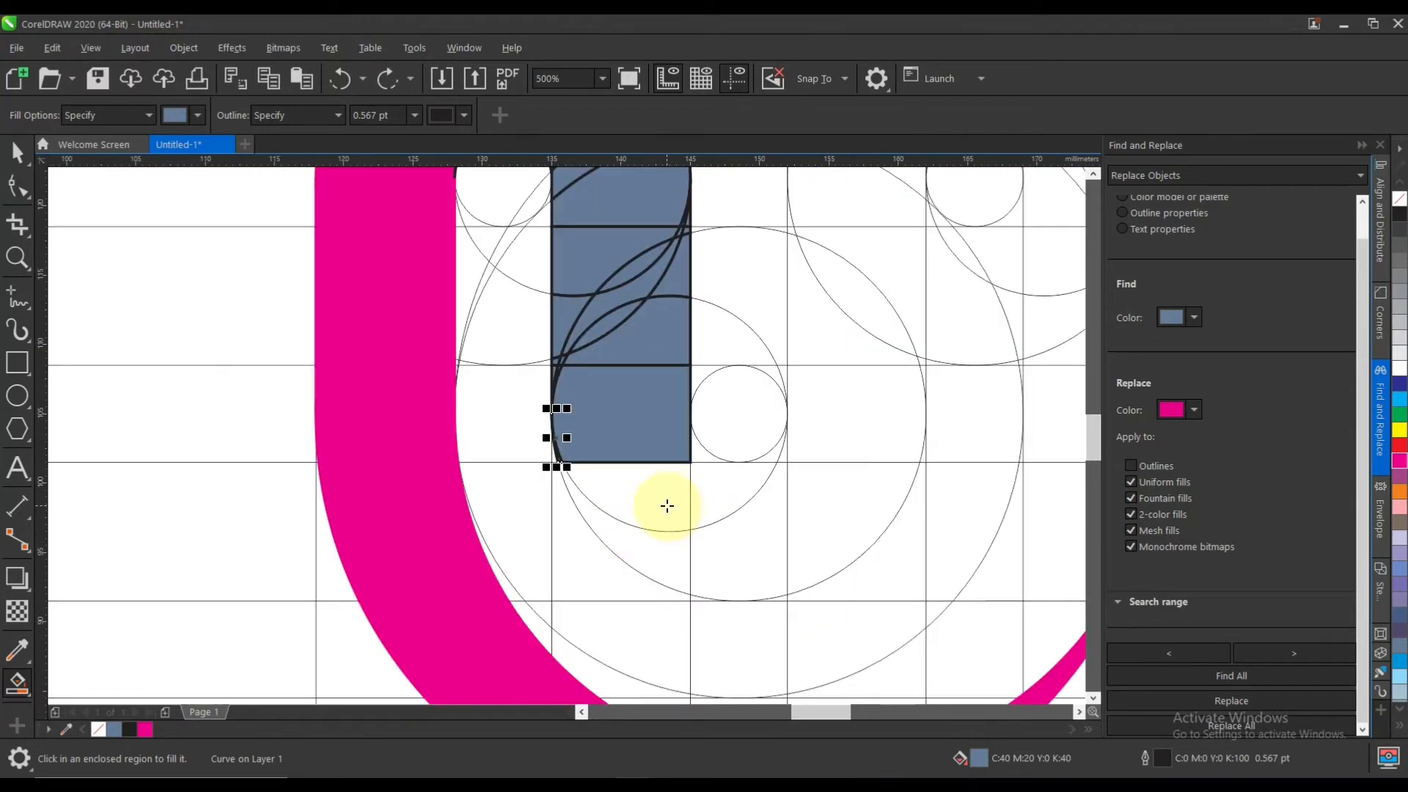
pyautogui.click(682, 514)
pyautogui.scroll(3, 678, 510)
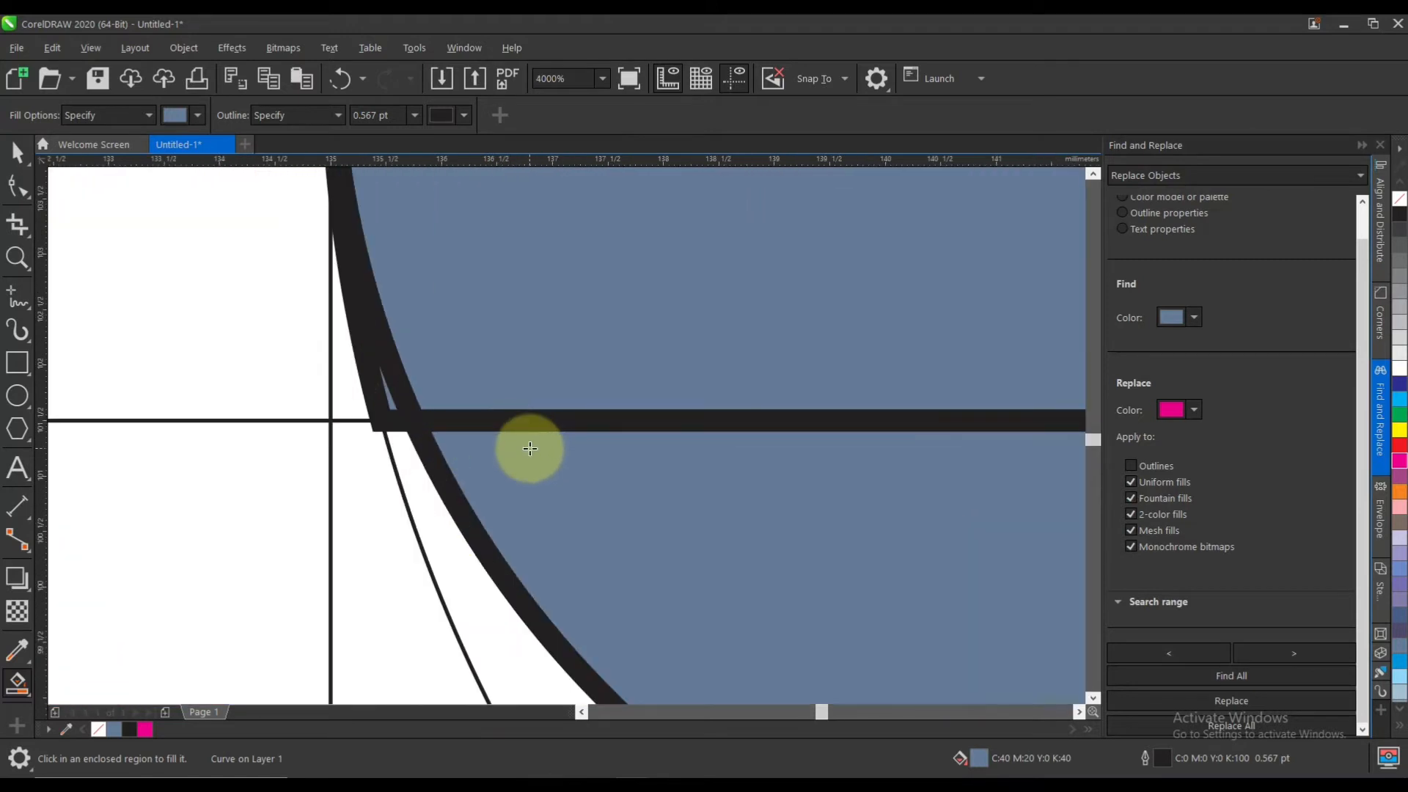
pyautogui.hotkey('ctrl', 'z')
# Smart-fill the lower 17 mm circle's regions below the fifth horizontal line and the two pieces hugging the small circle's underside
pyautogui.click(562, 493)
pyautogui.scroll(-3, 563, 494)
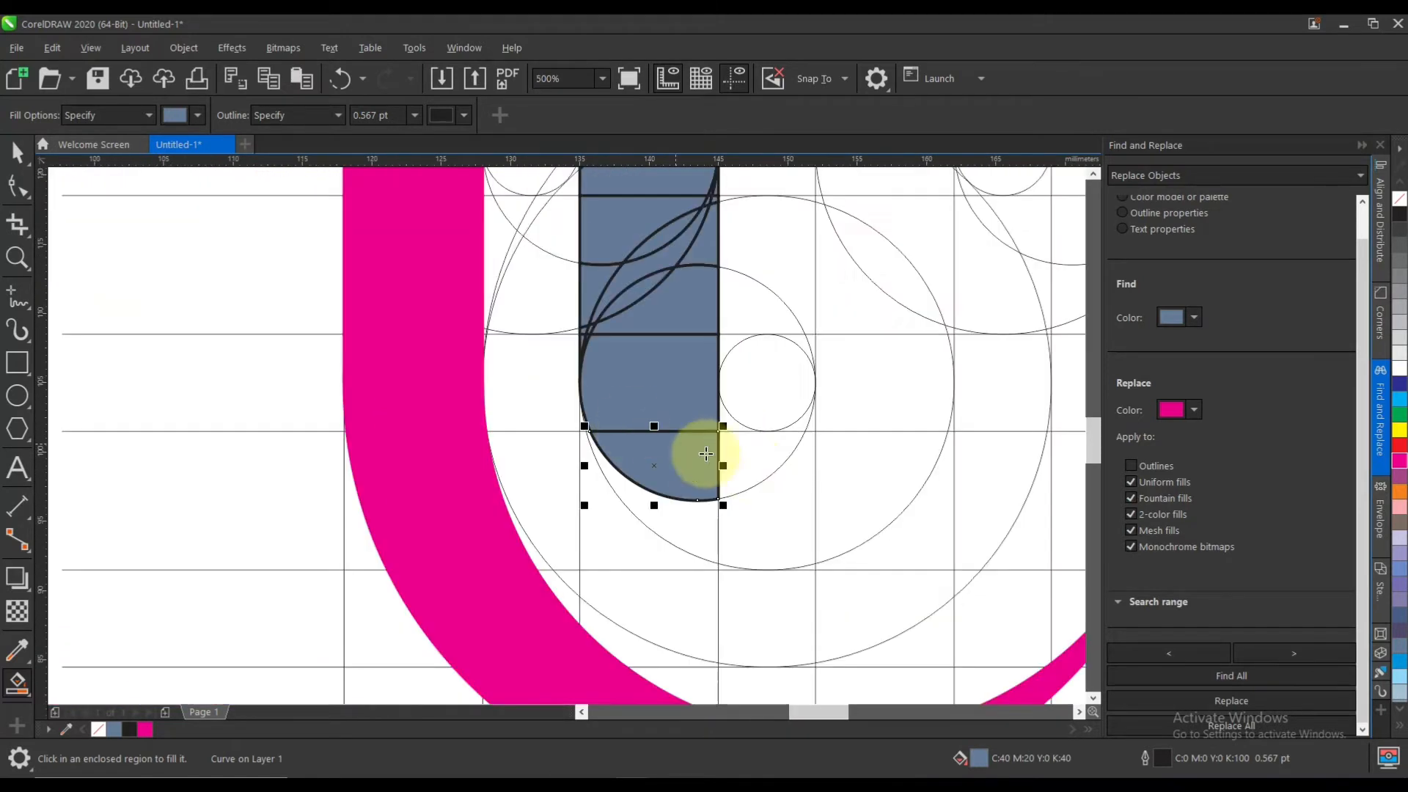
pyautogui.click(775, 456)
pyautogui.click(731, 424)
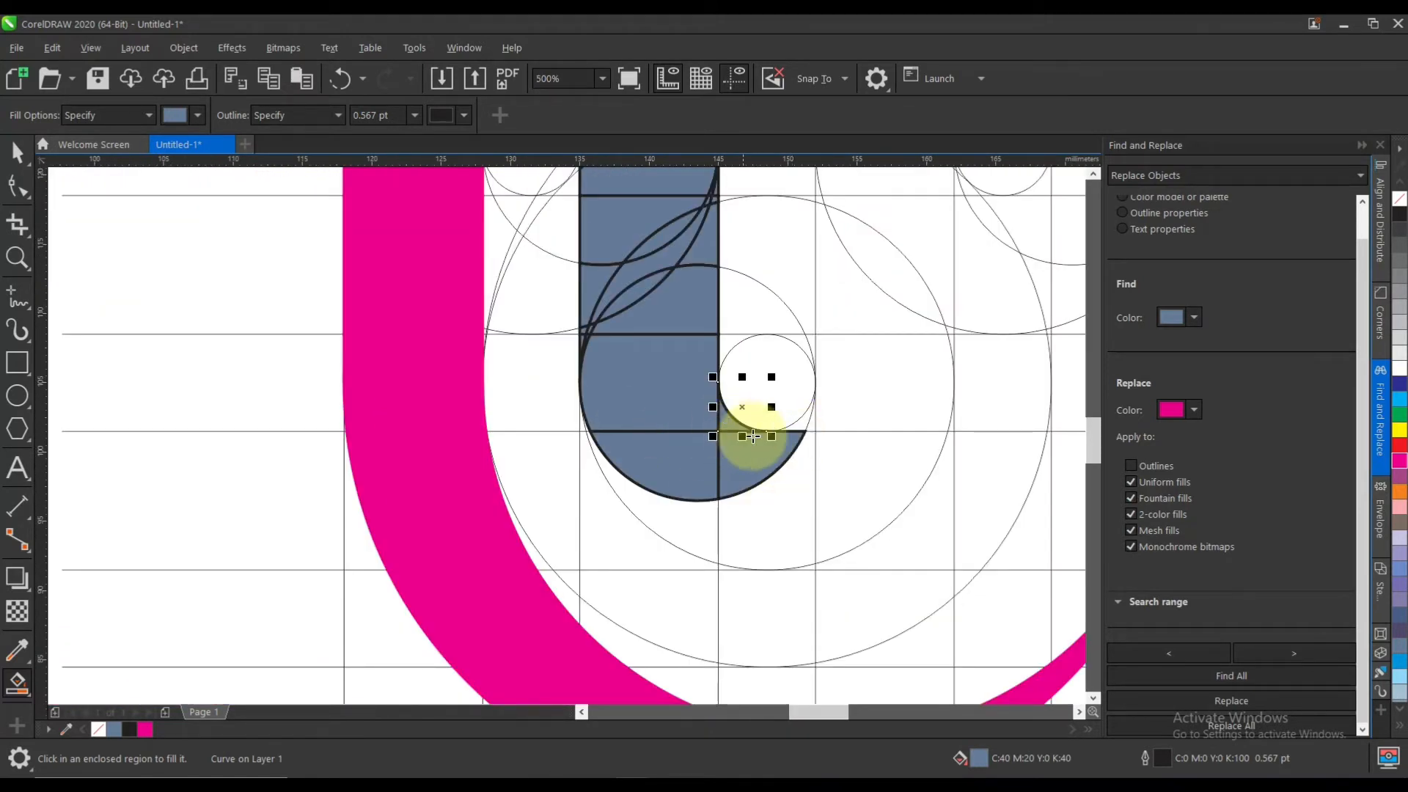
pyautogui.scroll(2, 778, 422)
pyautogui.click(754, 428)
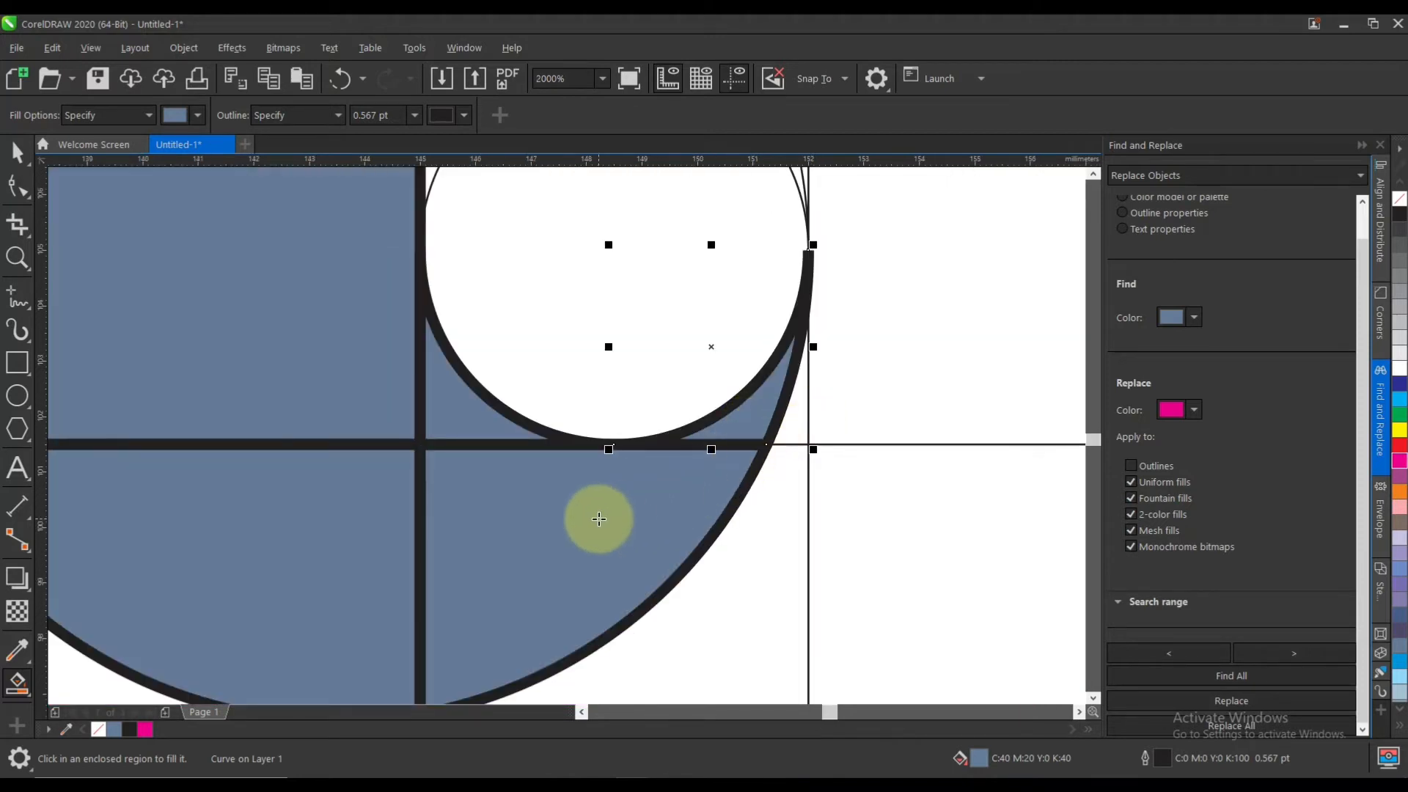
pyautogui.scroll(-3, 599, 517)
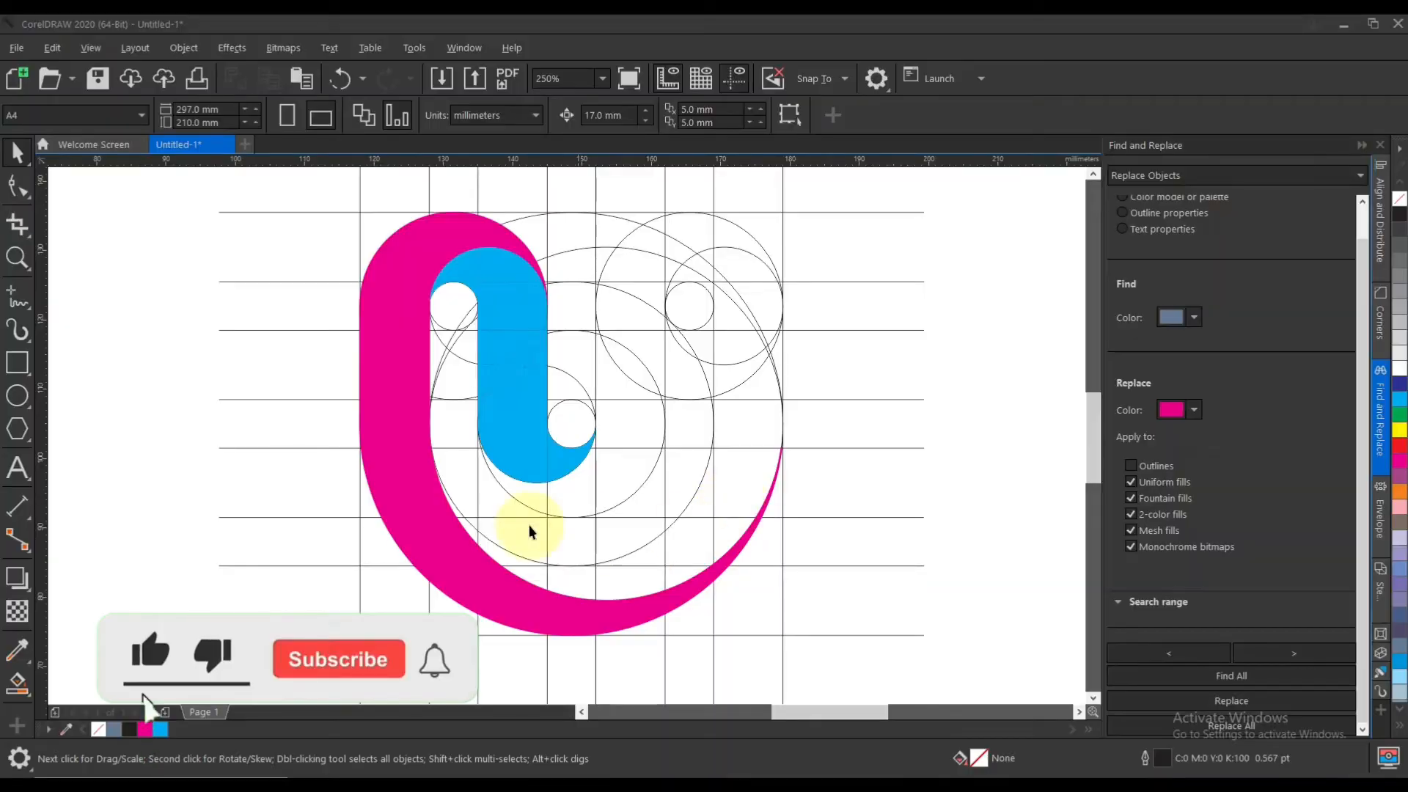
# Smart-fill in blue the crescent regions along the magenta curve's inner edge, from the left tip to the fifth vertical line
pyautogui.click(18, 682)
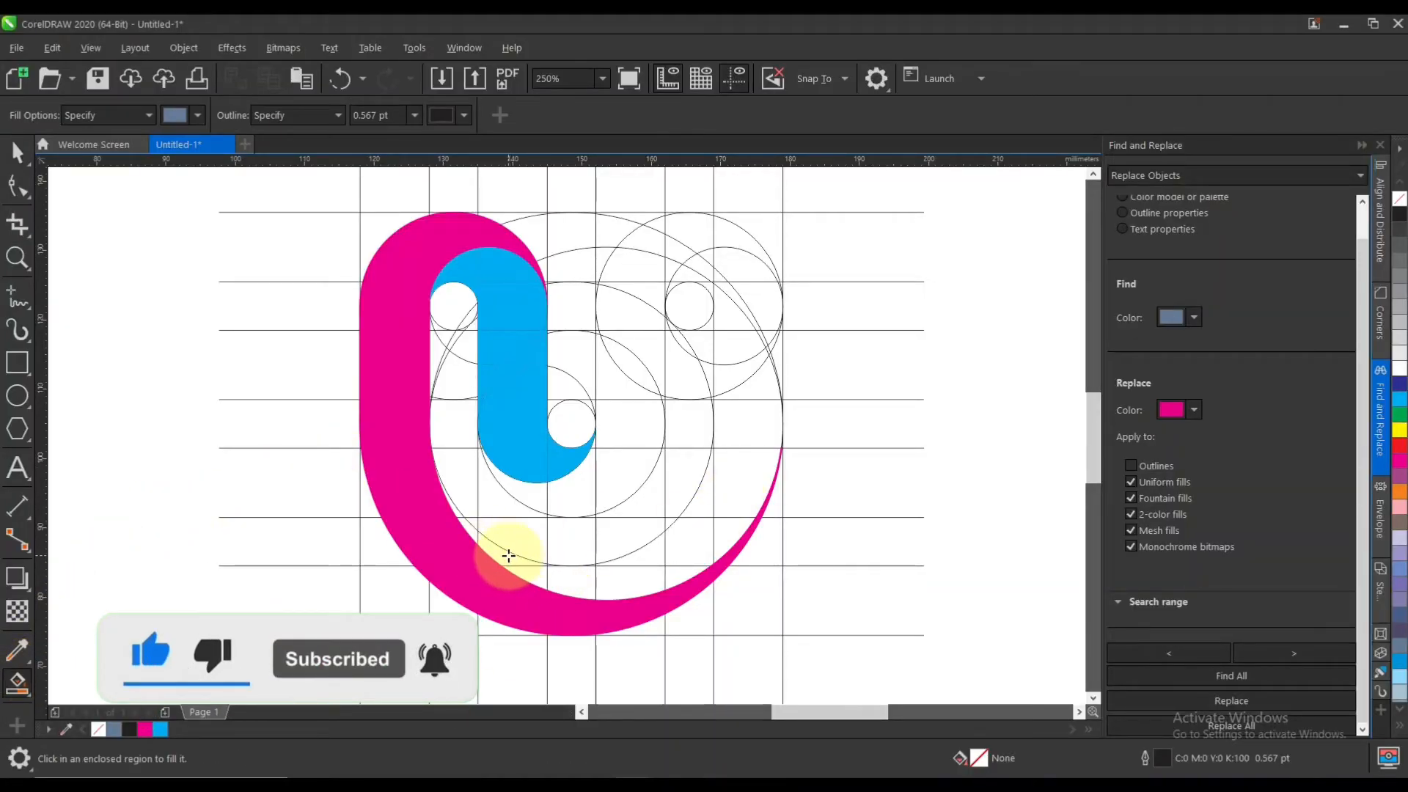
pyautogui.scroll(3, 504, 554)
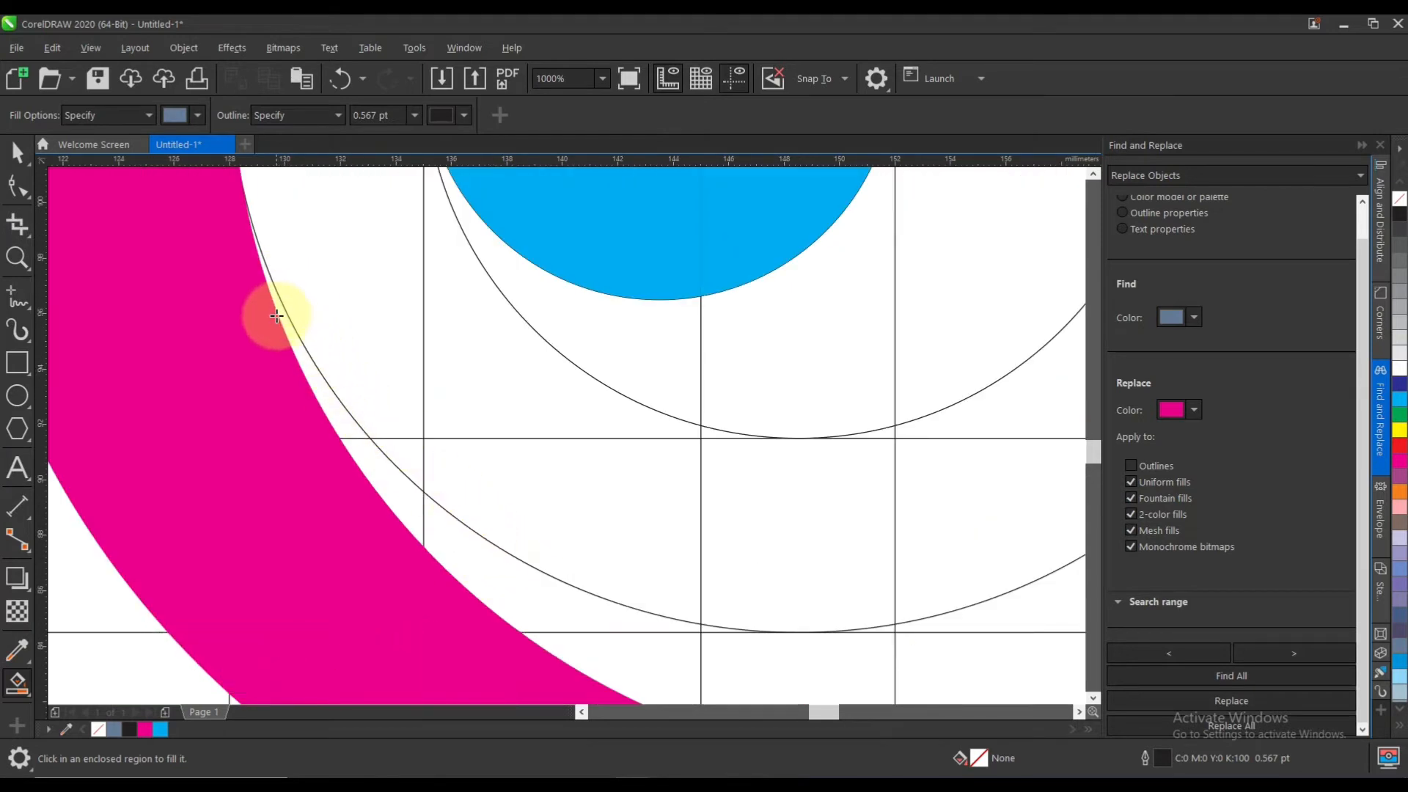
pyautogui.click(284, 319)
pyautogui.click(377, 493)
pyautogui.click(465, 559)
pyautogui.click(601, 657)
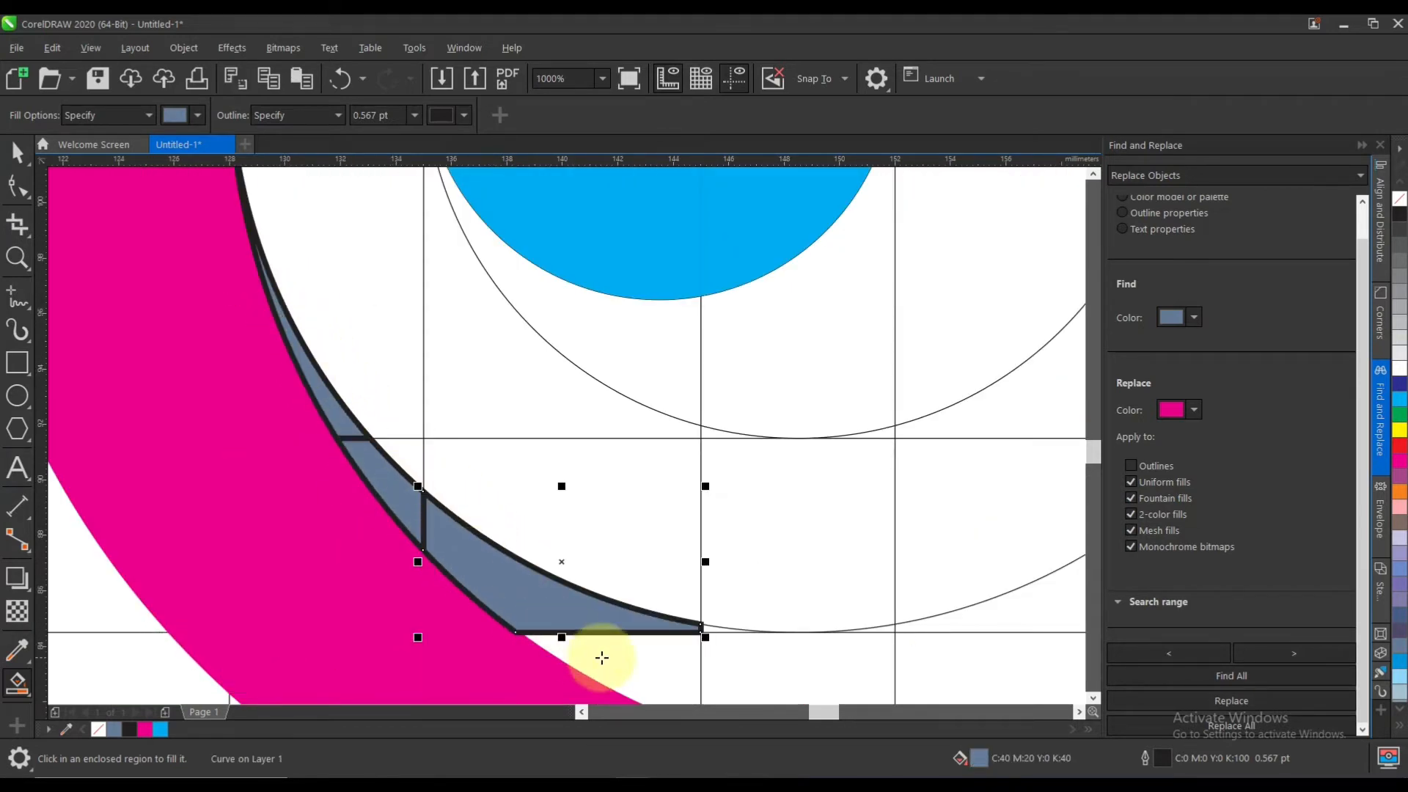
pyautogui.click(747, 660)
# Smart-fill the slivers above the seventh horizontal line and the crescent's bottom regions through to the seventh vertical line
pyautogui.scroll(3, 734, 652)
pyautogui.click(521, 465)
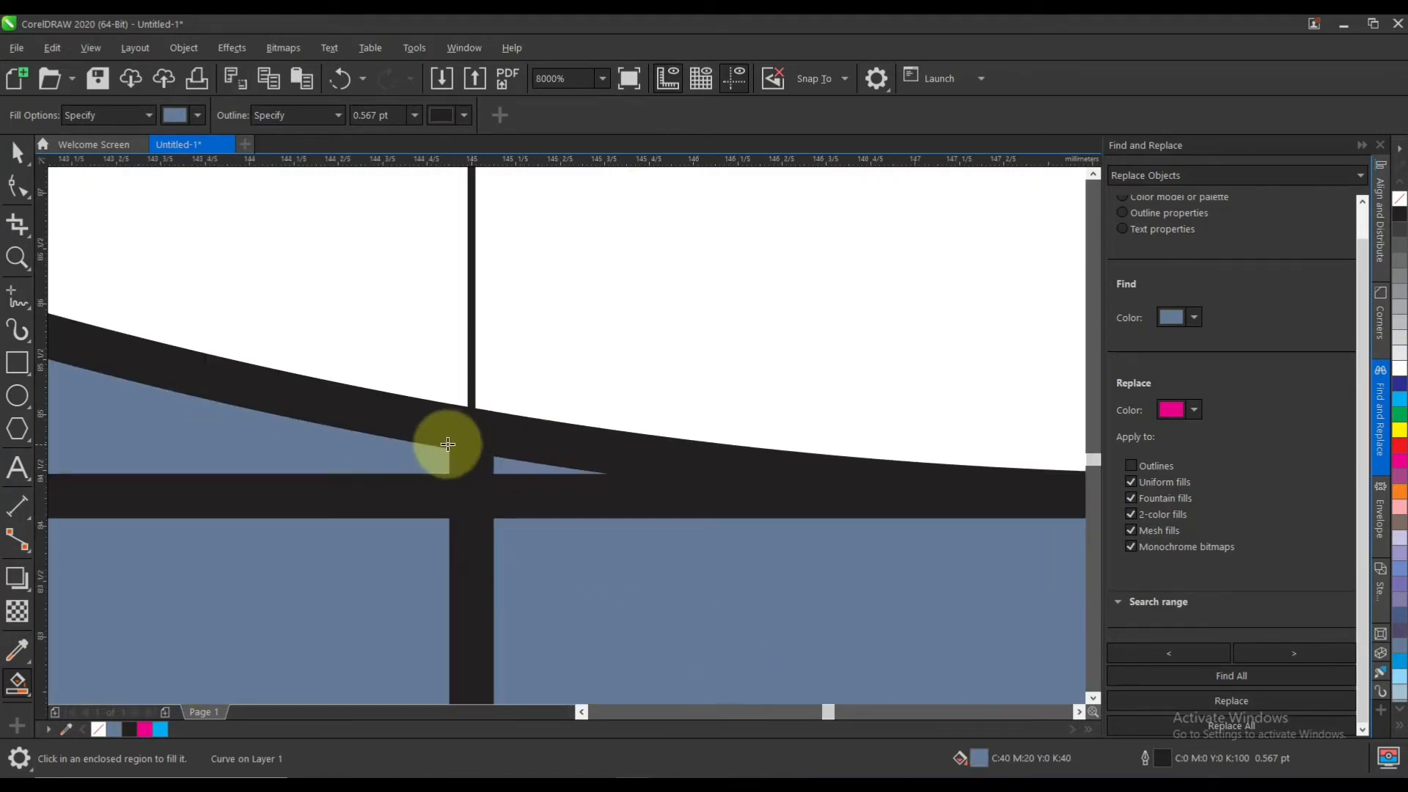
pyautogui.scroll(-3, 448, 444)
pyautogui.click(652, 525)
pyautogui.scroll(3, 620, 441)
pyautogui.click(628, 440)
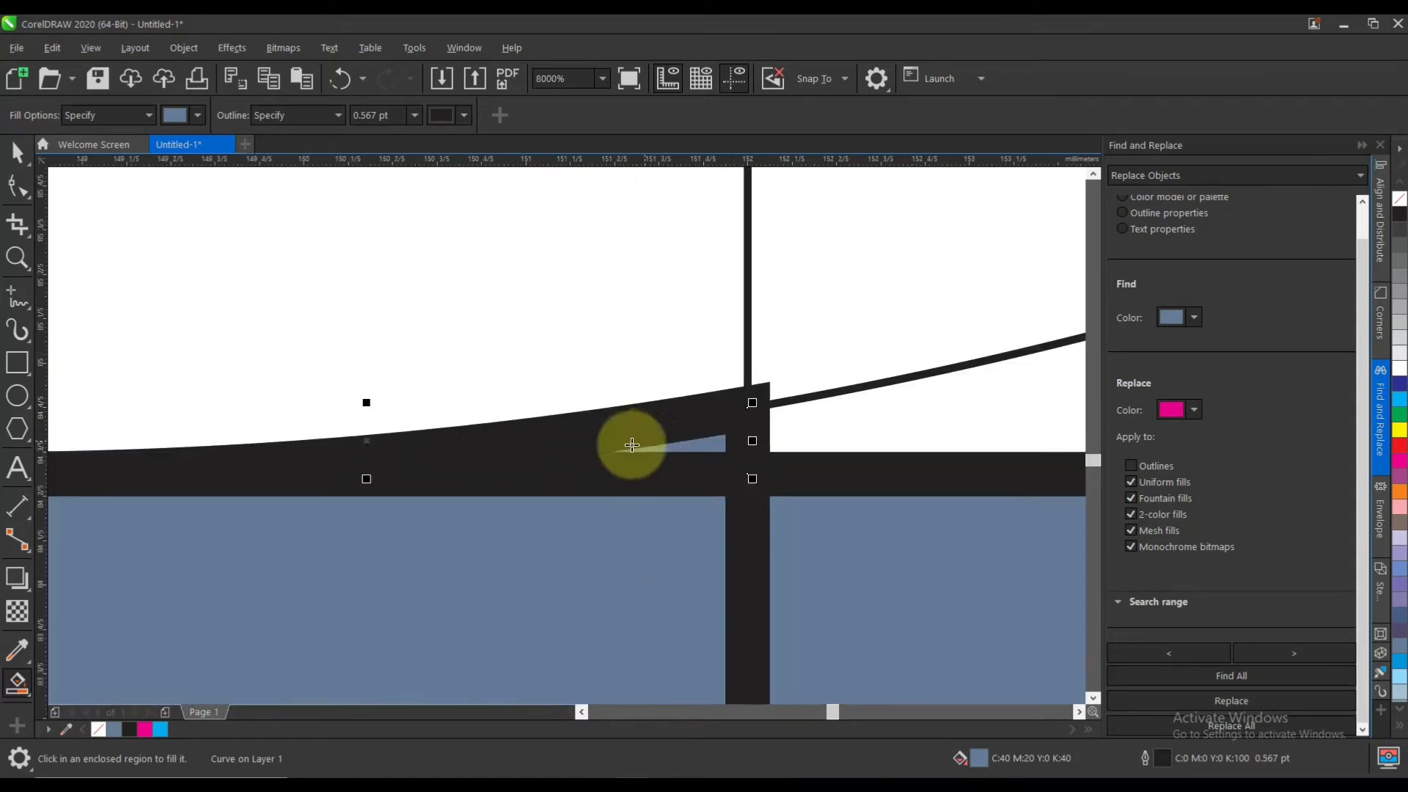
pyautogui.scroll(-3, 733, 459)
pyautogui.click(733, 459)
pyautogui.scroll(-3, 734, 459)
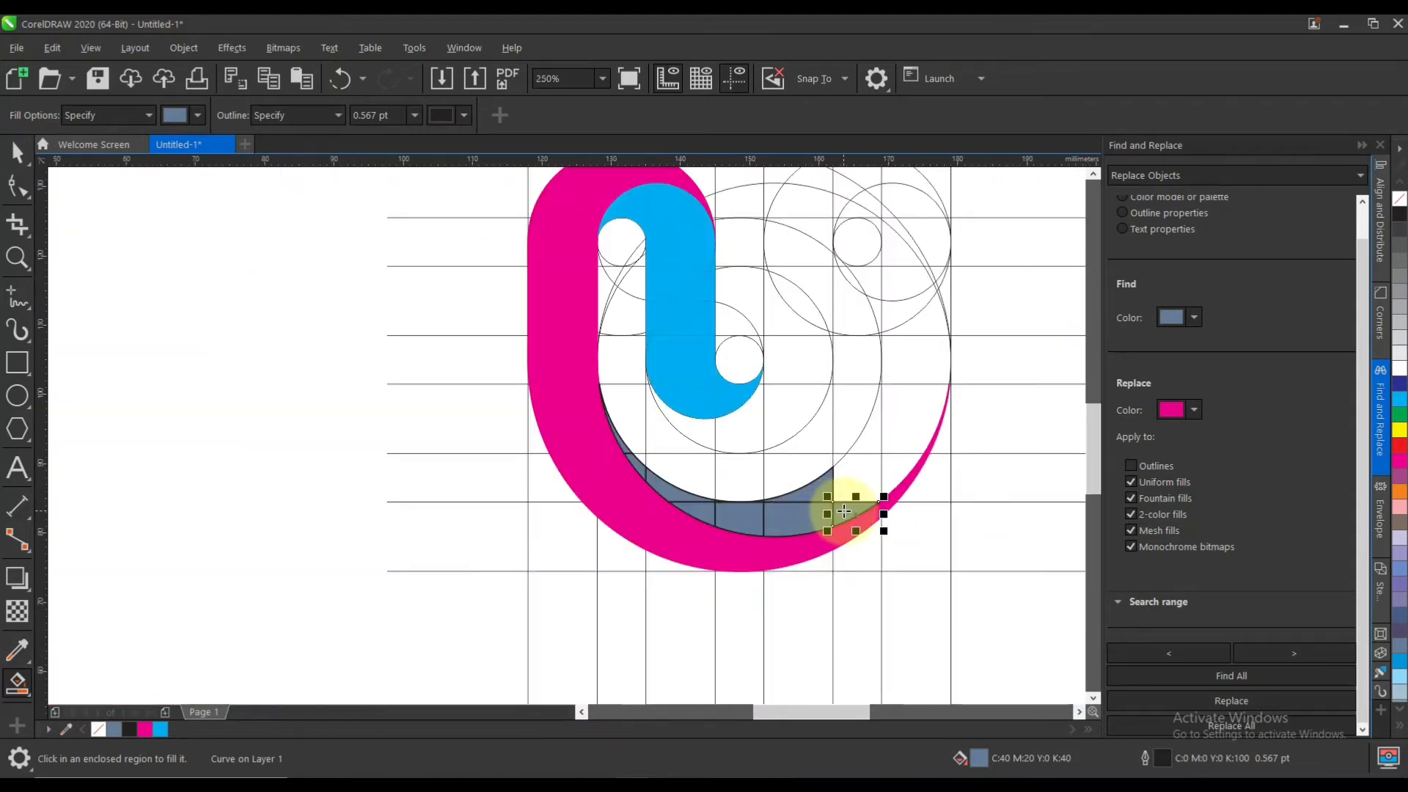
# Smart-fill the crescent's right-hand regions between the seventh and fifth horizontal lines, out to the magenta tip
pyautogui.scroll(2, 845, 511)
pyautogui.click(857, 456)
pyautogui.click(874, 393)
pyautogui.click(936, 381)
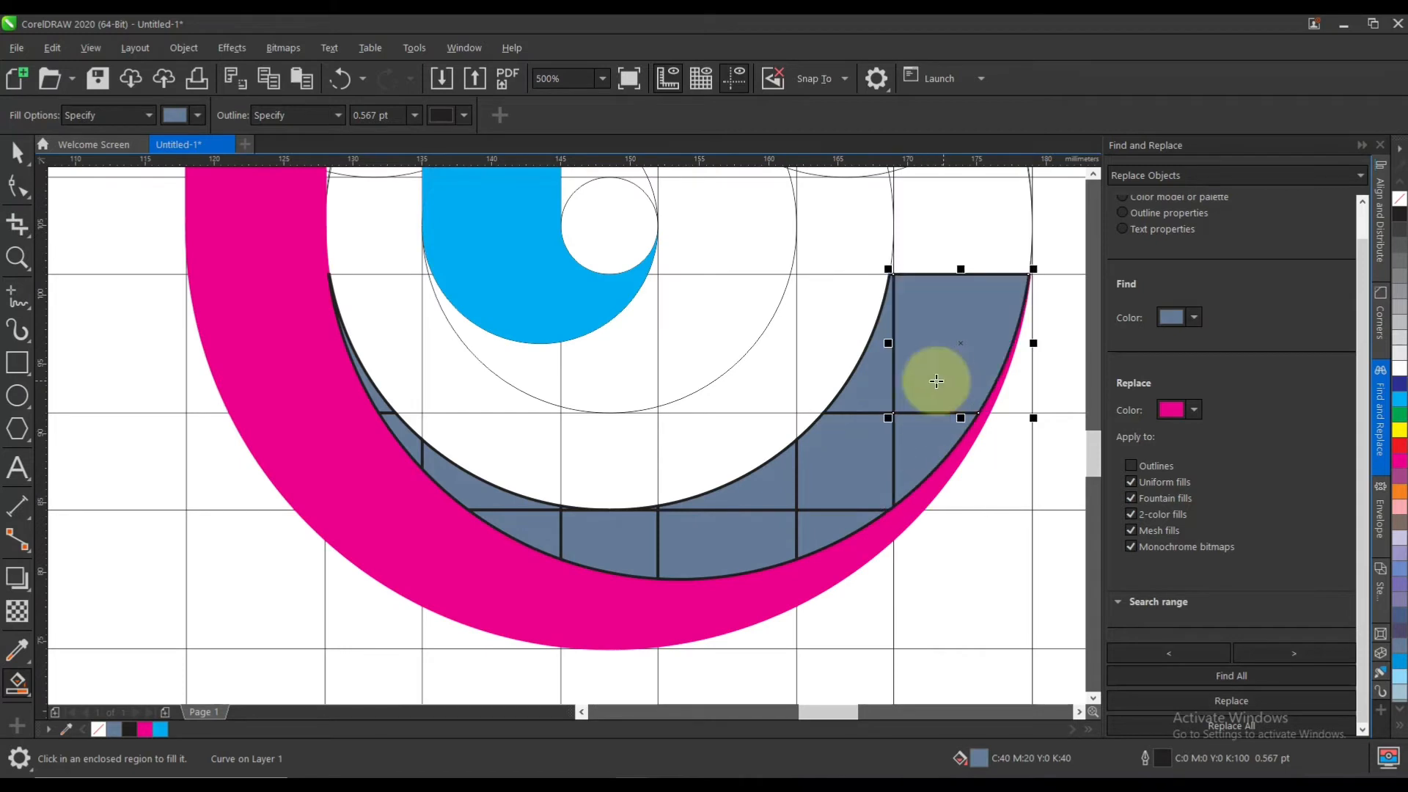
# Smart-fill the right band's cell between the fifth and fourth horizontal lines and the sliver along its inner edge
pyautogui.scroll(-2, 811, 371)
pyautogui.scroll(2, 852, 323)
pyautogui.click(682, 355)
pyautogui.scroll(3, 495, 404)
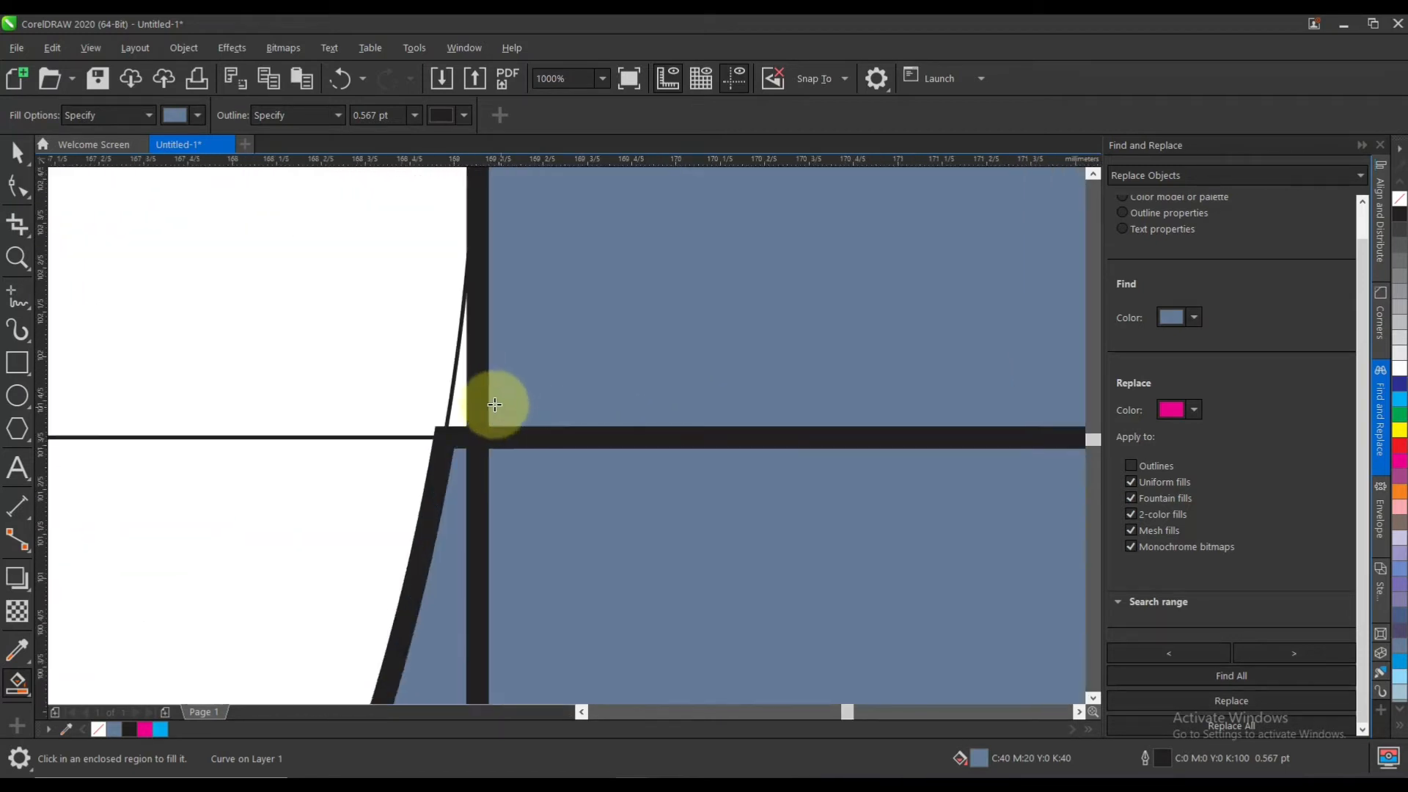
pyautogui.click(418, 408)
pyautogui.scroll(-2, 607, 509)
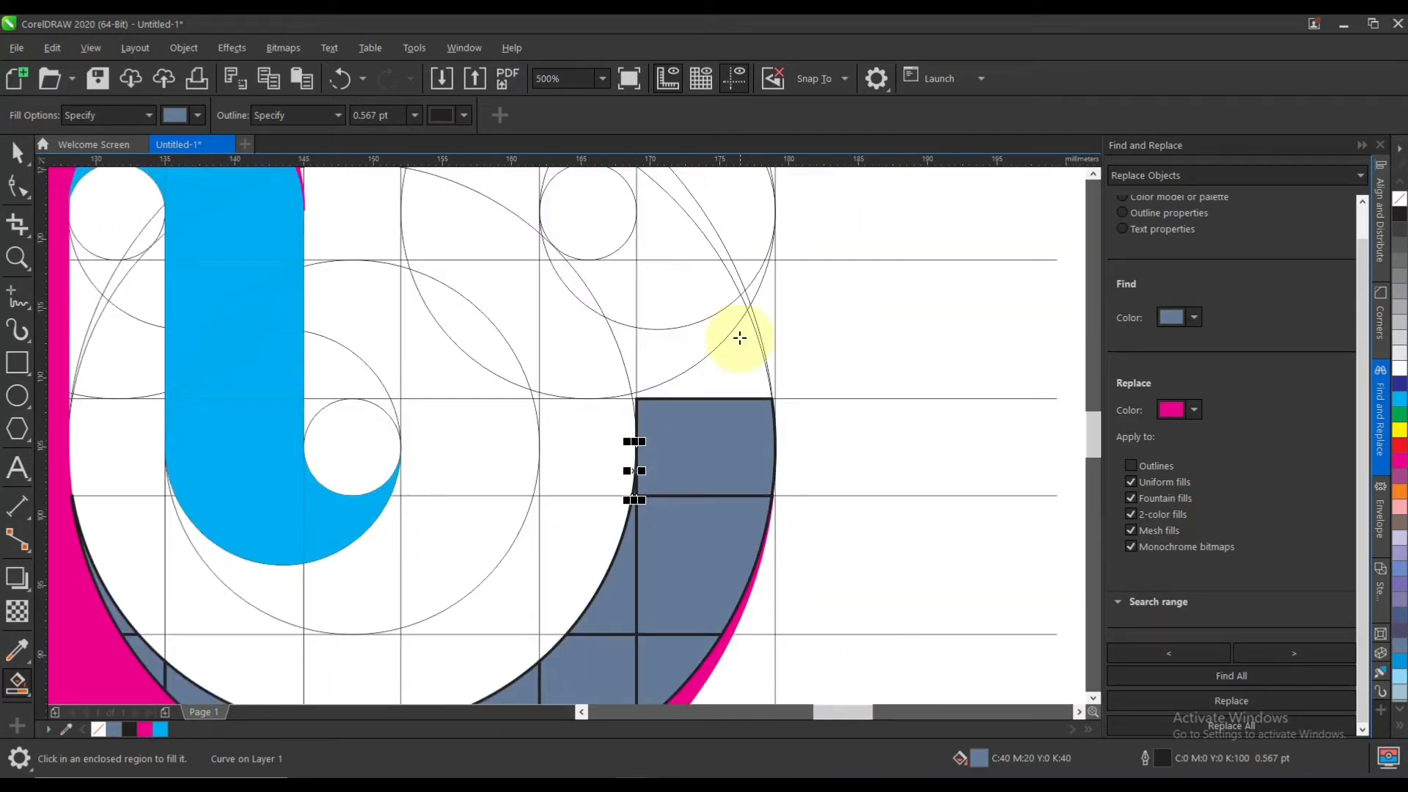
# Smart-fill all arc-divided regions of the right band between the fourth and third horizontal lines, including the slivers by the last vertical line
pyautogui.scroll(8, 756, 377)
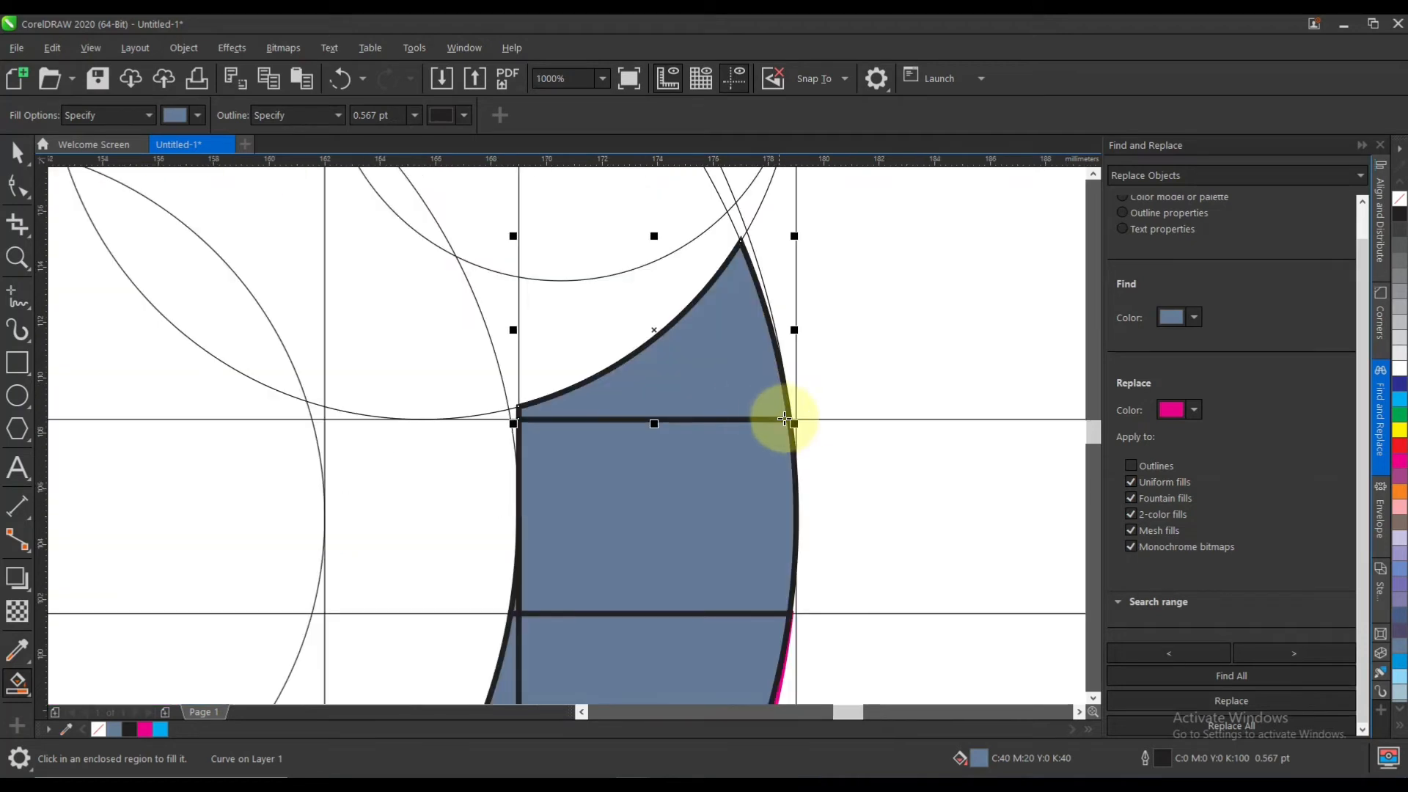
pyautogui.scroll(-6, 764, 468)
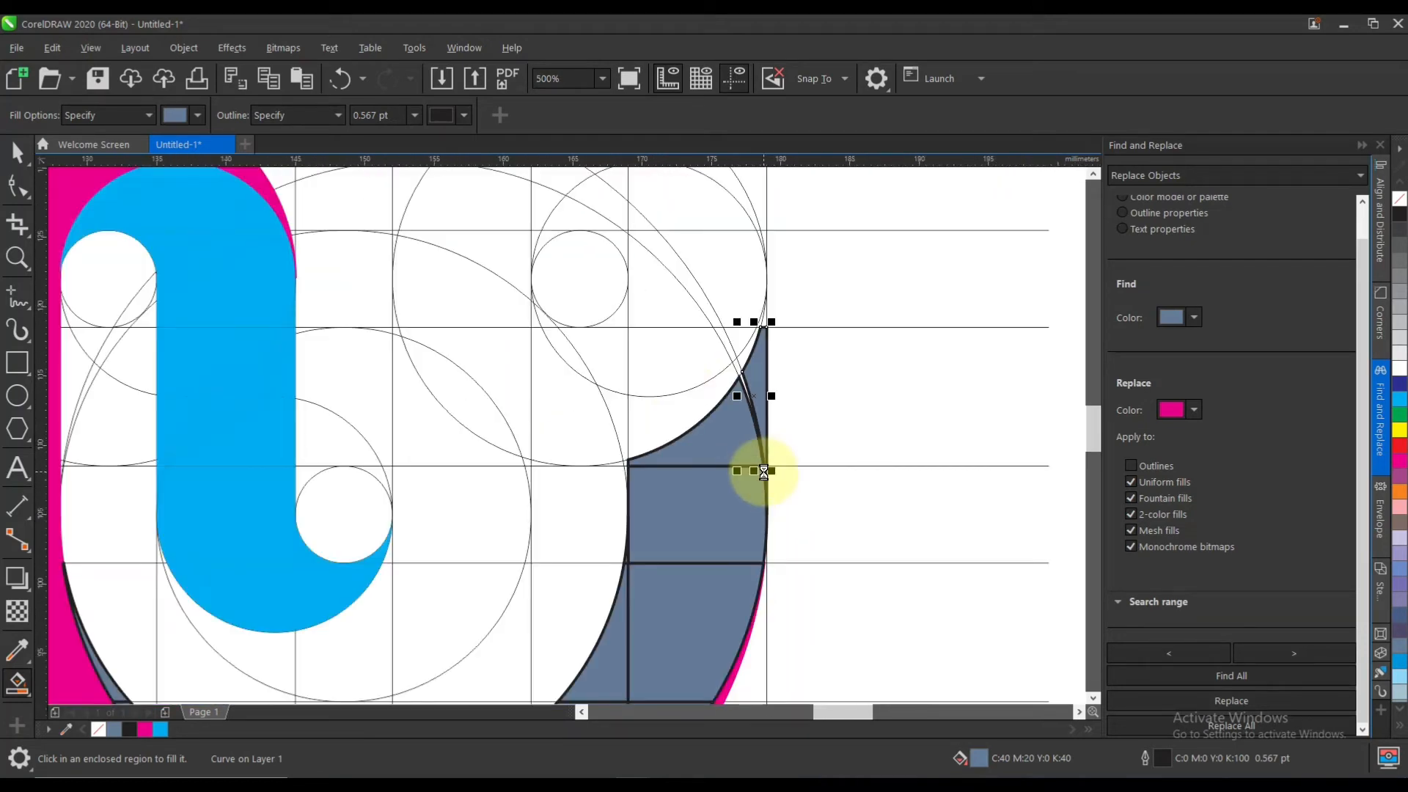
pyautogui.click(661, 435)
pyautogui.scroll(4, 795, 356)
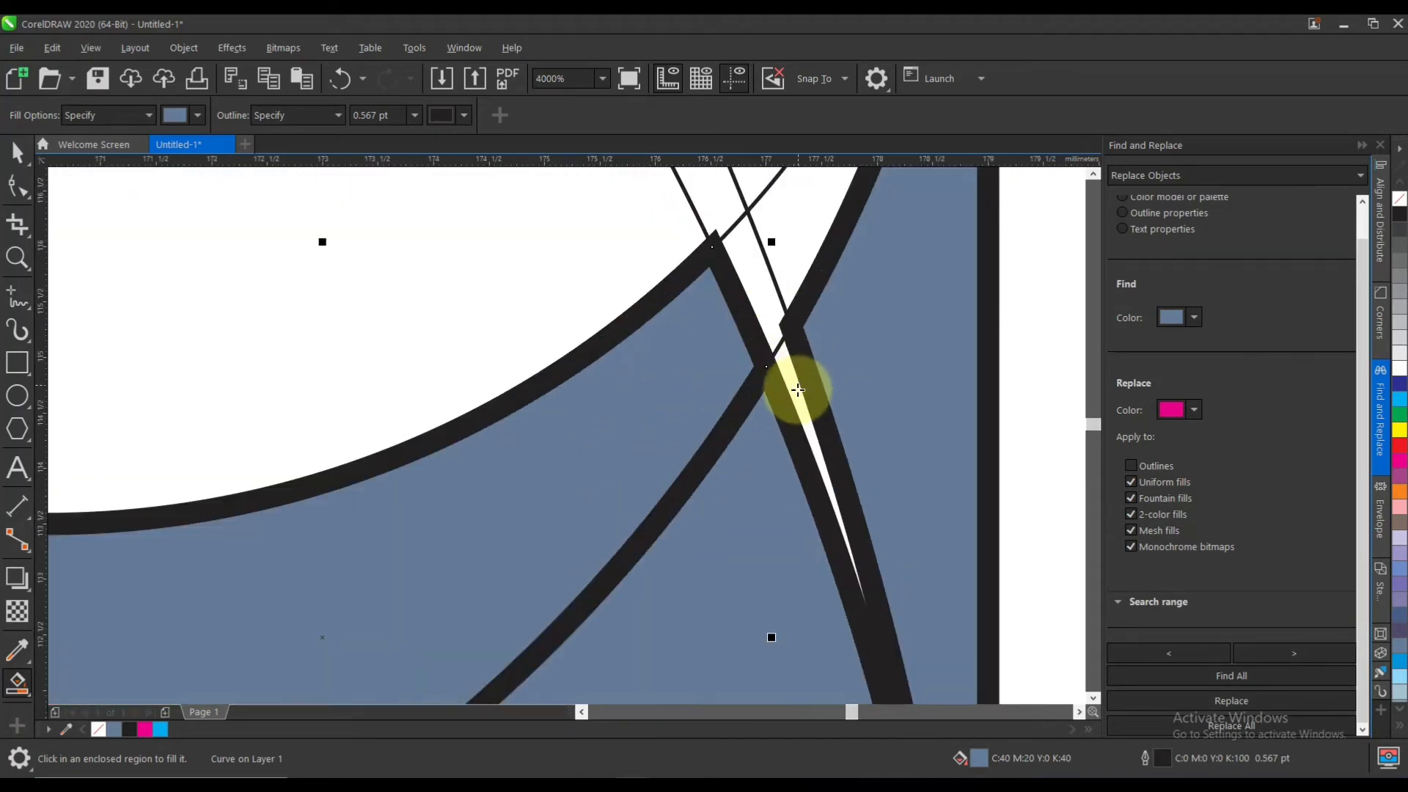
pyautogui.scroll(-4, 654, 318)
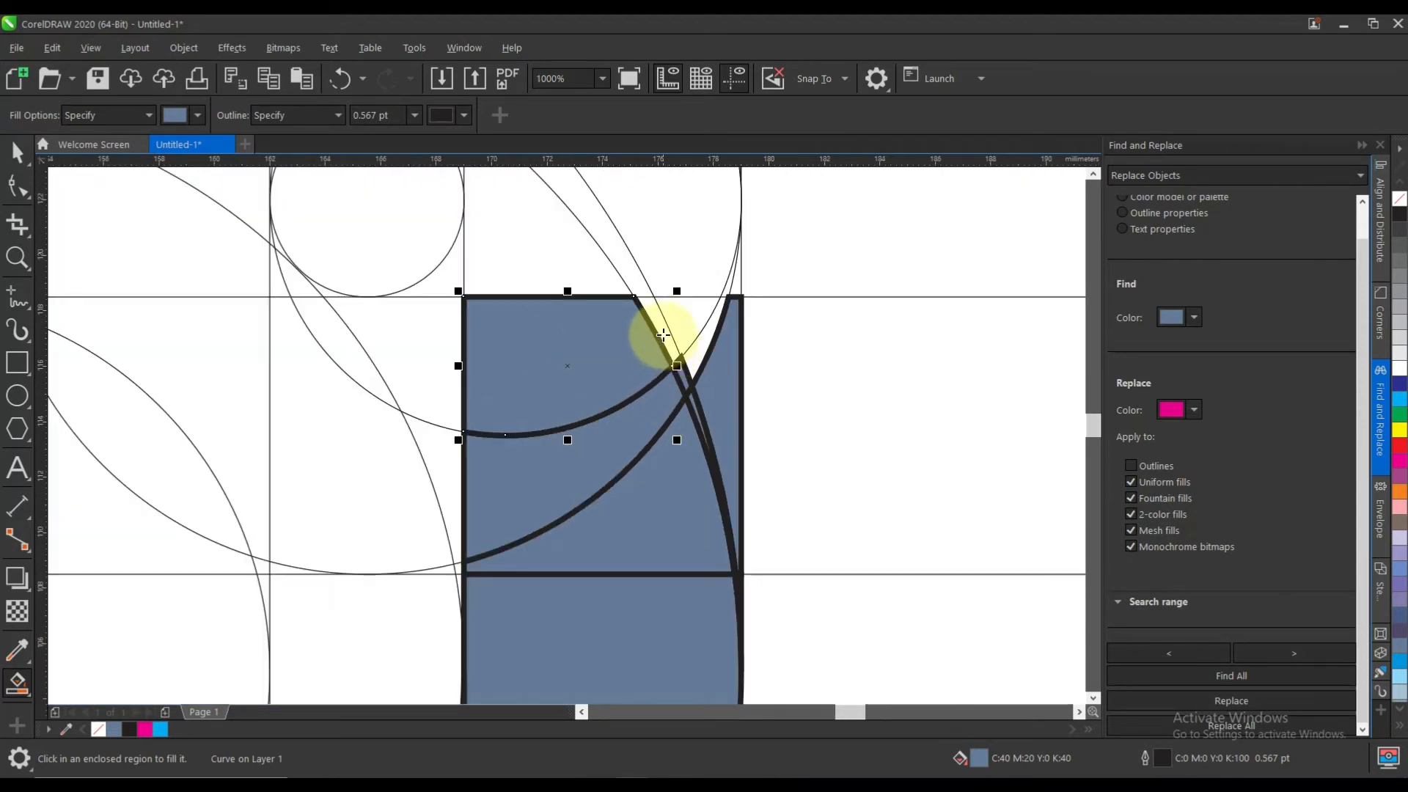
pyautogui.scroll(2, 670, 330)
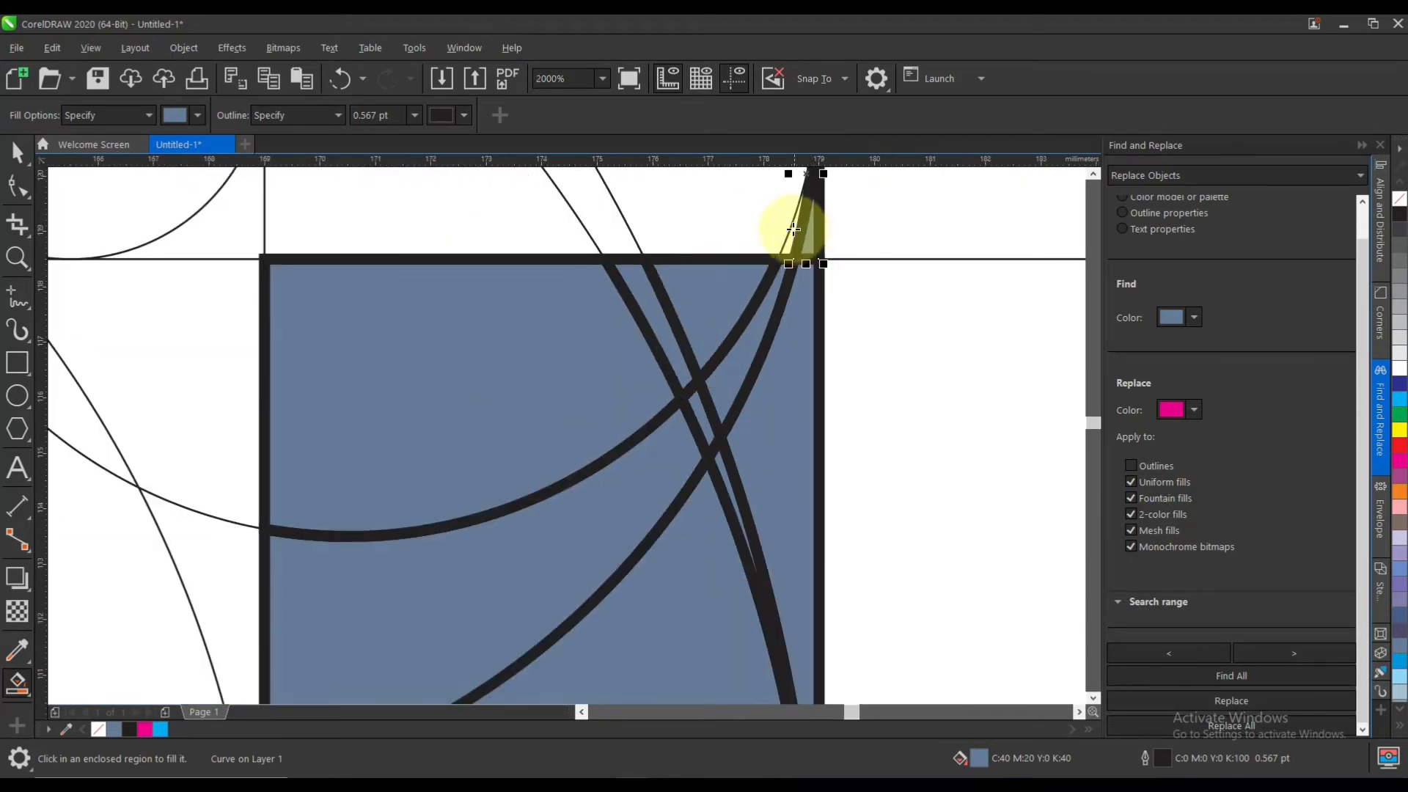
pyautogui.scroll(2, 789, 235)
# Smart-fill the right band's regions between the third and second horizontal lines, plus the cell above the second line inside the smaller circle
pyautogui.scroll(-4, 797, 306)
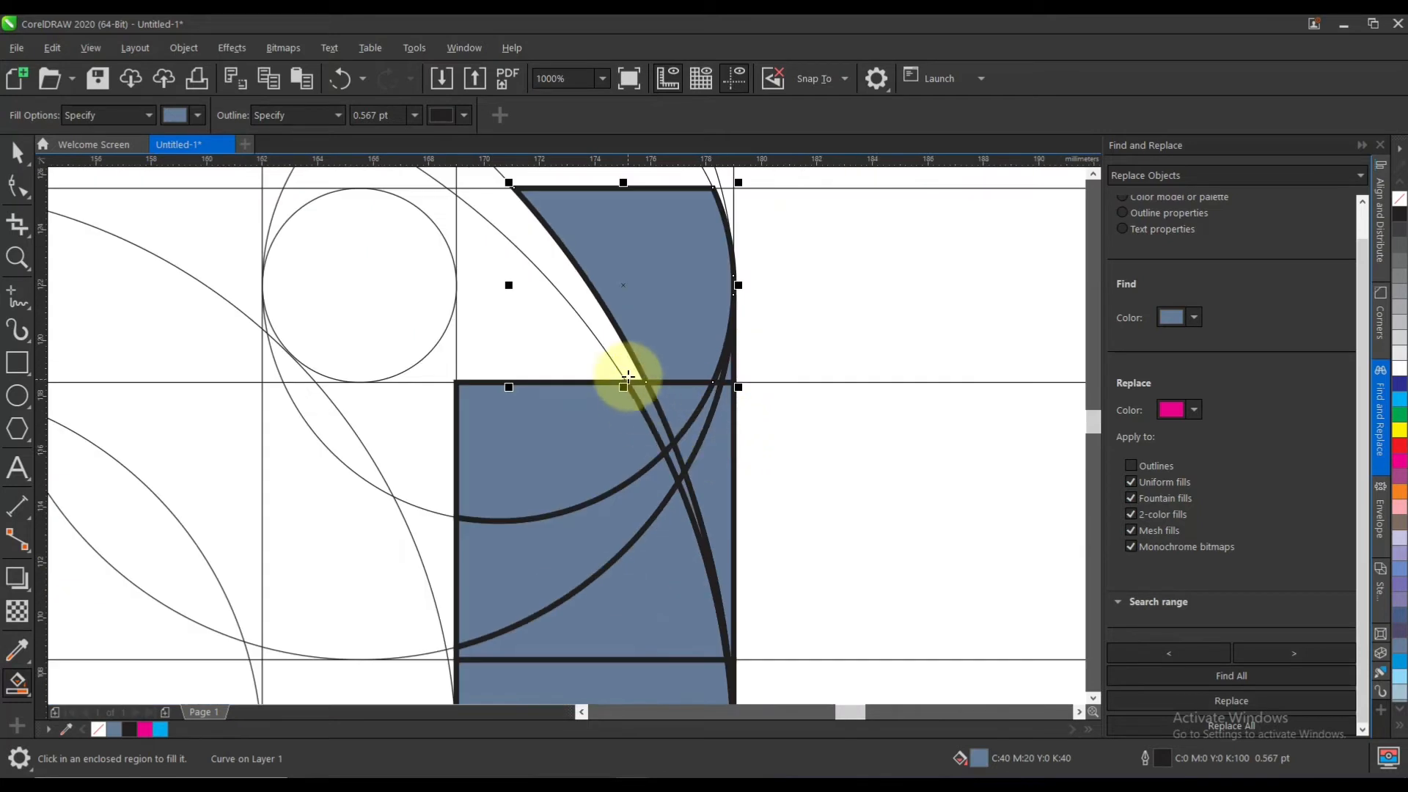
pyautogui.scroll(-1, 645, 403)
pyautogui.scroll(1, 660, 329)
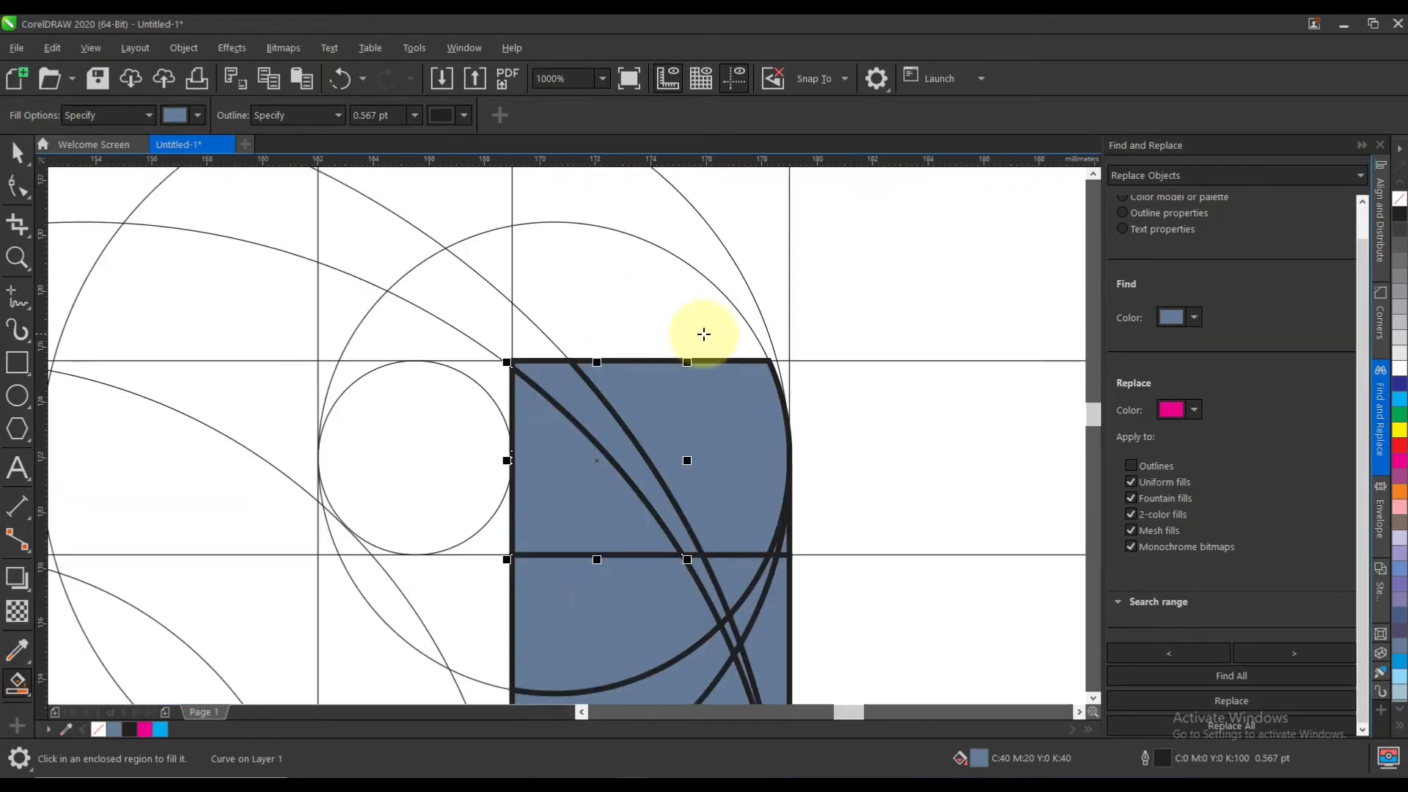
pyautogui.scroll(2, 784, 384)
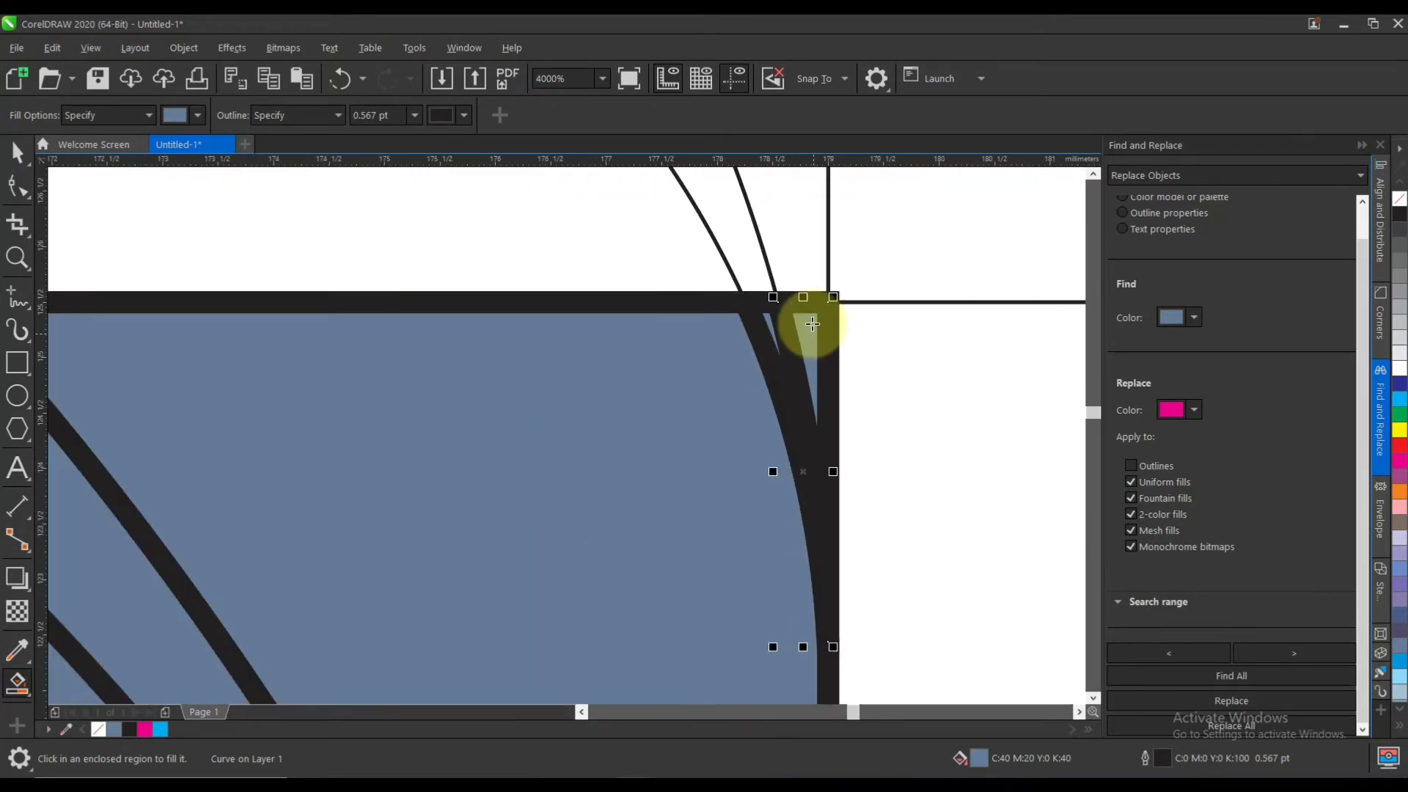
pyautogui.scroll(-2, 805, 284)
pyautogui.scroll(-2, 805, 284)
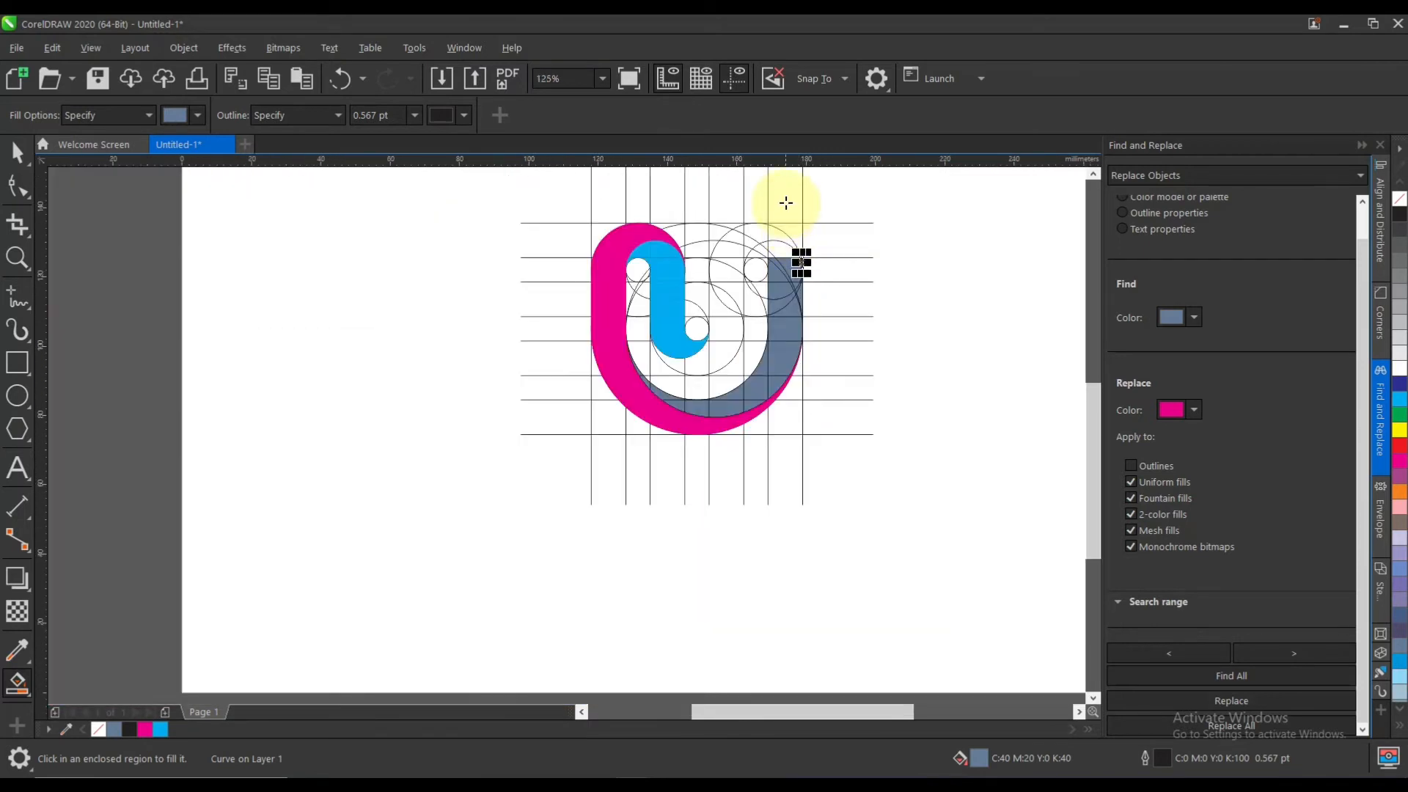
pyautogui.scroll(4, 802, 384)
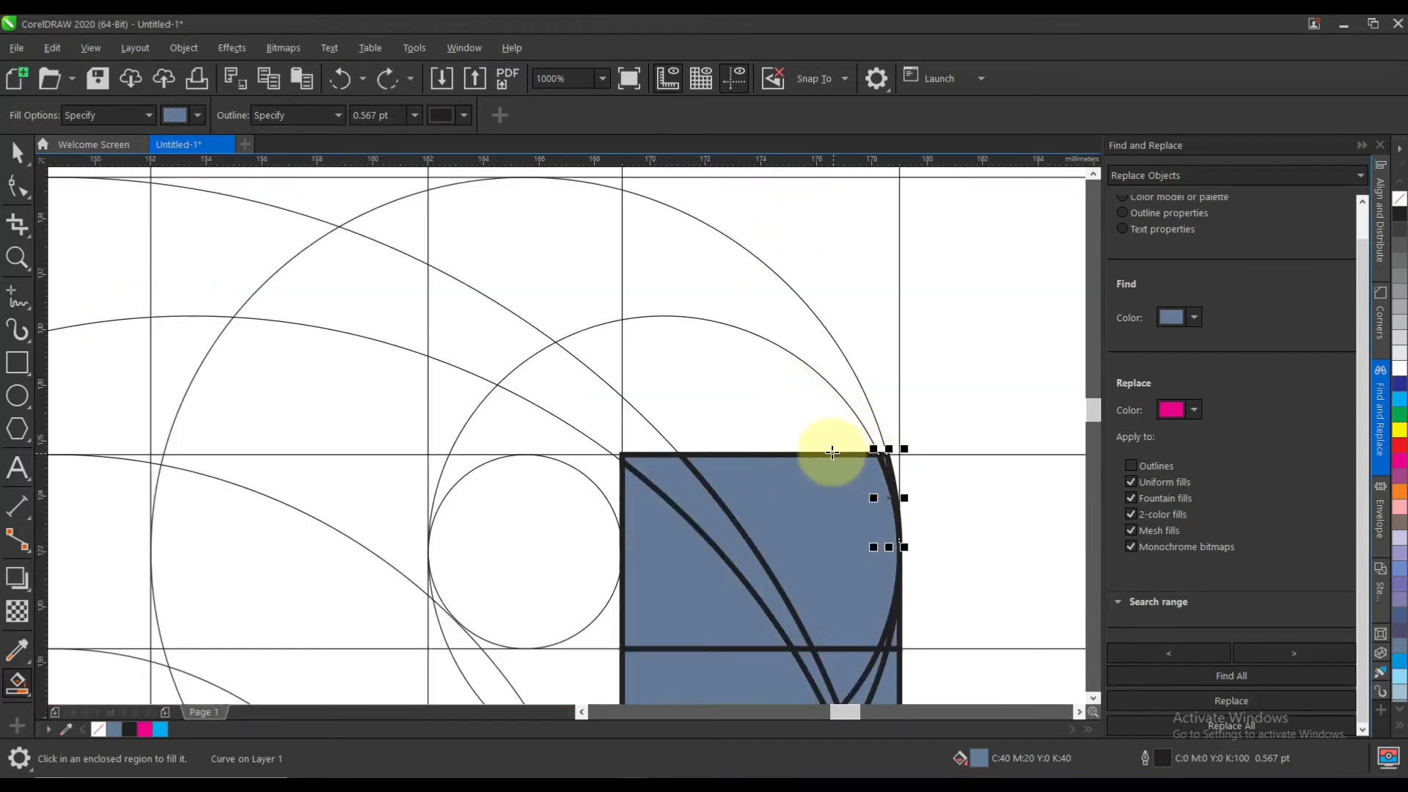
pyautogui.click(832, 436)
# Try to smart-fill the regions along the larger circle's arc between the first and second horizontal lines
pyautogui.click(873, 385)
pyautogui.click(588, 299)
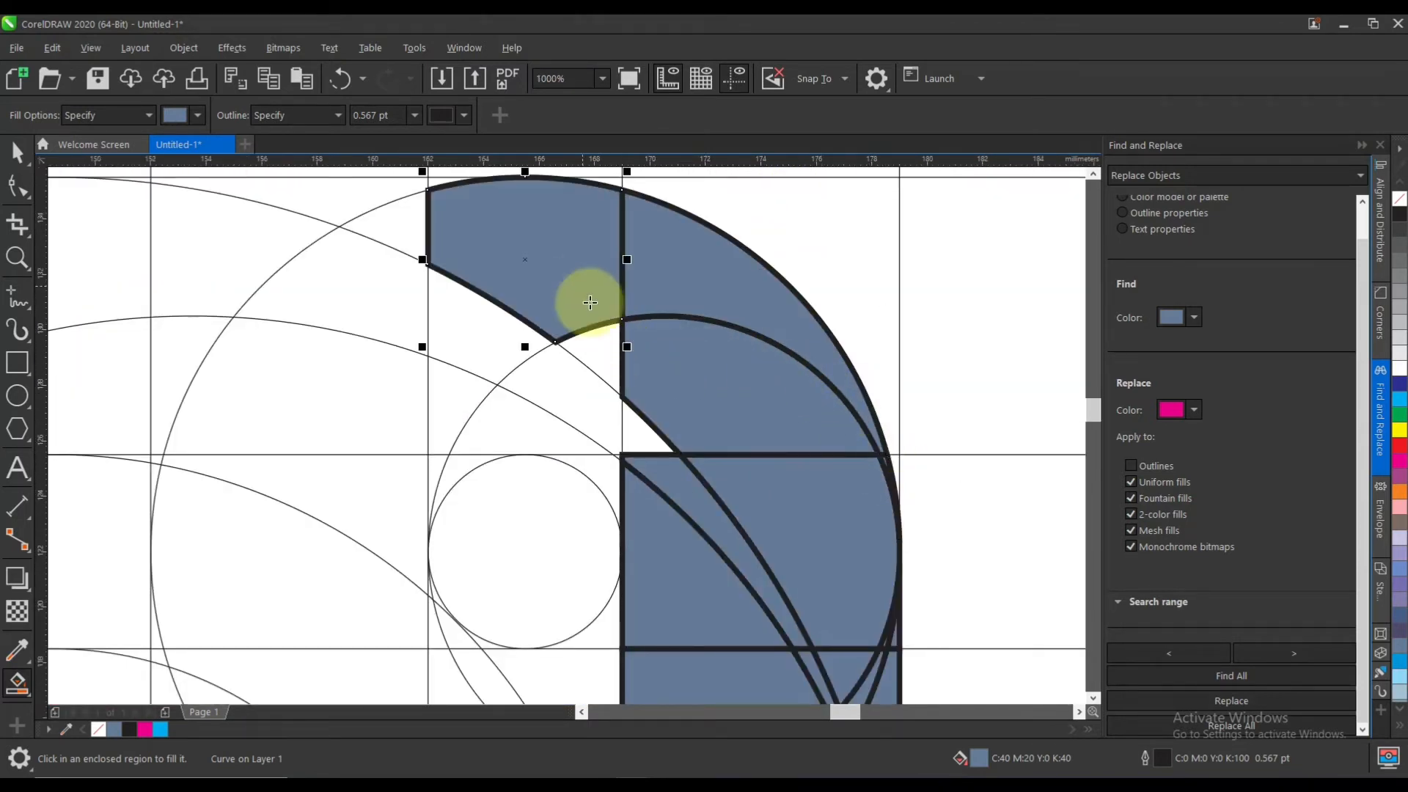
pyautogui.click(510, 330)
pyautogui.click(389, 242)
pyautogui.click(362, 270)
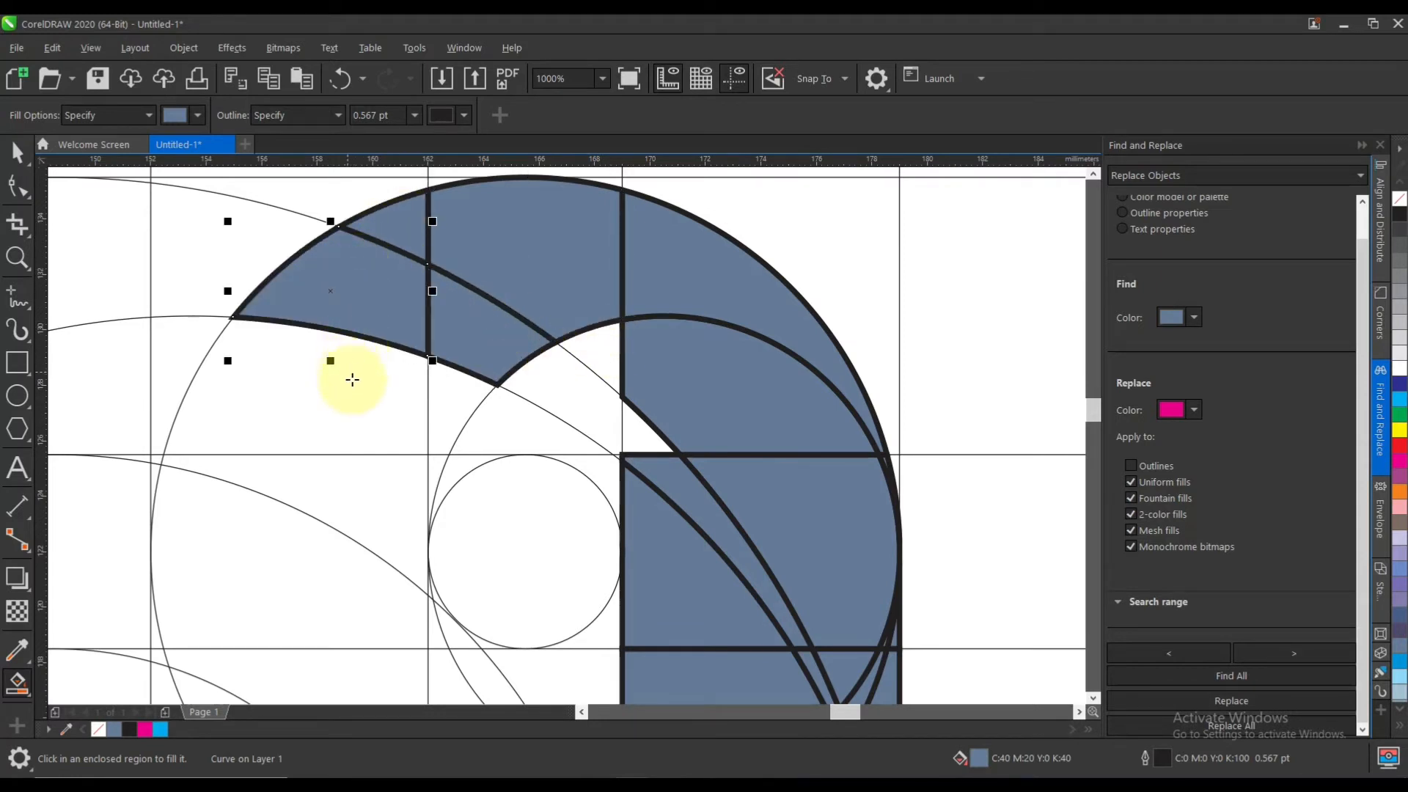
pyautogui.scroll(-2, 370, 392)
pyautogui.scroll(-2, 376, 402)
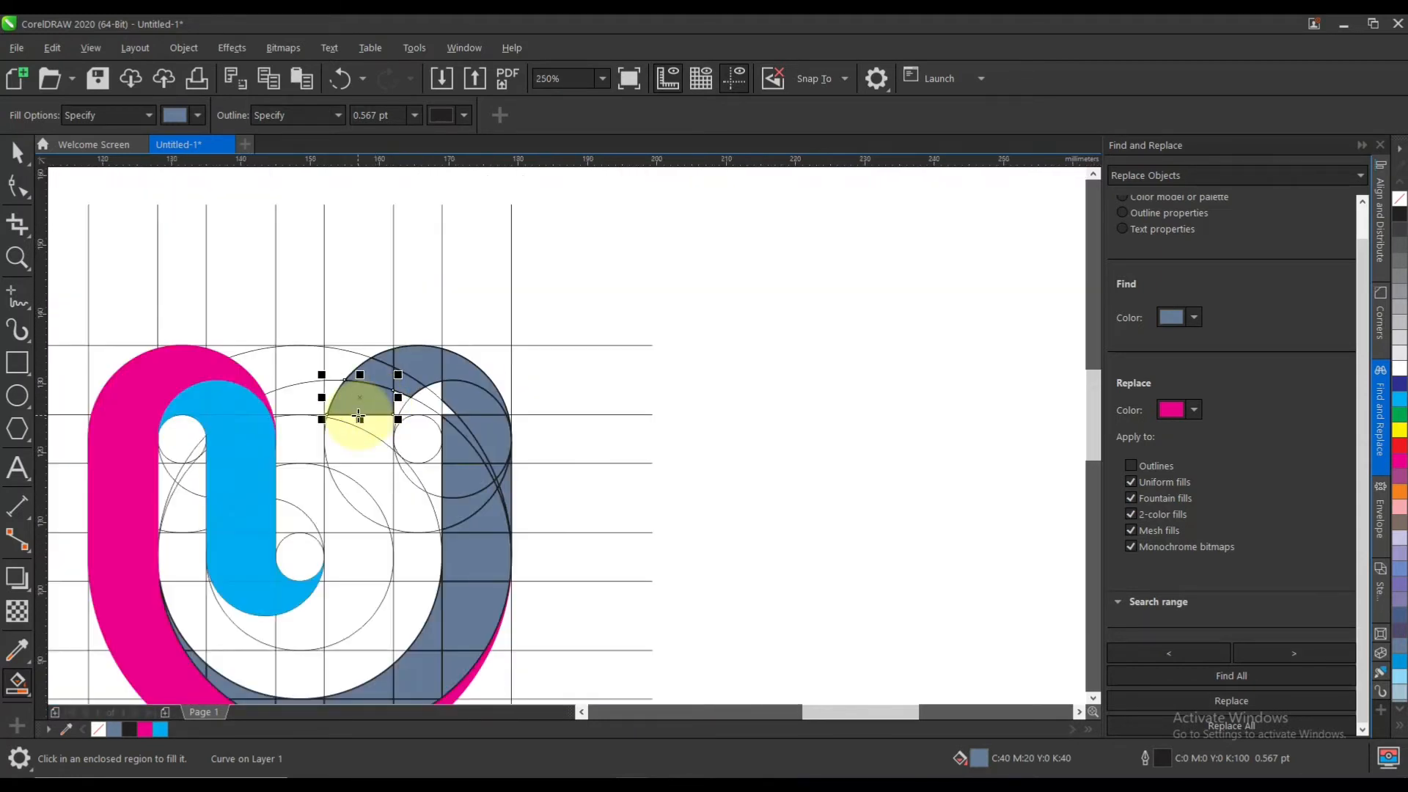
pyautogui.scroll(2, 359, 417)
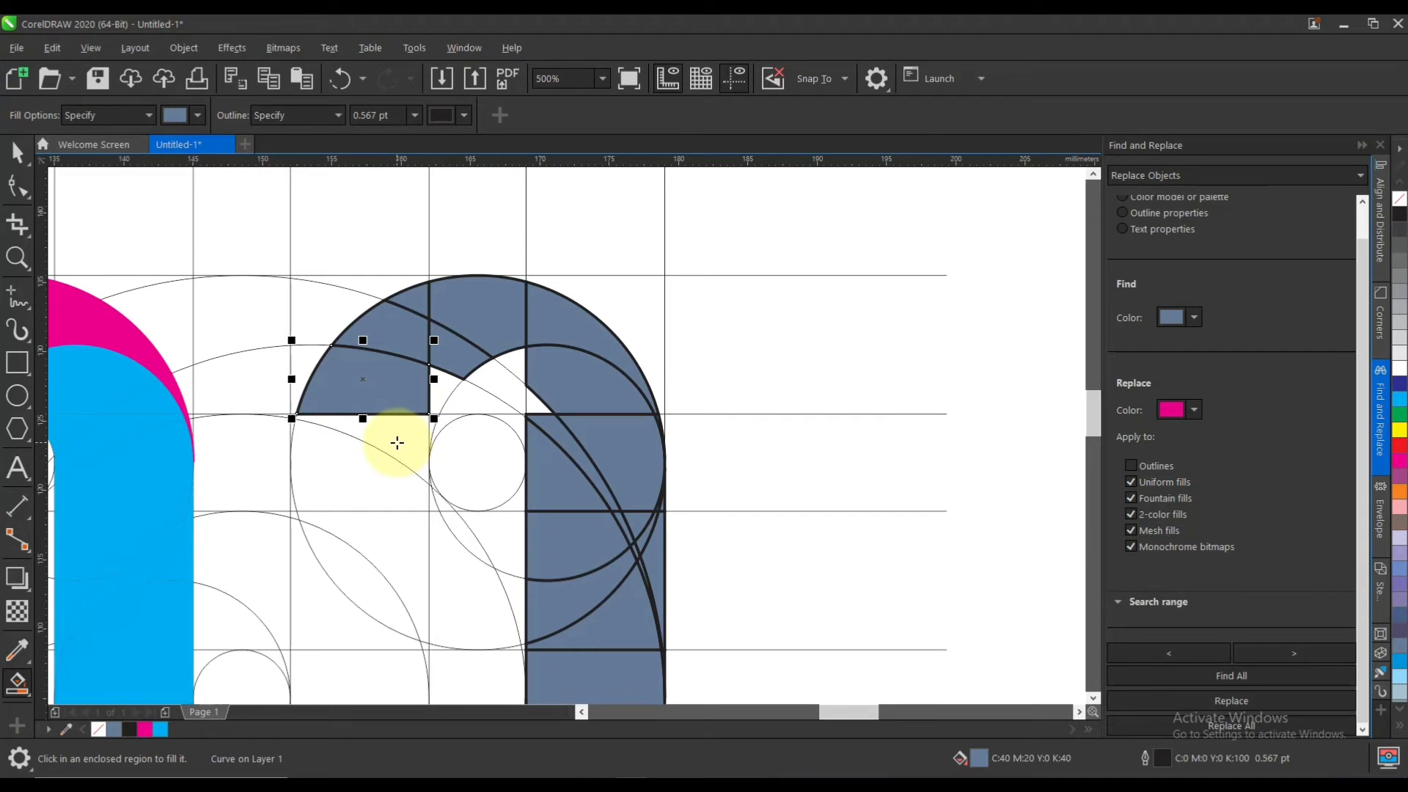
# Try to smart-fill the hook's inner regions under the larger arc, down around the upper half of the small circle
pyautogui.hotkey('ctrl', 'z')
pyautogui.click(520, 397)
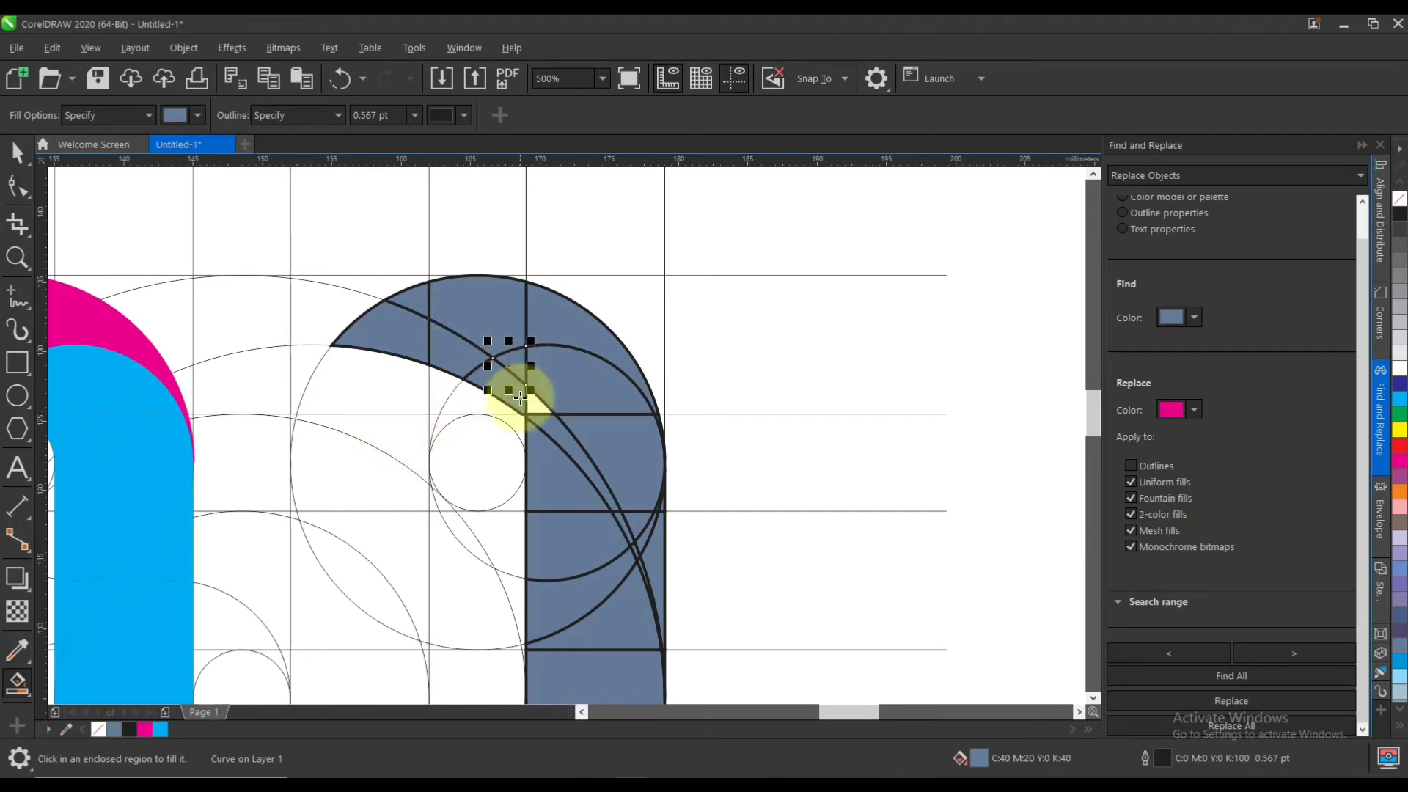
pyautogui.scroll(-2, 473, 441)
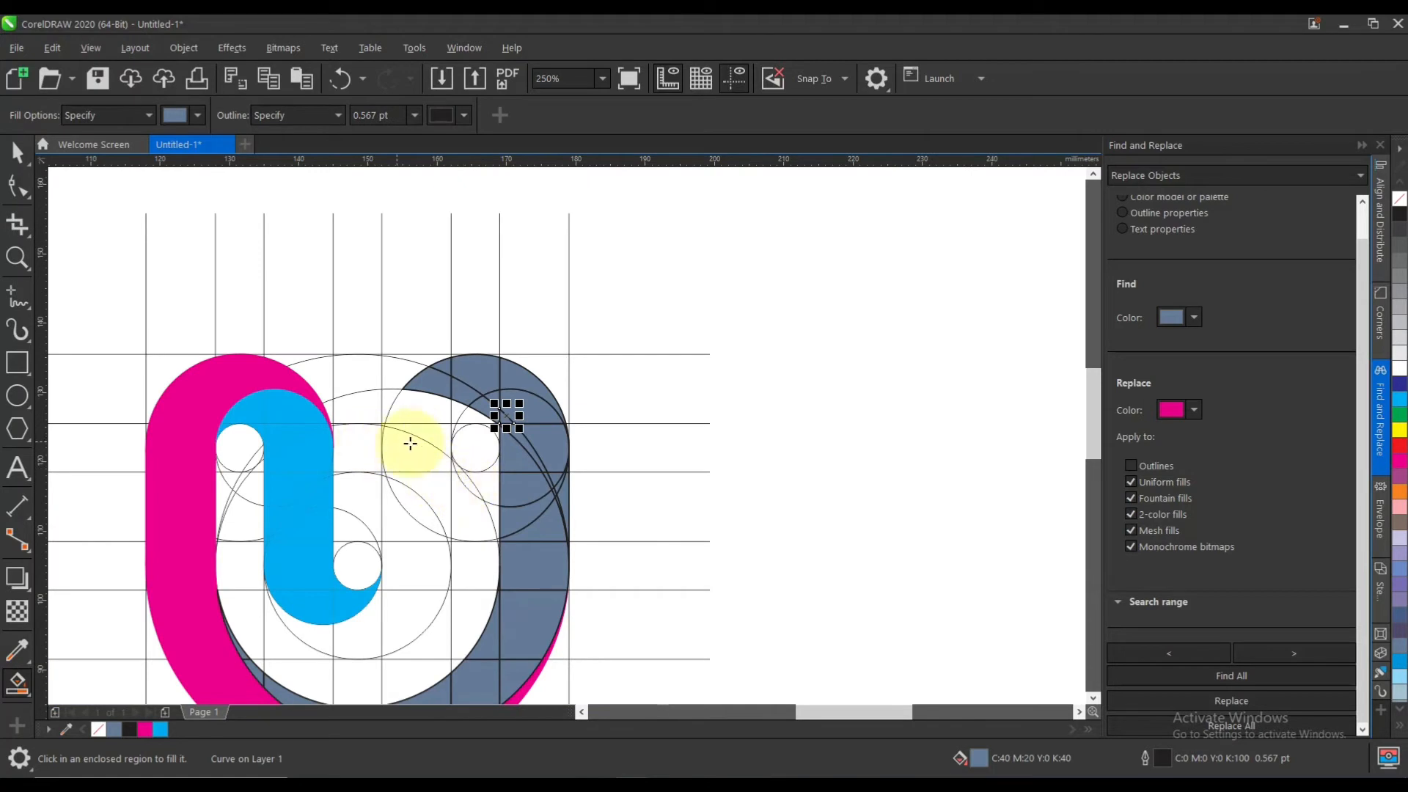
pyautogui.scroll(4, 441, 435)
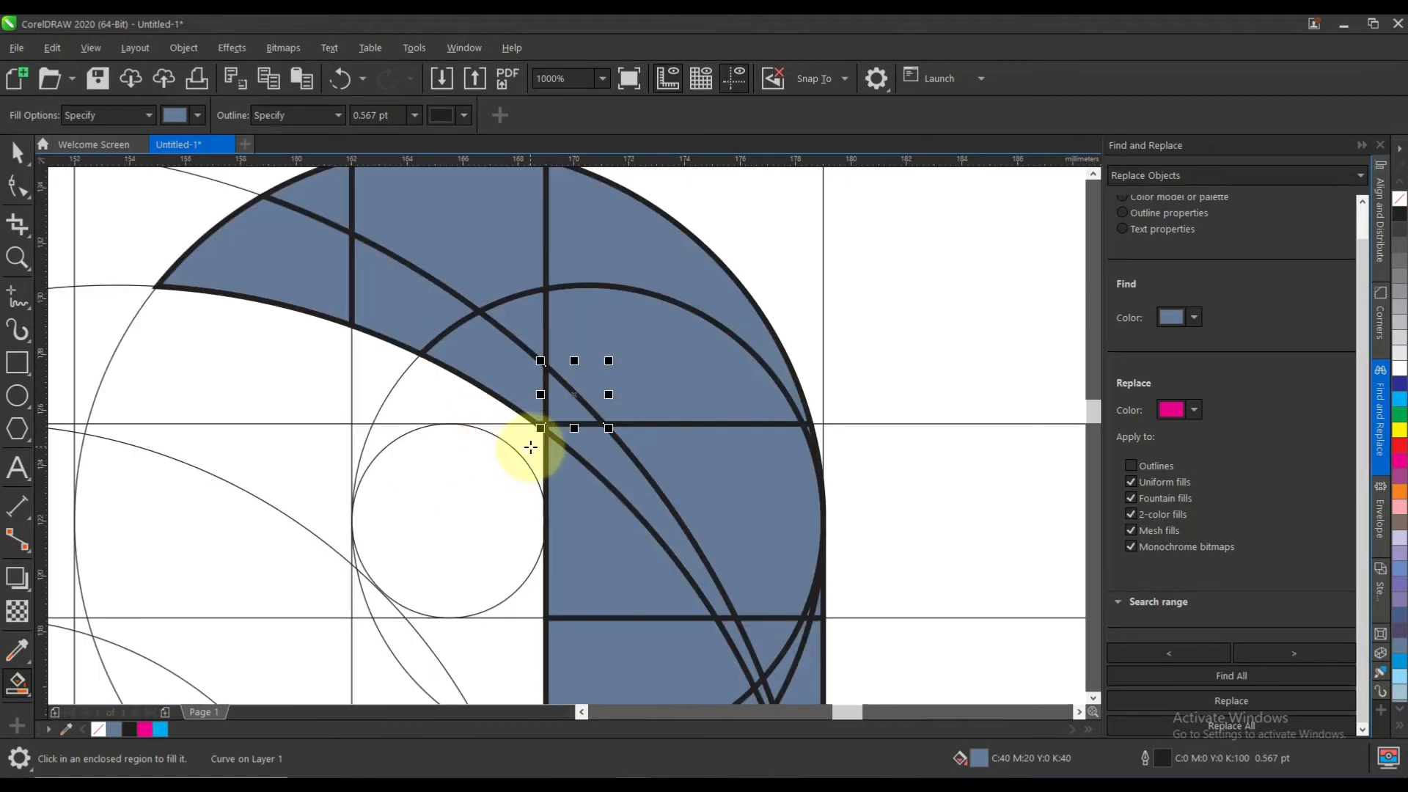
pyautogui.click(516, 438)
pyautogui.click(487, 405)
pyautogui.click(383, 368)
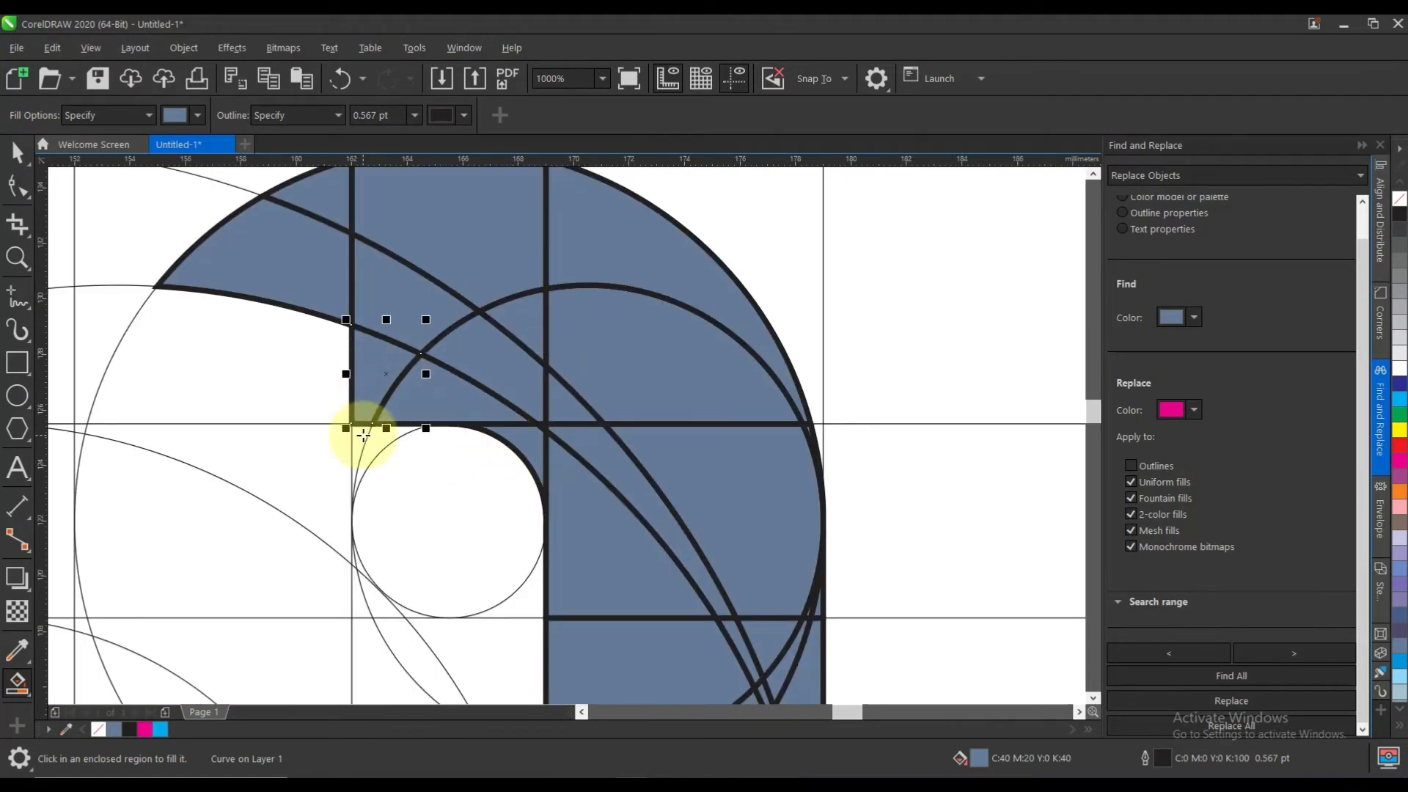
pyautogui.click(361, 436)
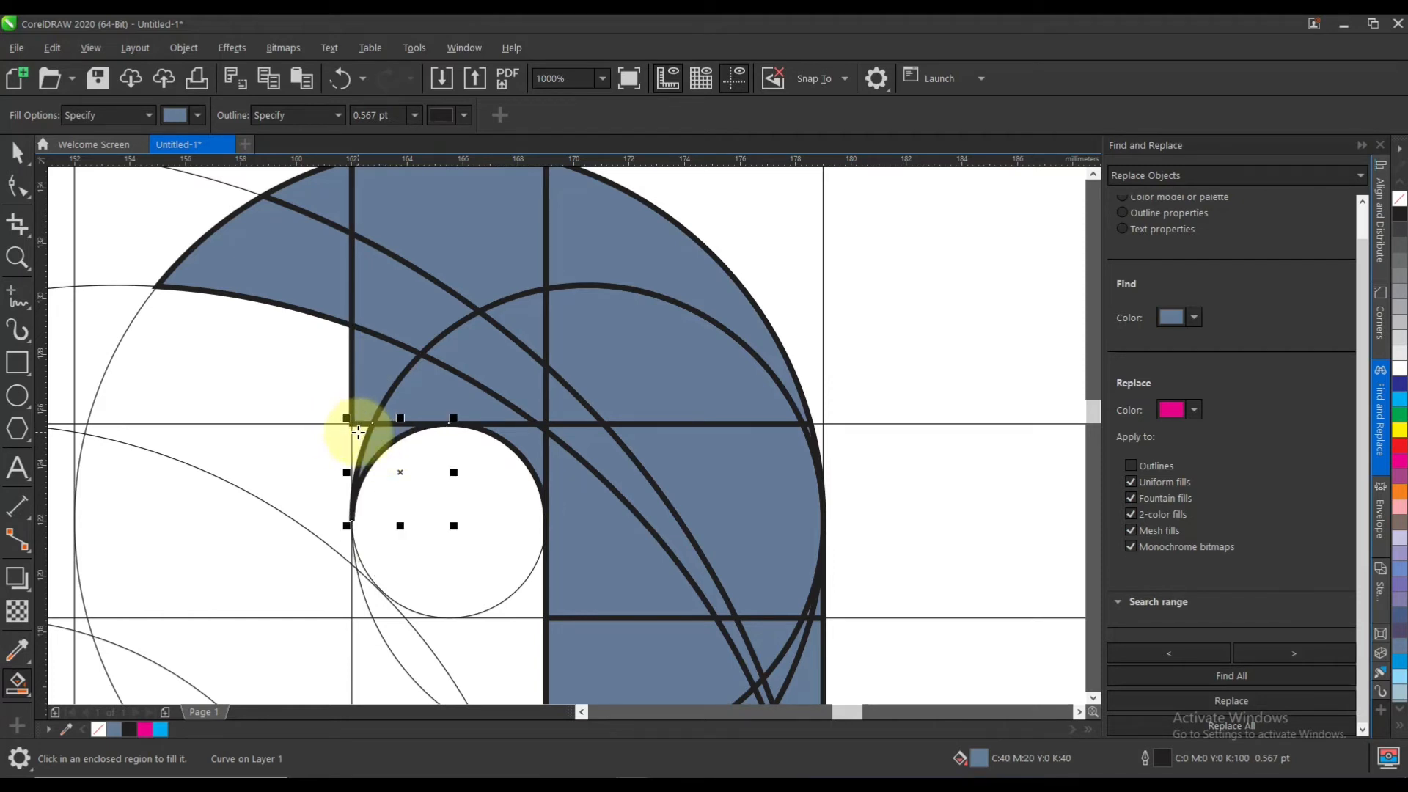
pyautogui.scroll(-2, 317, 434)
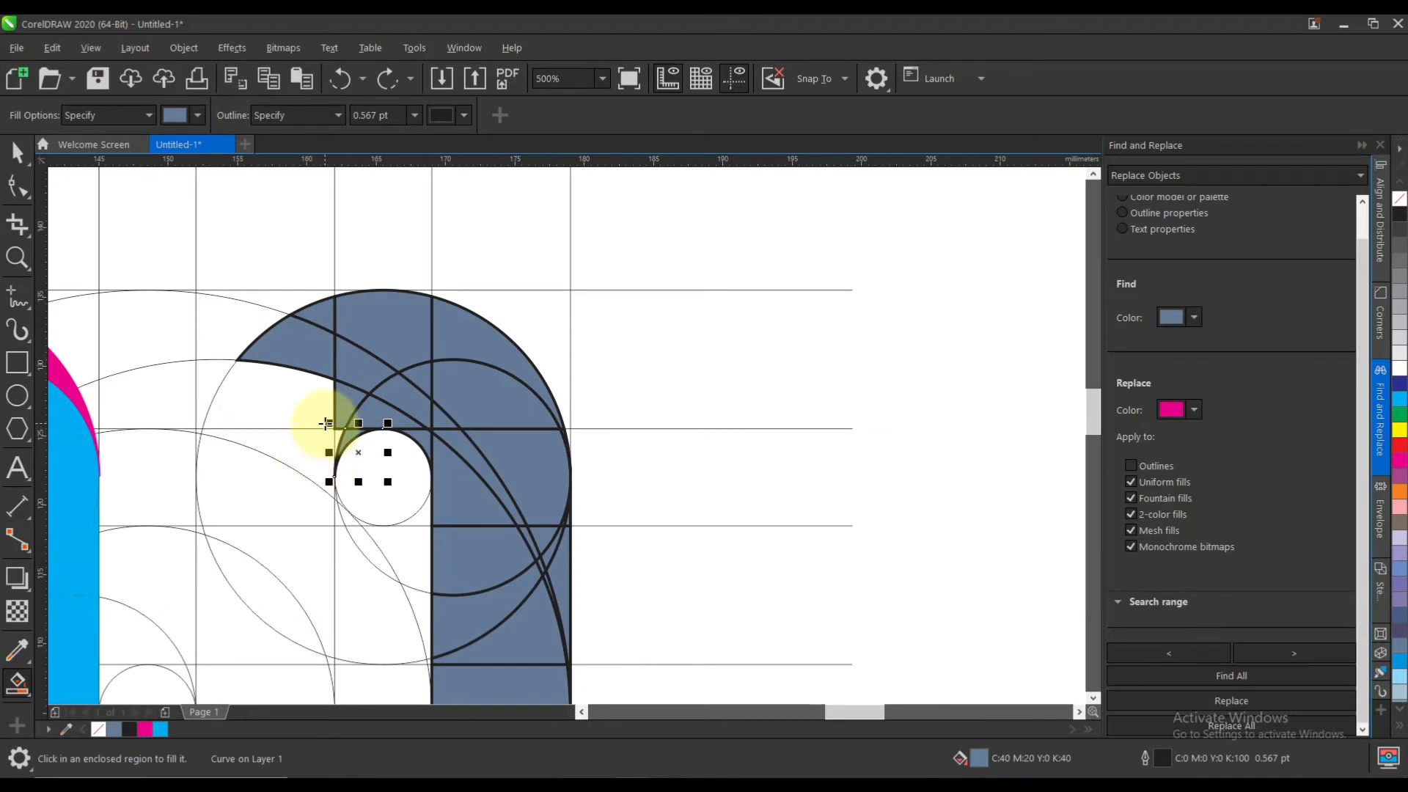
pyautogui.scroll(-2, 523, 453)
pyautogui.scroll(2, 463, 465)
# Smart-fill the right band's hook regions inside the smaller circle's arc, down around the small circle to its tip
pyautogui.click(481, 445)
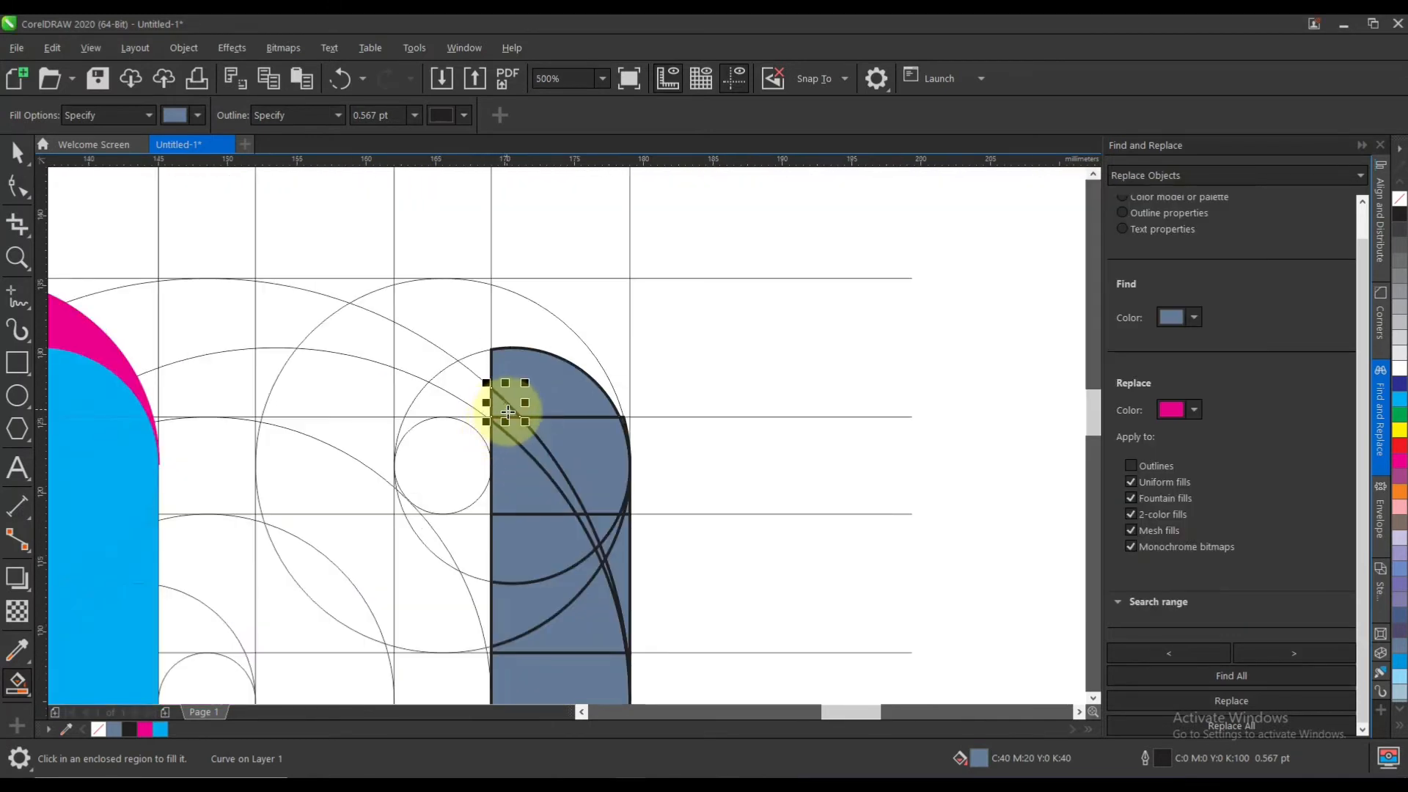
pyautogui.scroll(2, 507, 412)
pyautogui.click(473, 351)
pyautogui.click(411, 371)
pyautogui.click(360, 426)
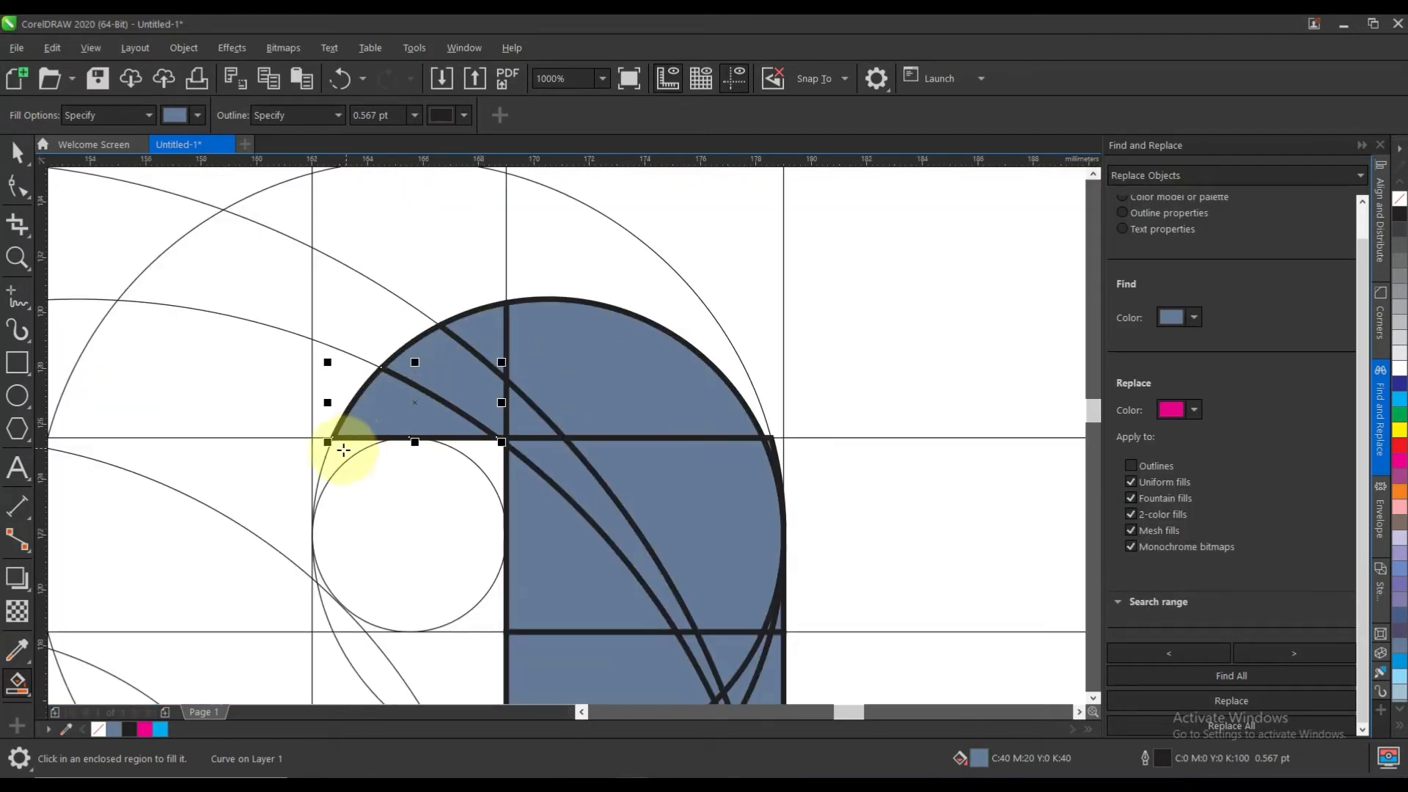
pyautogui.click(344, 450)
pyautogui.click(492, 453)
# Delete the stray sliver outside the smaller circle's arc, just below the second horizontal line
pyautogui.scroll(-4, 616, 457)
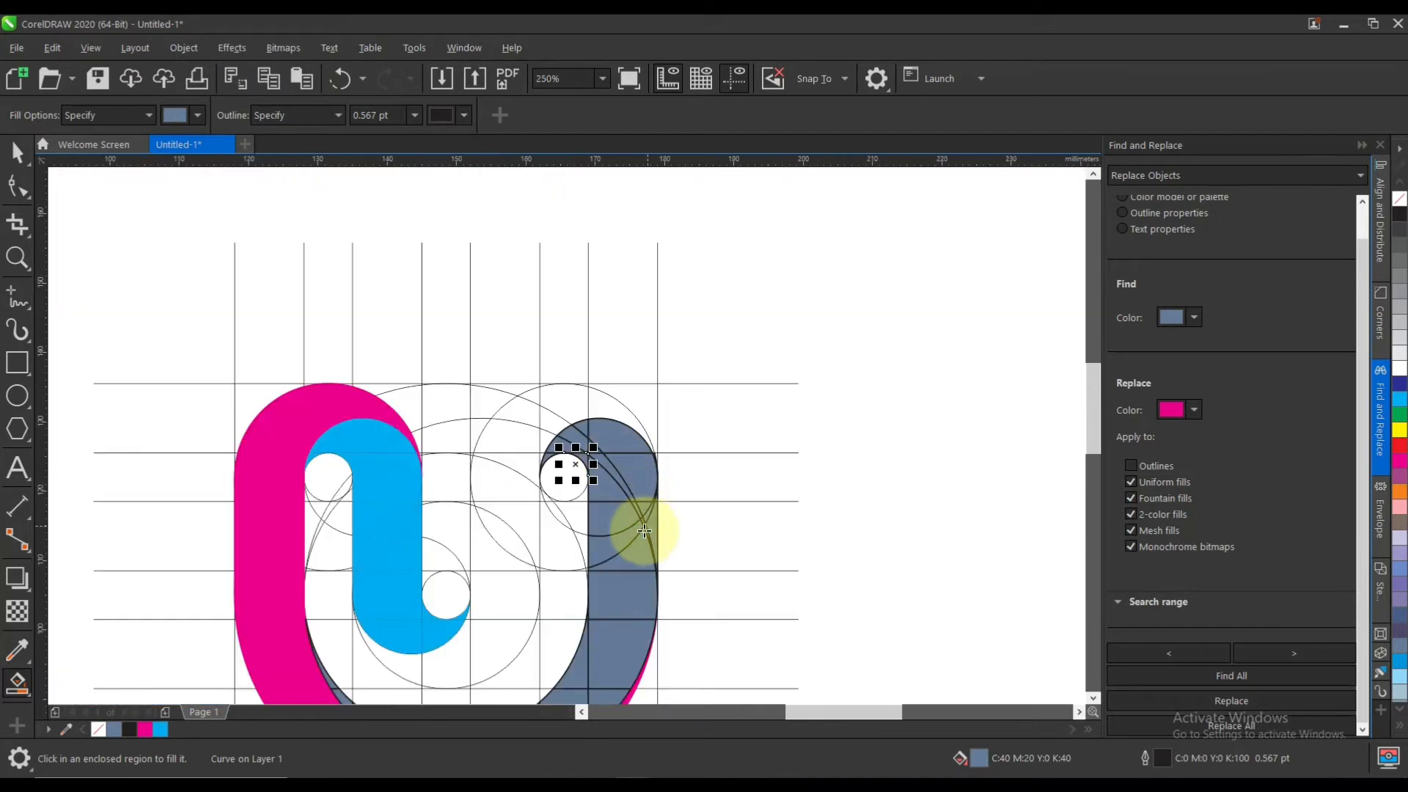
pyautogui.scroll(4, 645, 462)
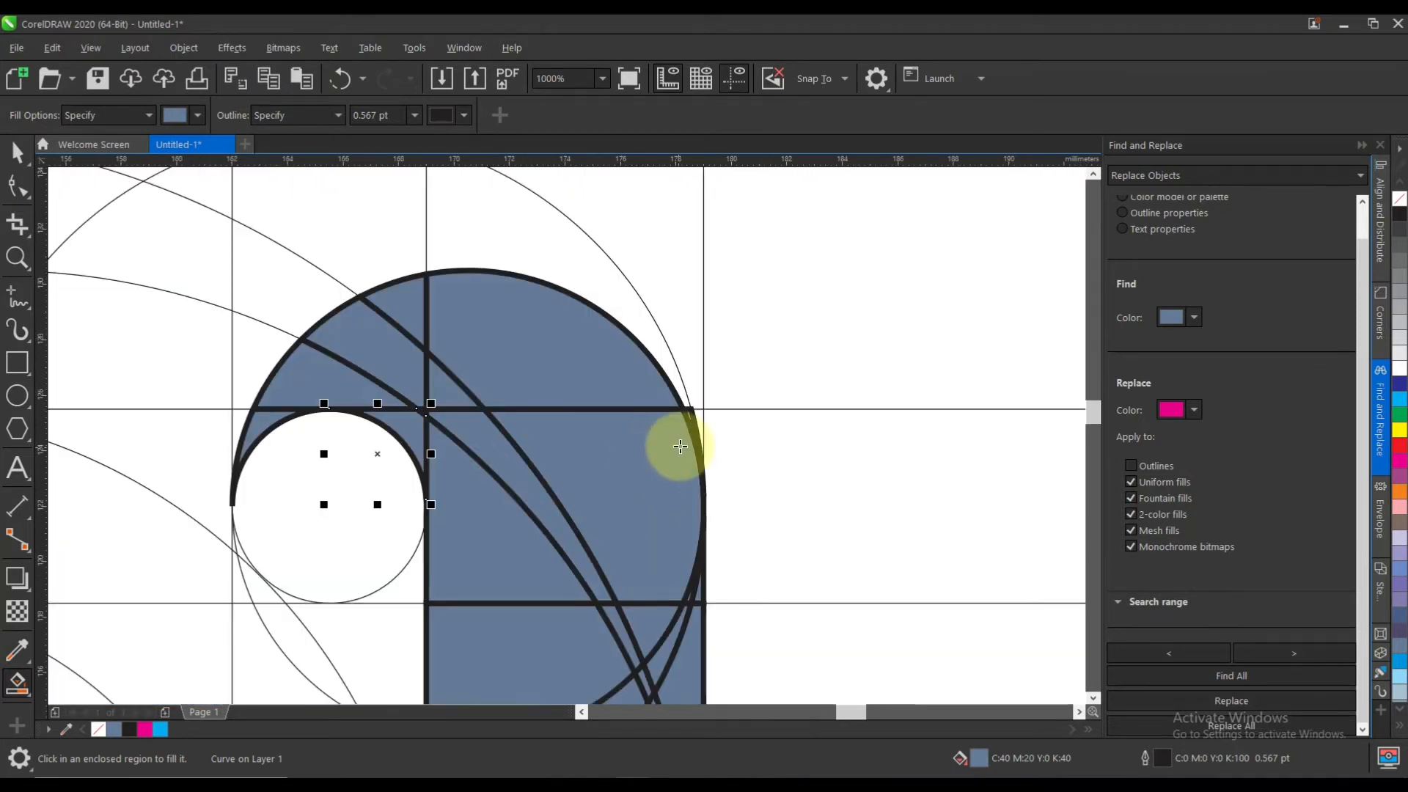
pyautogui.scroll(4, 680, 447)
pyautogui.click(17, 151)
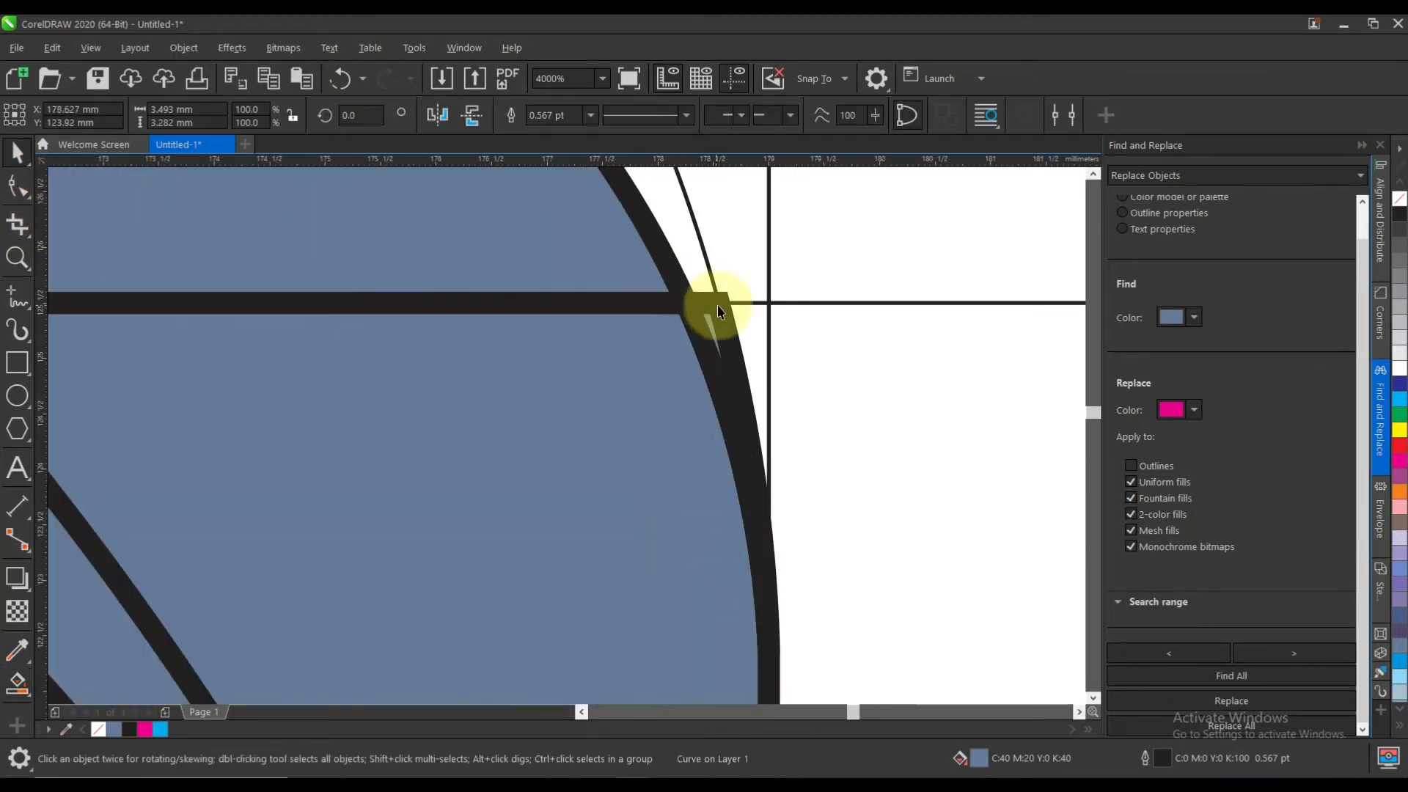
pyautogui.moveTo(718, 307); pyautogui.dragTo(739, 276)
pyautogui.press('Delete')
pyautogui.scroll(-3, 723, 447)
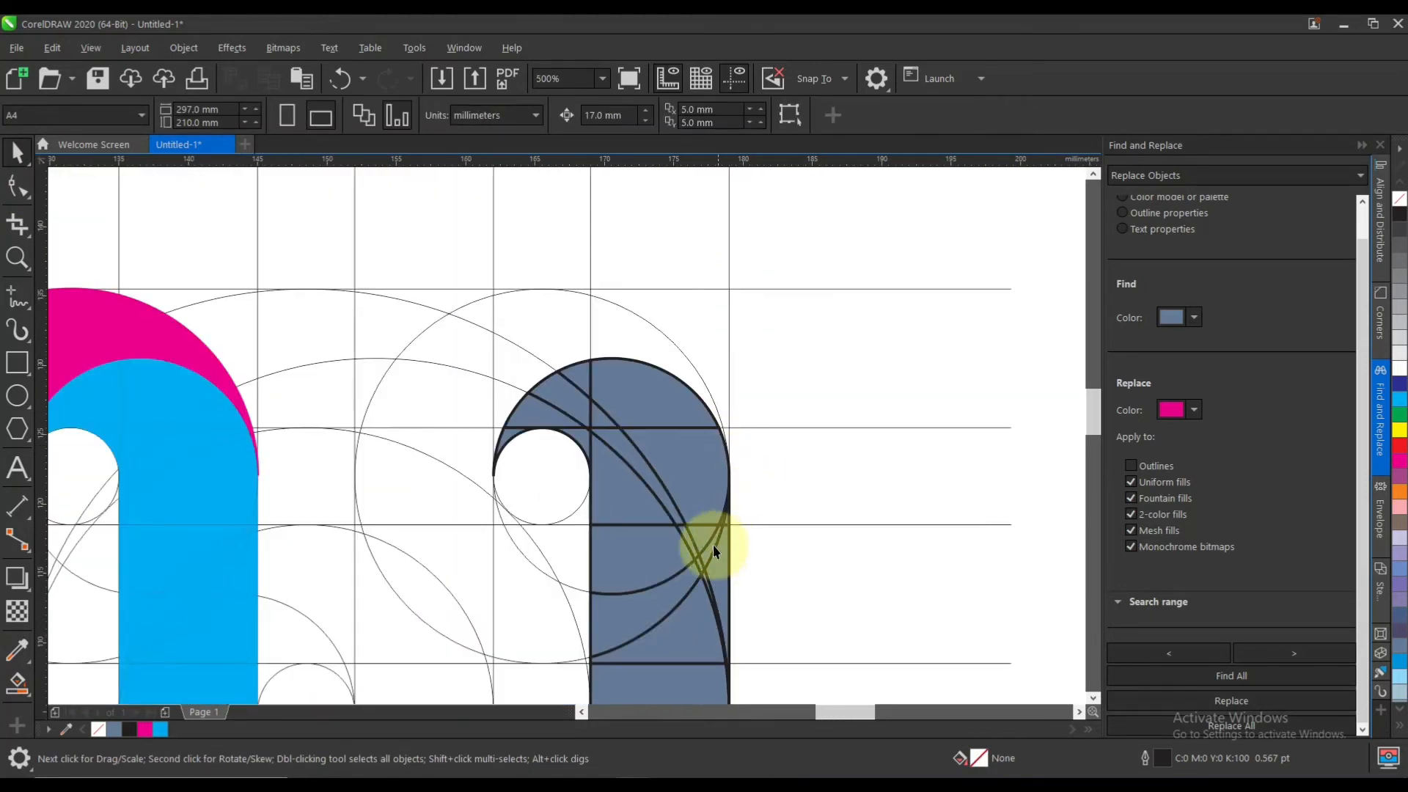
# Find all grey-blue filled objects, group them, fill the group green (C100 M0 Y100 K0) and remove its outline
pyautogui.scroll(-2, 592, 424)
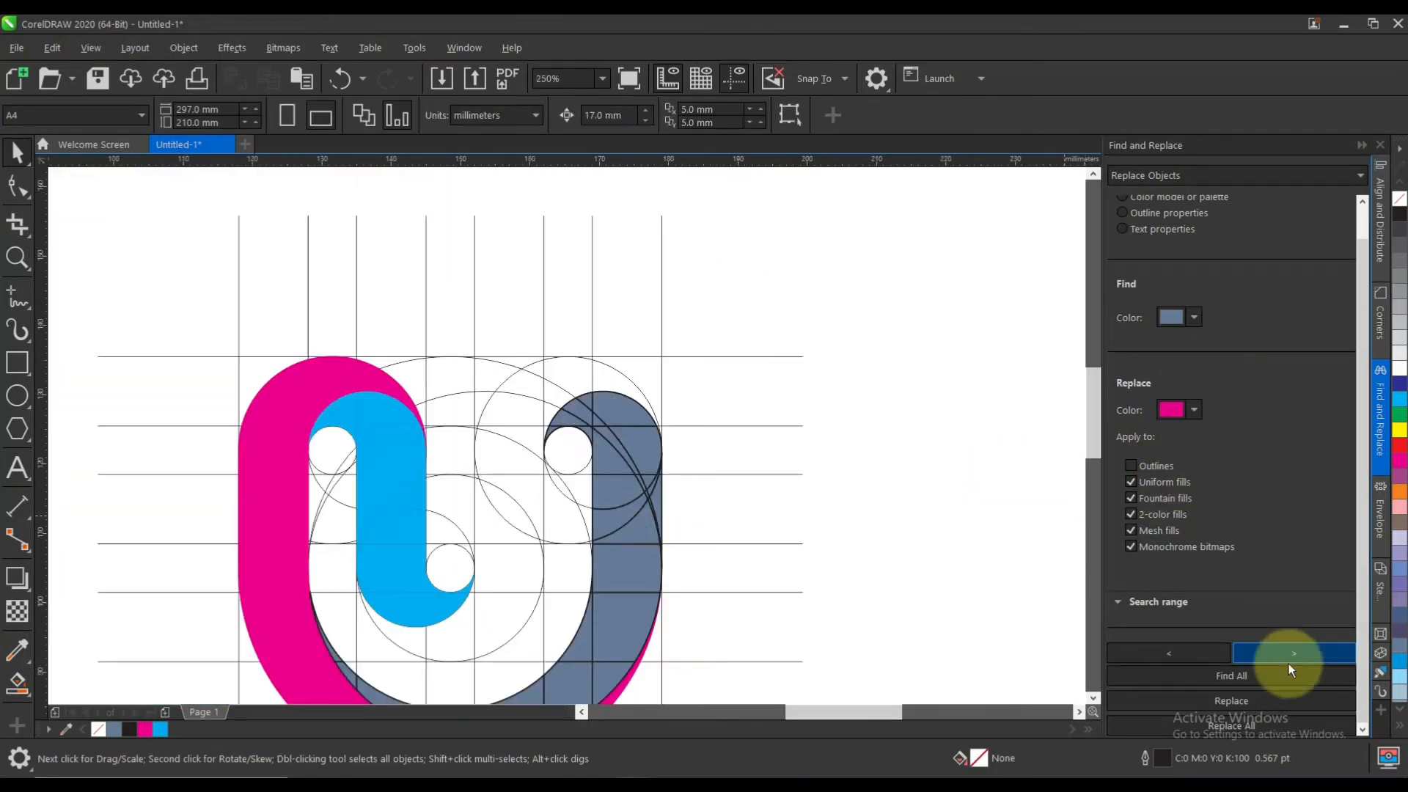
pyautogui.click(1251, 673)
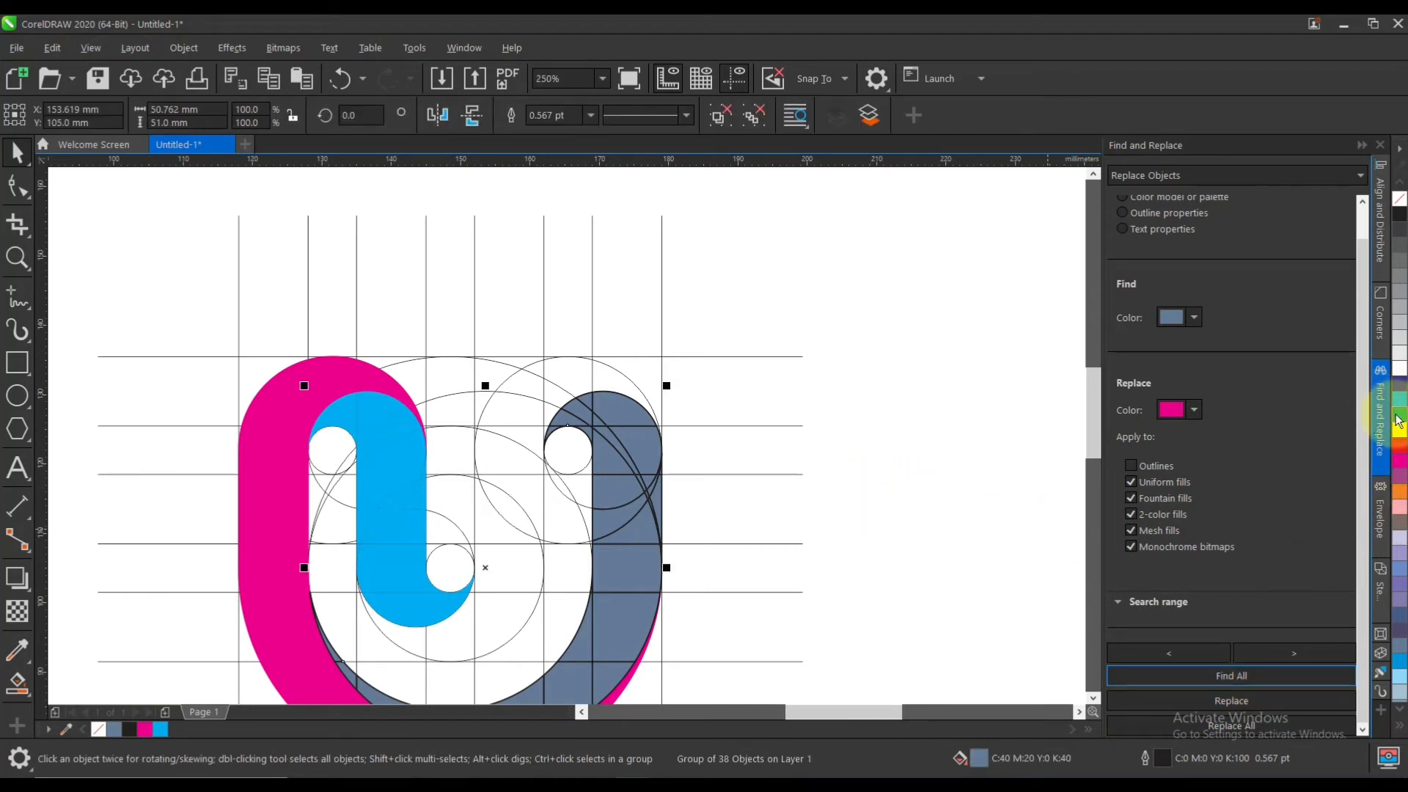
pyautogui.rightClick(1398, 201)
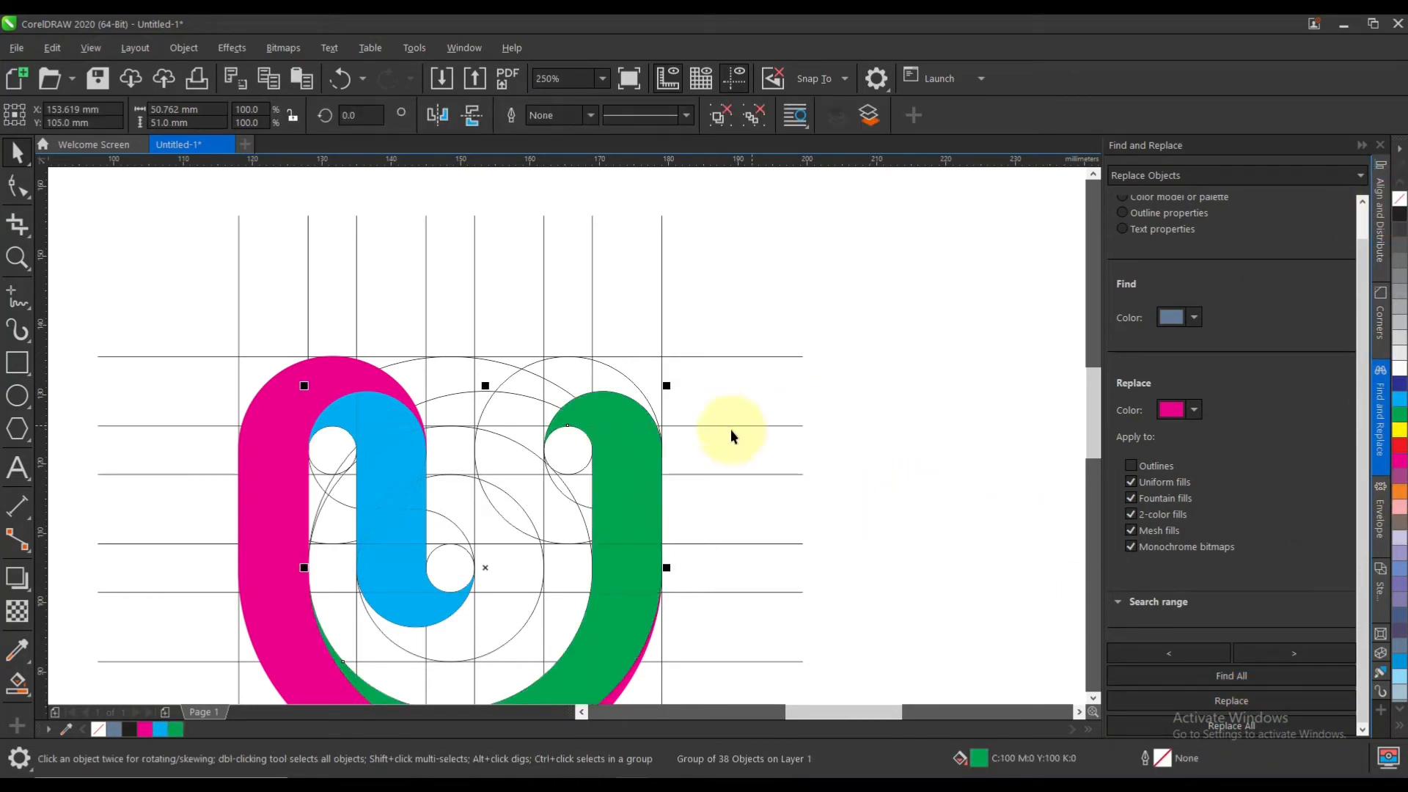
pyautogui.scroll(-2, 731, 429)
pyautogui.scroll(2, 635, 464)
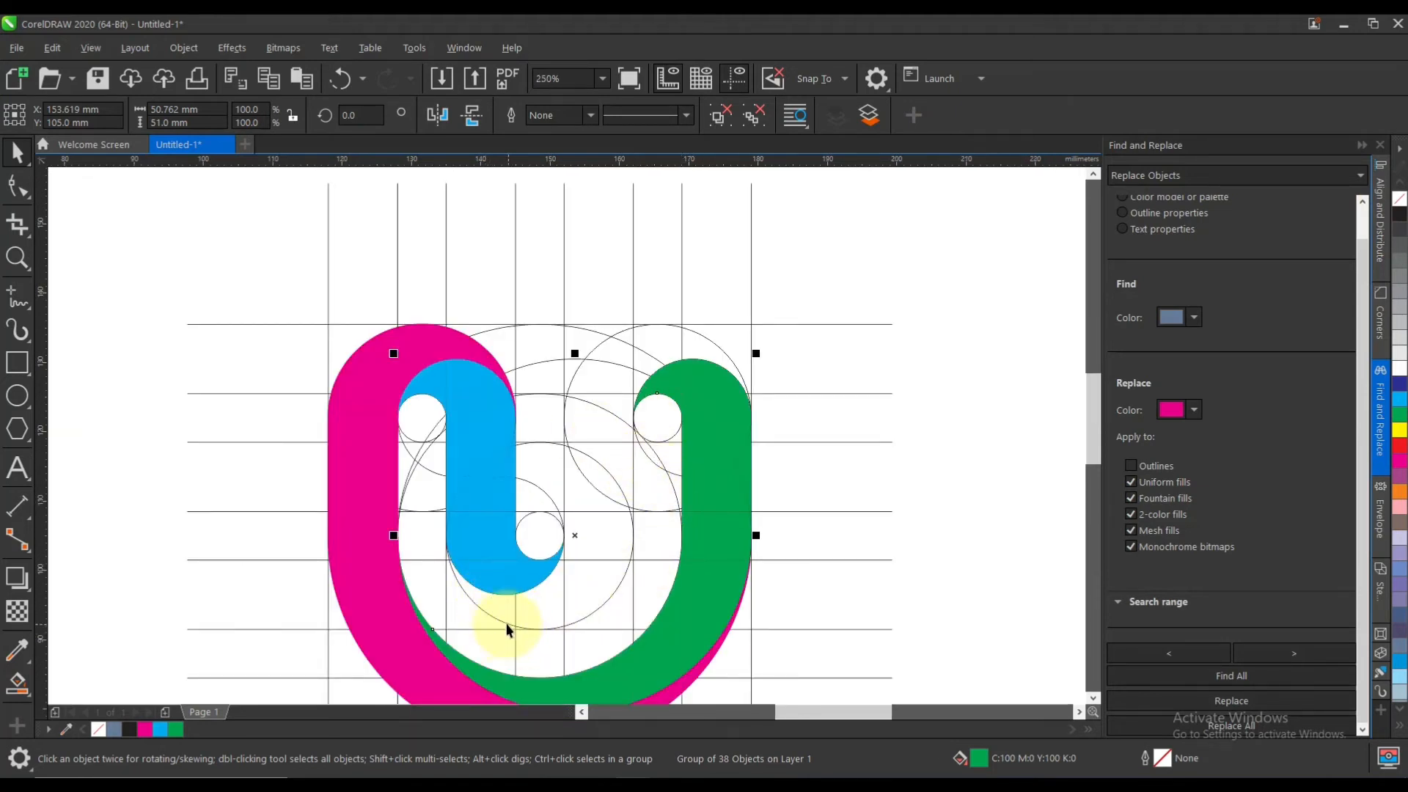
# Smart-fill the regions below the cyan curve down to the sixth horizontal line, including the thin slivers at its outer tip
pyautogui.click(18, 683)
pyautogui.scroll(4, 564, 652)
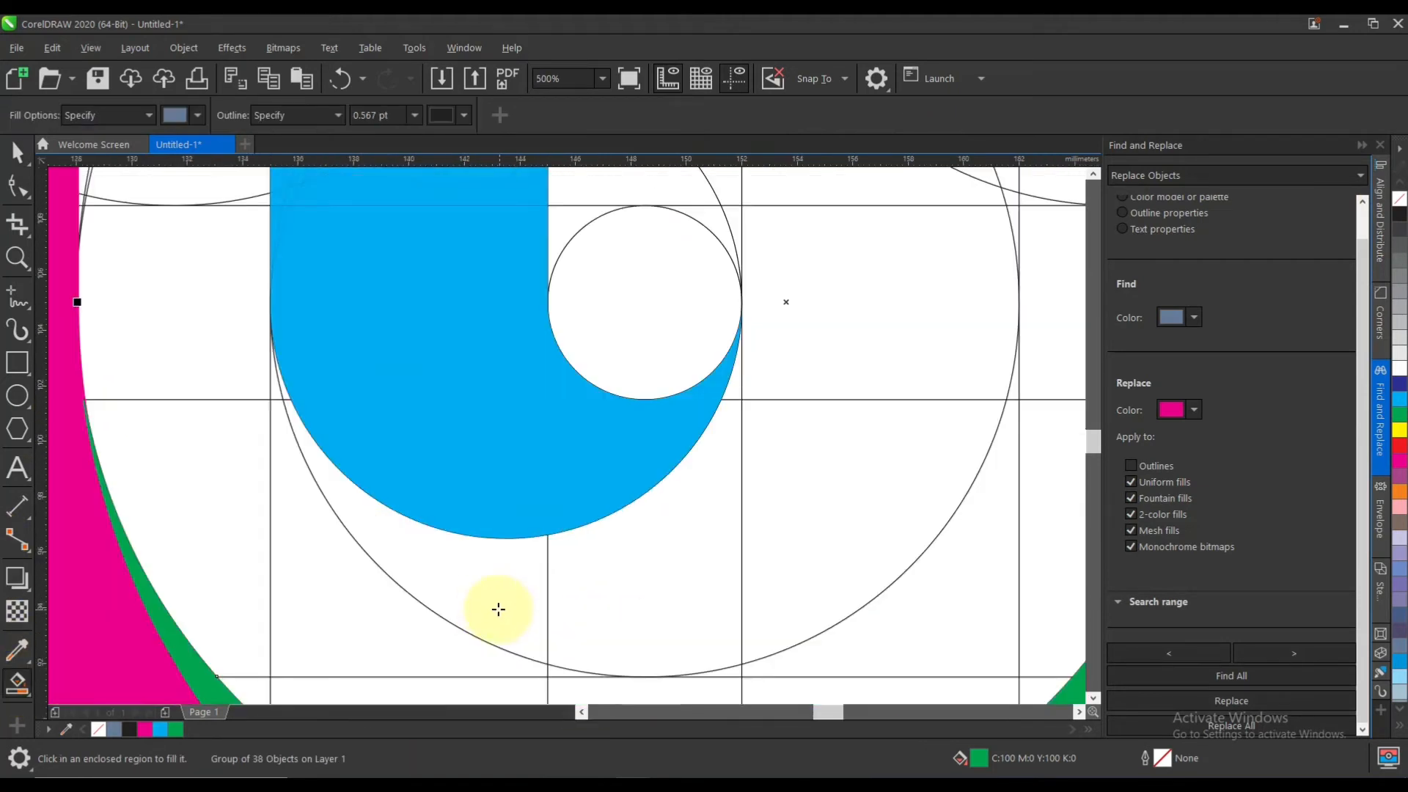
pyautogui.click(477, 588)
pyautogui.scroll(4, 245, 355)
pyautogui.click(378, 468)
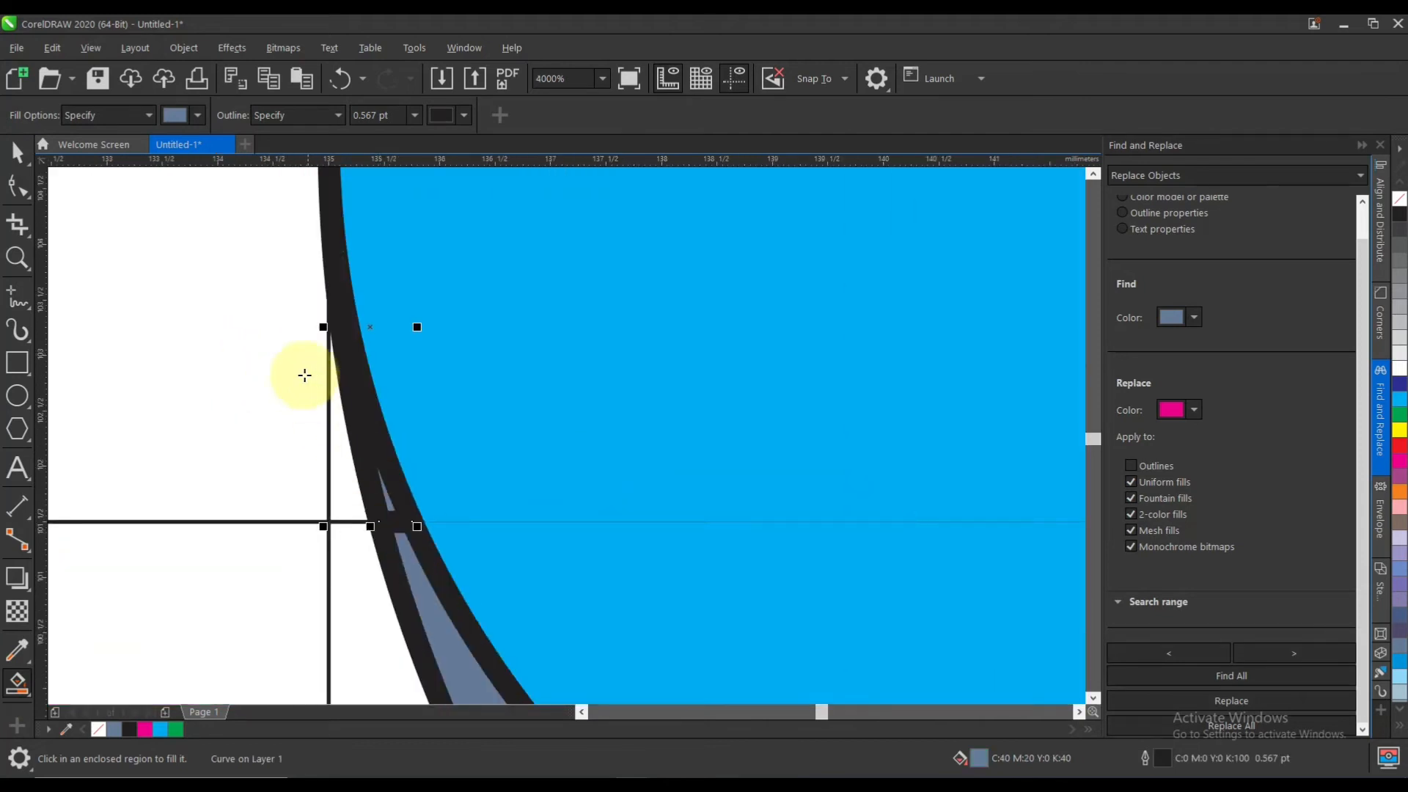
pyautogui.scroll(-4, 301, 374)
pyautogui.click(653, 601)
pyautogui.click(867, 577)
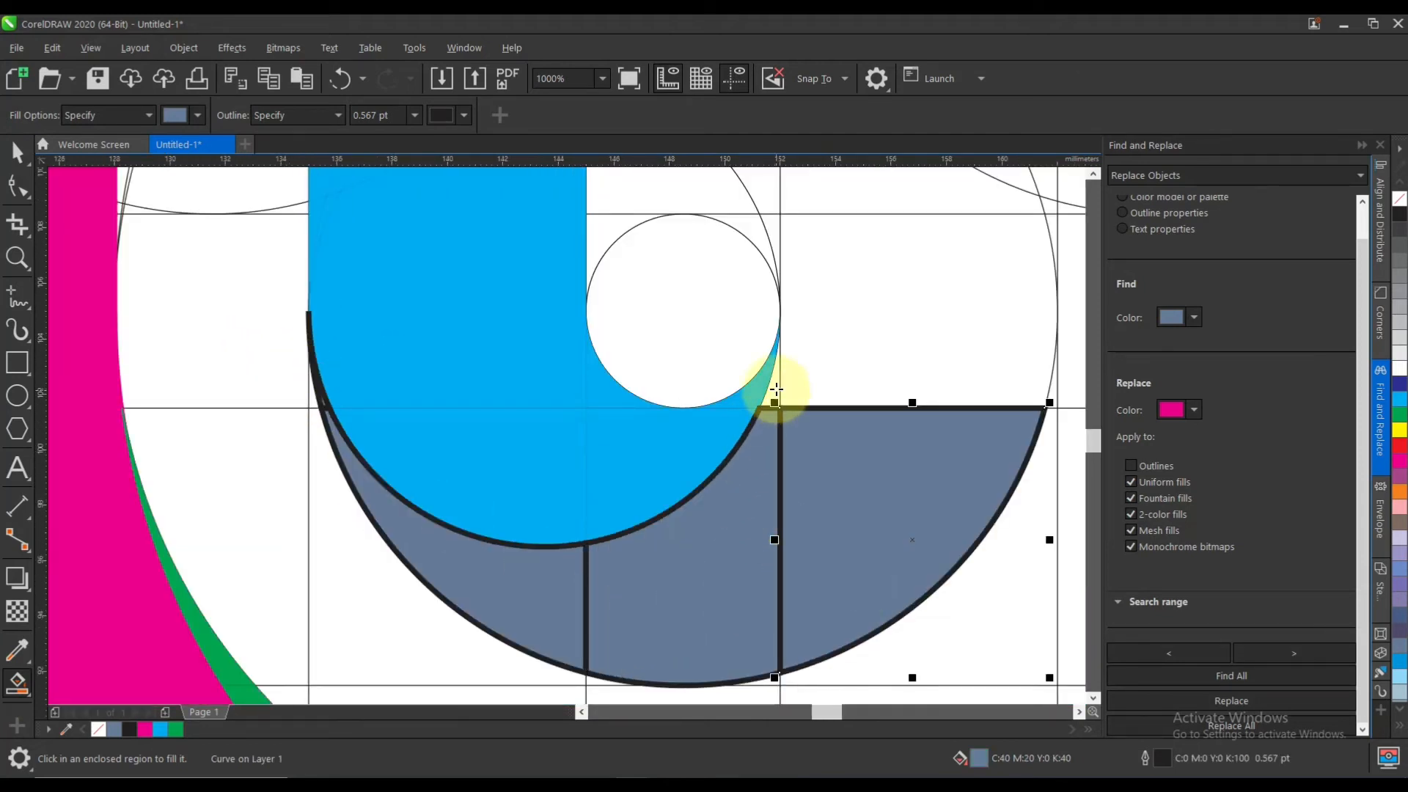
# Smart-fill the sliver beside the cyan tip and the inner band's cell between the fifth and fourth horizontal lines
pyautogui.click(776, 385)
pyautogui.click(855, 389)
pyautogui.scroll(-2, 856, 390)
pyautogui.scroll(4, 927, 288)
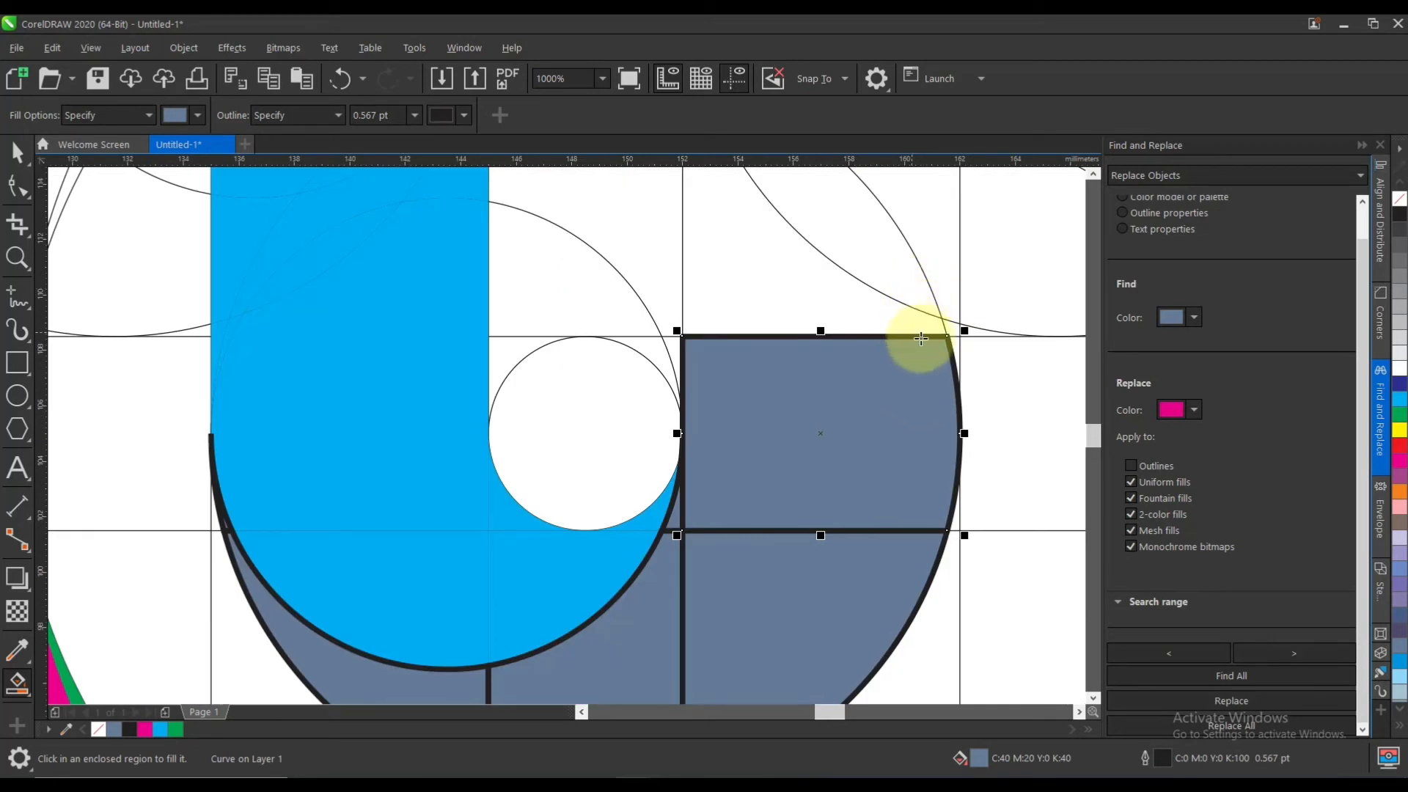
# Smart-fill the inner band's arc-divided regions between the fourth and third horizontal lines, including the lens shape and corner pieces
pyautogui.click(940, 312)
pyautogui.click(834, 299)
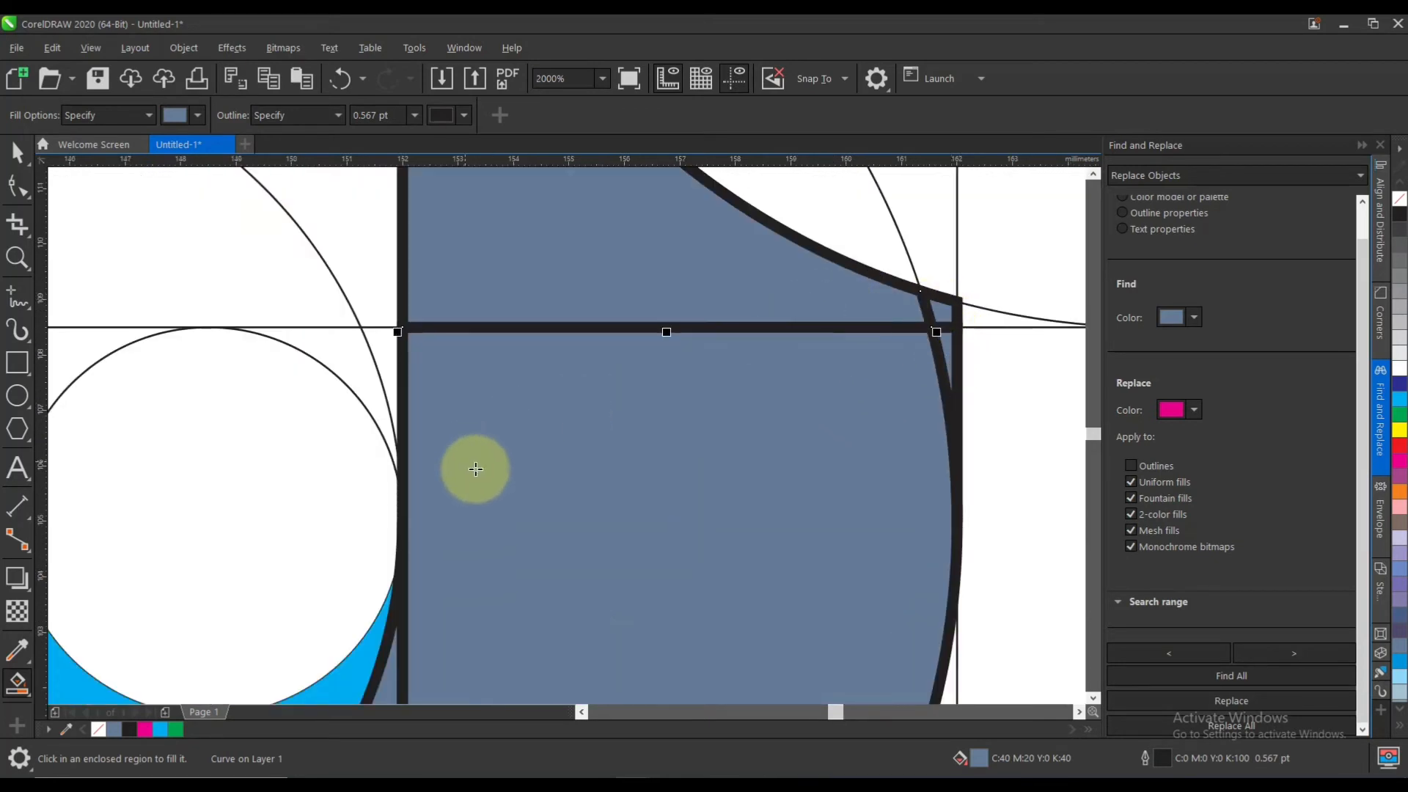
pyautogui.scroll(-4, 570, 495)
pyautogui.click(631, 414)
pyautogui.scroll(2, 625, 411)
pyautogui.click(643, 418)
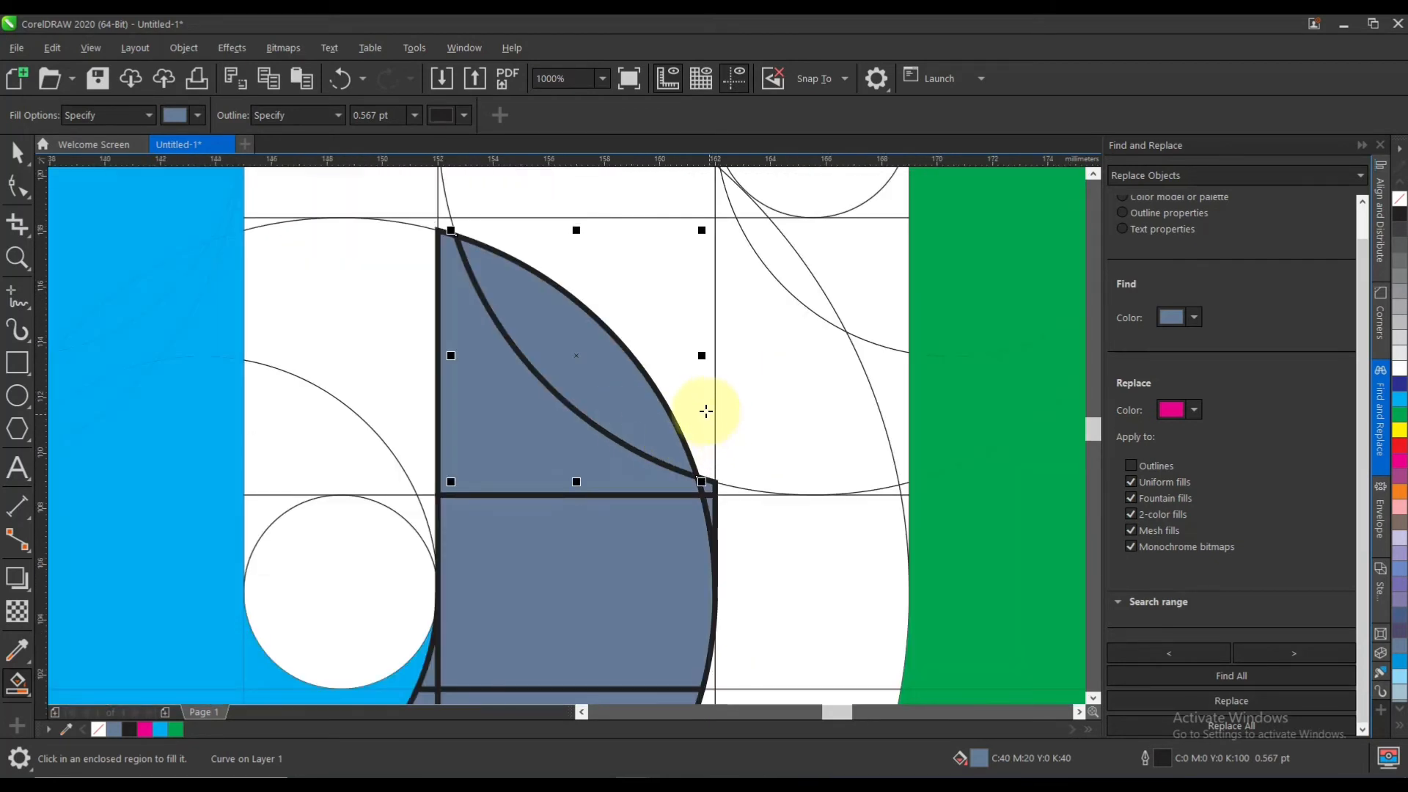
pyautogui.click(707, 409)
# Smart-fill the inner band's large region above the third horizontal line and the slivers along the fifth vertical line
pyautogui.scroll(-2, 670, 455)
pyautogui.scroll(2, 669, 381)
pyautogui.click(541, 409)
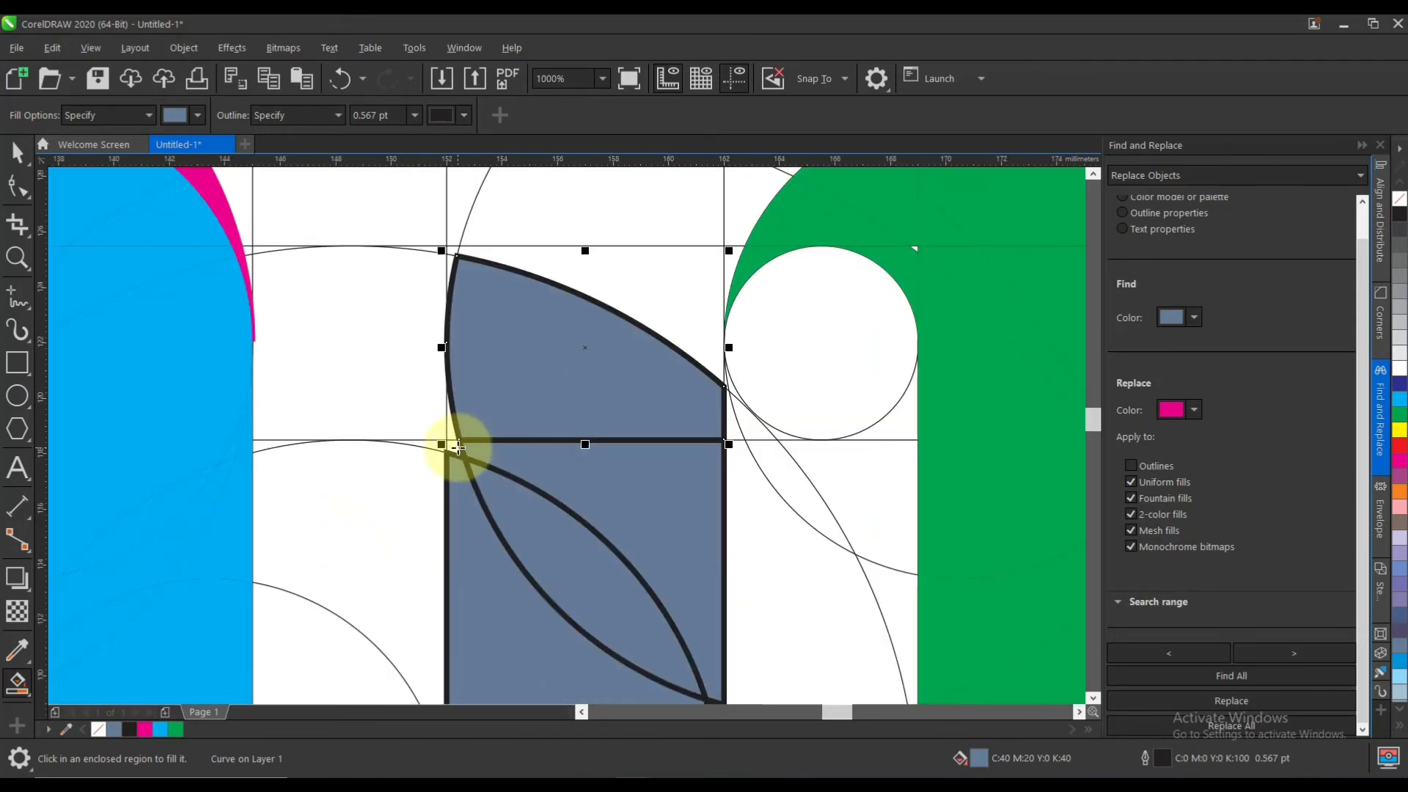
pyautogui.click(455, 446)
pyautogui.scroll(2, 452, 438)
pyautogui.click(453, 412)
pyautogui.scroll(-2, 516, 467)
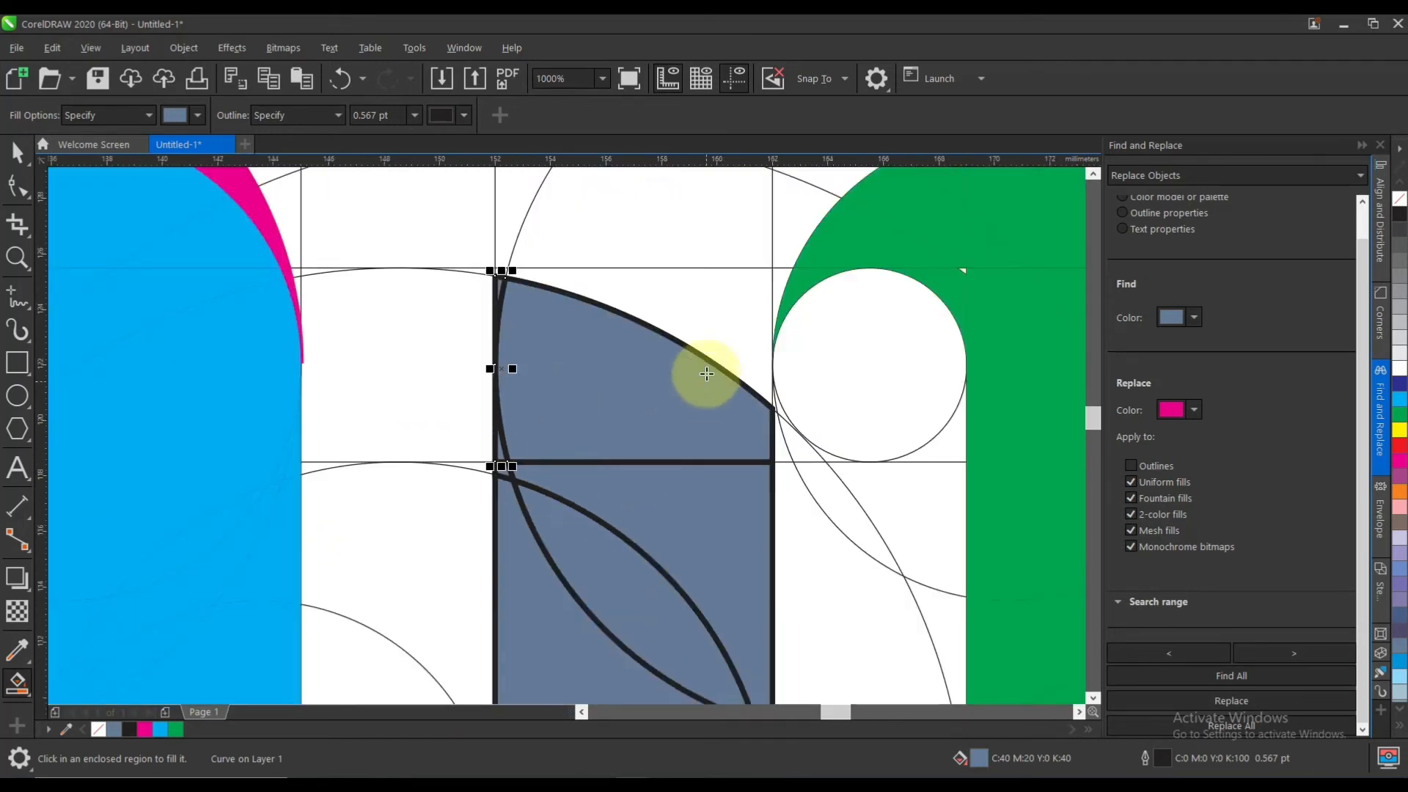
# Smart-fill the inner band's remaining pieces up to the second horizontal line and the region above it left of the larger circle's arc
pyautogui.click(717, 345)
pyautogui.scroll(3, 504, 267)
pyautogui.scroll(1, 510, 267)
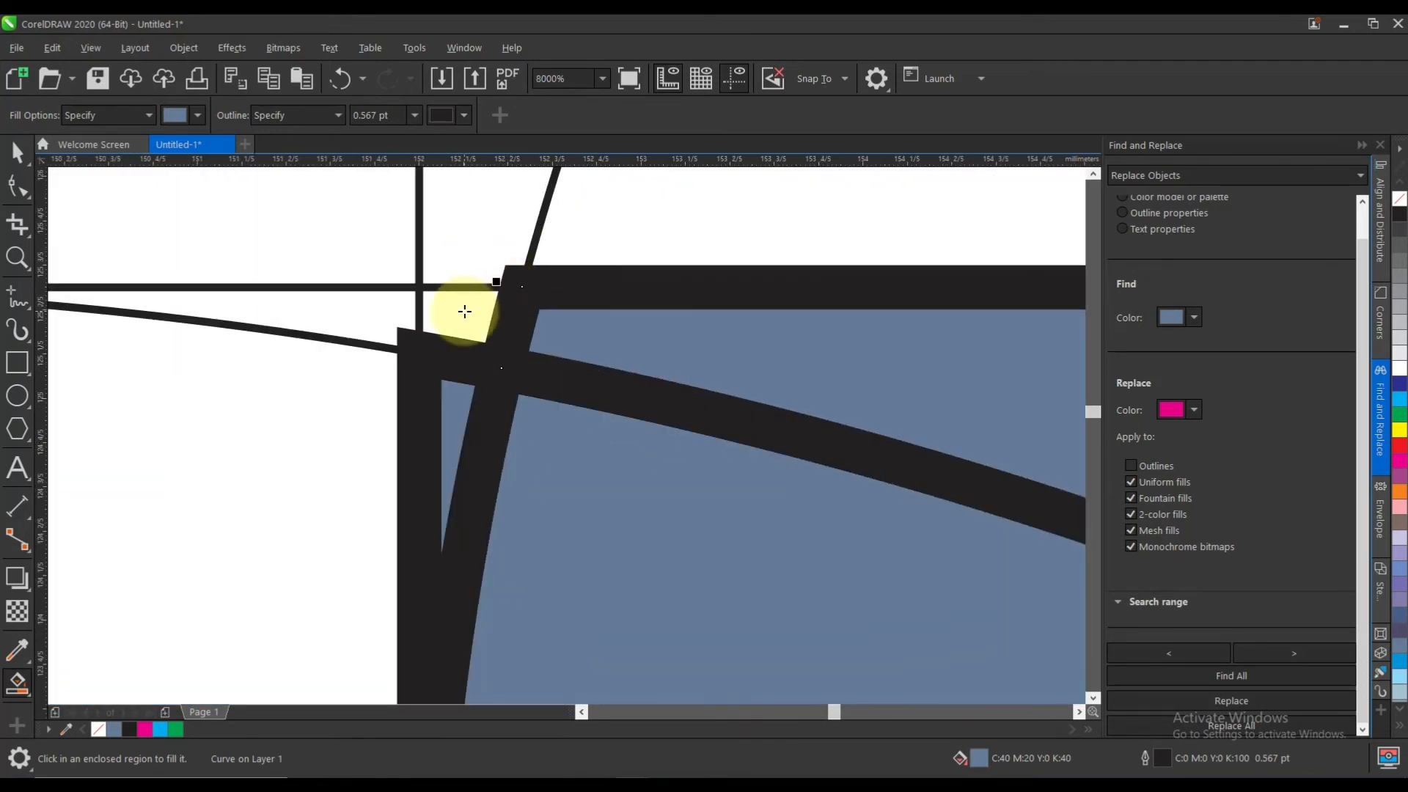
pyautogui.click(465, 311)
pyautogui.click(473, 244)
pyautogui.scroll(-6, 531, 352)
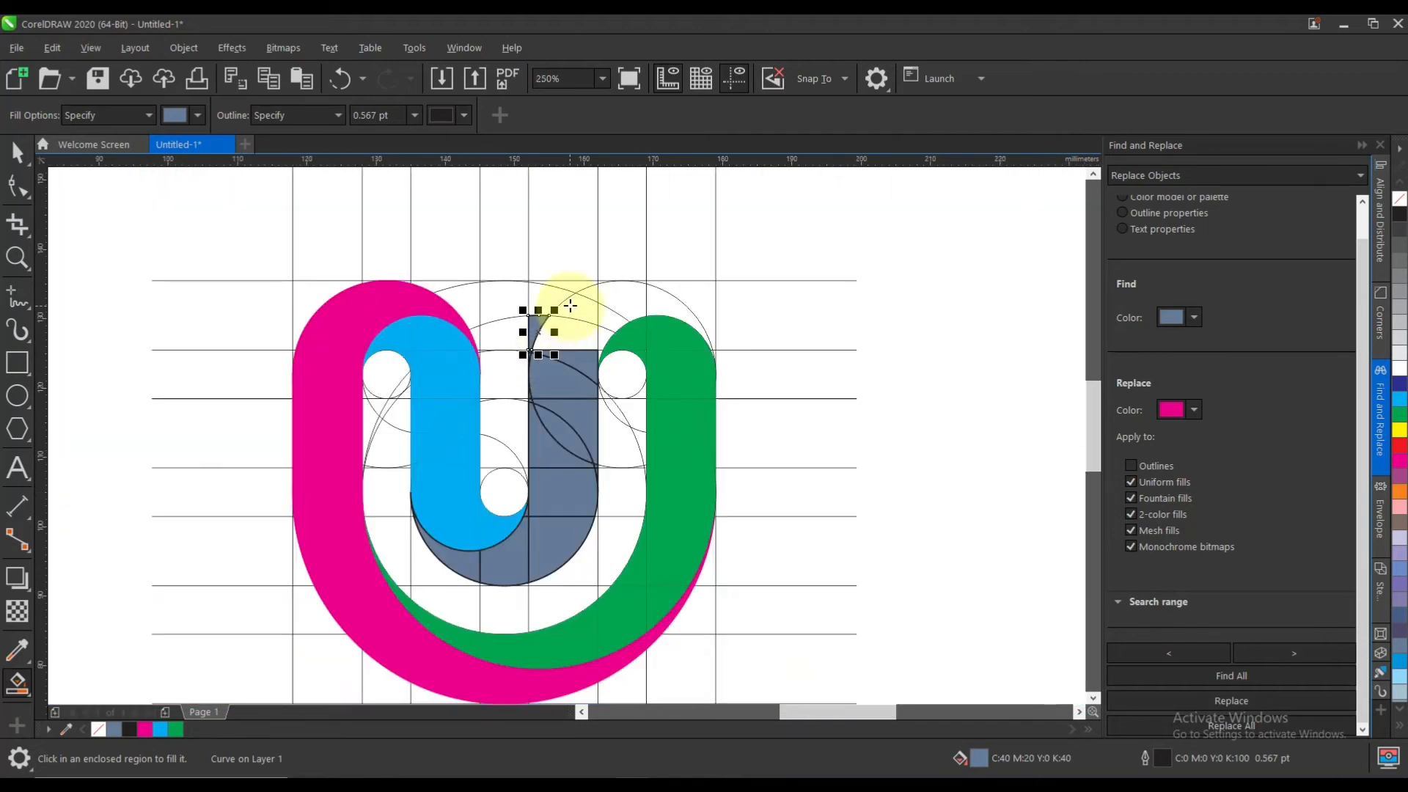
# Undo the most recent smart fills at the top of the inner band
pyautogui.scroll(2, 577, 299)
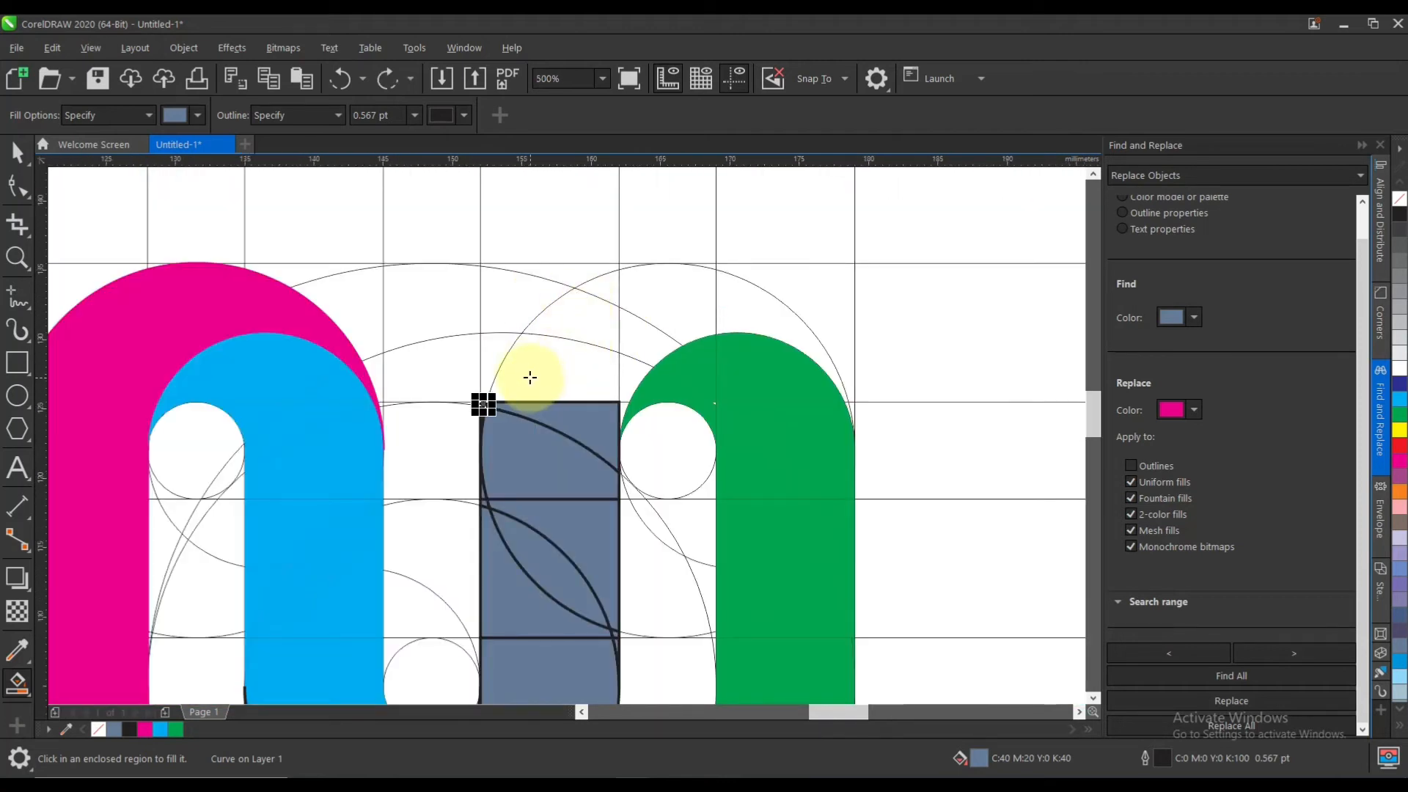
pyautogui.click(530, 377)
pyautogui.scroll(2, 550, 377)
pyautogui.hotkey('ctrl', 'z')
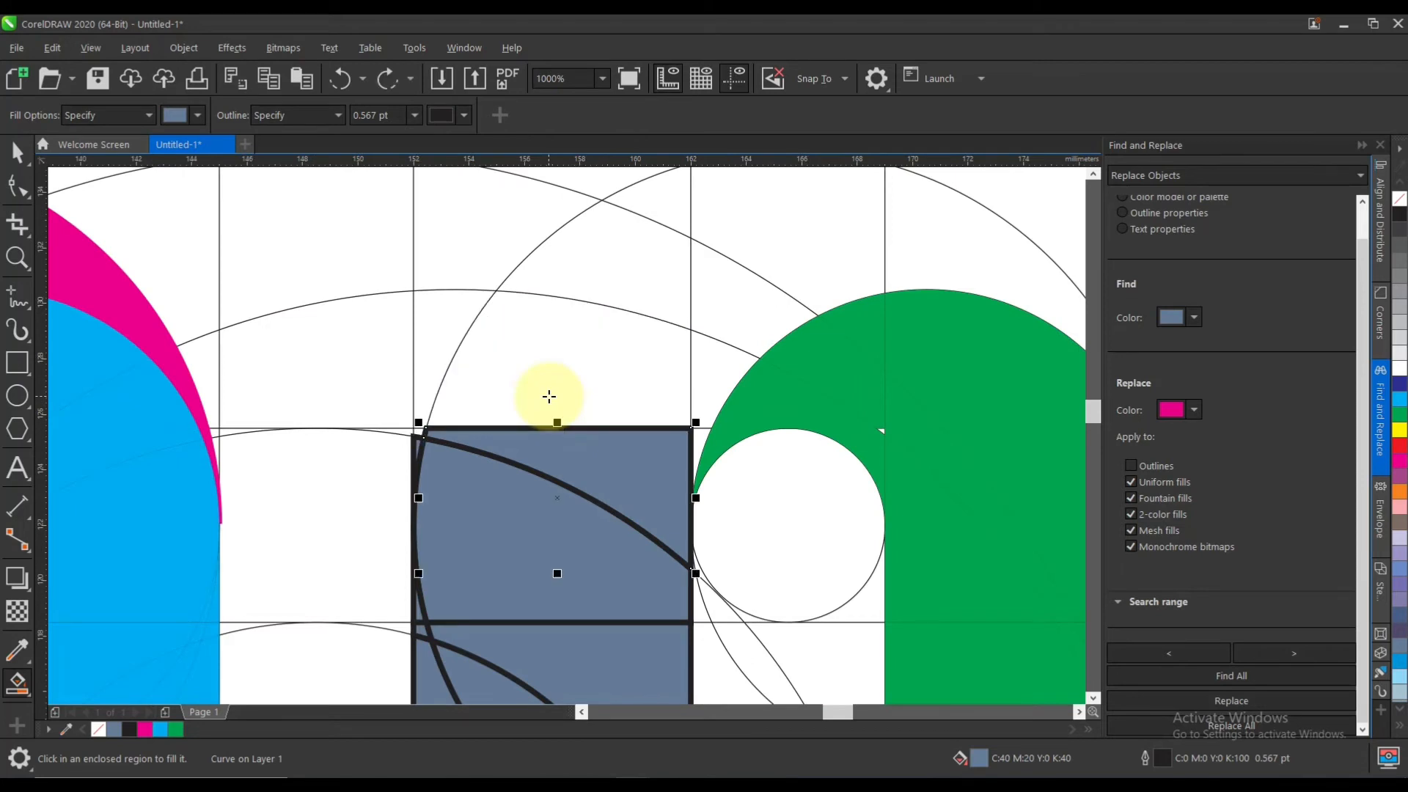
pyautogui.hotkey('ctrl', 'z')
pyautogui.hotkey('ctrl', 'z')
pyautogui.scroll(3, 414, 629)
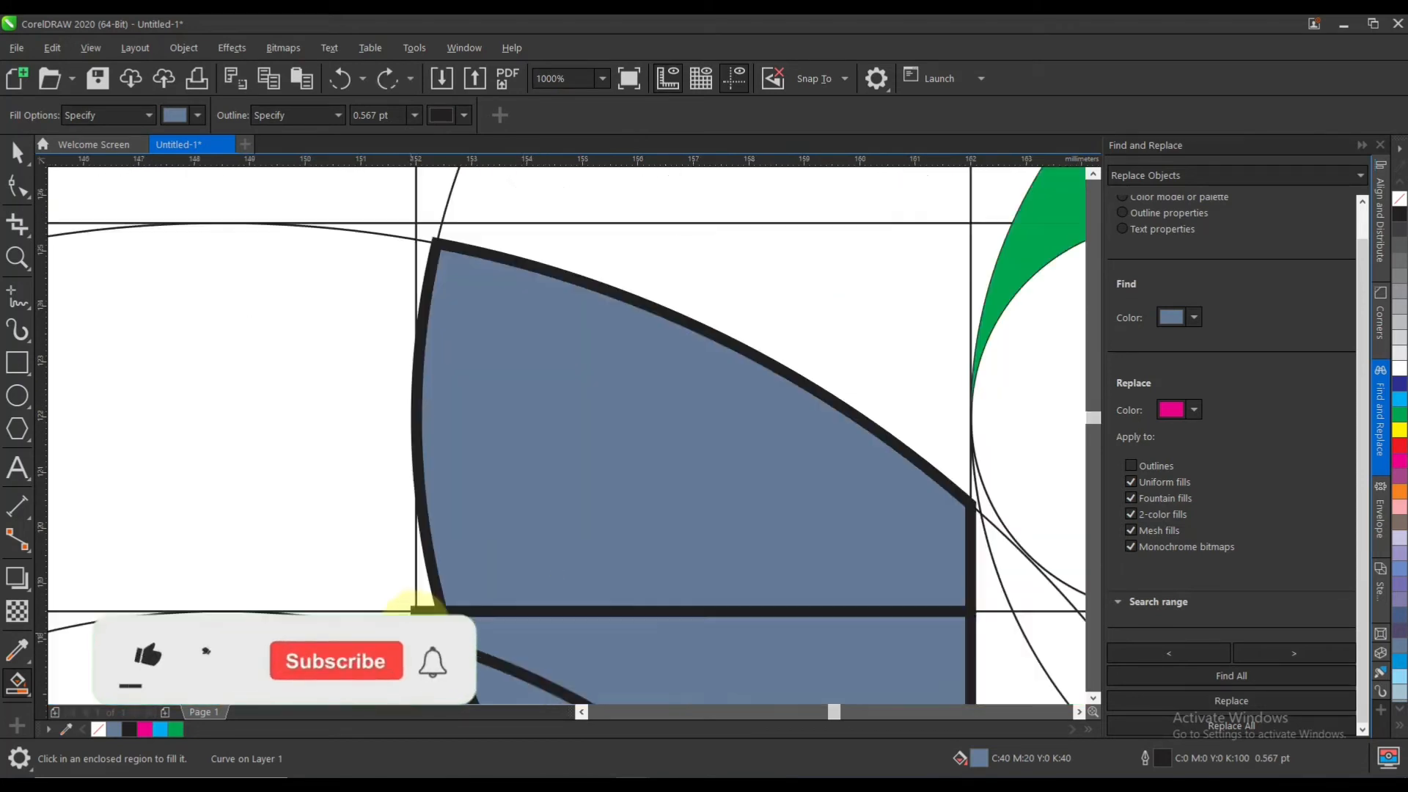
# Smart-fill the thin sliver along the fifth vertical line and the inner band's corner region just below the second horizontal line
pyautogui.click(448, 519)
pyautogui.scroll(-3, 467, 536)
pyautogui.click(619, 409)
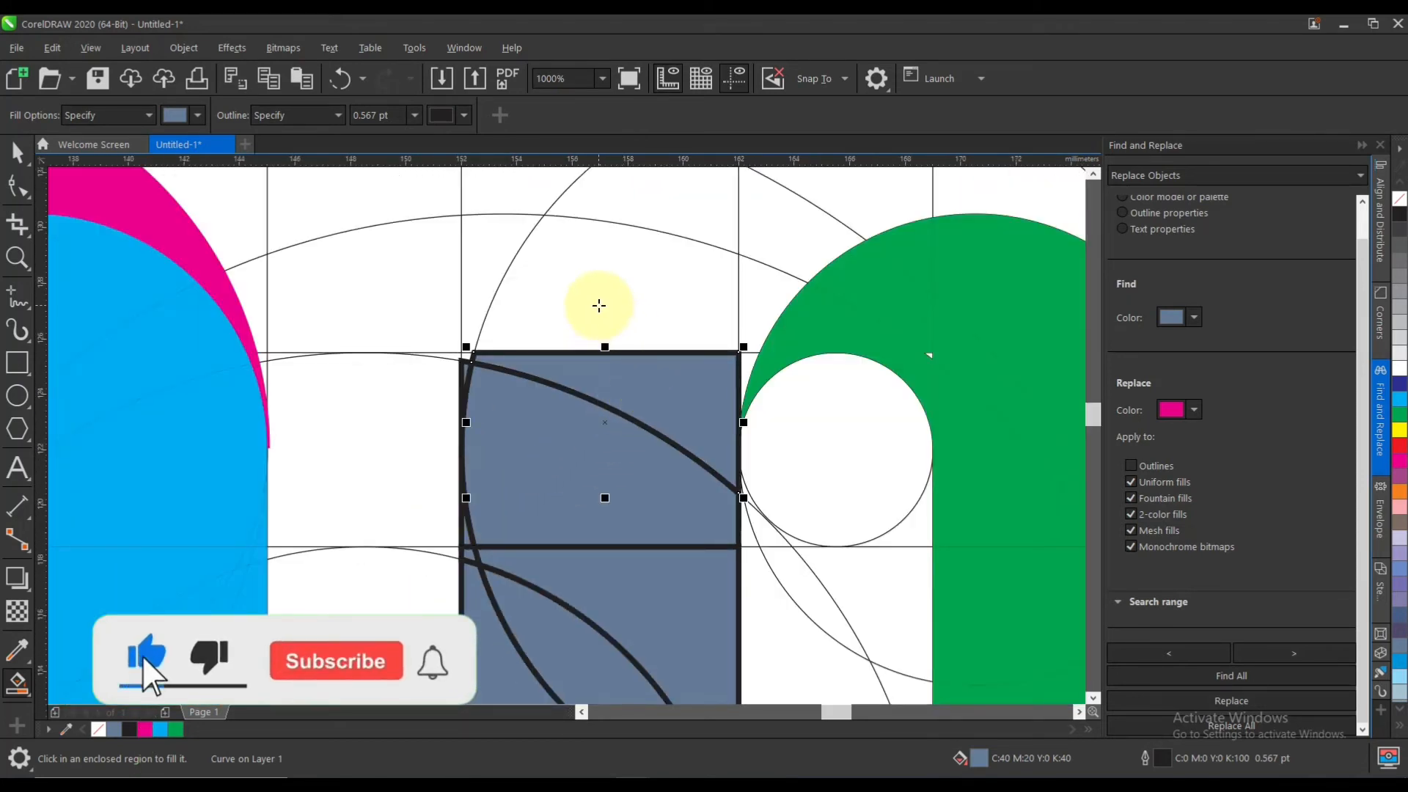
# Smart-fill the inner band's regions above the second horizontal line, including the slivers between the sixth vertical line and the green arch
pyautogui.click(599, 306)
pyautogui.click(761, 322)
pyautogui.scroll(3, 751, 355)
pyautogui.click(726, 394)
pyautogui.scroll(-3, 581, 481)
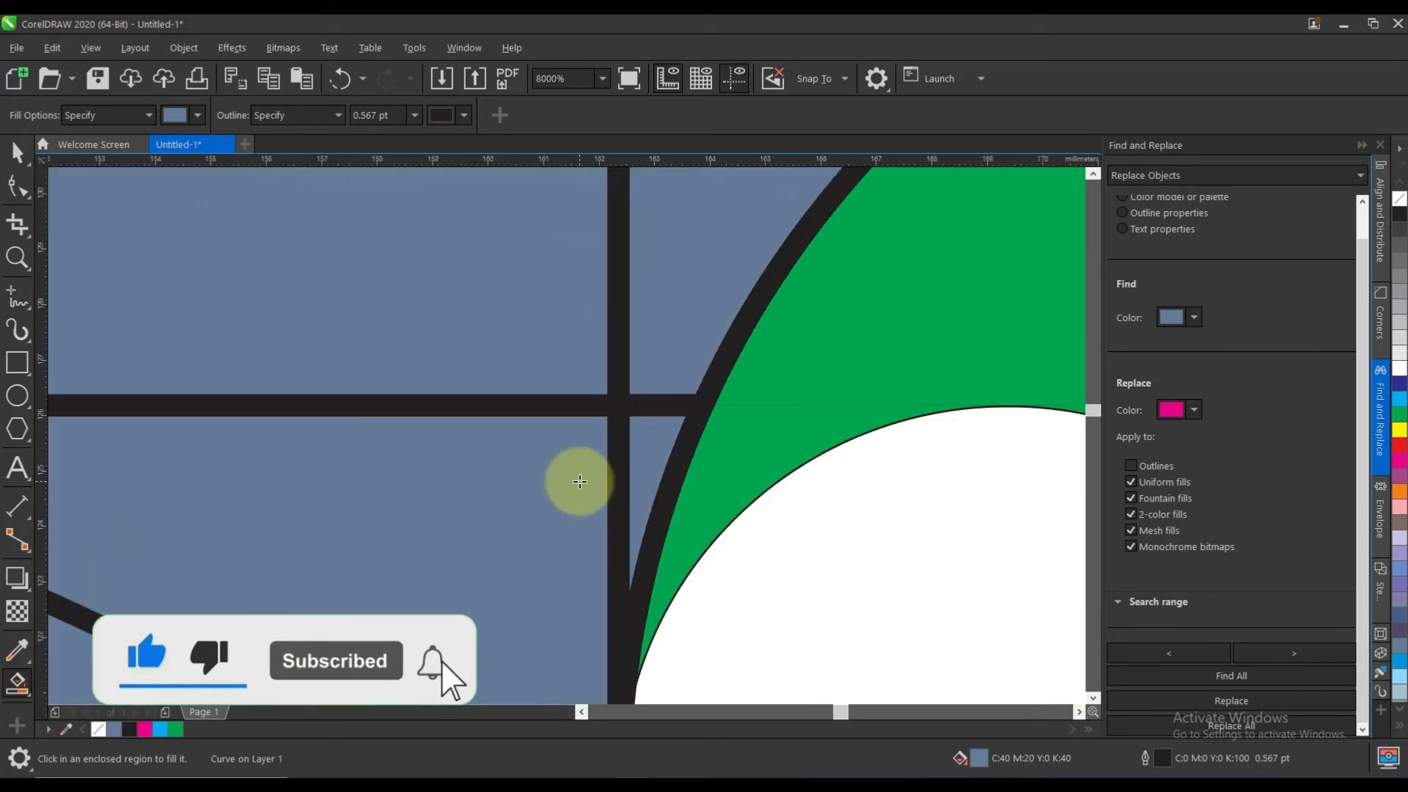
pyautogui.click(629, 339)
pyautogui.click(565, 289)
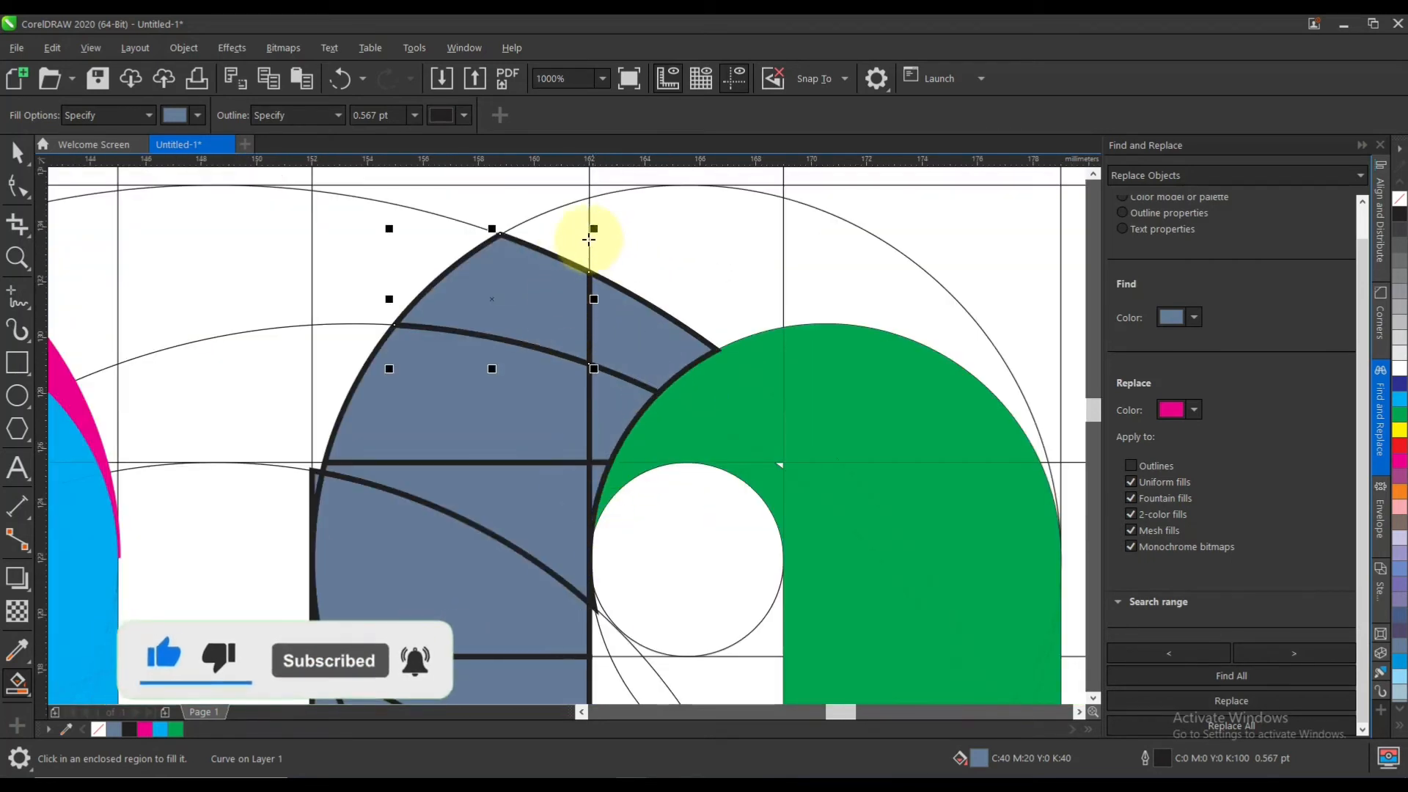
# Smart-fill the remaining pieces of the inner band's arch over the green shape, down to its tapered end
pyautogui.click(583, 233)
pyautogui.click(650, 241)
pyautogui.click(832, 289)
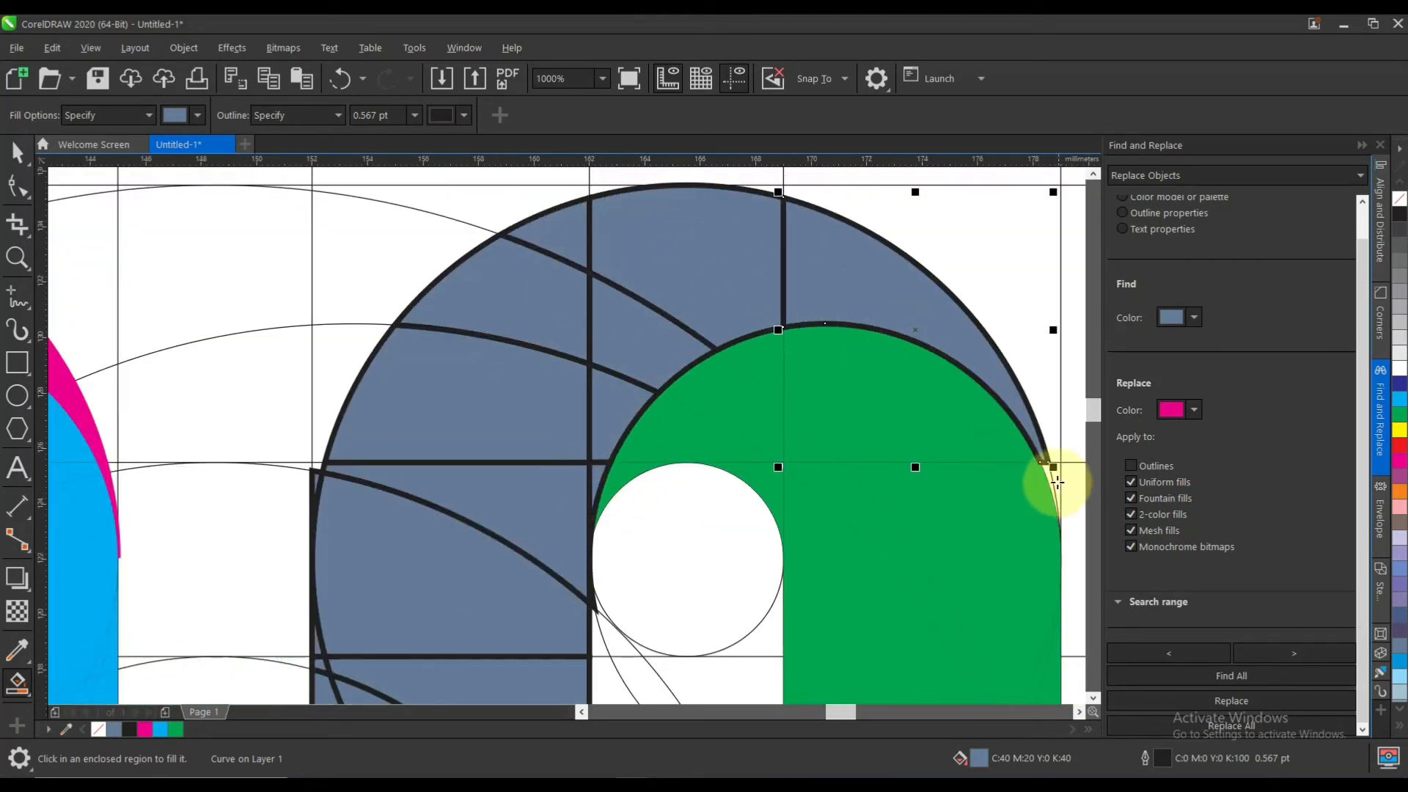
pyautogui.scroll(3, 1056, 475)
pyautogui.click(990, 440)
pyautogui.scroll(-8, 669, 371)
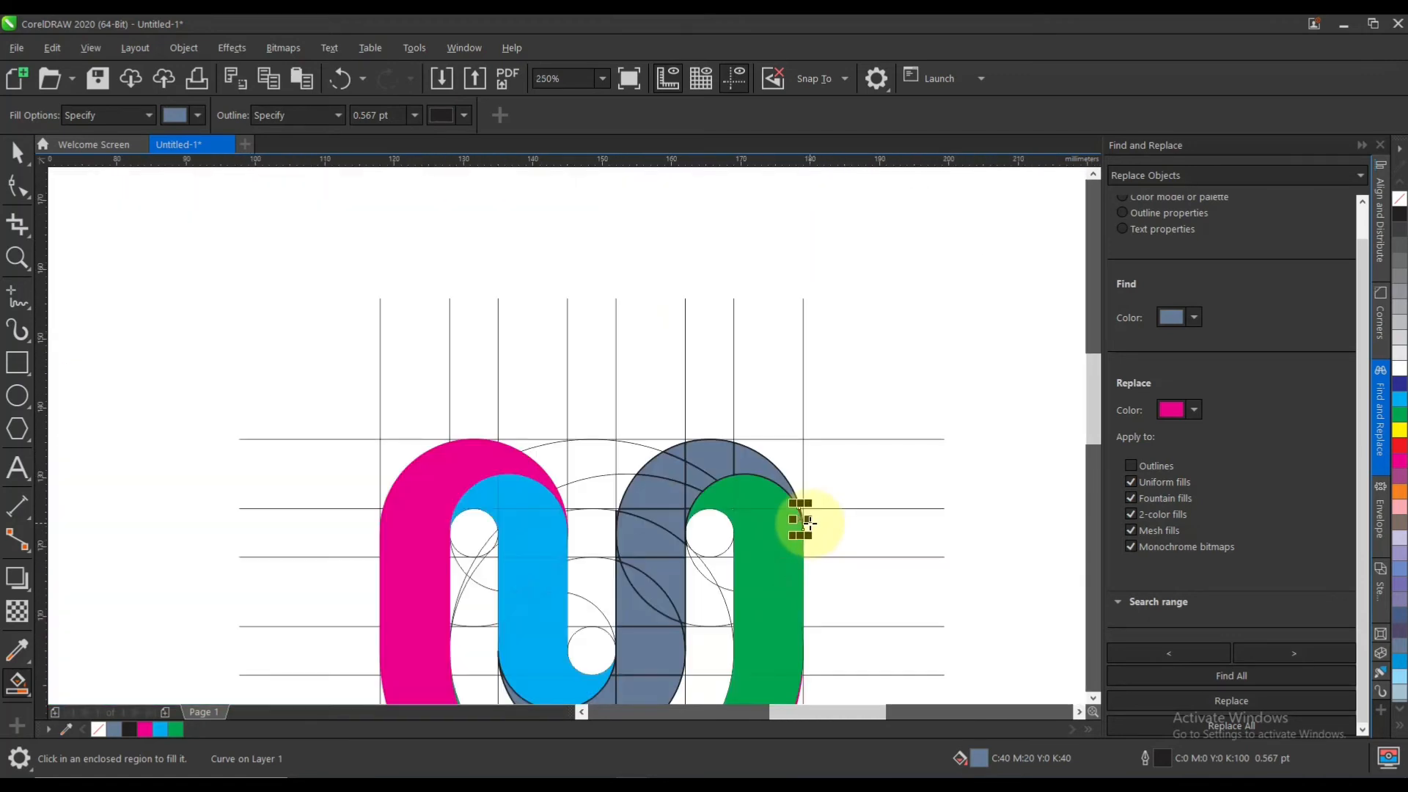
pyautogui.scroll(3, 820, 561)
pyautogui.scroll(-5, 819, 560)
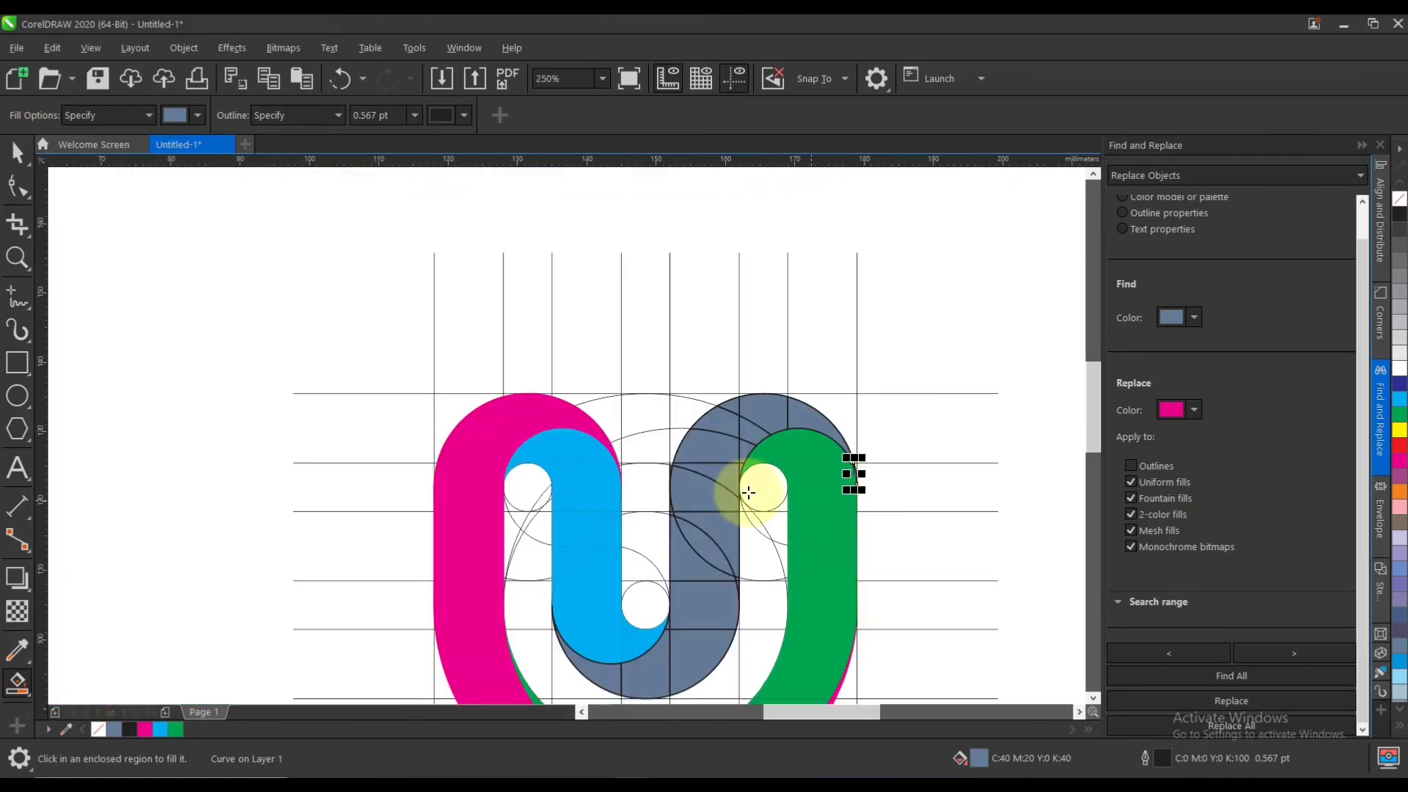
# Find all the grey-blue inner band pieces, group them and fill the group with dark blue
pyautogui.click(18, 154)
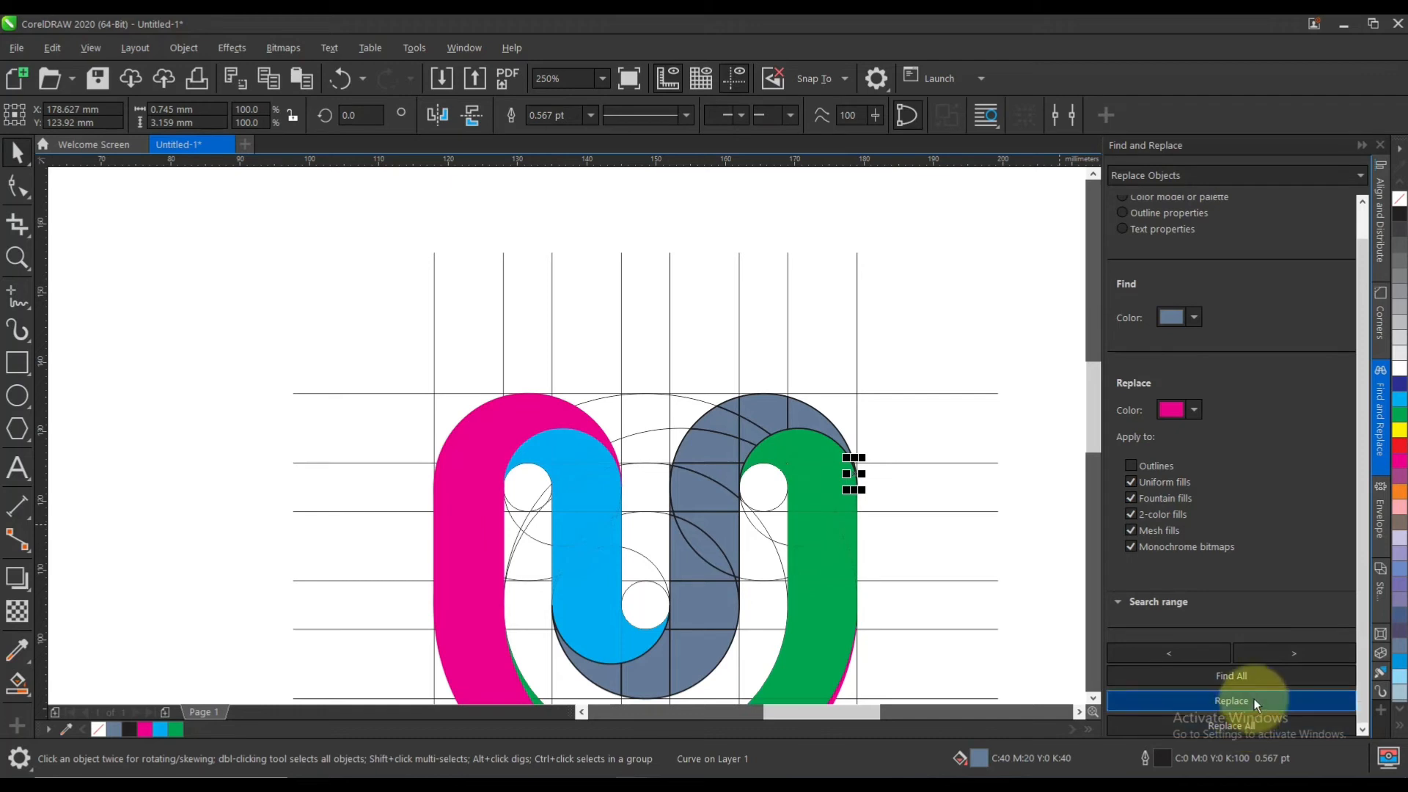
pyautogui.click(1262, 676)
pyautogui.hotkey('ctrl', 'g')
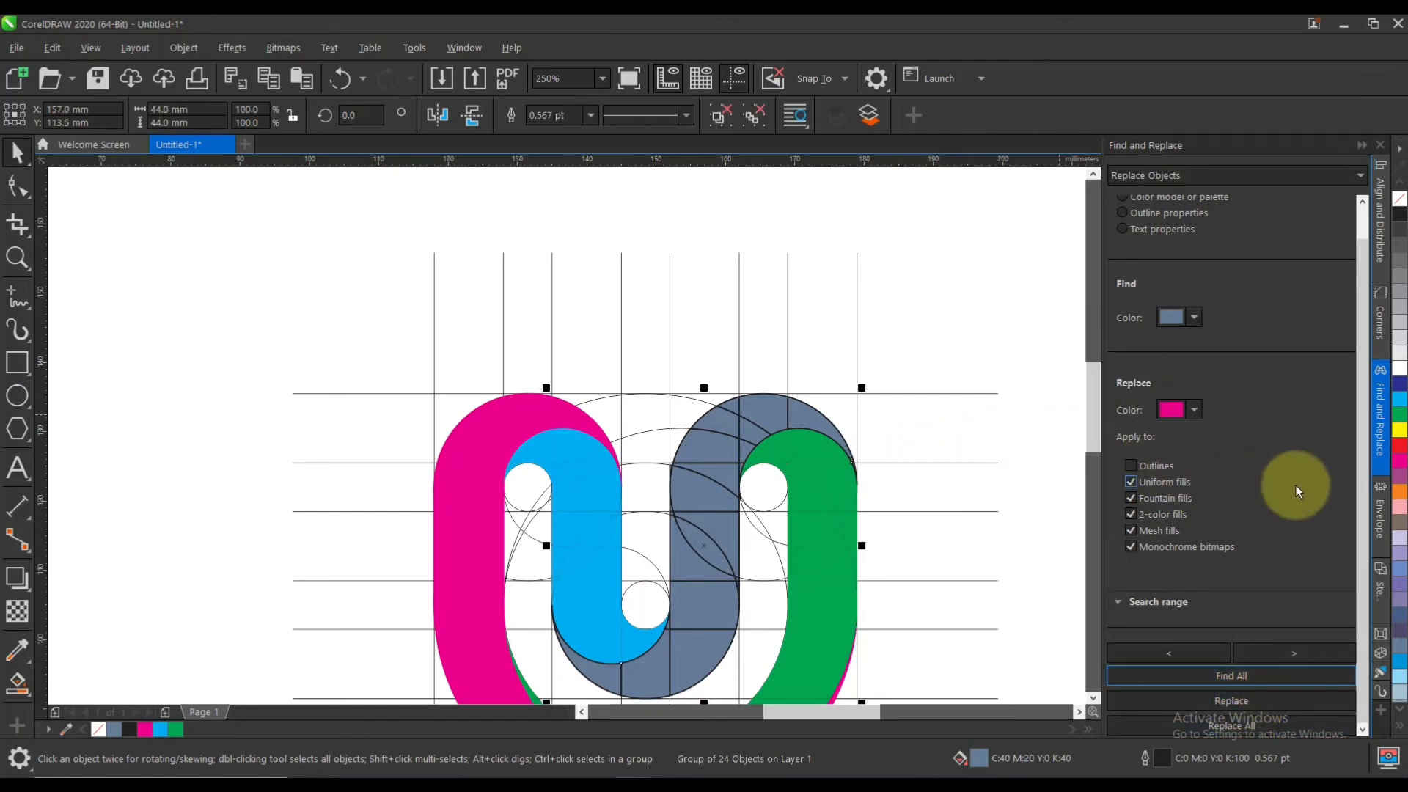
pyautogui.click(1400, 393)
pyautogui.scroll(-1, 664, 396)
pyautogui.scroll(1, 689, 414)
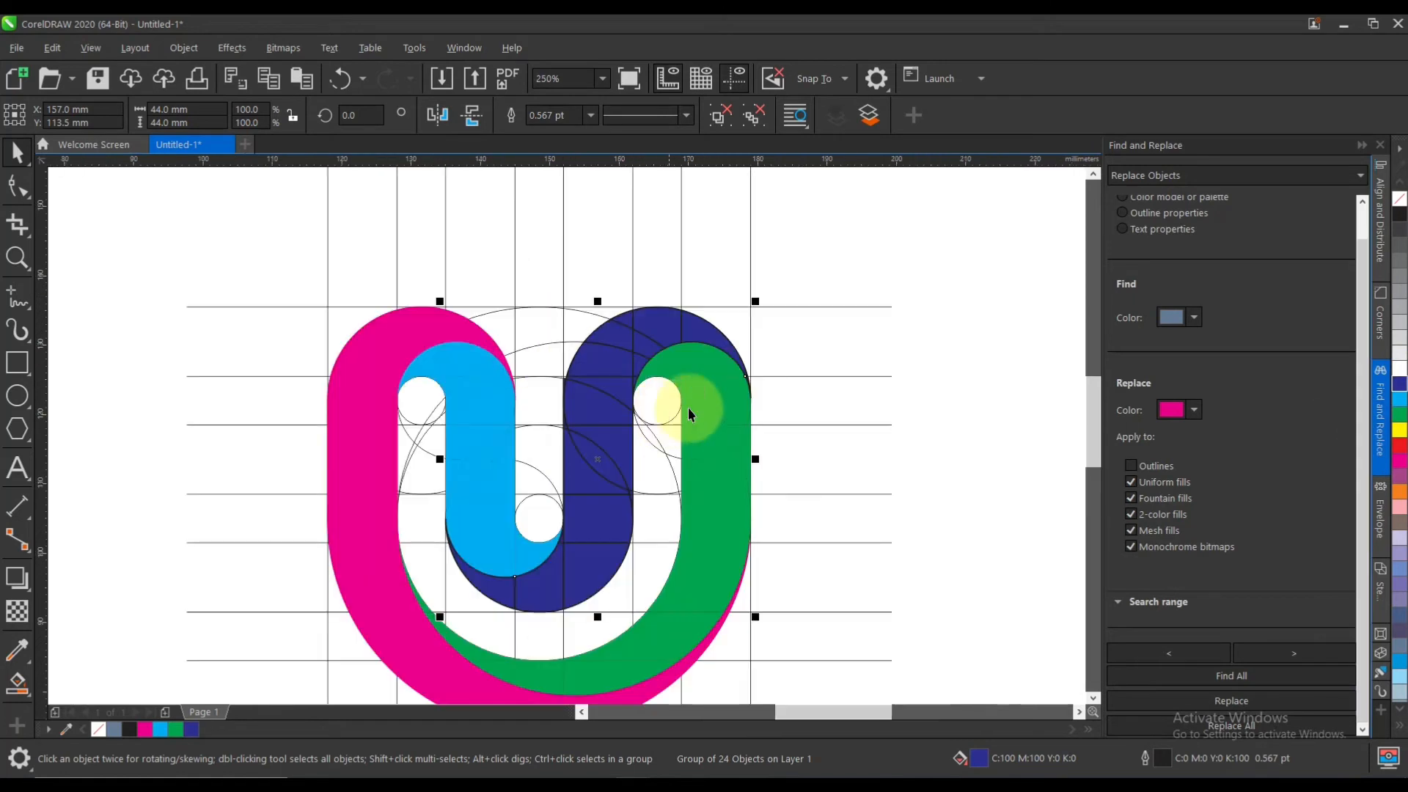
# Remove the construction lines and circles and the dark outlines from the coloured logo
pyautogui.scroll(-3, 755, 526)
pyautogui.click(763, 530)
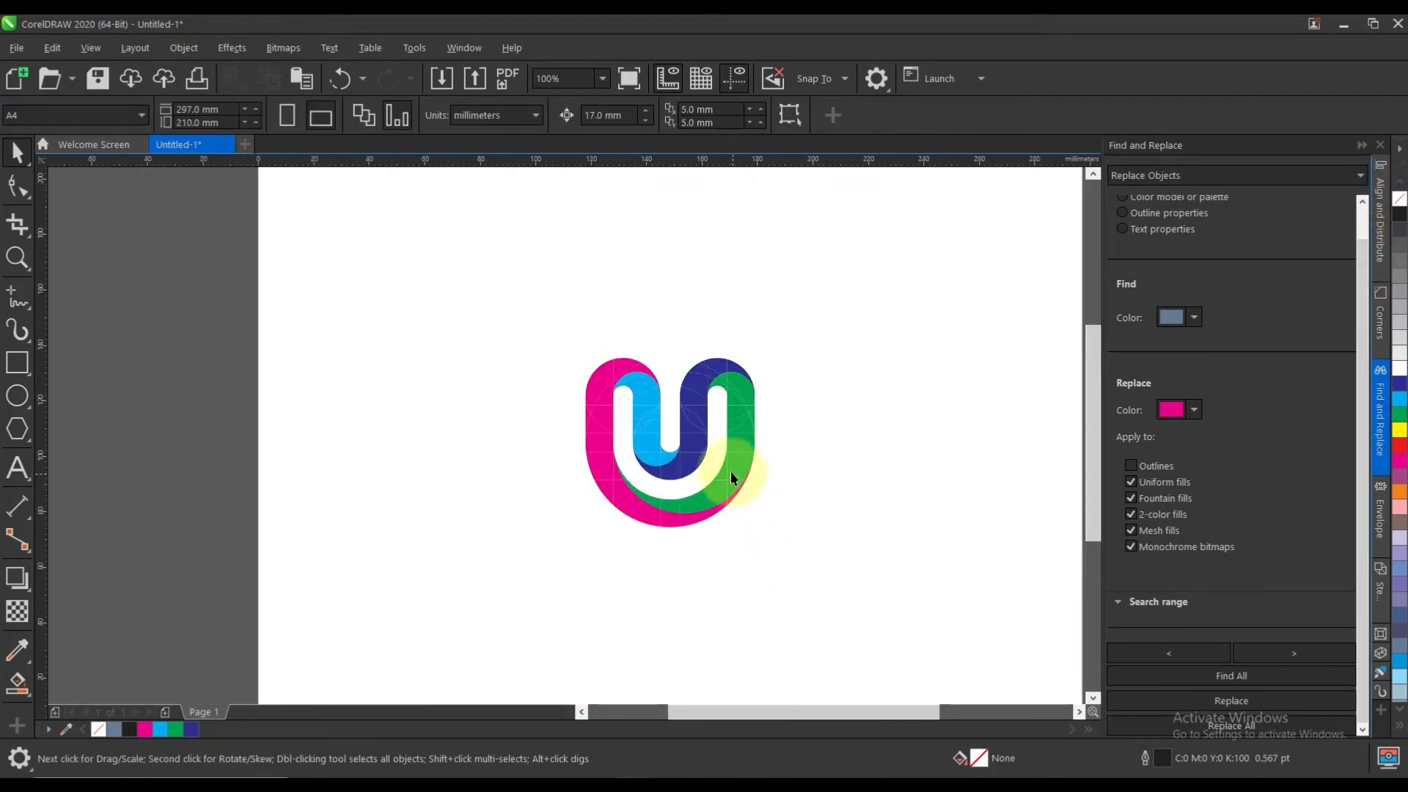
# Ungroup the cyan shape into its separate pieces
pyautogui.scroll(2, 731, 478)
pyautogui.click(561, 350)
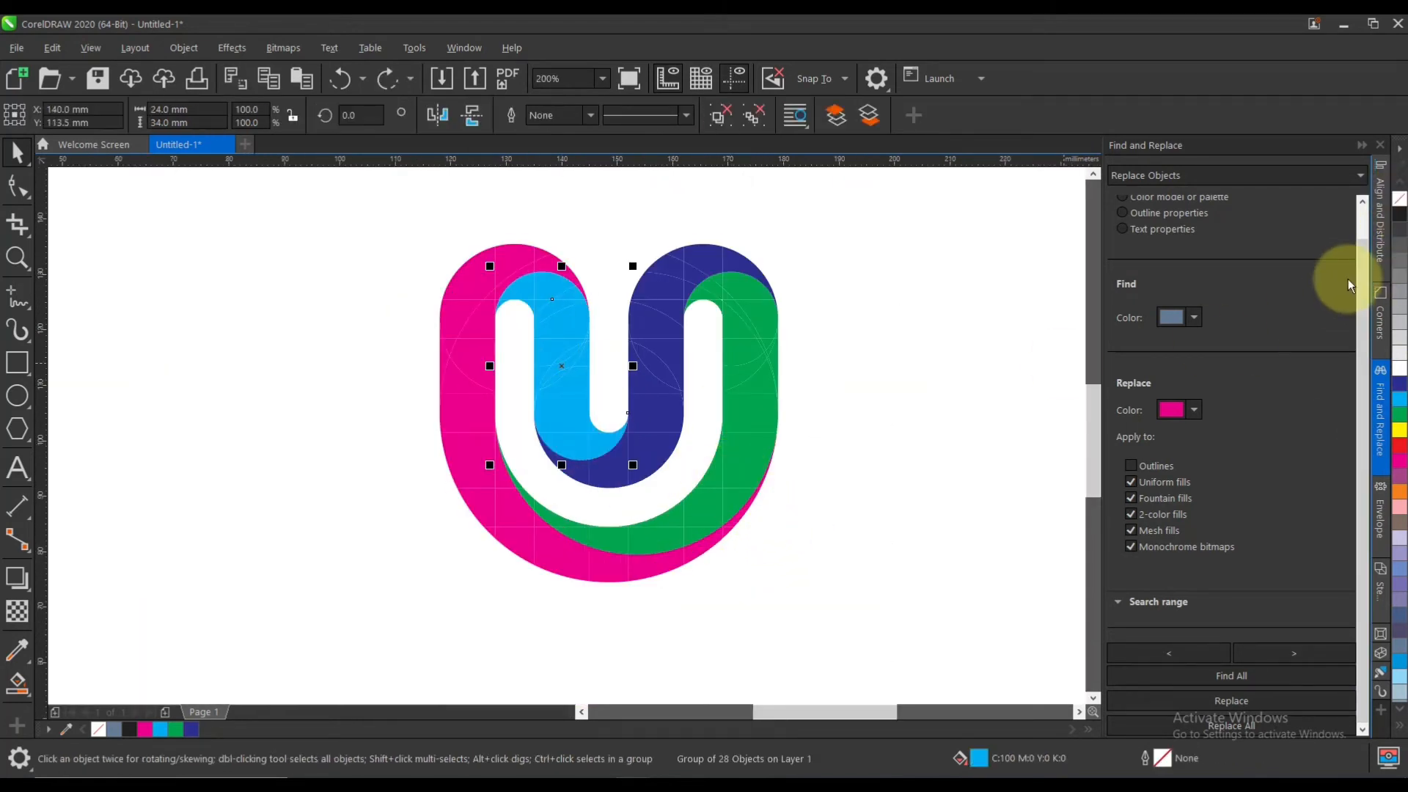
pyautogui.hotkey('ctrl', 'u')
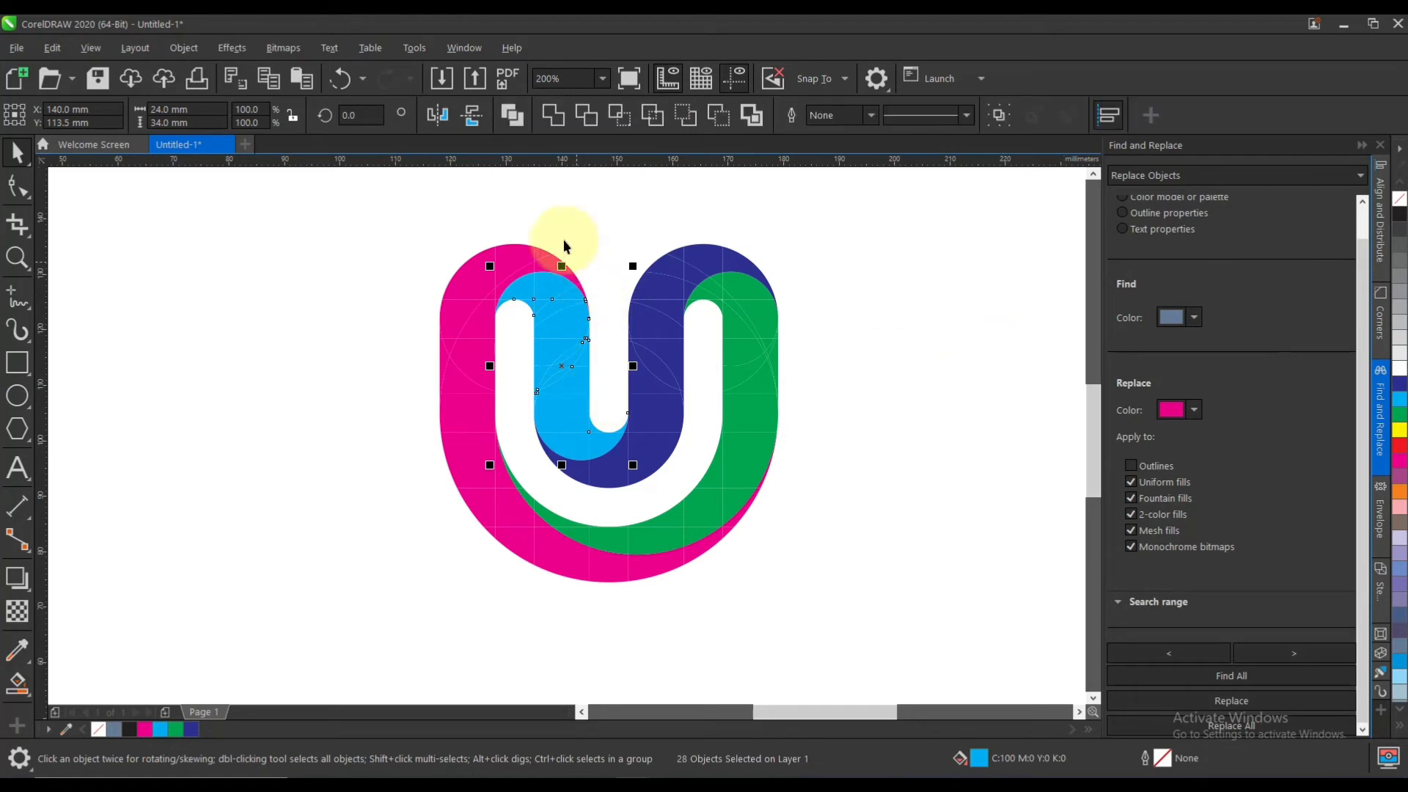
# Try to weld all the cyan pieces into one shape
pyautogui.click(555, 122)
pyautogui.click(583, 239)
pyautogui.scroll(2, 551, 409)
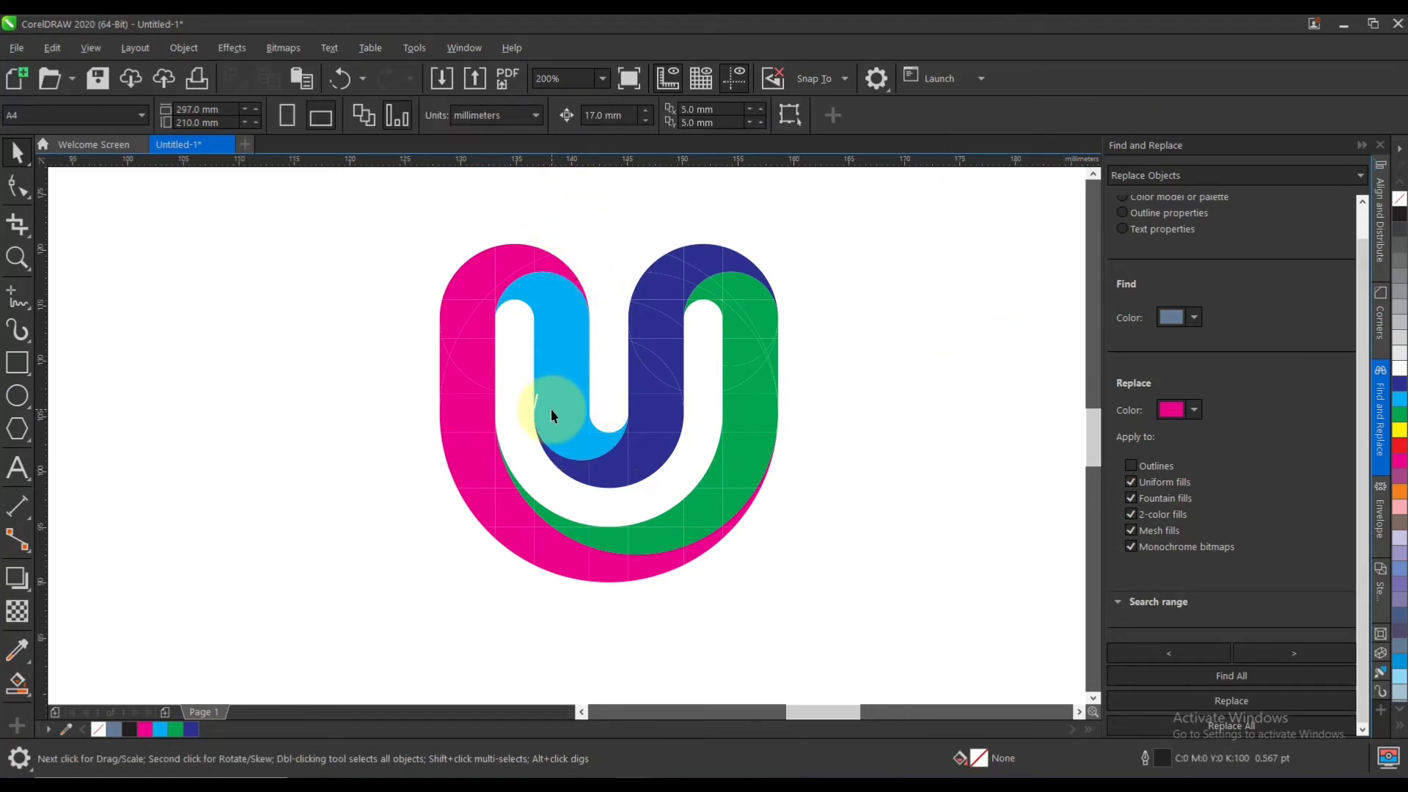
pyautogui.hotkey('ctrl', 'z')
# Weld the small sliver at the cyan stem's outer edge to the adjoining cyan piece
pyautogui.click(428, 286)
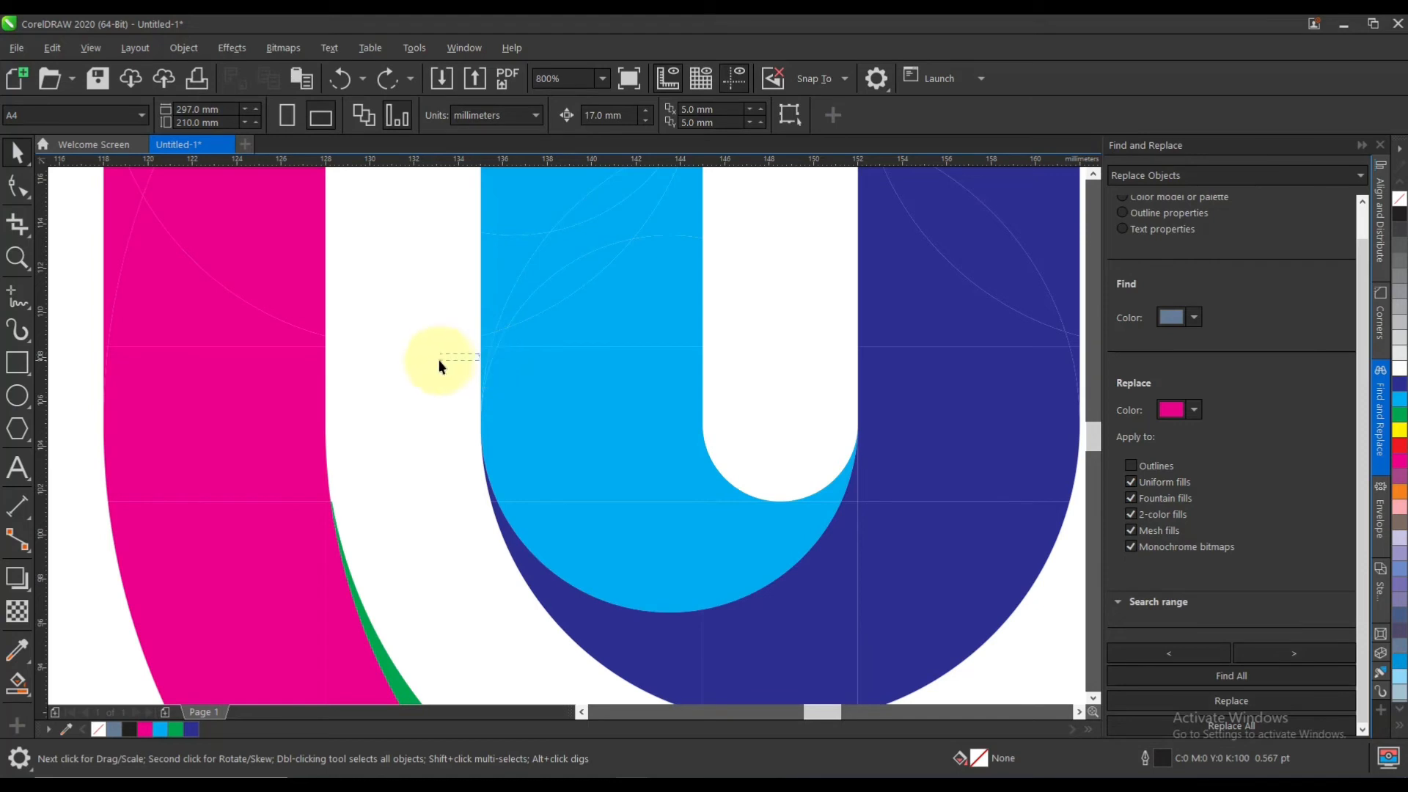
pyautogui.moveTo(484, 361); pyautogui.dragTo(431, 365)
pyautogui.keyDown('shift'); pyautogui.click(525, 370); pyautogui.keyUp('shift')
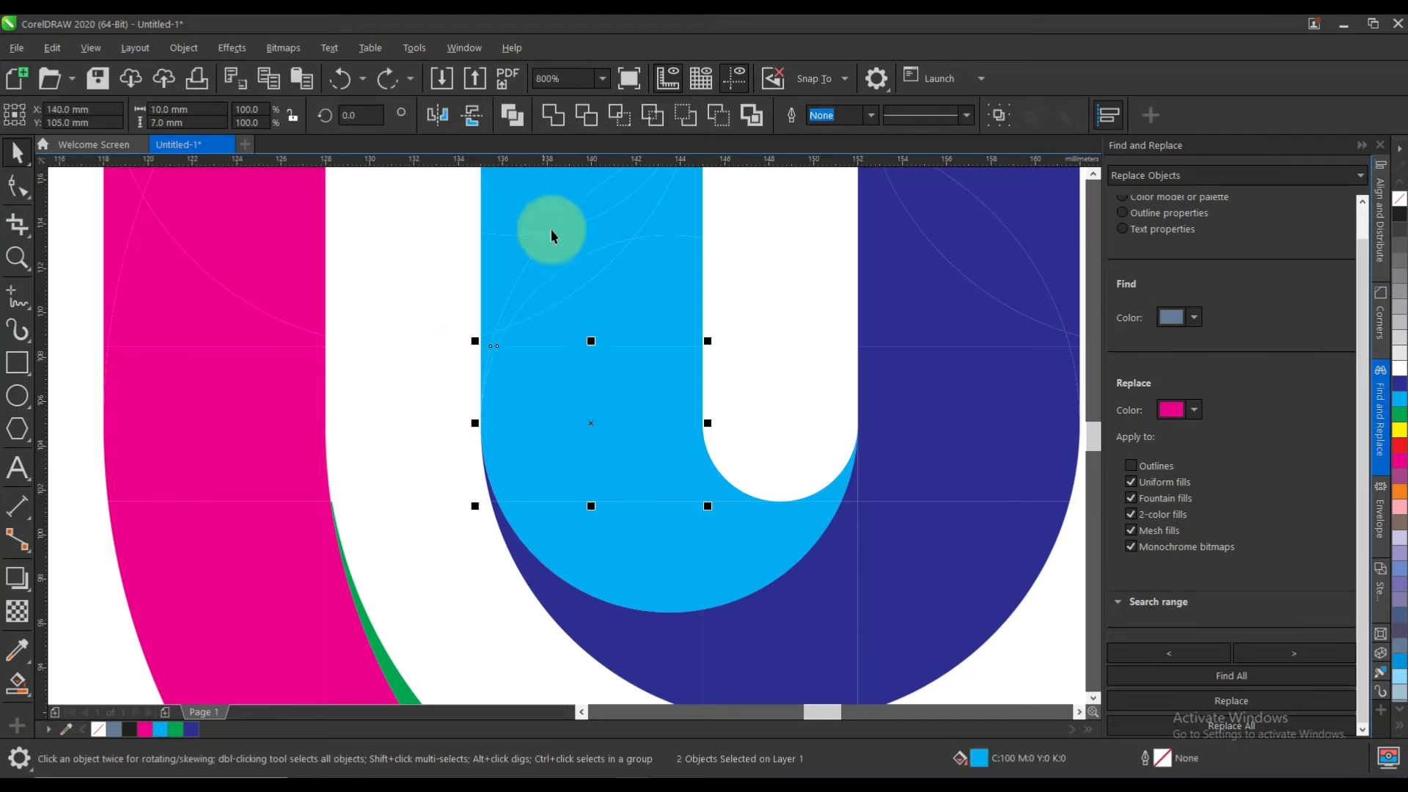
pyautogui.click(544, 115)
# Try to find all the cyan pieces using a find colour sampled from the artwork
pyautogui.click(544, 282)
pyautogui.scroll(-2, 558, 339)
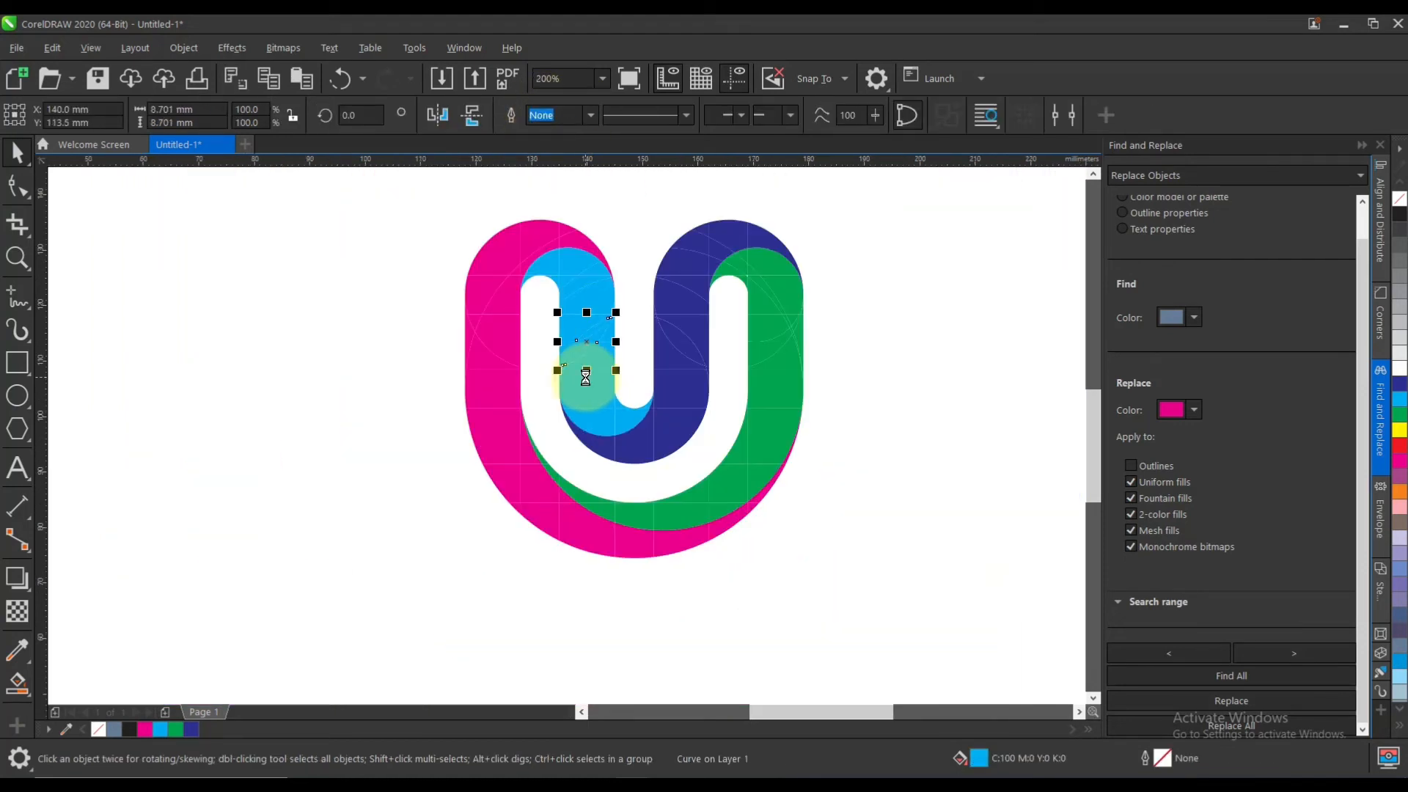
pyautogui.click(1187, 315)
pyautogui.click(1331, 583)
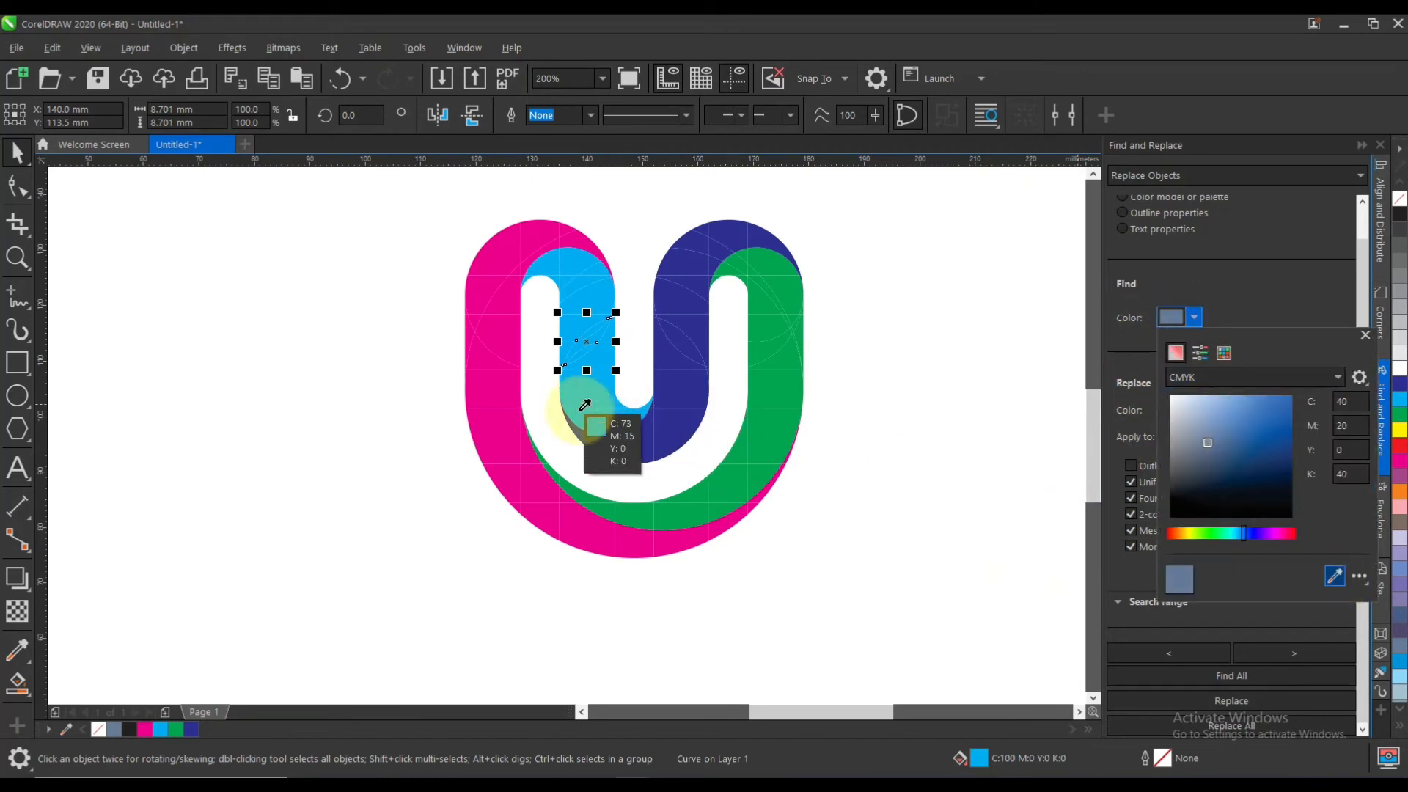
pyautogui.click(590, 429)
pyautogui.click(1237, 280)
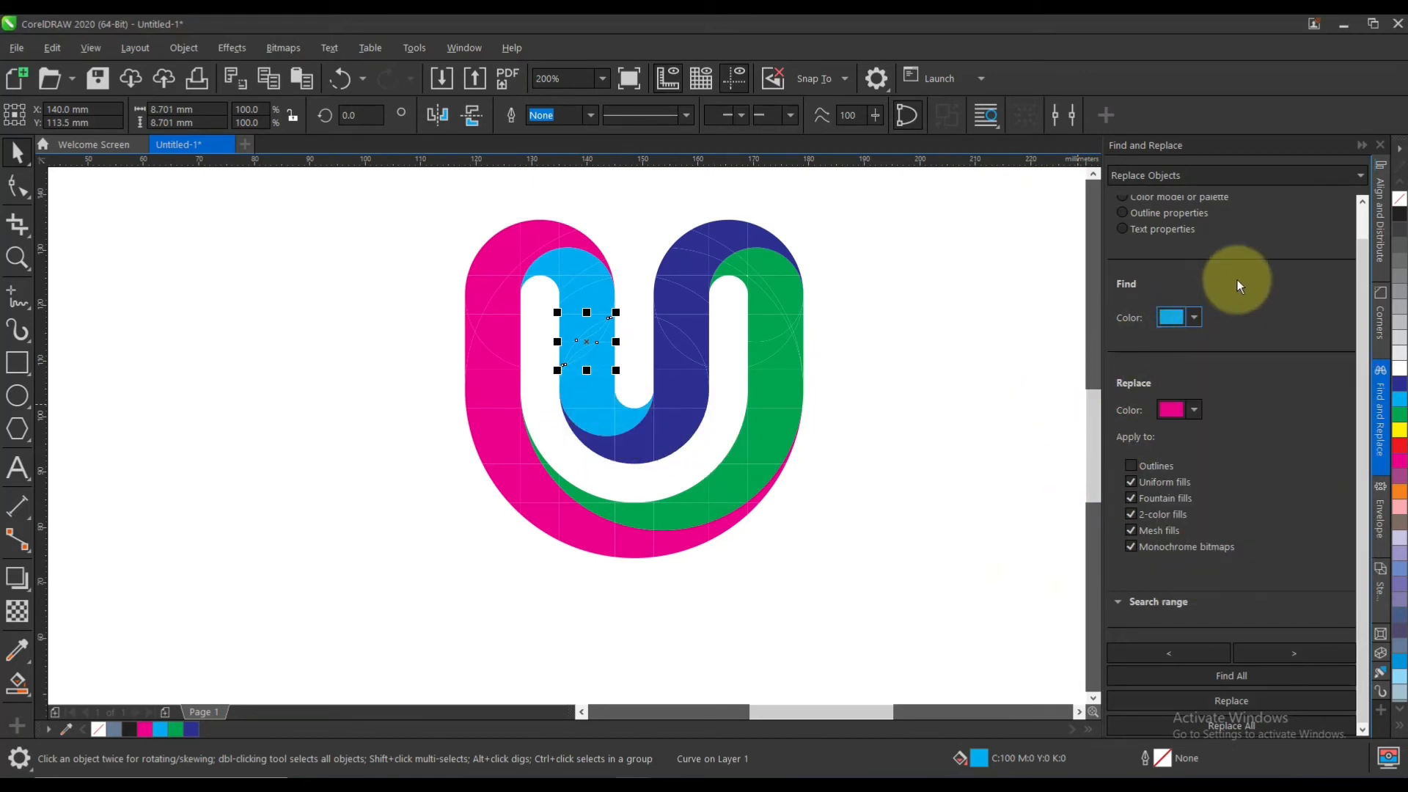
pyautogui.click(1248, 679)
pyautogui.click(755, 445)
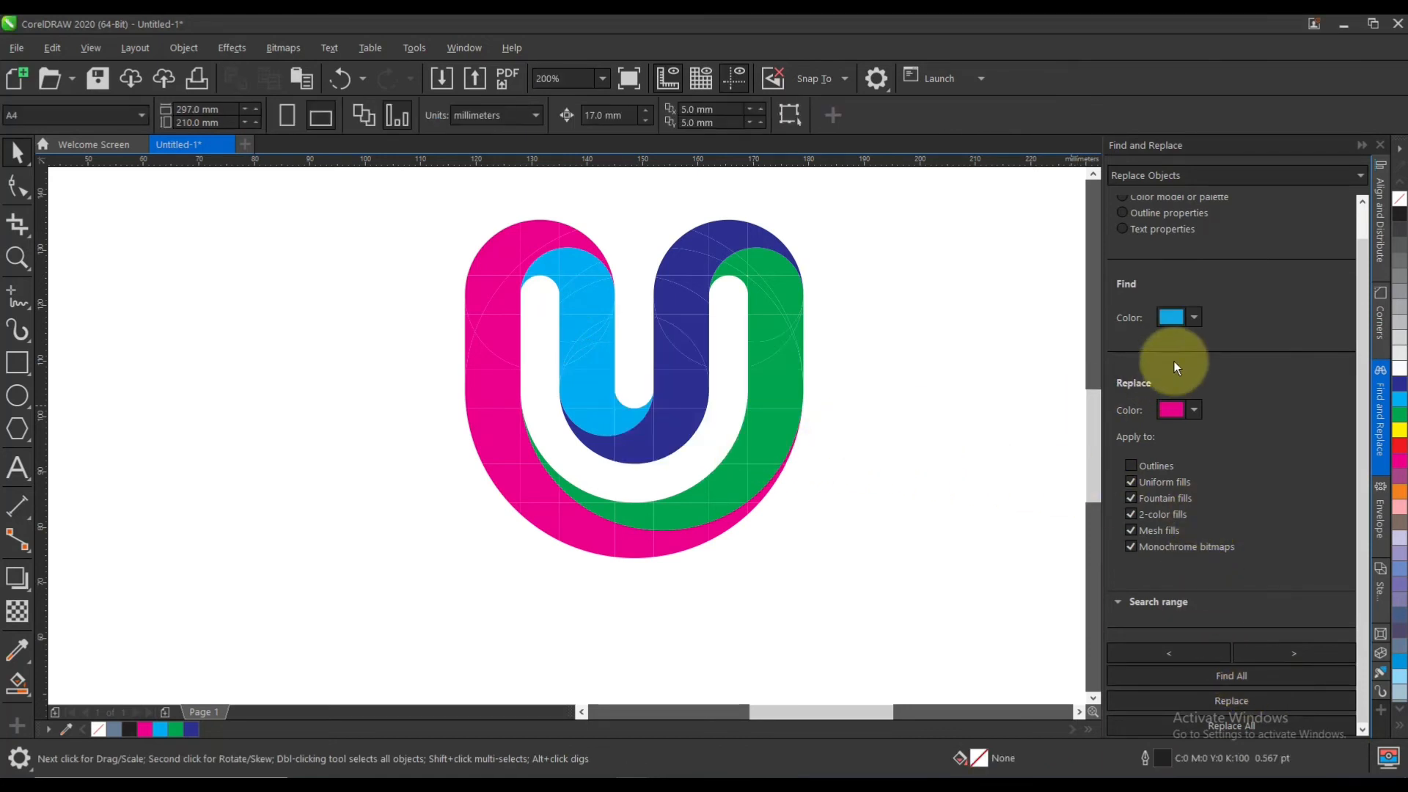
# Set the find colour to C 100, M 0, Y 0, K 0 and find all matching objects
pyautogui.click(1177, 317)
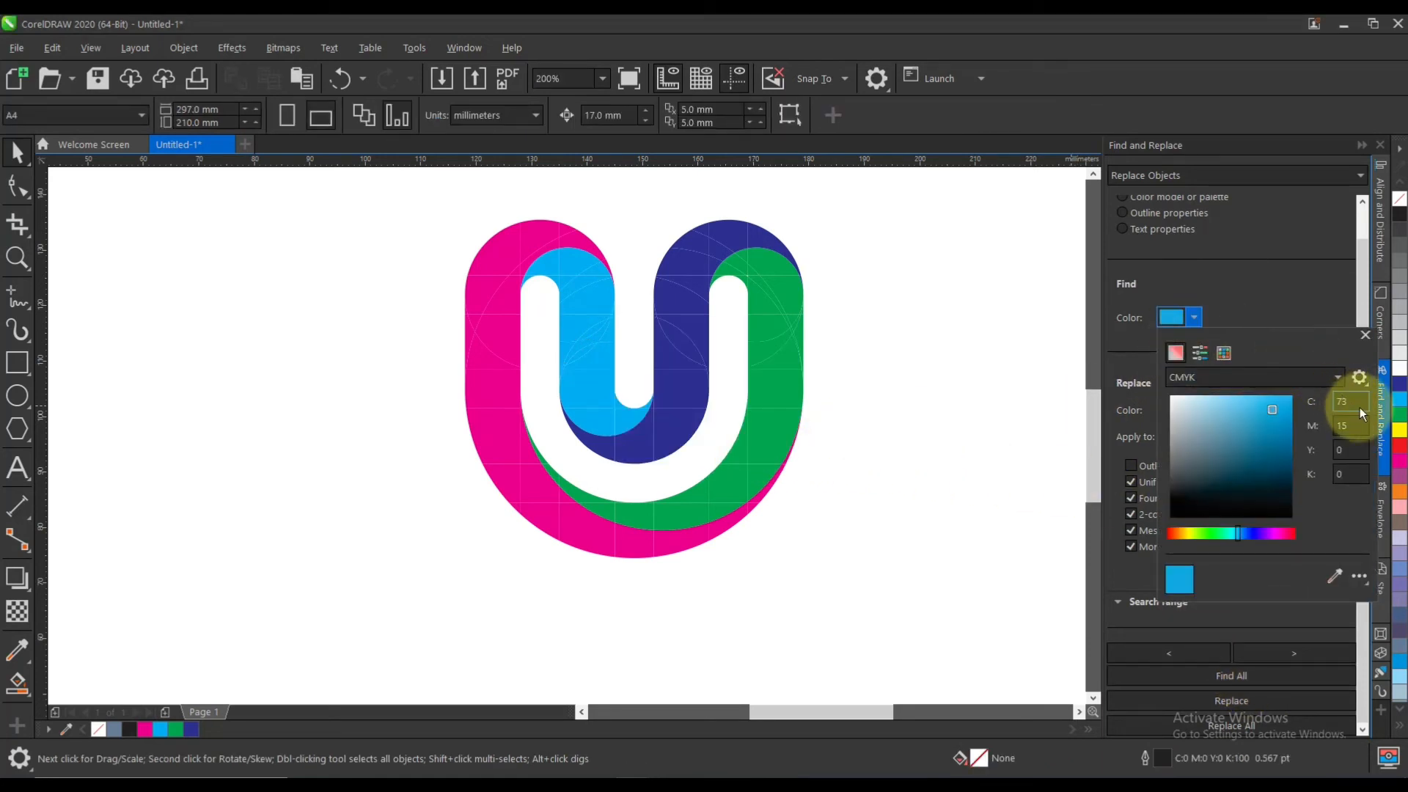
pyautogui.write('100')
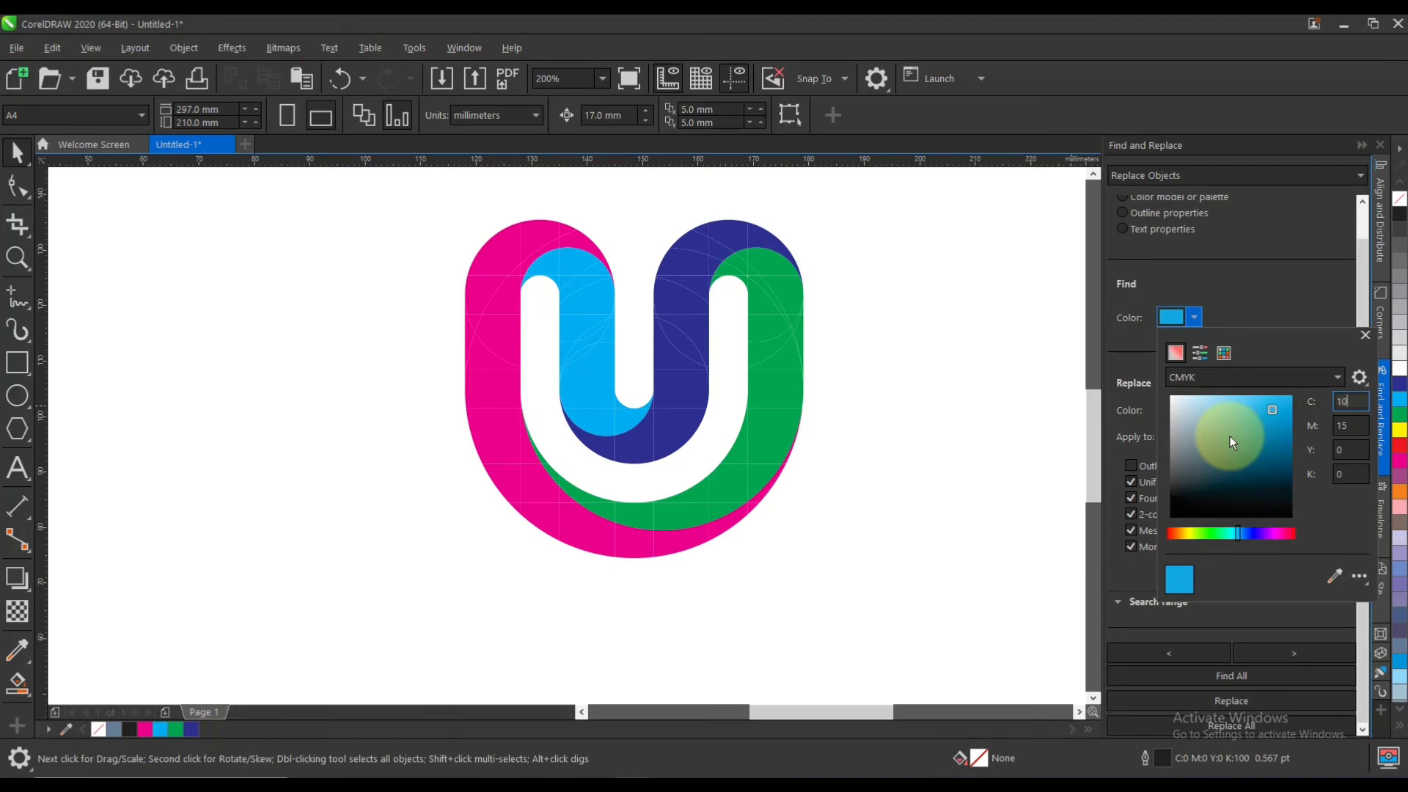
pyautogui.press('Tab')
pyautogui.write('0')
pyautogui.click(1365, 335)
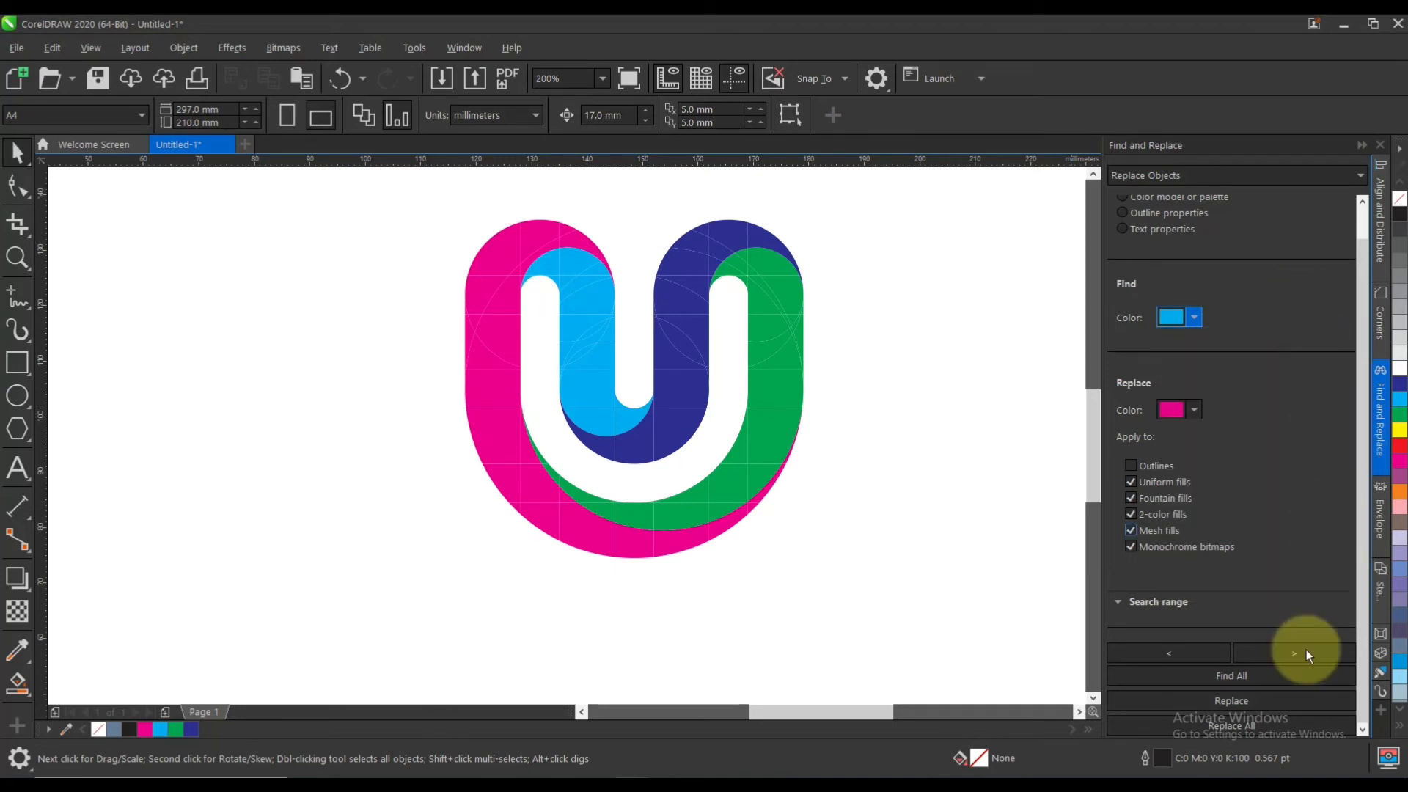
pyautogui.click(1255, 673)
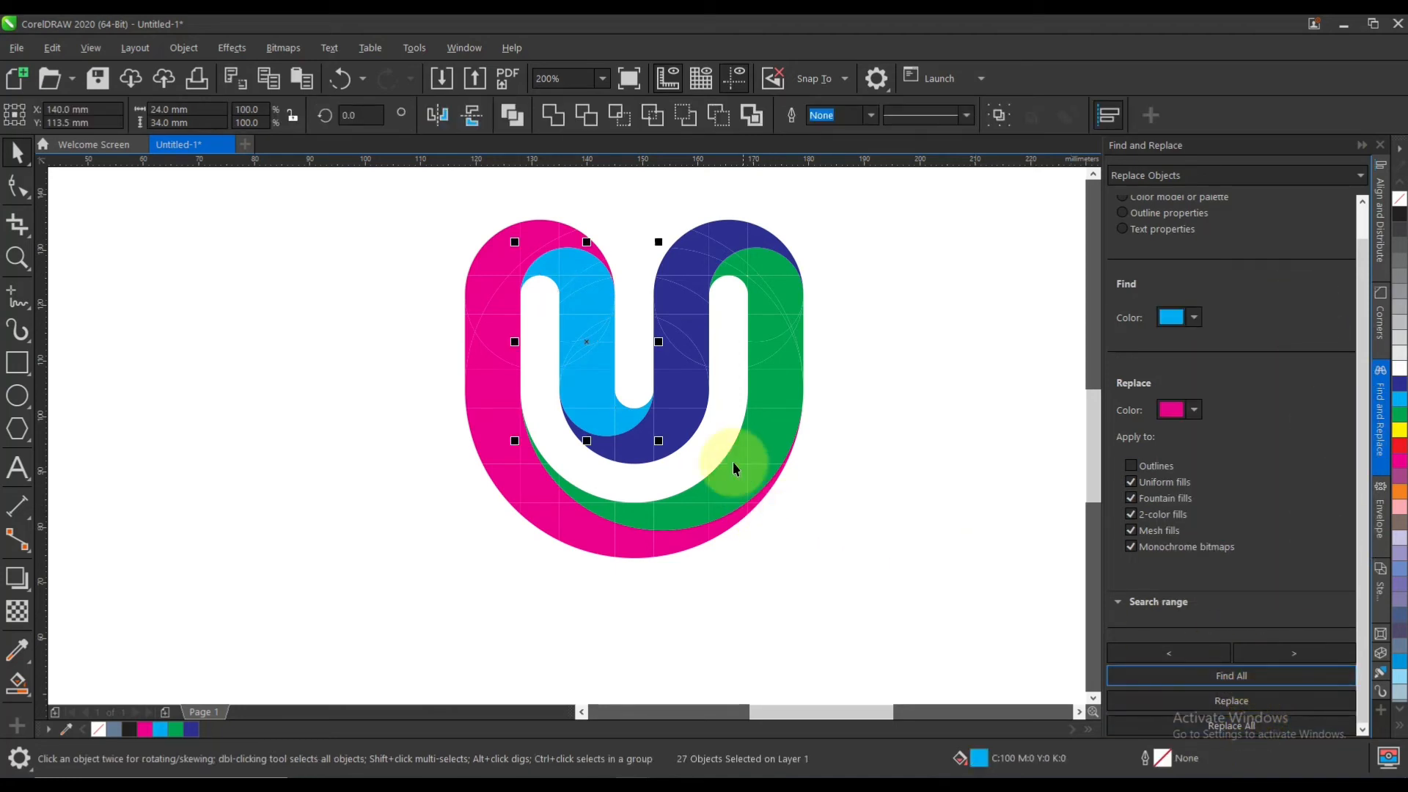
# Weld the selected cyan pieces into a single shape
pyautogui.hotkey('ctrl', 'g')
pyautogui.hotkey('ctrl', 'u')
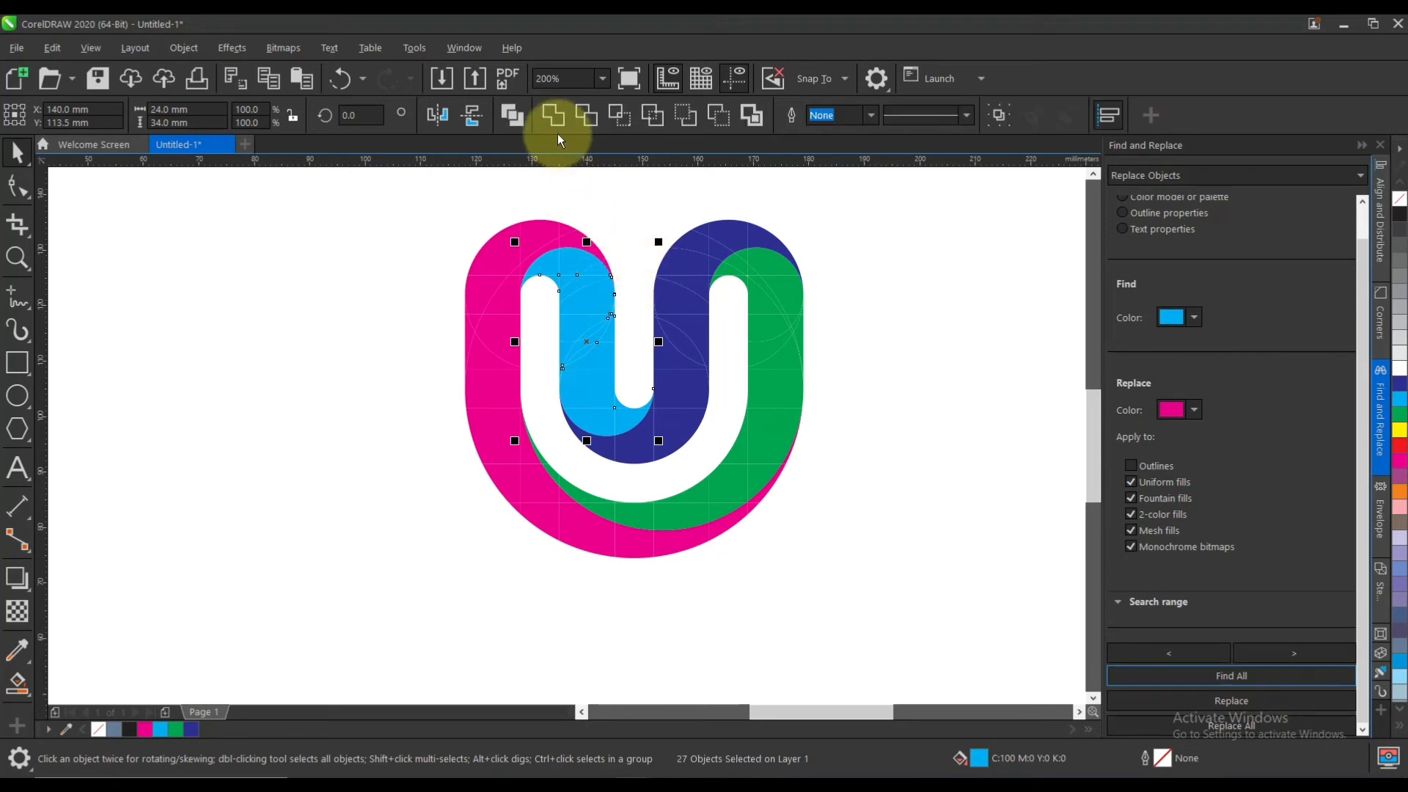
pyautogui.click(556, 115)
pyautogui.click(614, 223)
# Ungroup the dark blue and green groups and weld each colour's pieces into a single shape
pyautogui.click(701, 382)
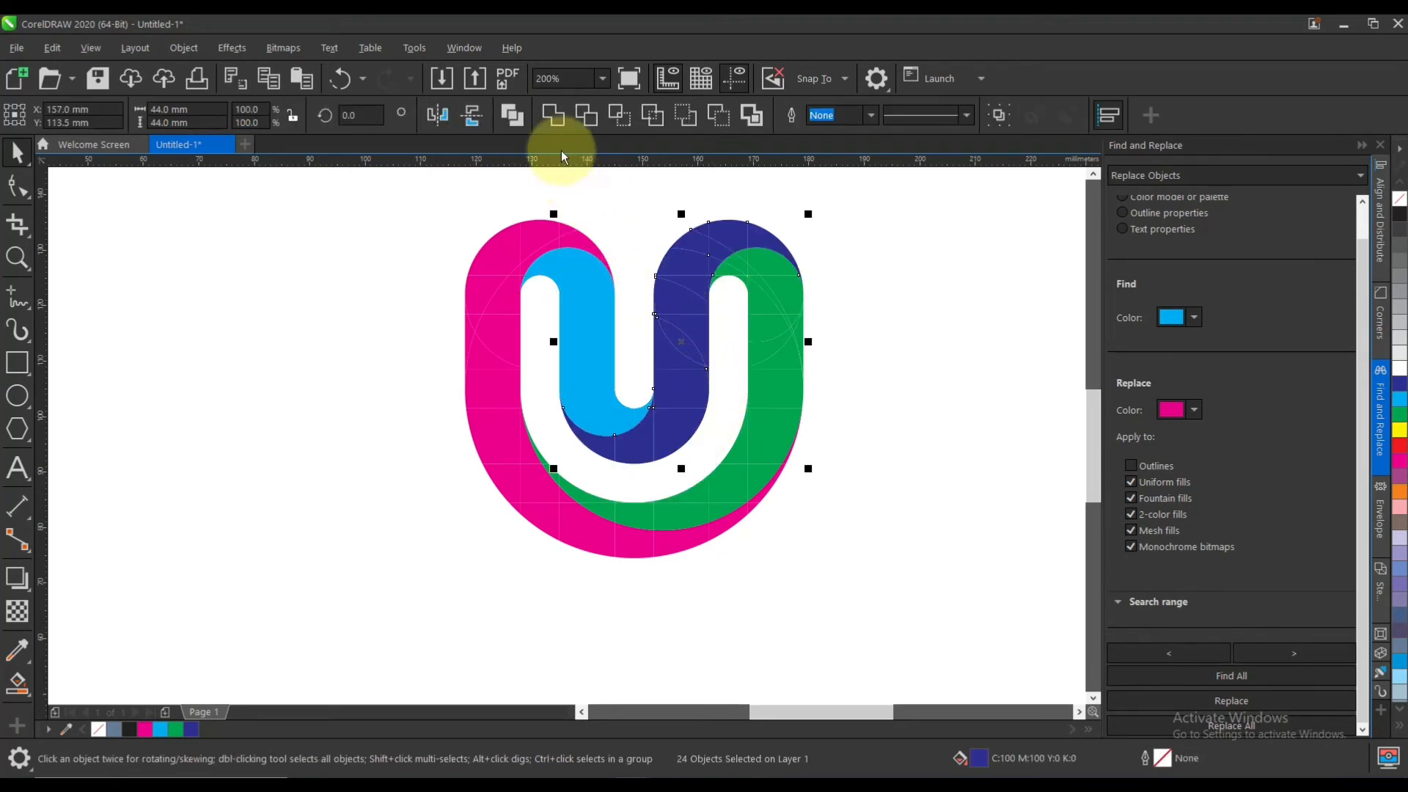
pyautogui.click(553, 116)
pyautogui.hotkey('ctrl', 'z')
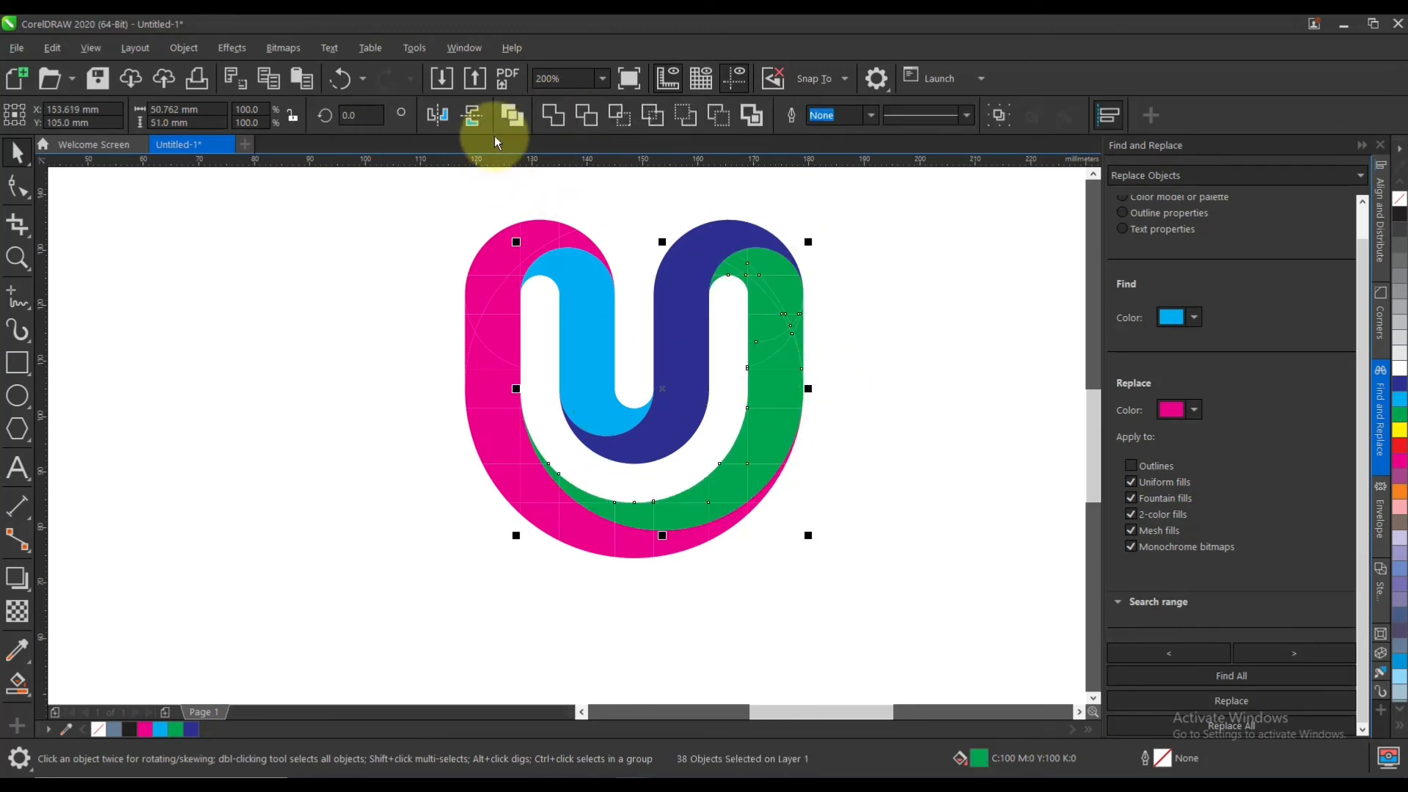
pyautogui.click(550, 115)
# Ungroup the magenta group and weld its pieces into a single shape
pyautogui.click(686, 543)
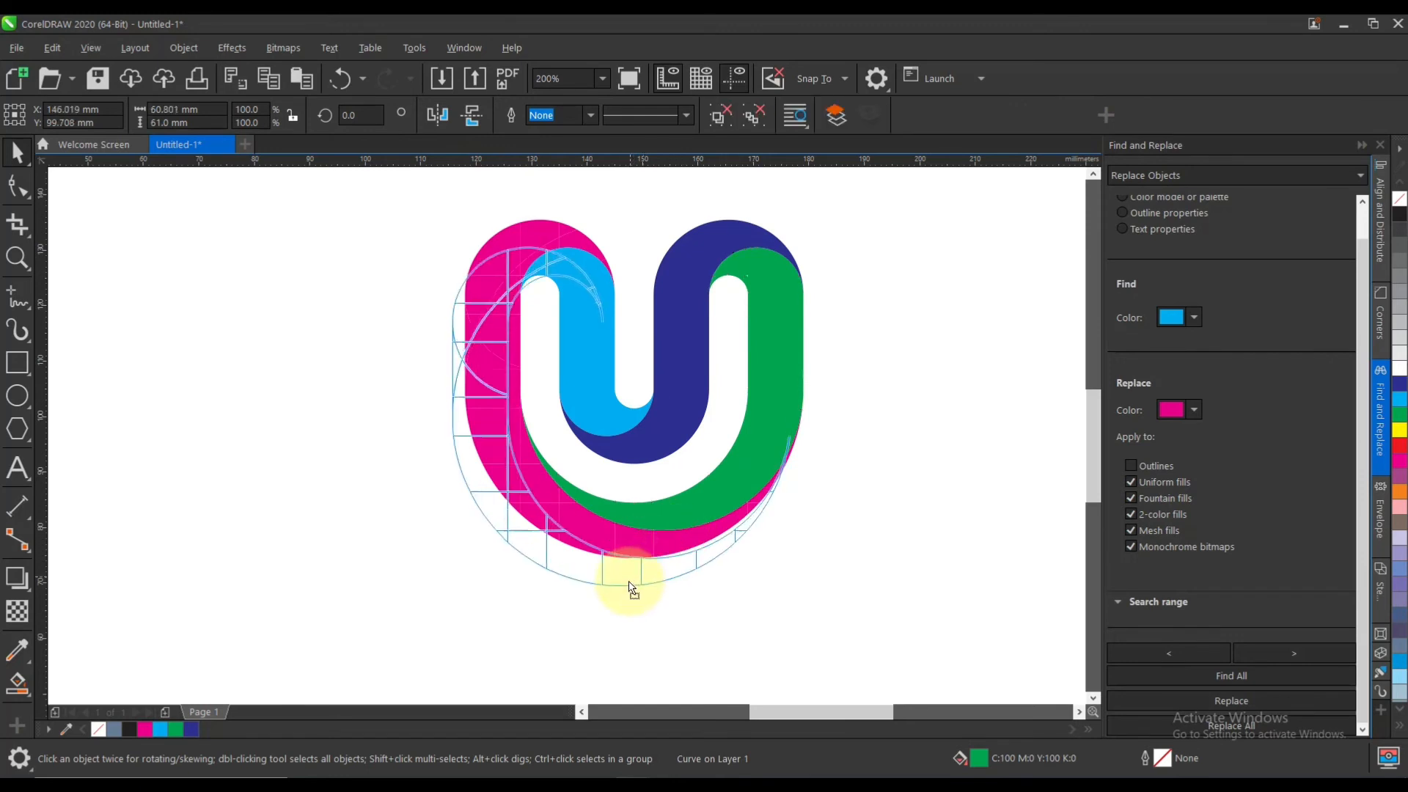
pyautogui.hotkey('ctrl', 'u')
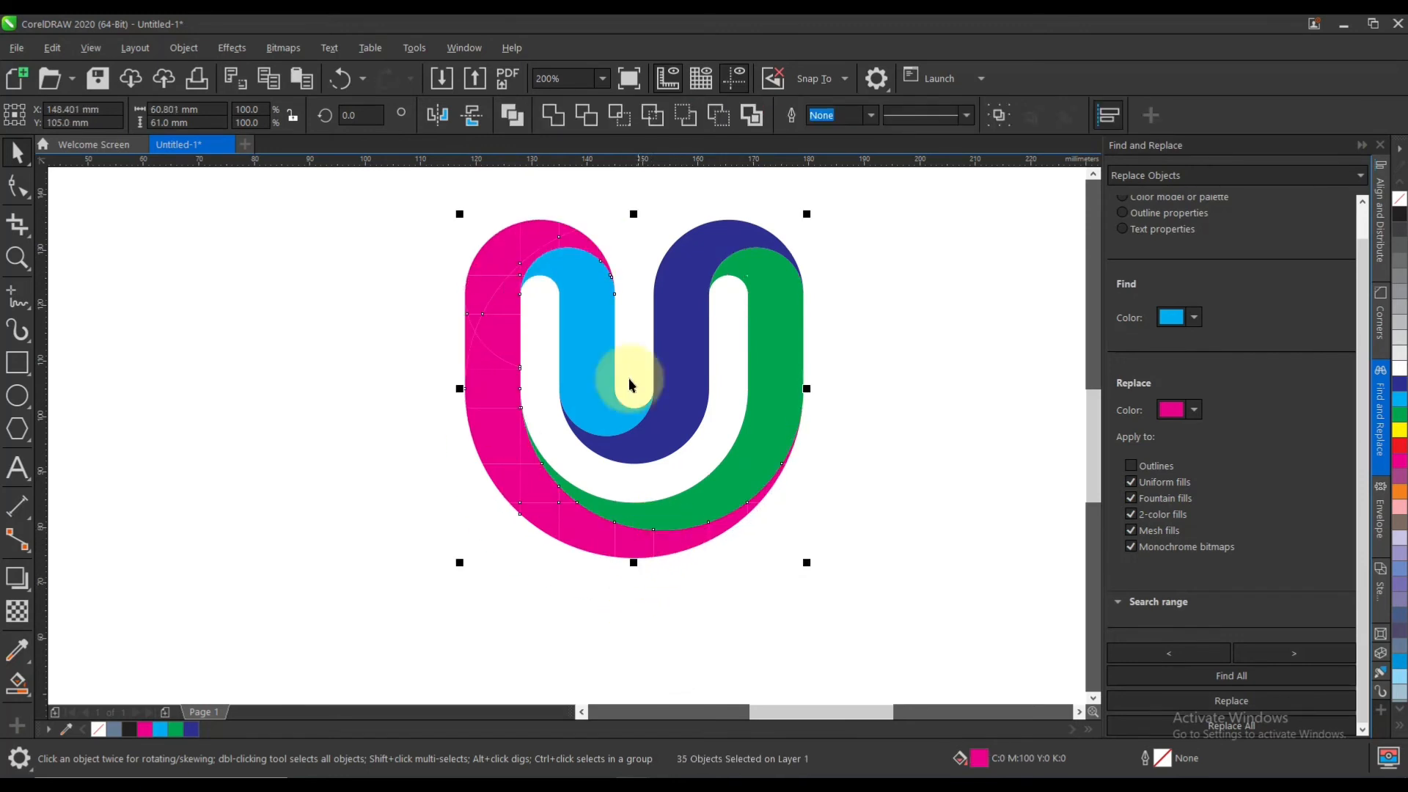
pyautogui.click(553, 121)
# Test-move the magenta shape away from the logo and undo the move
pyautogui.moveTo(539, 236); pyautogui.dragTo(355, 264)
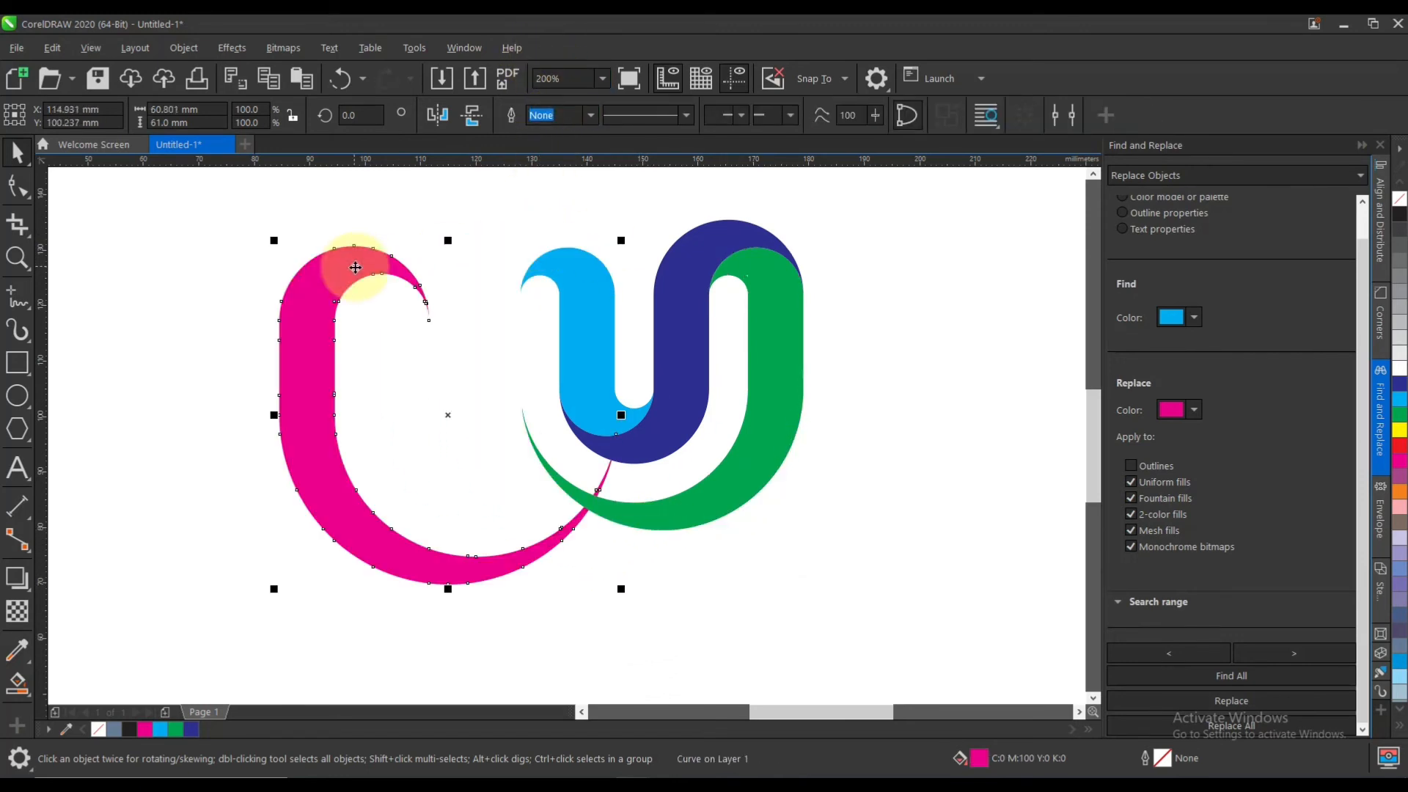
pyautogui.hotkey('ctrl', 'z')
pyautogui.click(881, 397)
pyautogui.scroll(-1, 747, 397)
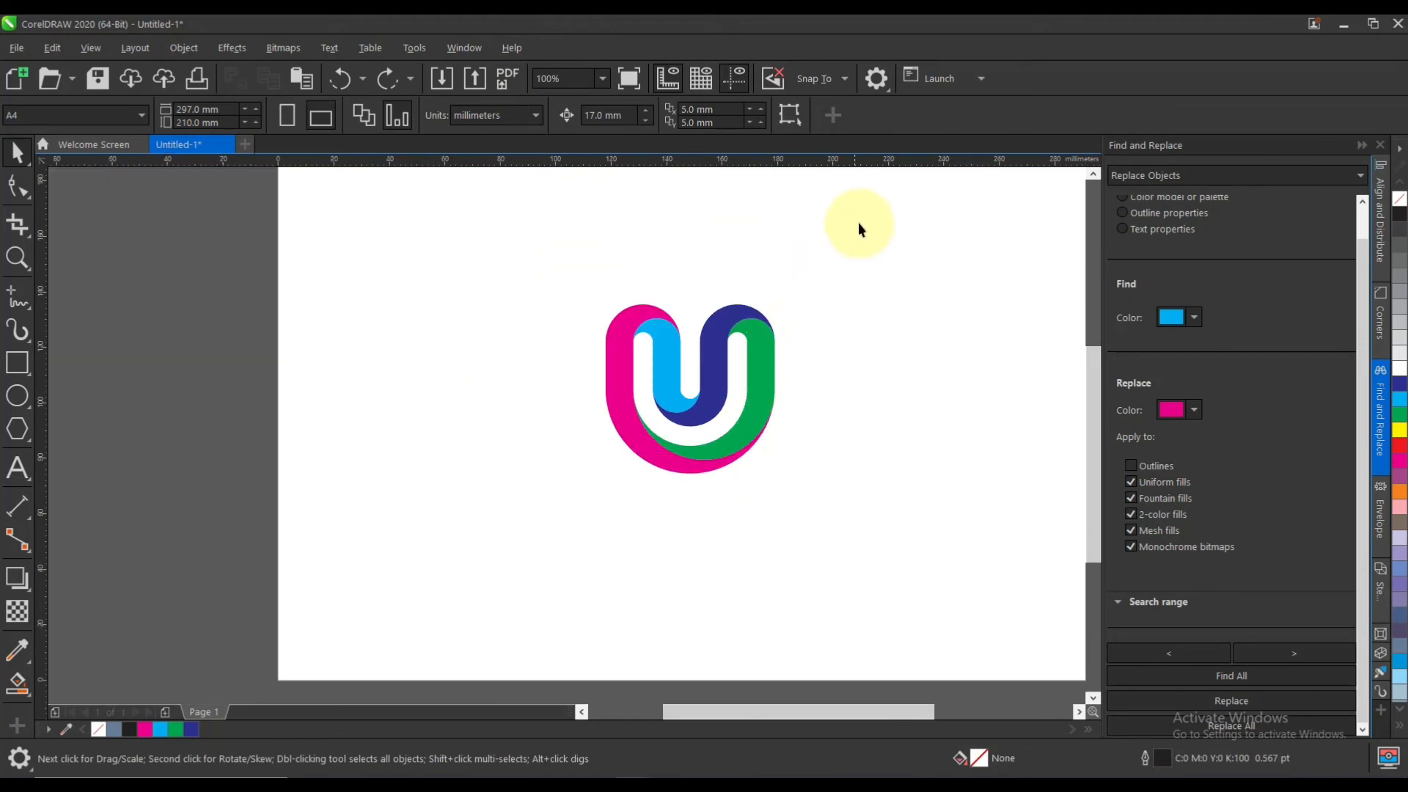
pyautogui.moveTo(859, 229); pyautogui.dragTo(475, 521)
pyautogui.scroll(2, 746, 337)
pyautogui.press('Escape')
# Delete the nodes of the tiny triangular gap inside the green arch
pyautogui.scroll(2, 779, 323)
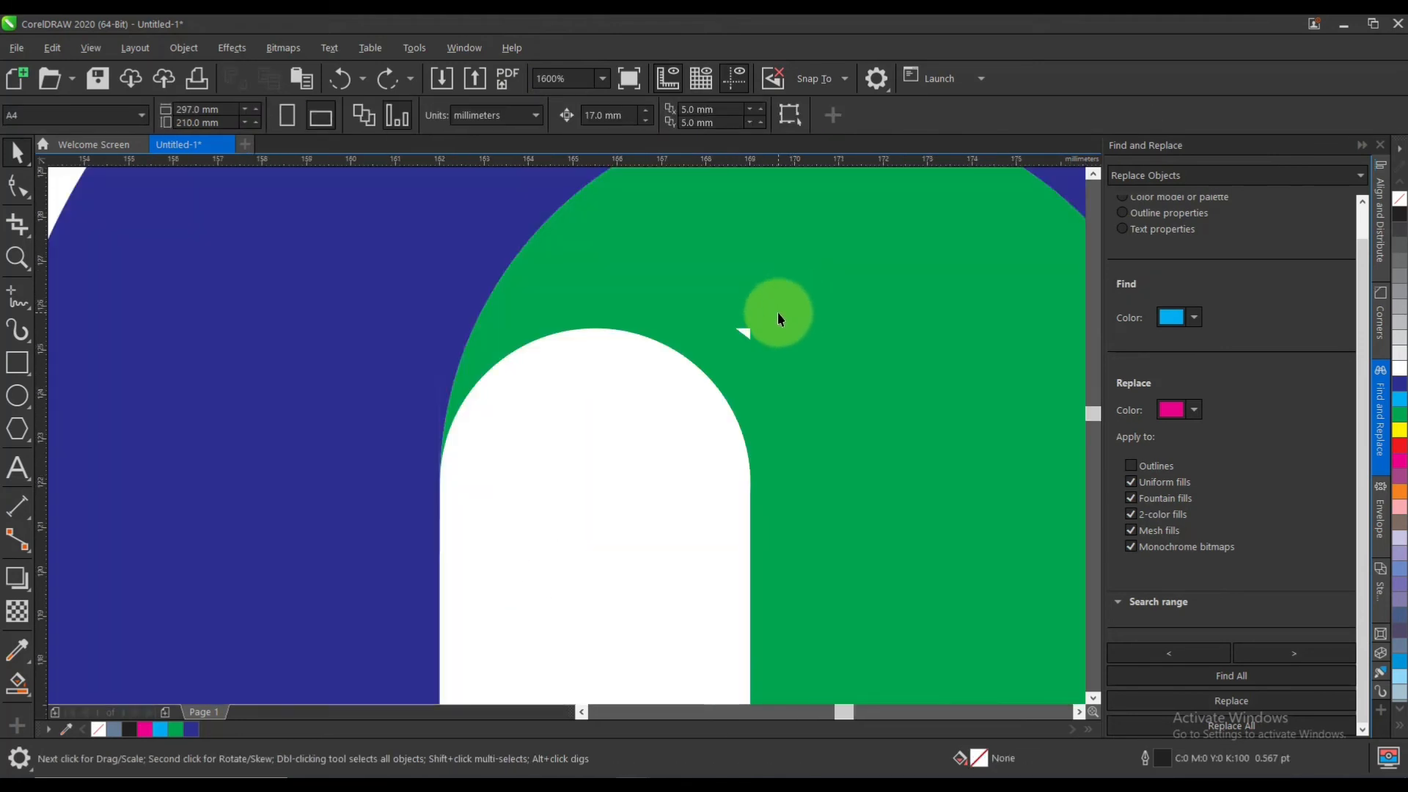
pyautogui.click(778, 314)
pyautogui.press('F10')
pyautogui.scroll(2, 762, 325)
pyautogui.moveTo(776, 283); pyautogui.dragTo(641, 388)
pyautogui.press('Delete')
pyautogui.scroll(-2, 652, 402)
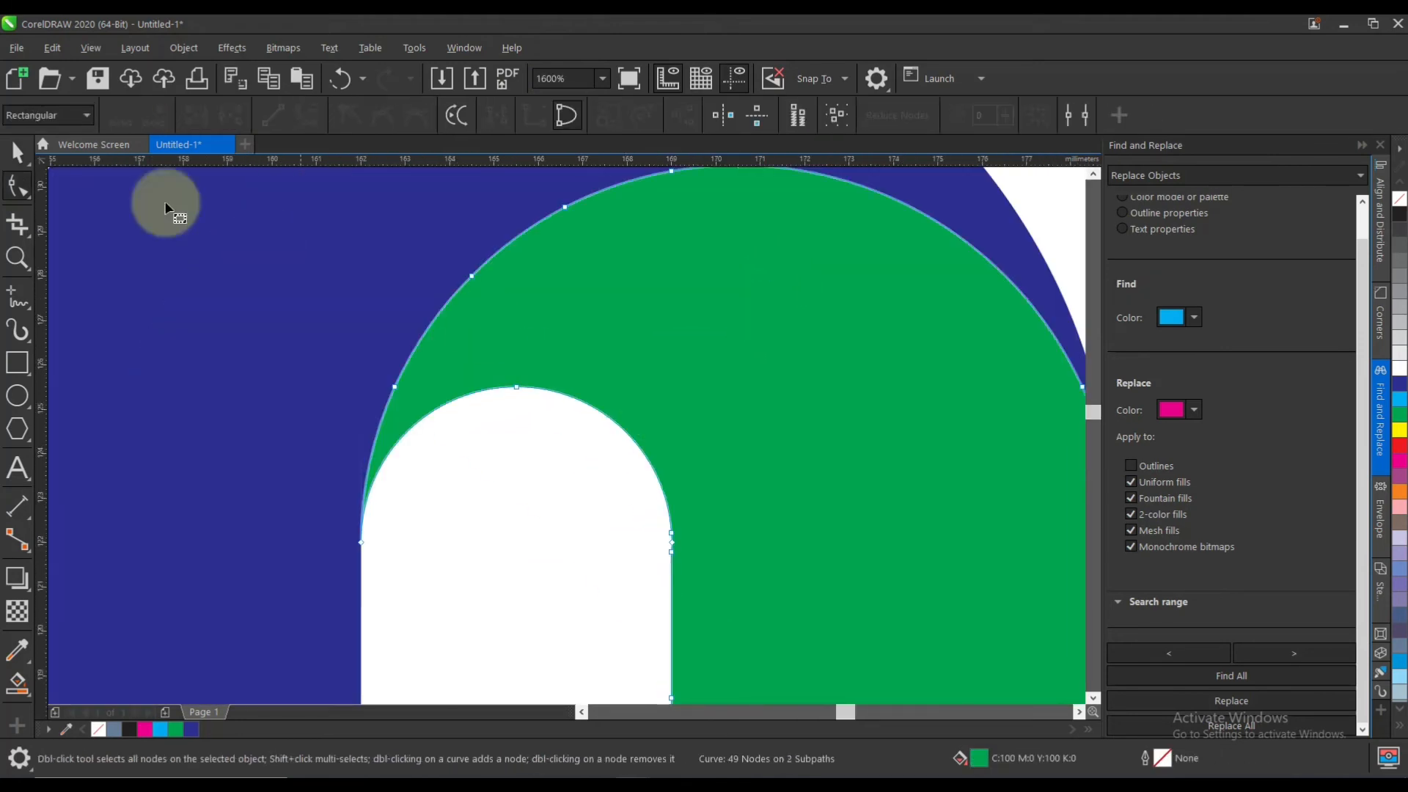
# Try moving the magenta band away from the other bands, and undo the move
pyautogui.click(15, 147)
pyautogui.press('F4')
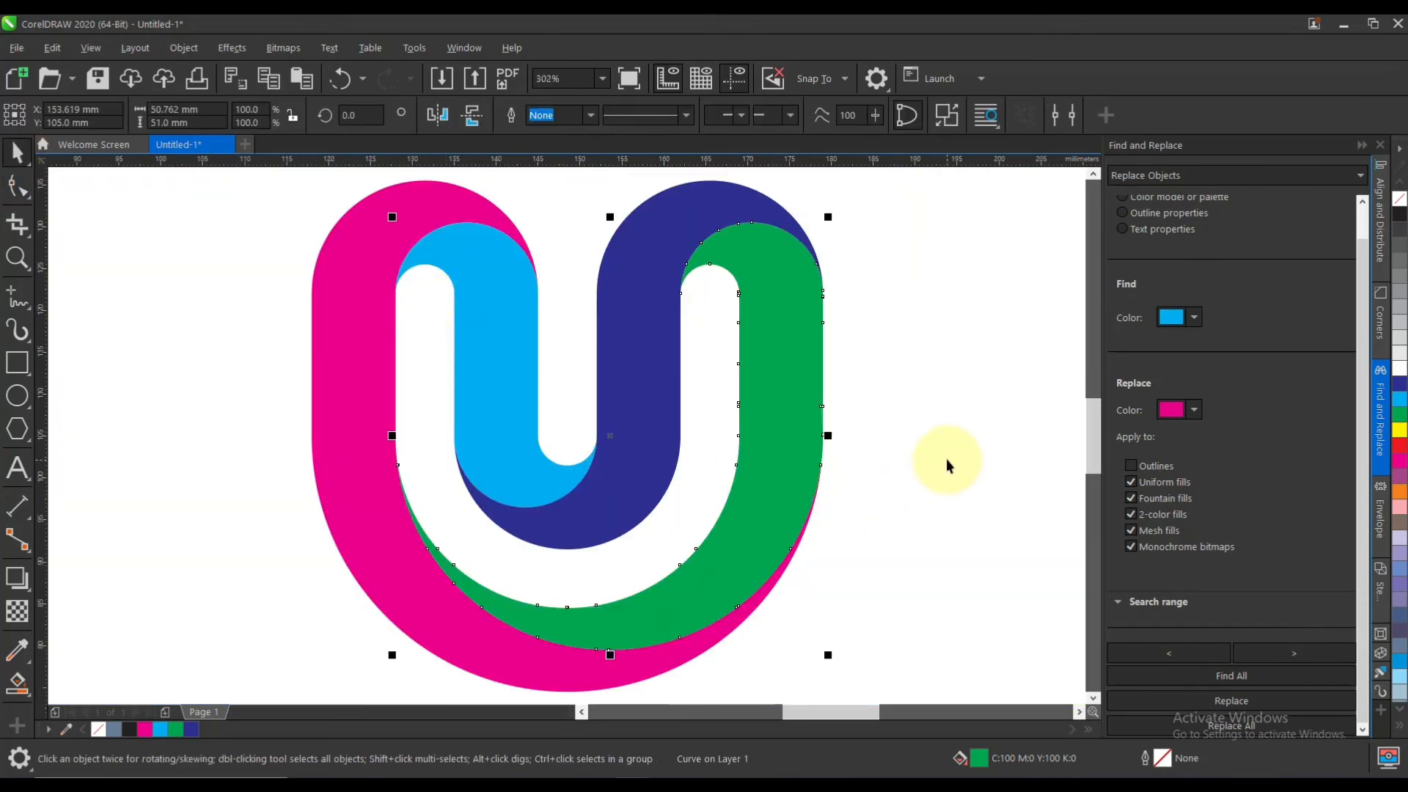
pyautogui.click(947, 460)
pyautogui.scroll(-1, 548, 461)
pyautogui.moveTo(438, 397); pyautogui.dragTo(377, 343)
pyautogui.hotkey('ctrl', 'z')
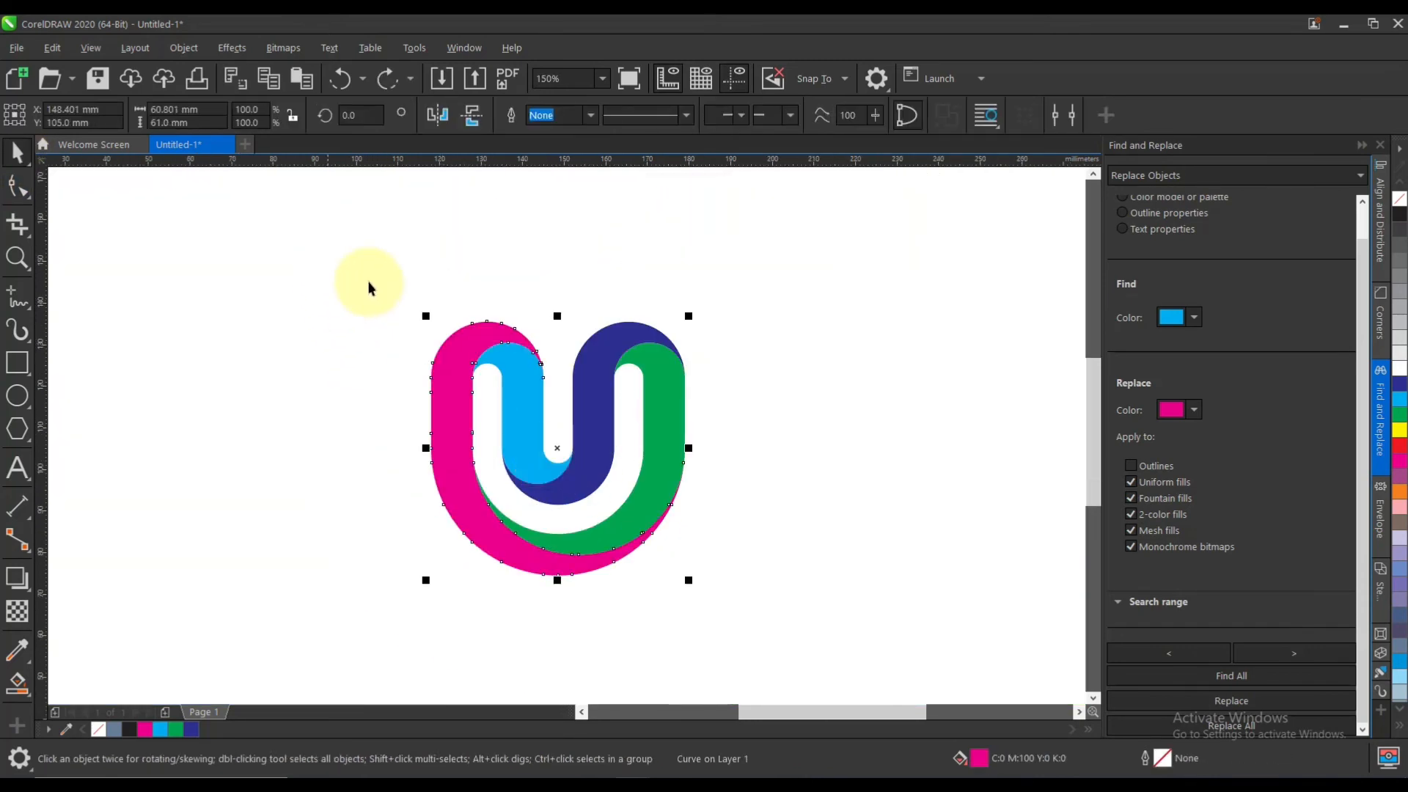
# Recolour all four bands of the logo, trying cyan first and settling on dark blue
pyautogui.moveTo(367, 280); pyautogui.dragTo(824, 666)
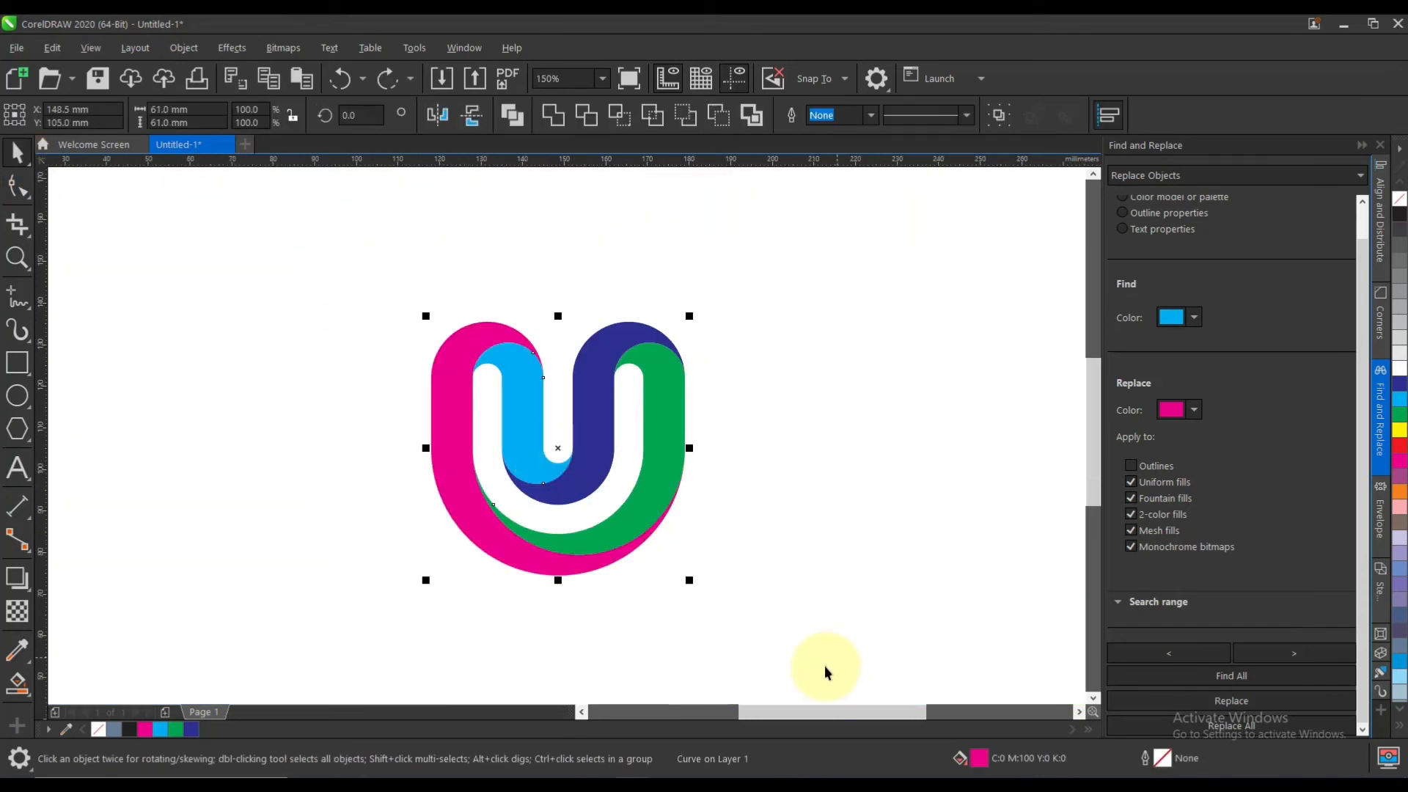
pyautogui.click(1403, 400)
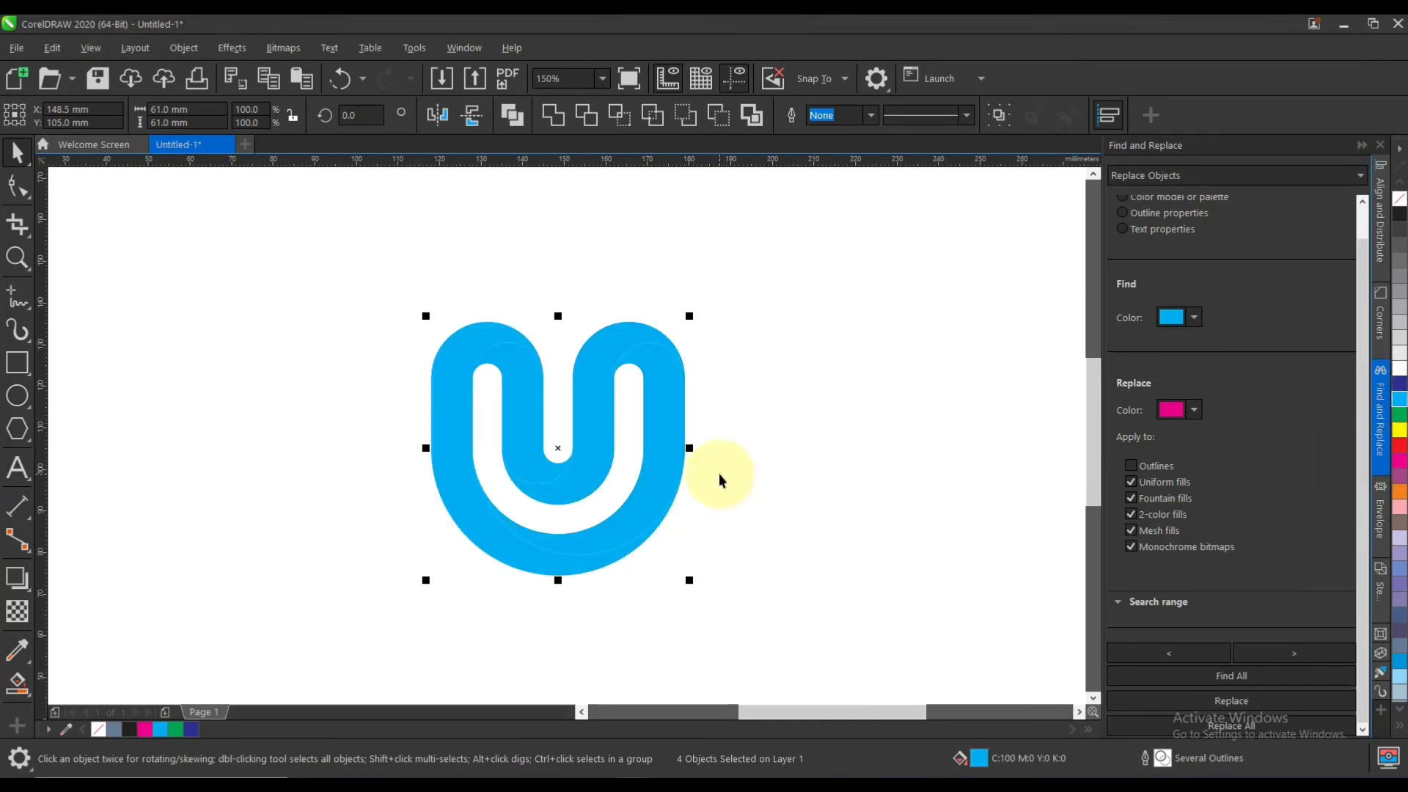
pyautogui.click(1399, 390)
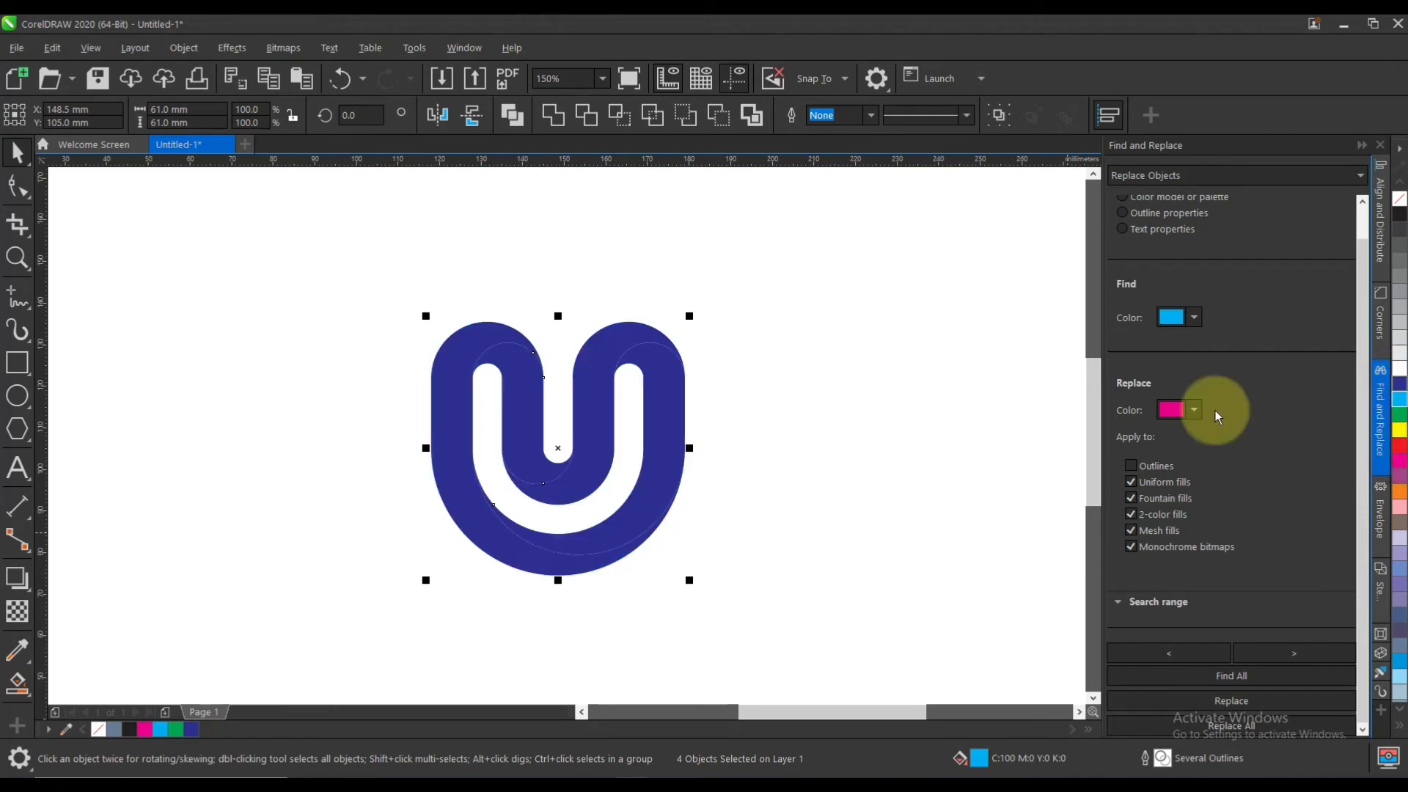
pyautogui.click(802, 481)
# Apply a fountain fill to the outer left band, running from dark blue at its top to cyan at its base
pyautogui.click(465, 503)
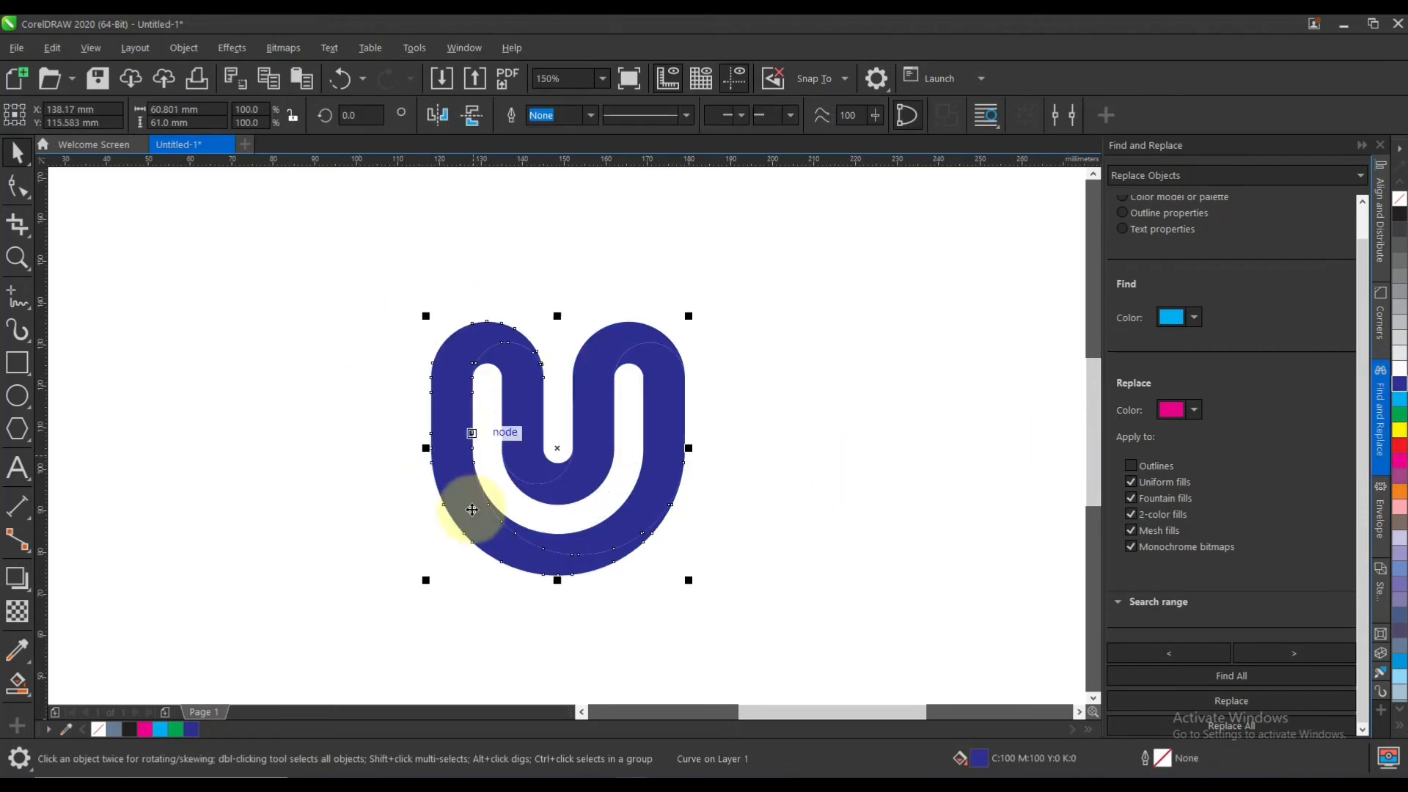
pyautogui.click(15, 688)
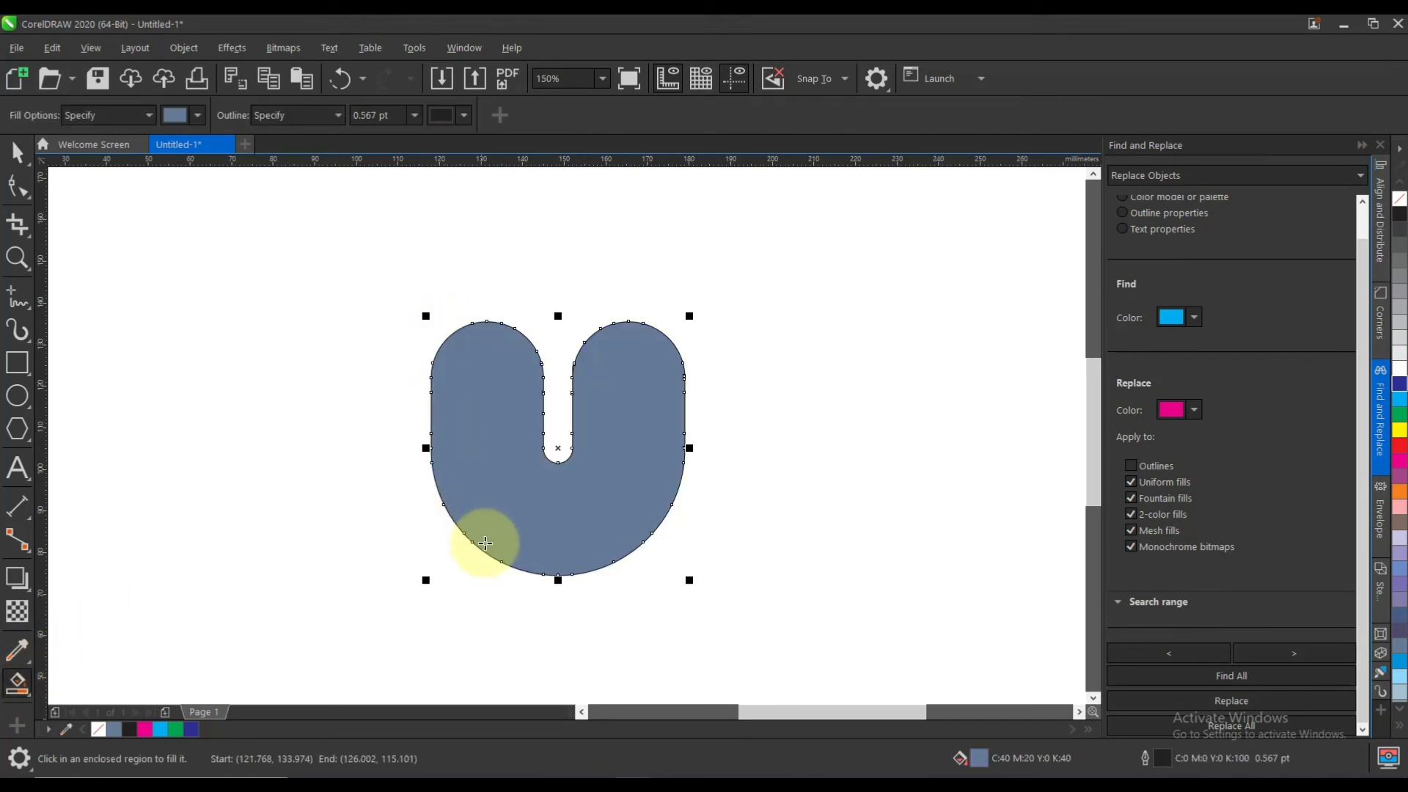
pyautogui.click(17, 684)
pyautogui.click(103, 679)
pyautogui.moveTo(454, 317); pyautogui.dragTo(491, 598)
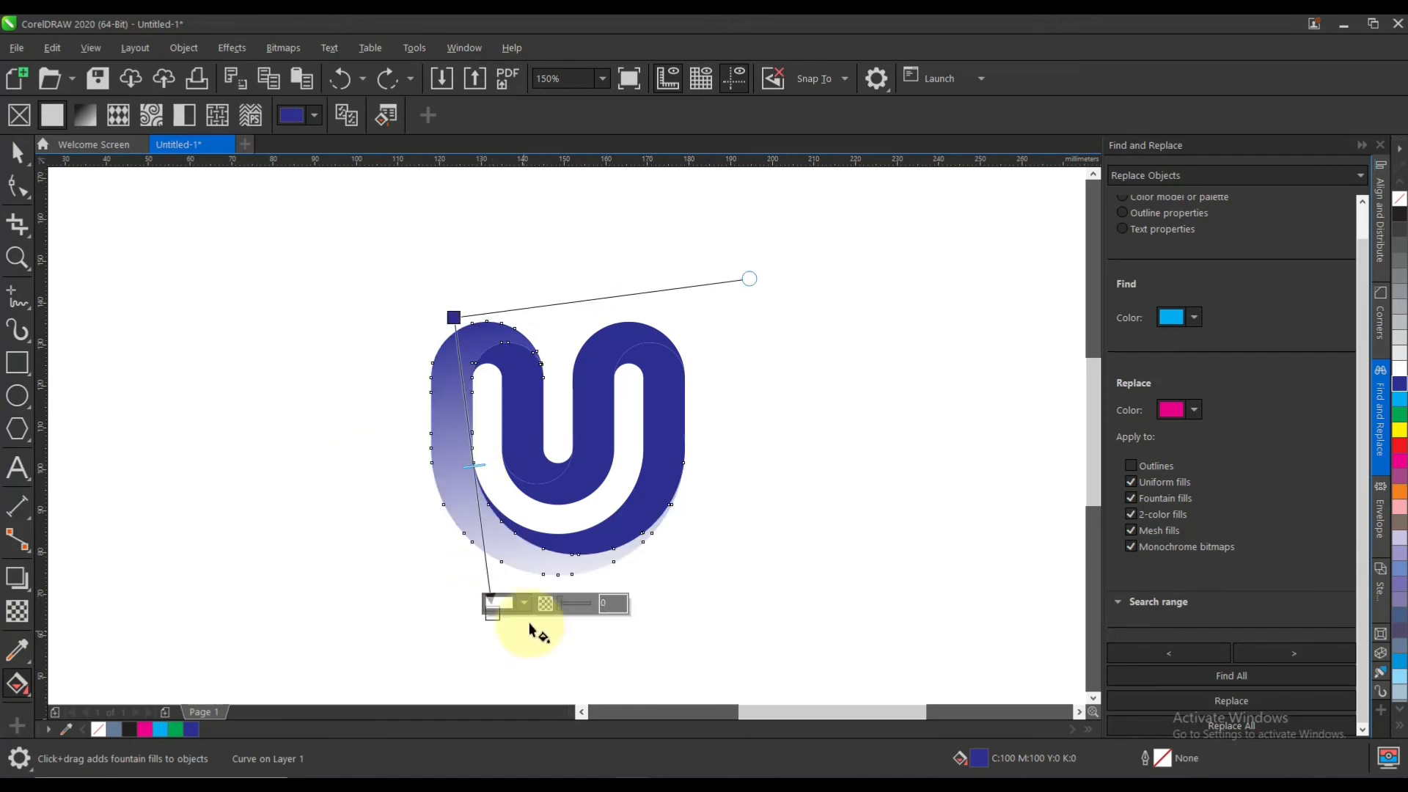
pyautogui.click(1401, 402)
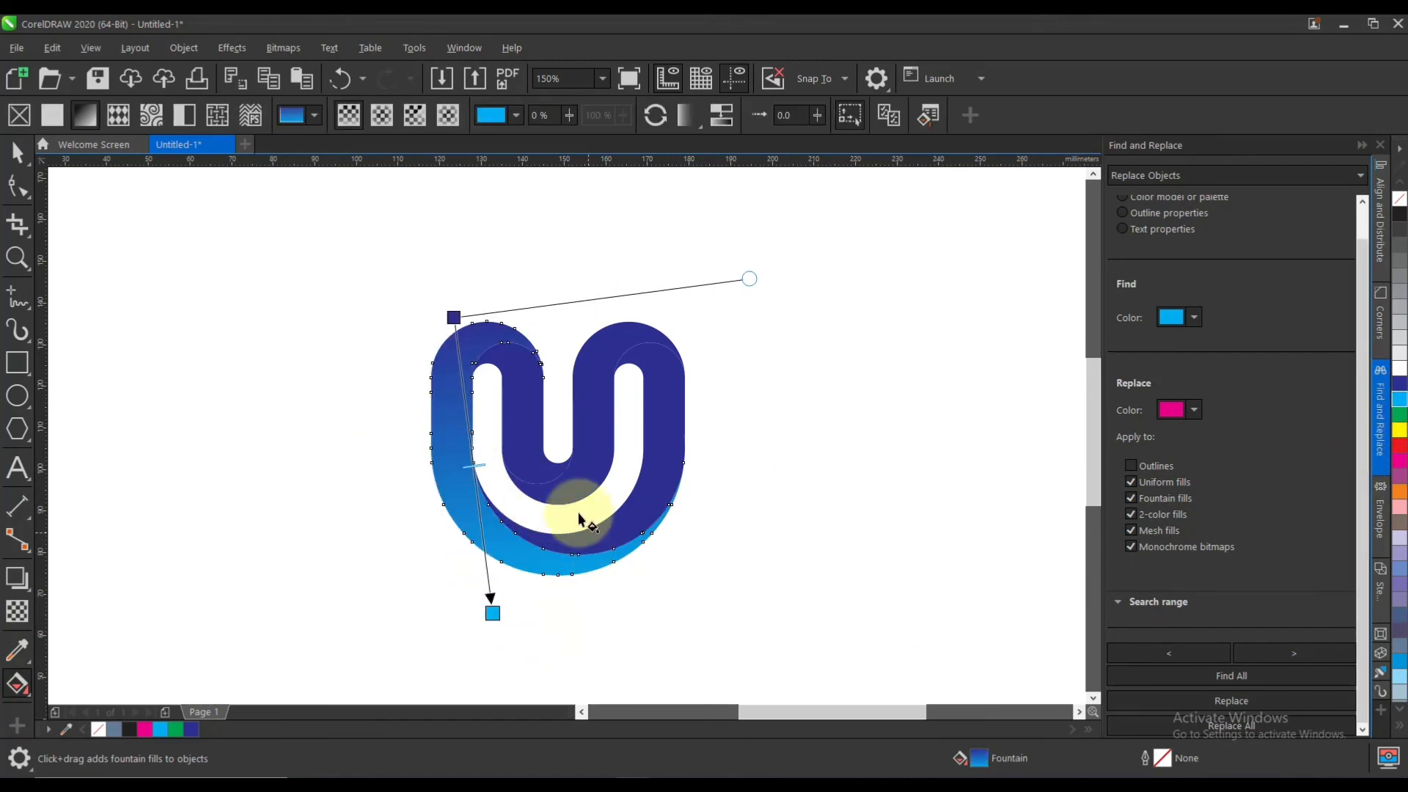
# Give the inner left band a fountain fill running from magenta at its top down to orange
pyautogui.click(519, 408)
pyautogui.click(17, 152)
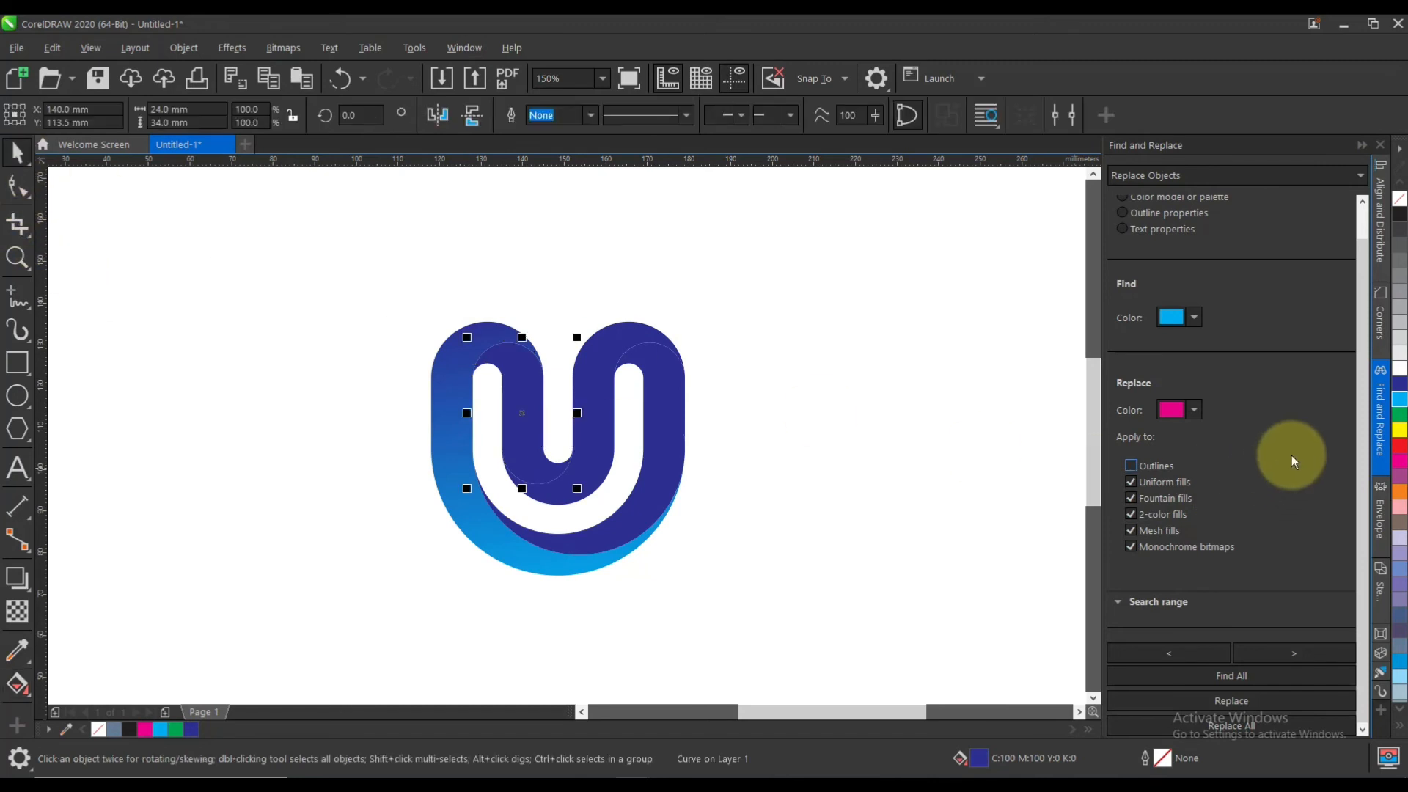
pyautogui.click(1401, 463)
pyautogui.click(16, 684)
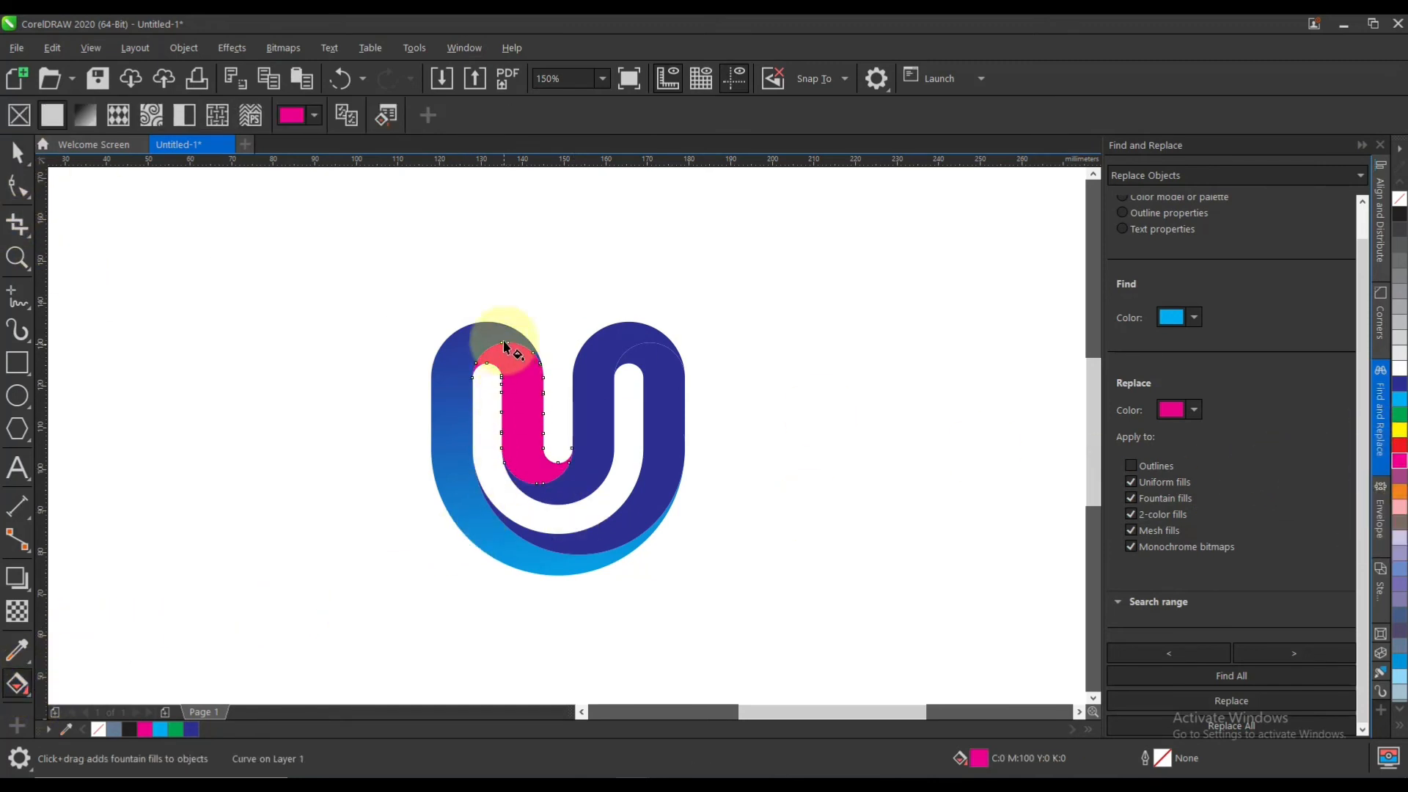
pyautogui.moveTo(505, 334); pyautogui.dragTo(528, 489)
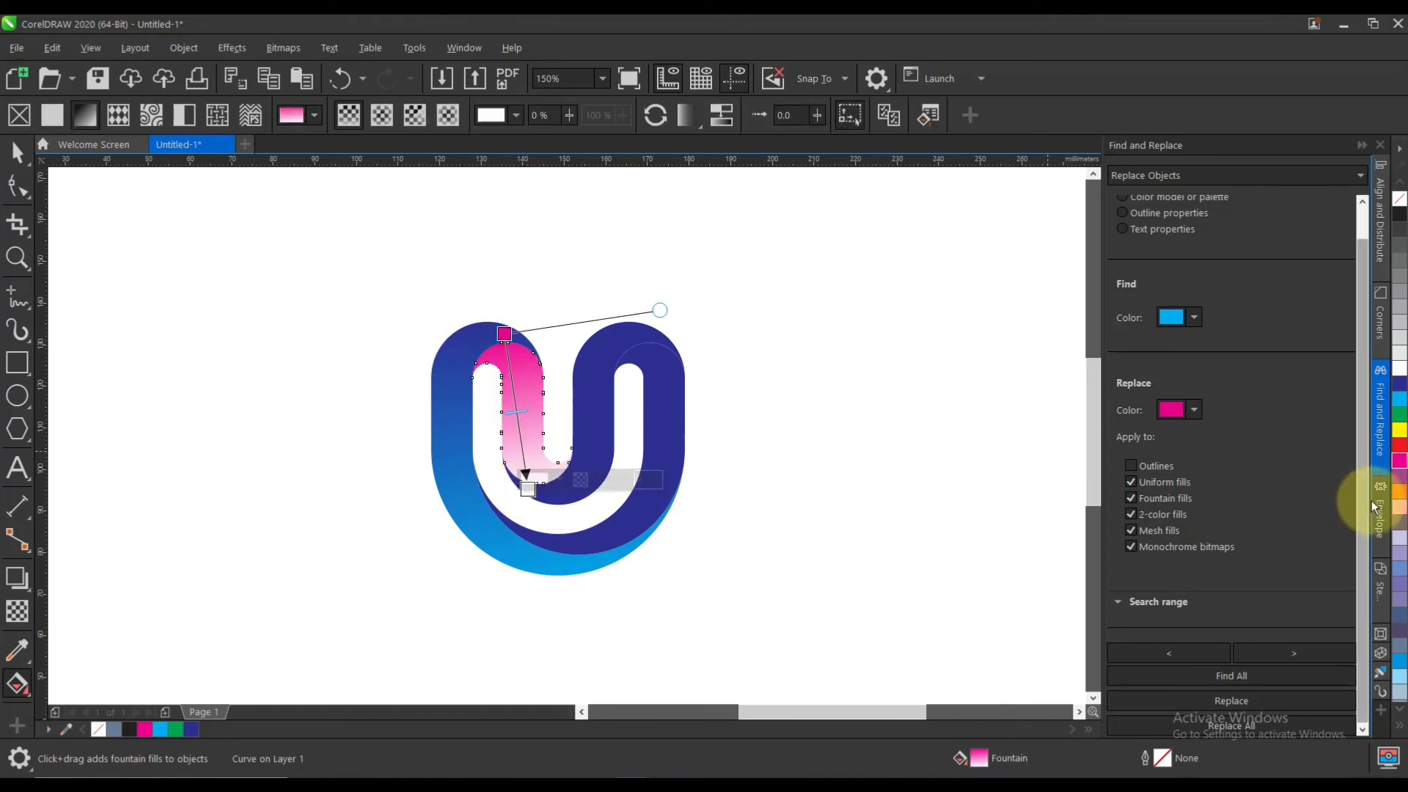
pyautogui.click(1401, 492)
pyautogui.click(19, 154)
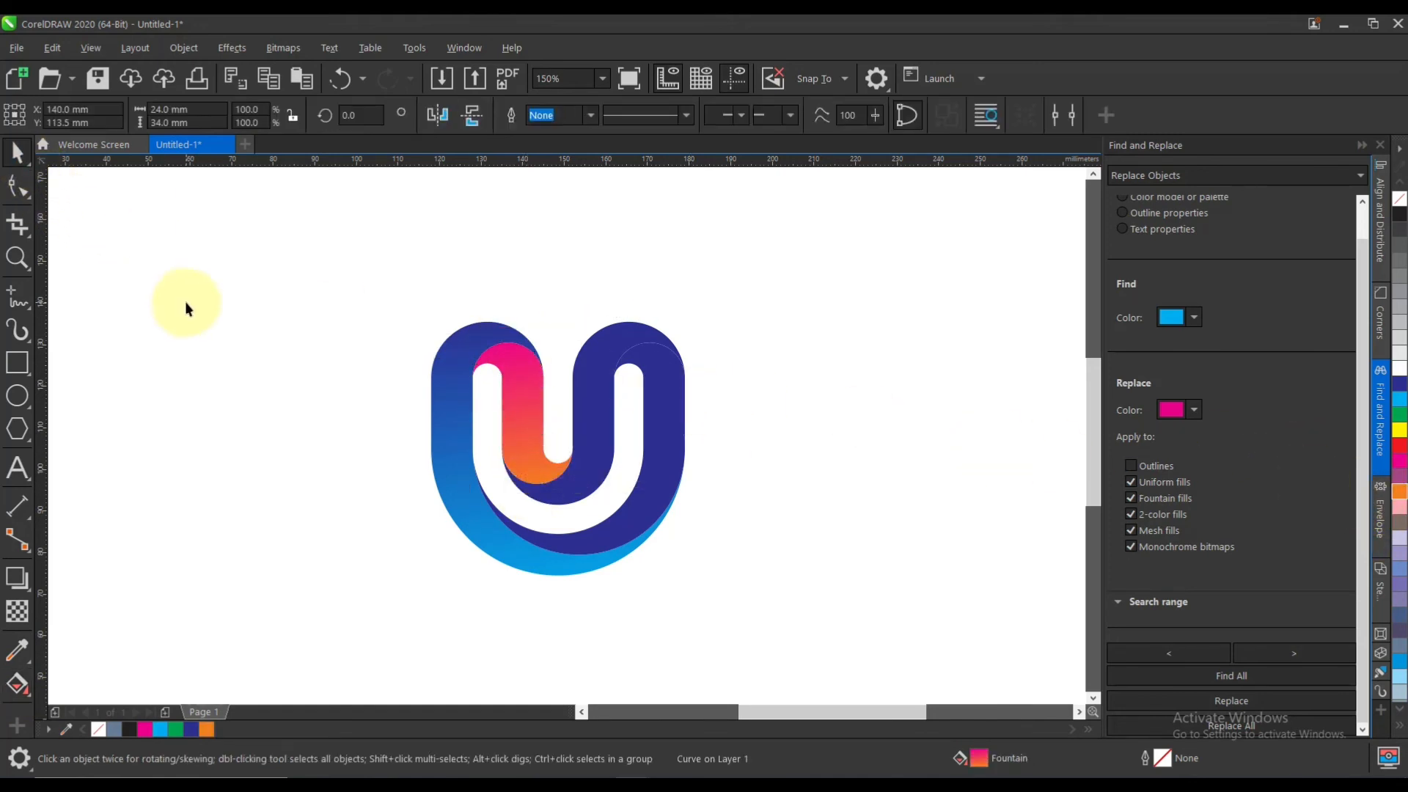
pyautogui.click(185, 301)
# Fill the S-shaped band on the logo's inner right with a vertical gradient from orange at the top to magenta
pyautogui.moveTo(576, 498); pyautogui.dragTo(621, 471)
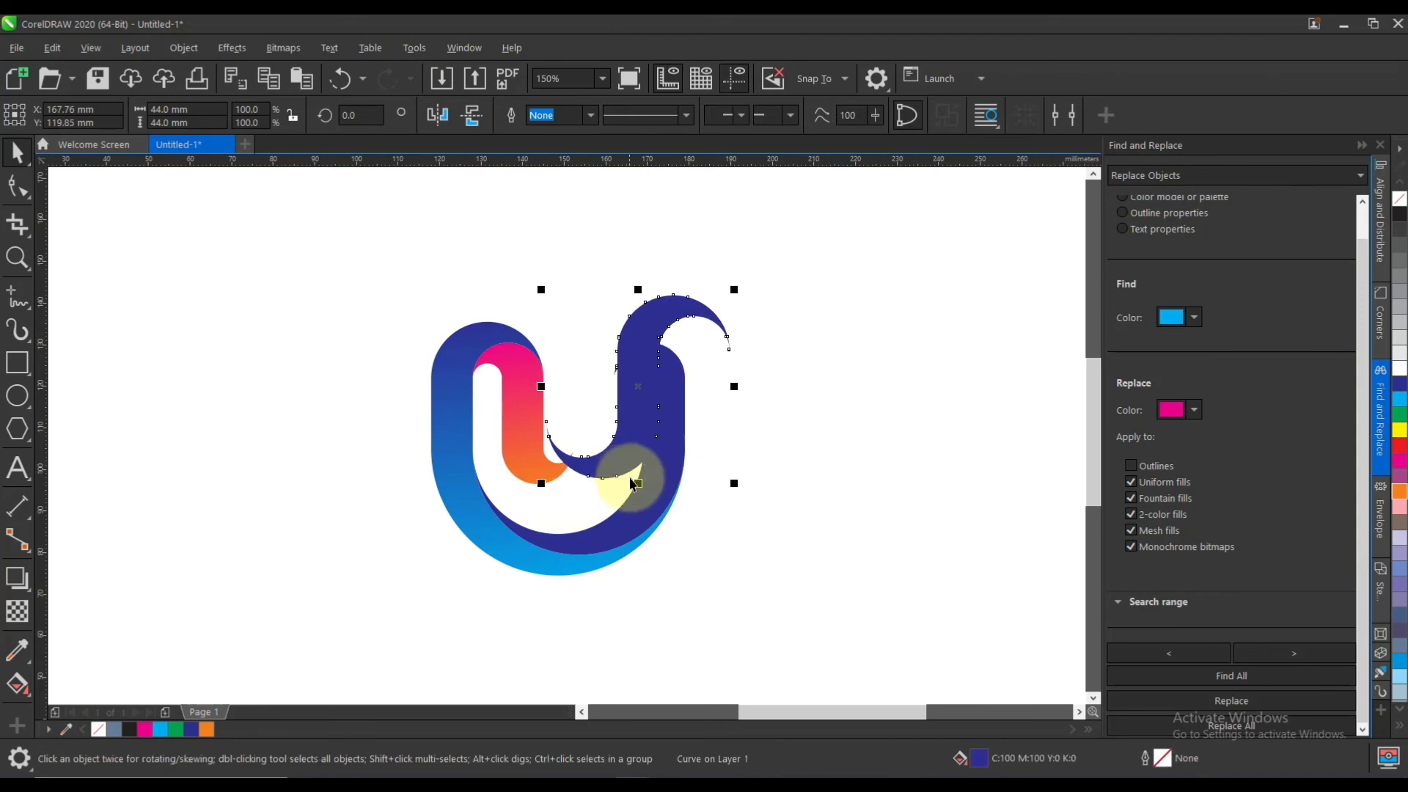
pyautogui.hotkey('ctrl', 'z')
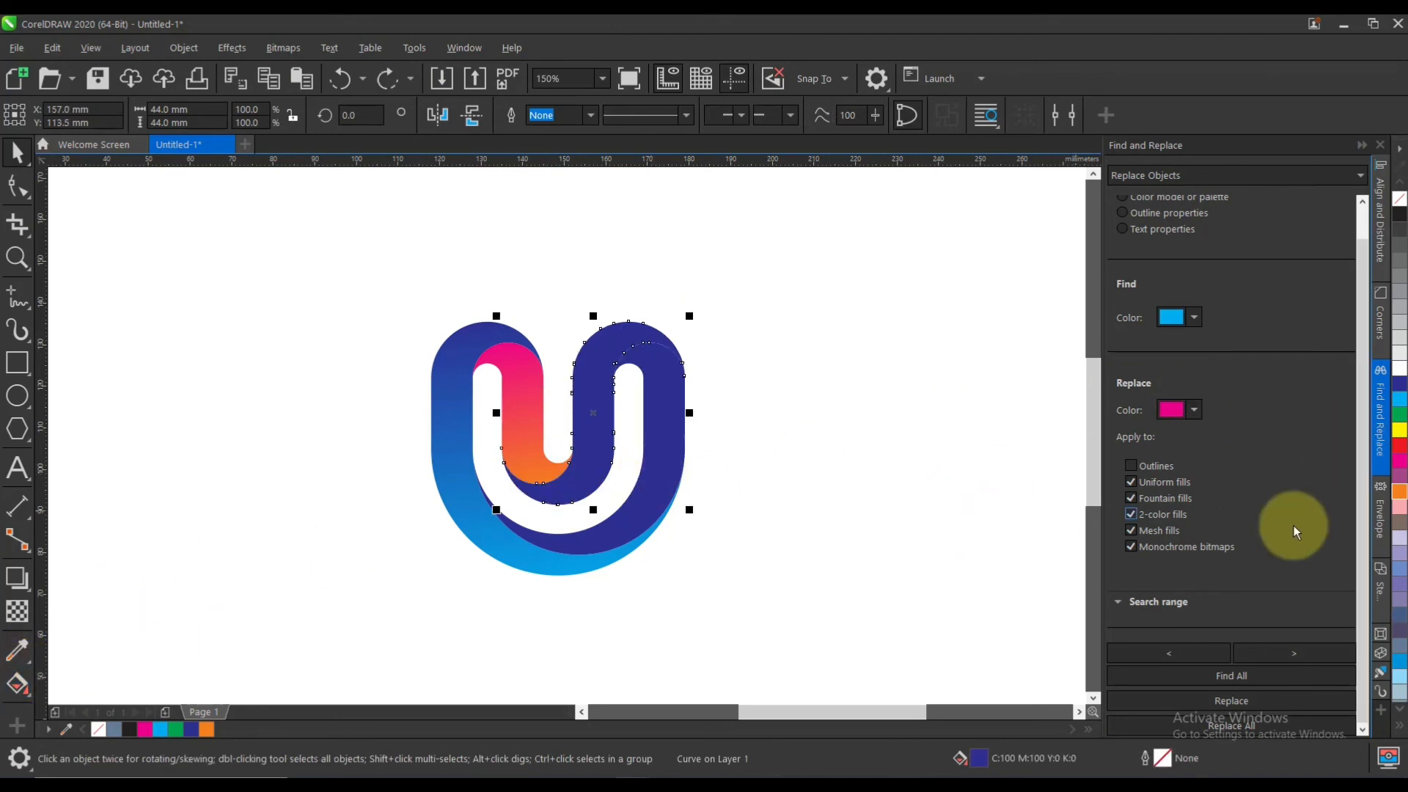
pyautogui.click(1400, 492)
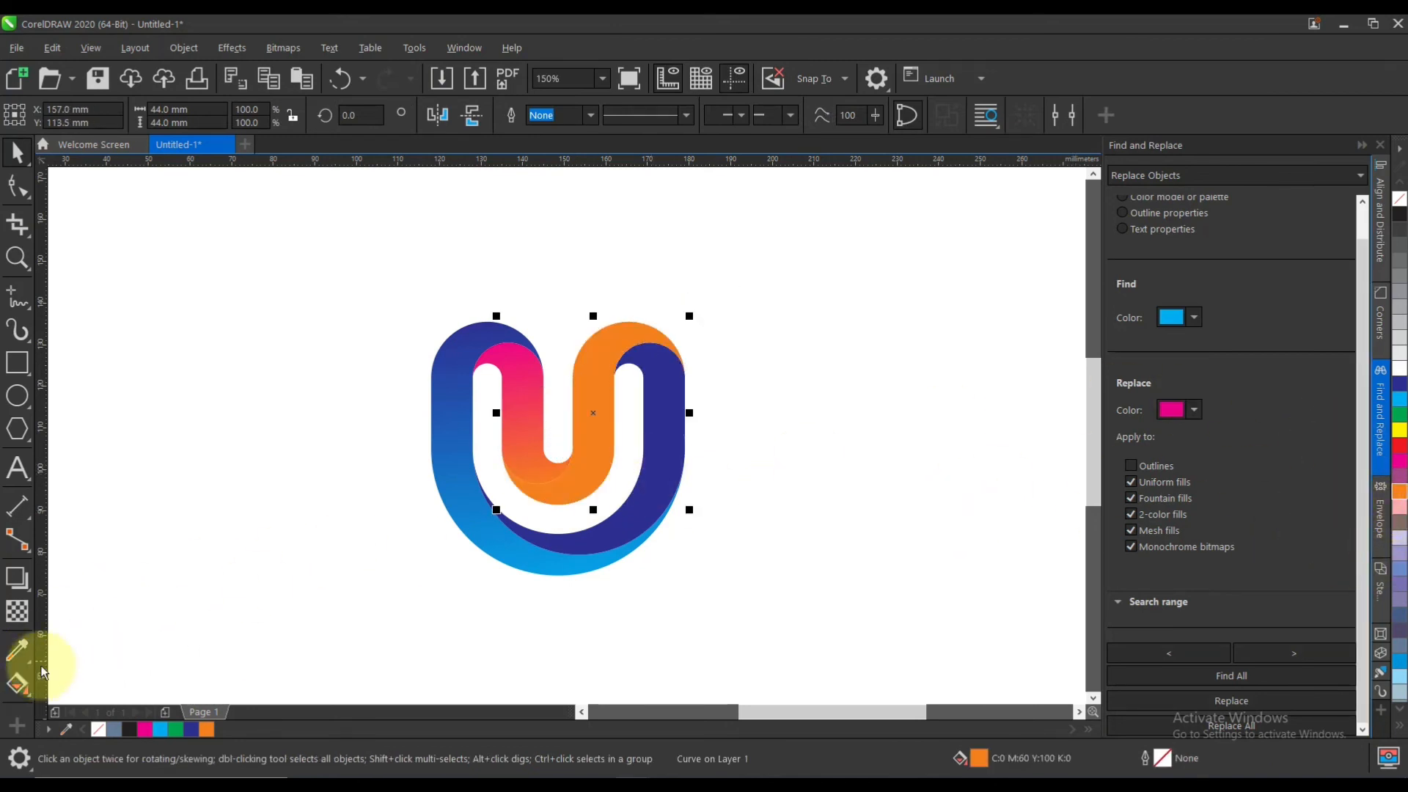
pyautogui.click(12, 693)
pyautogui.moveTo(600, 328); pyautogui.dragTo(572, 532)
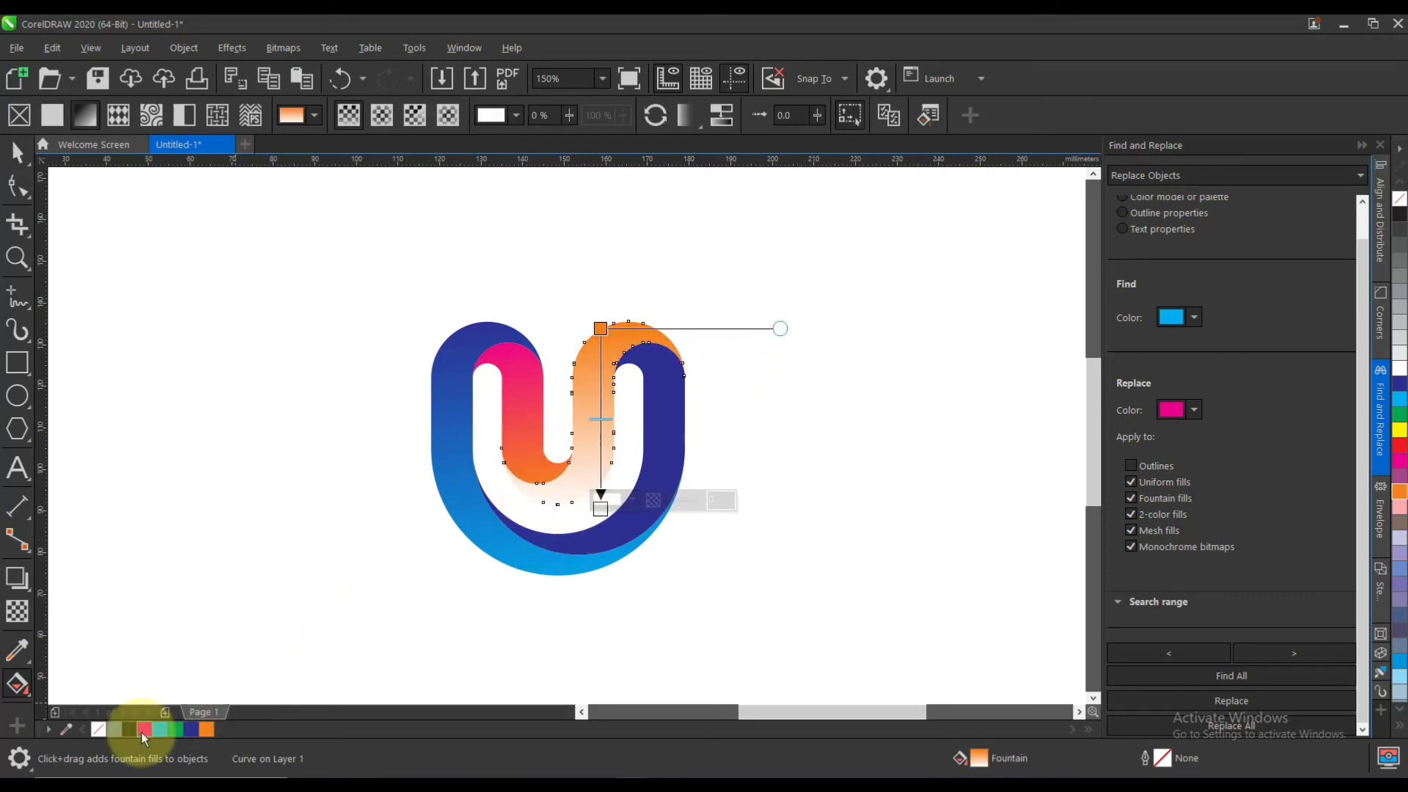
pyautogui.moveTo(145, 728); pyautogui.dragTo(600, 508)
pyautogui.click(16, 151)
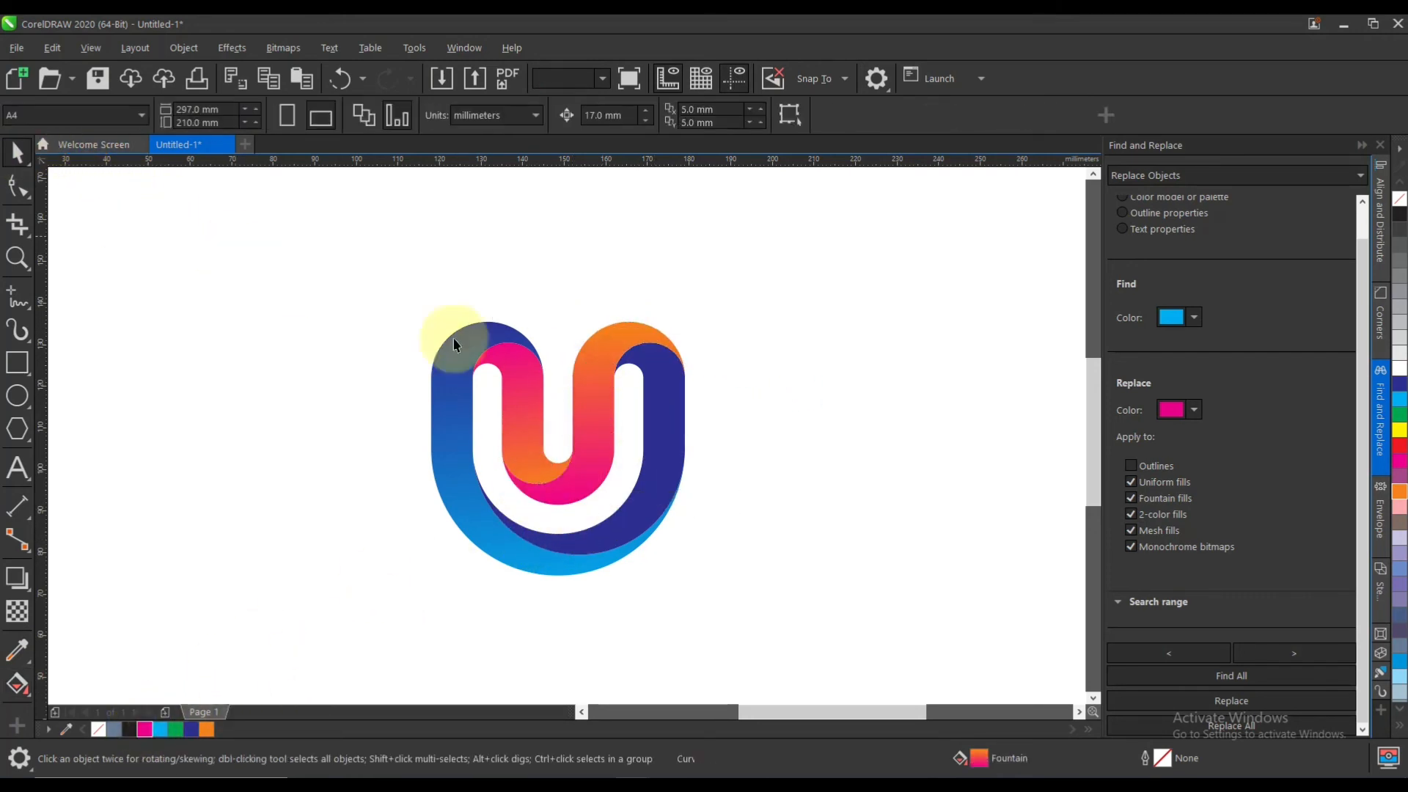
# Apply a vertical fountain fill to the outer right band, from dark blue at the base to cyan at the top
pyautogui.hotkey('ctrl', 'z')
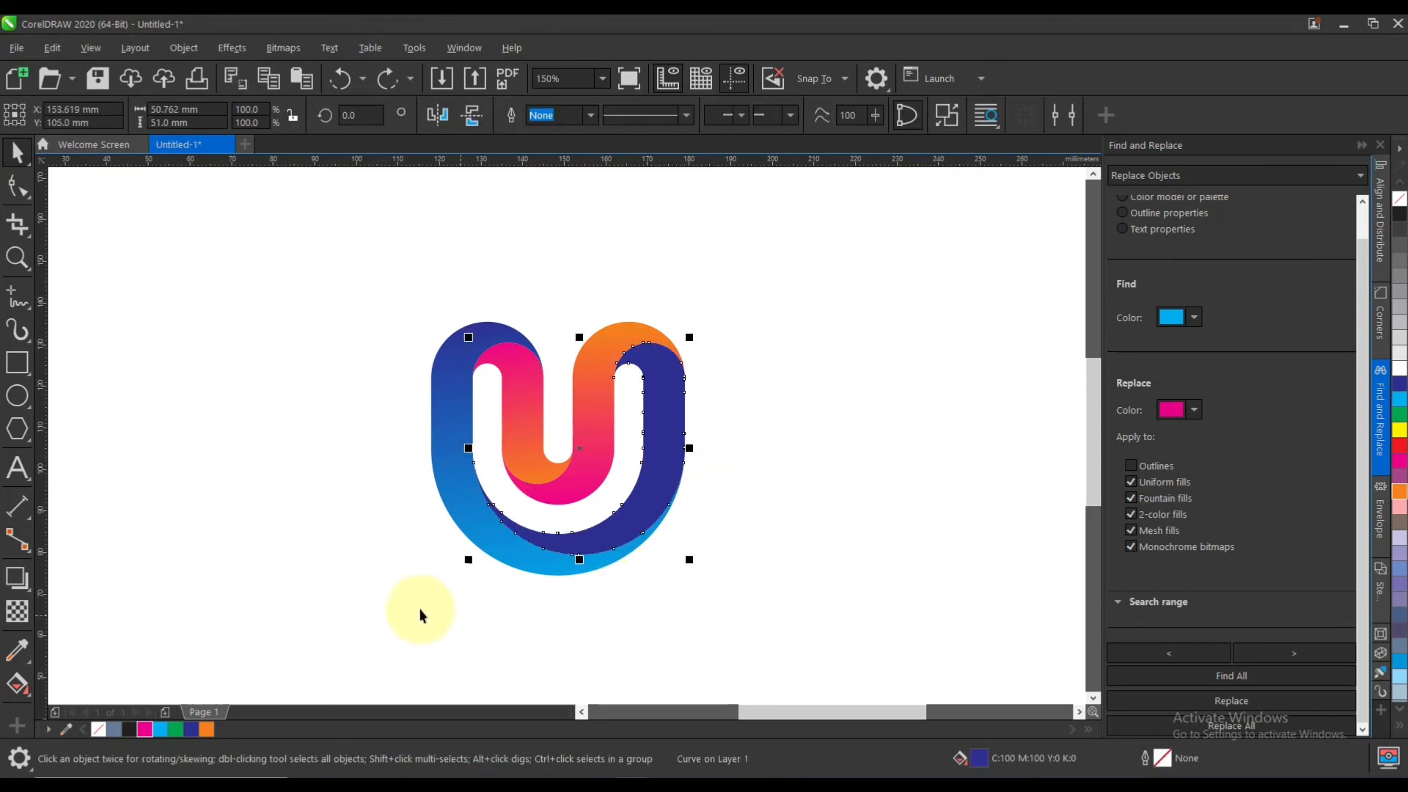
pyautogui.click(18, 684)
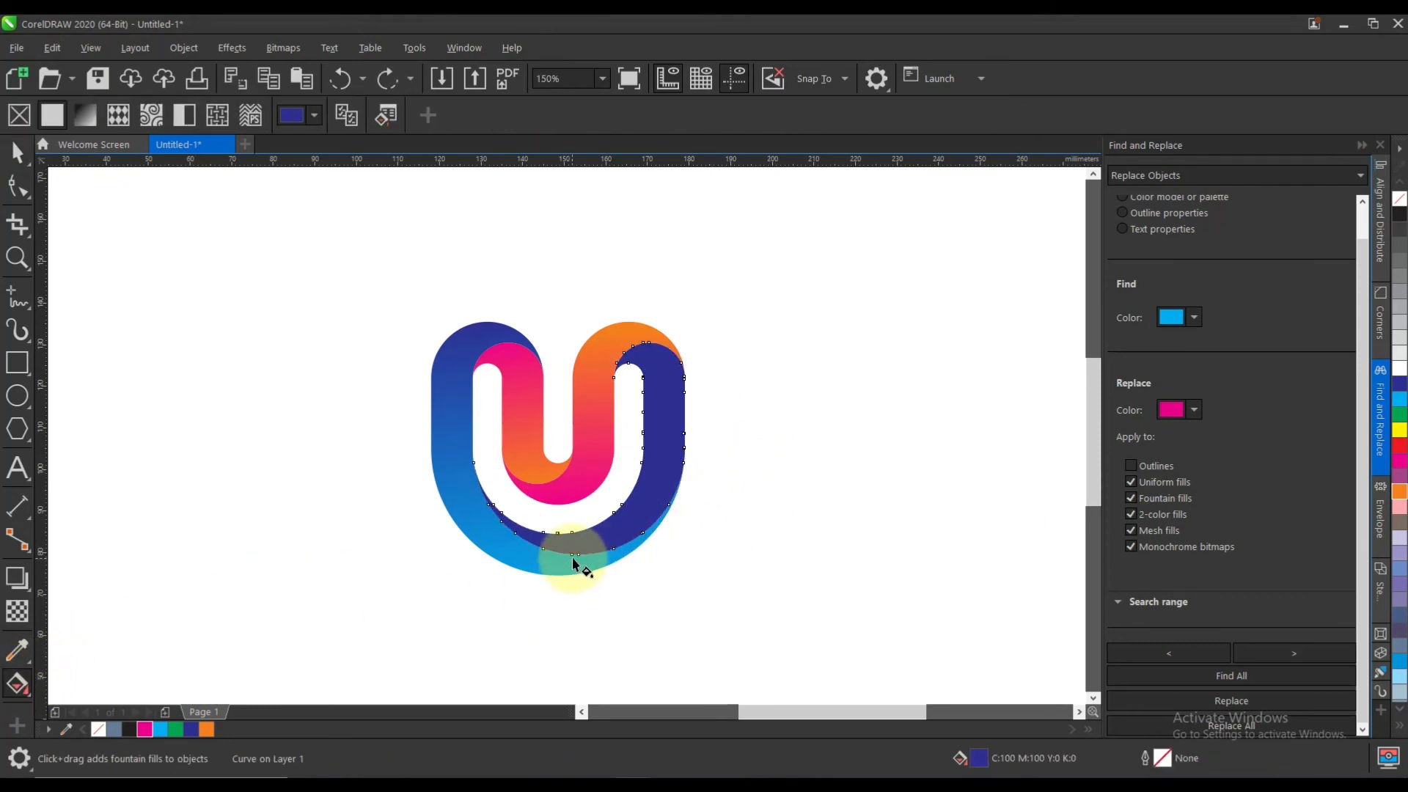
pyautogui.moveTo(574, 562); pyautogui.dragTo(589, 310)
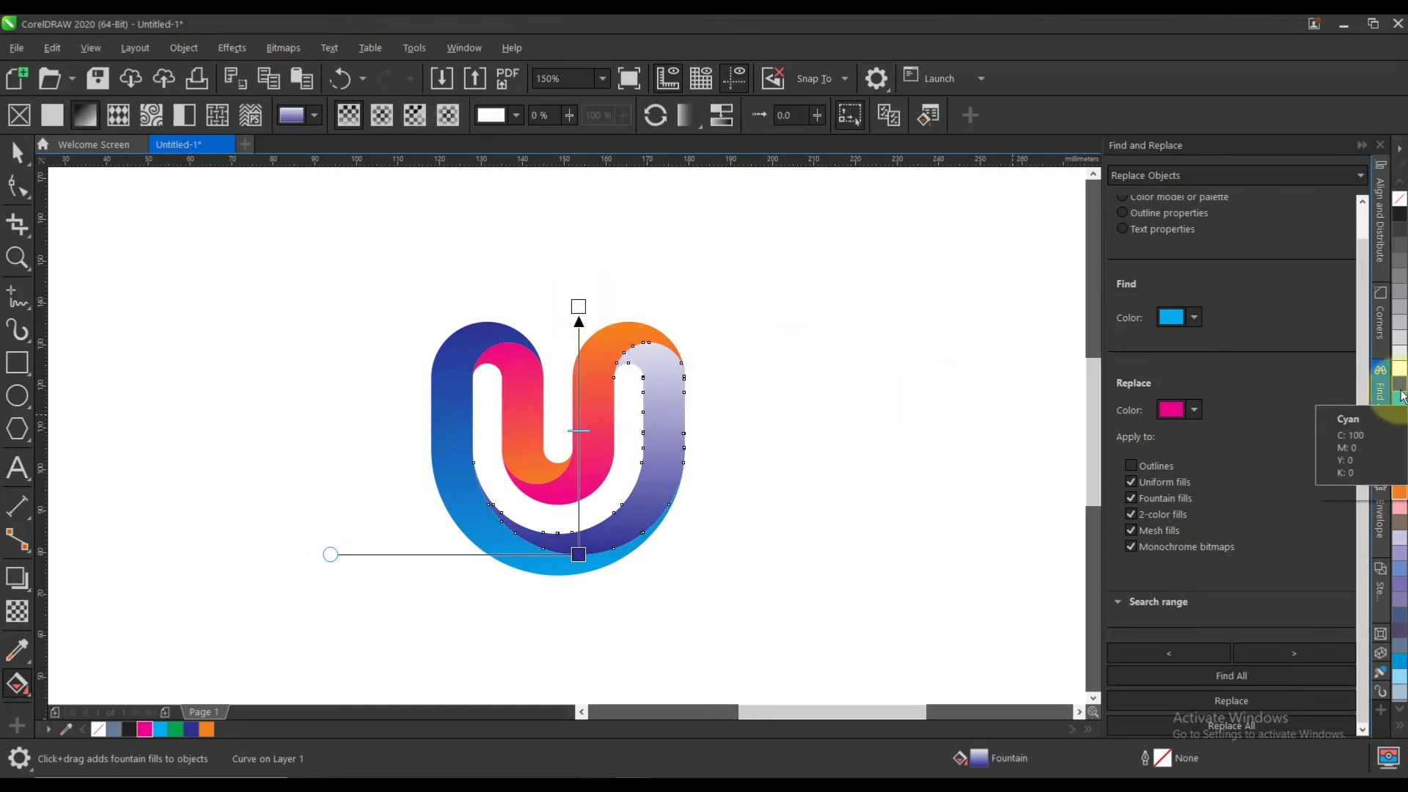
pyautogui.click(1402, 409)
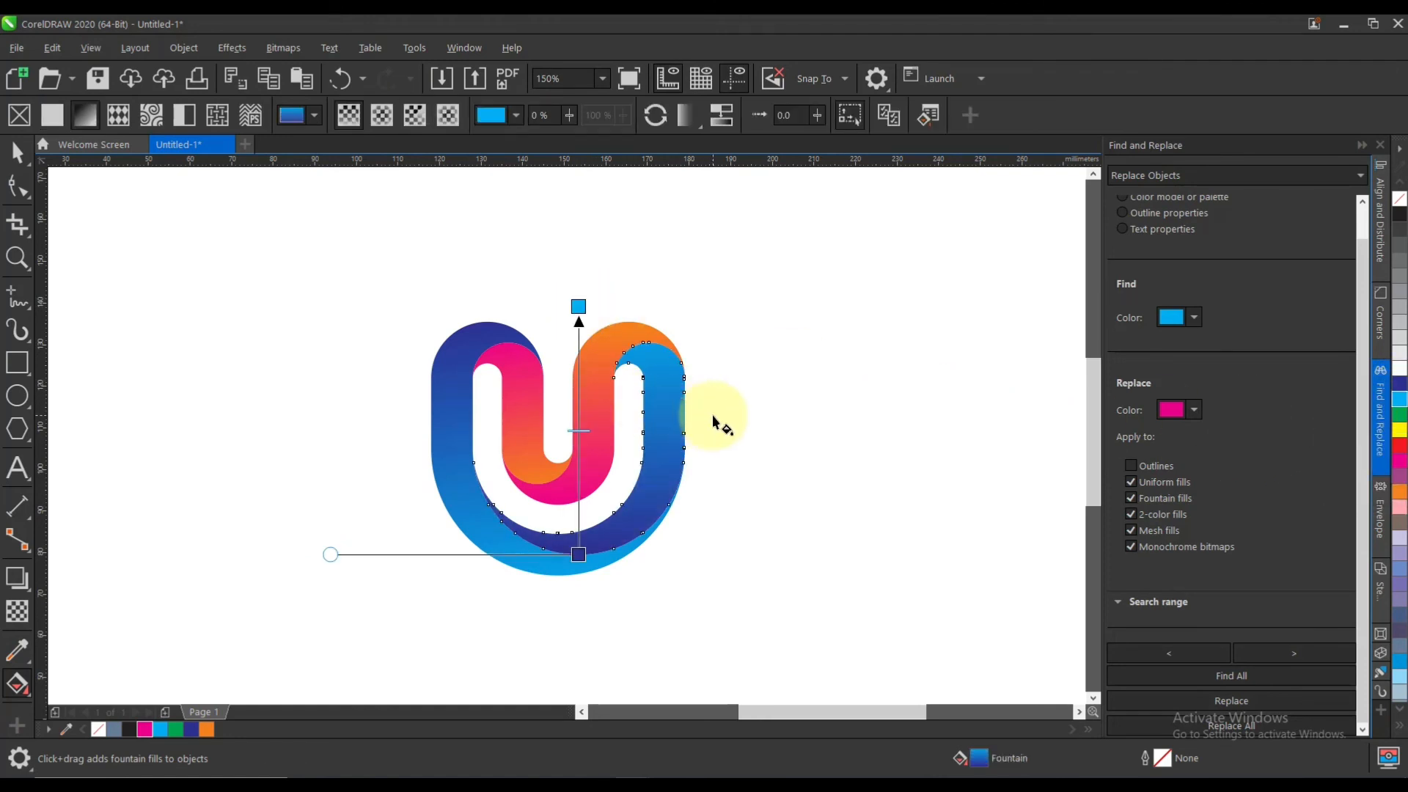
pyautogui.click(17, 152)
pyautogui.click(261, 340)
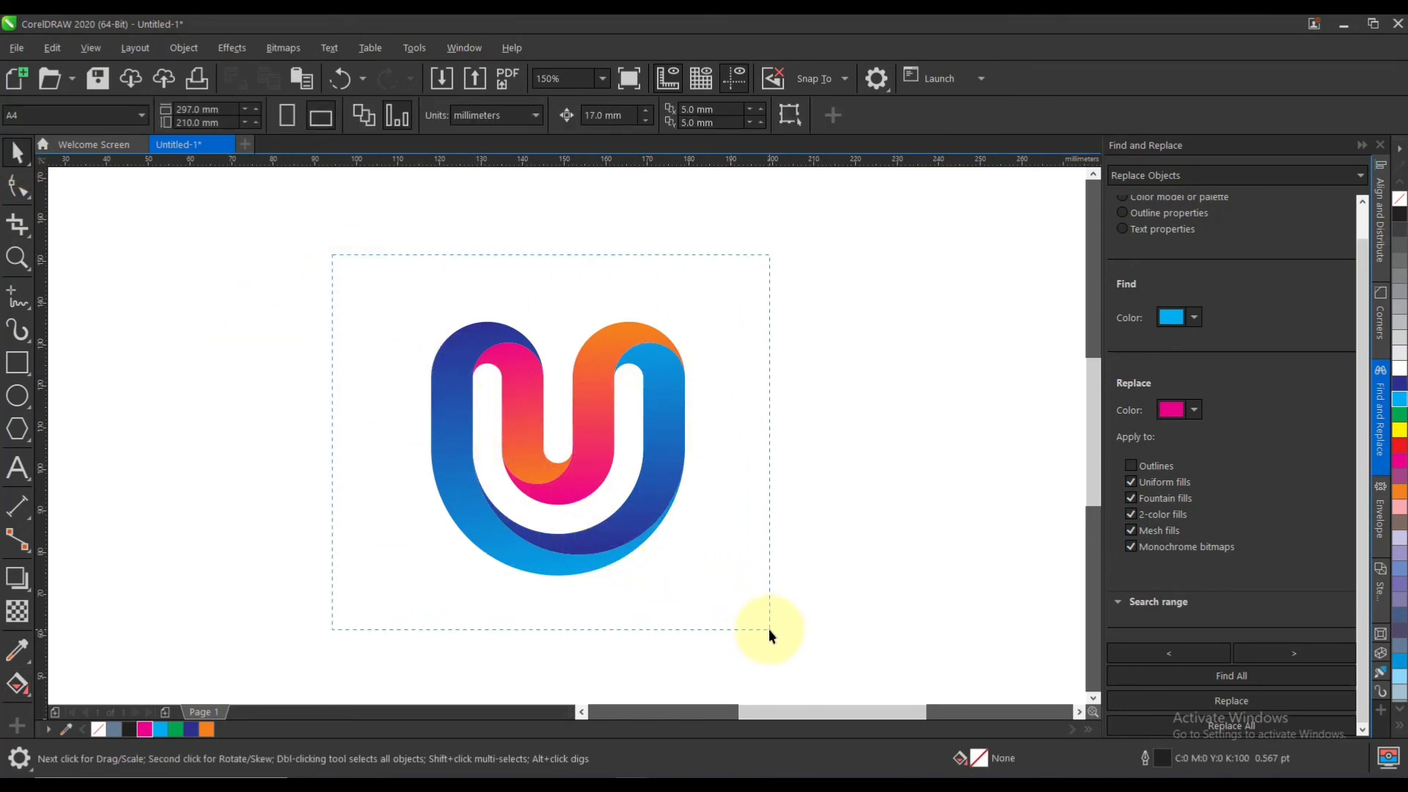
# Group the four gradient-filled bands into one logo object
pyautogui.moveTo(768, 628); pyautogui.dragTo(771, 623)
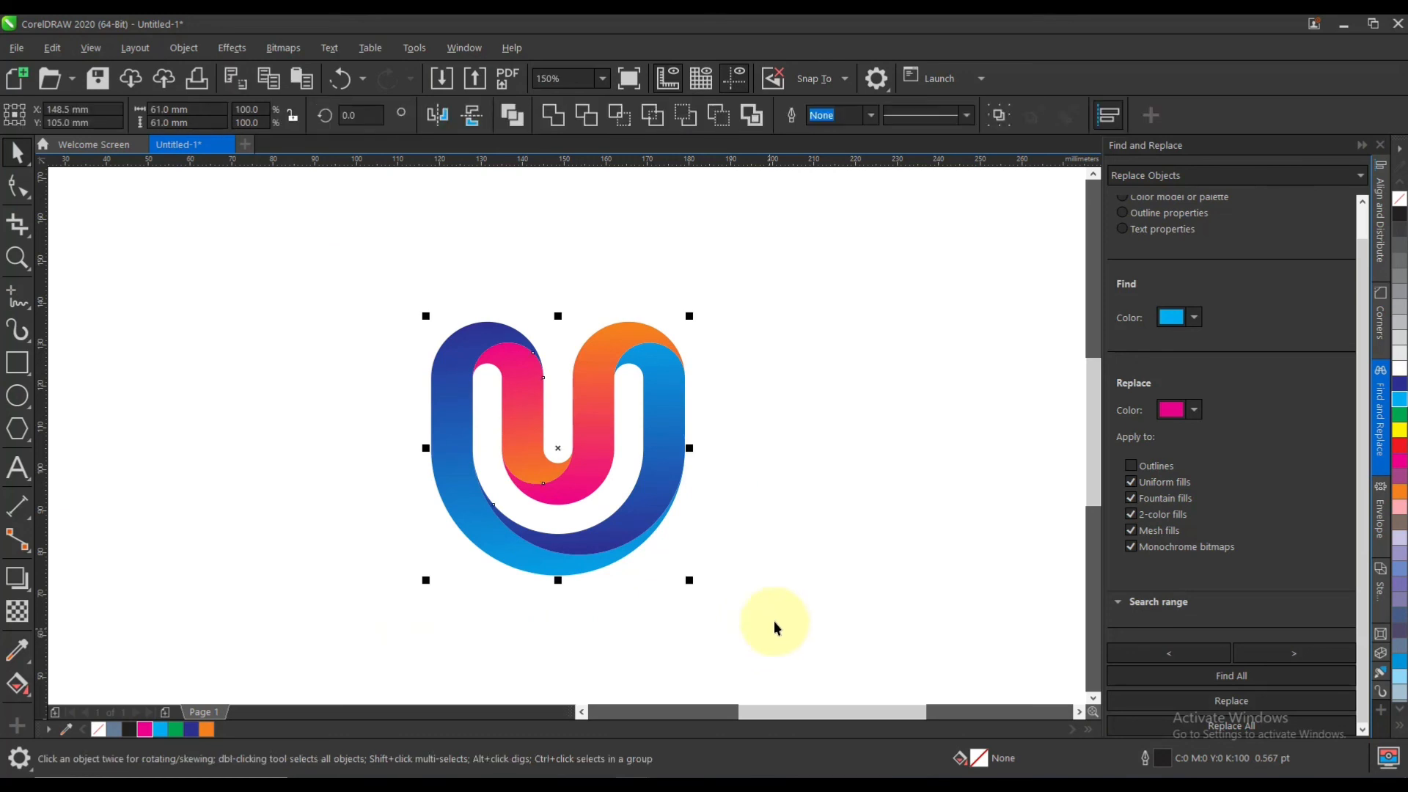
pyautogui.click(782, 544)
pyautogui.scroll(-2, 597, 473)
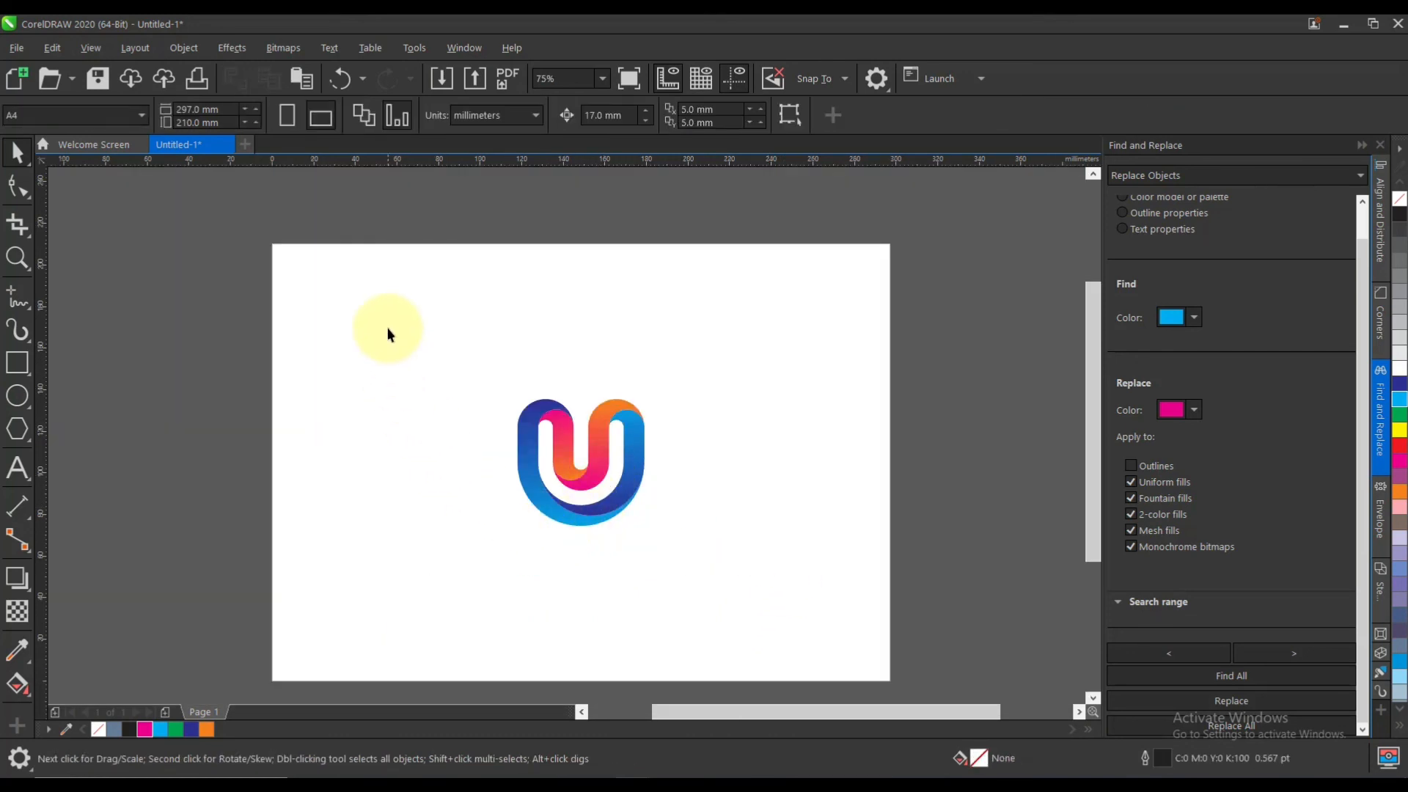
pyautogui.moveTo(751, 591); pyautogui.dragTo(749, 589)
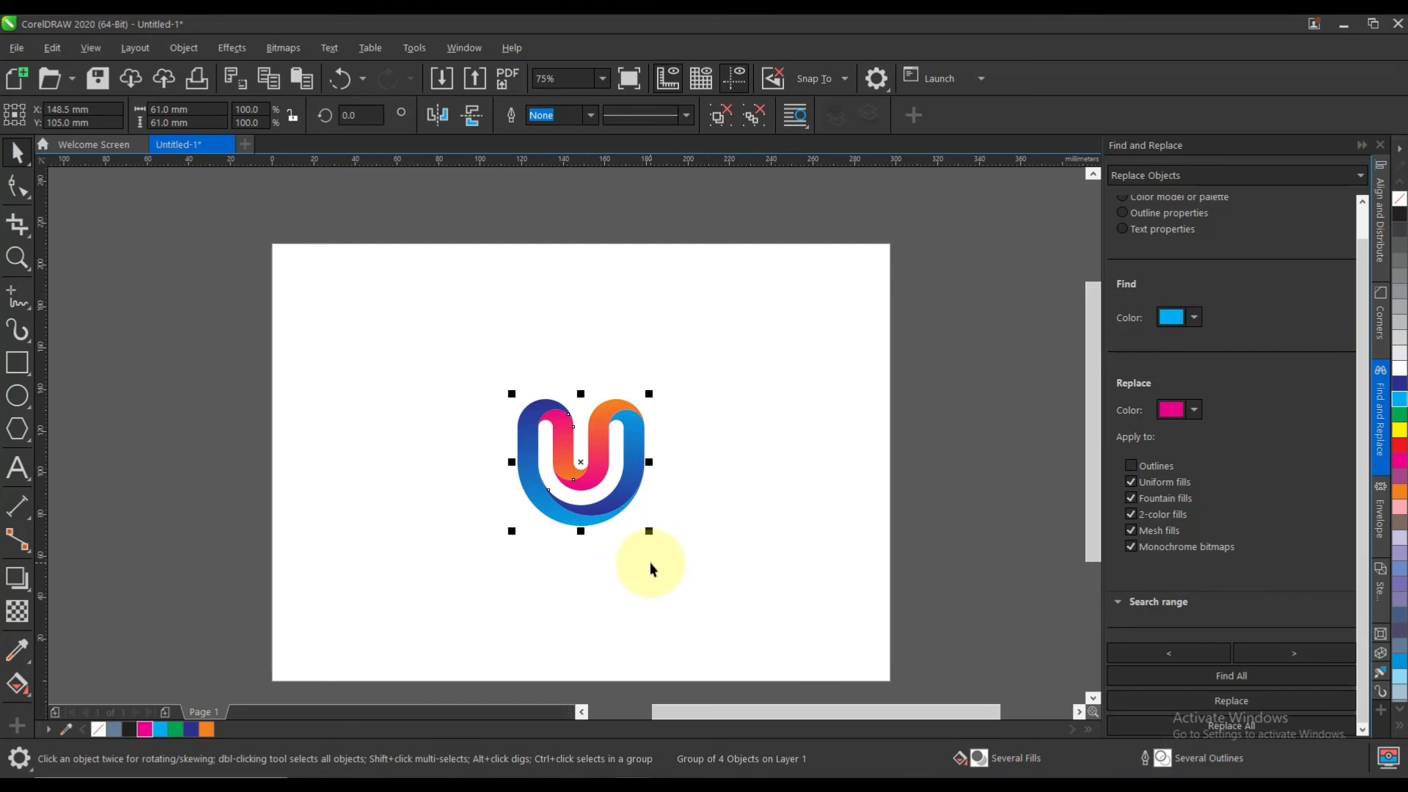
pyautogui.press('F4')
pyautogui.click(874, 539)
pyautogui.scroll(-3, 631, 496)
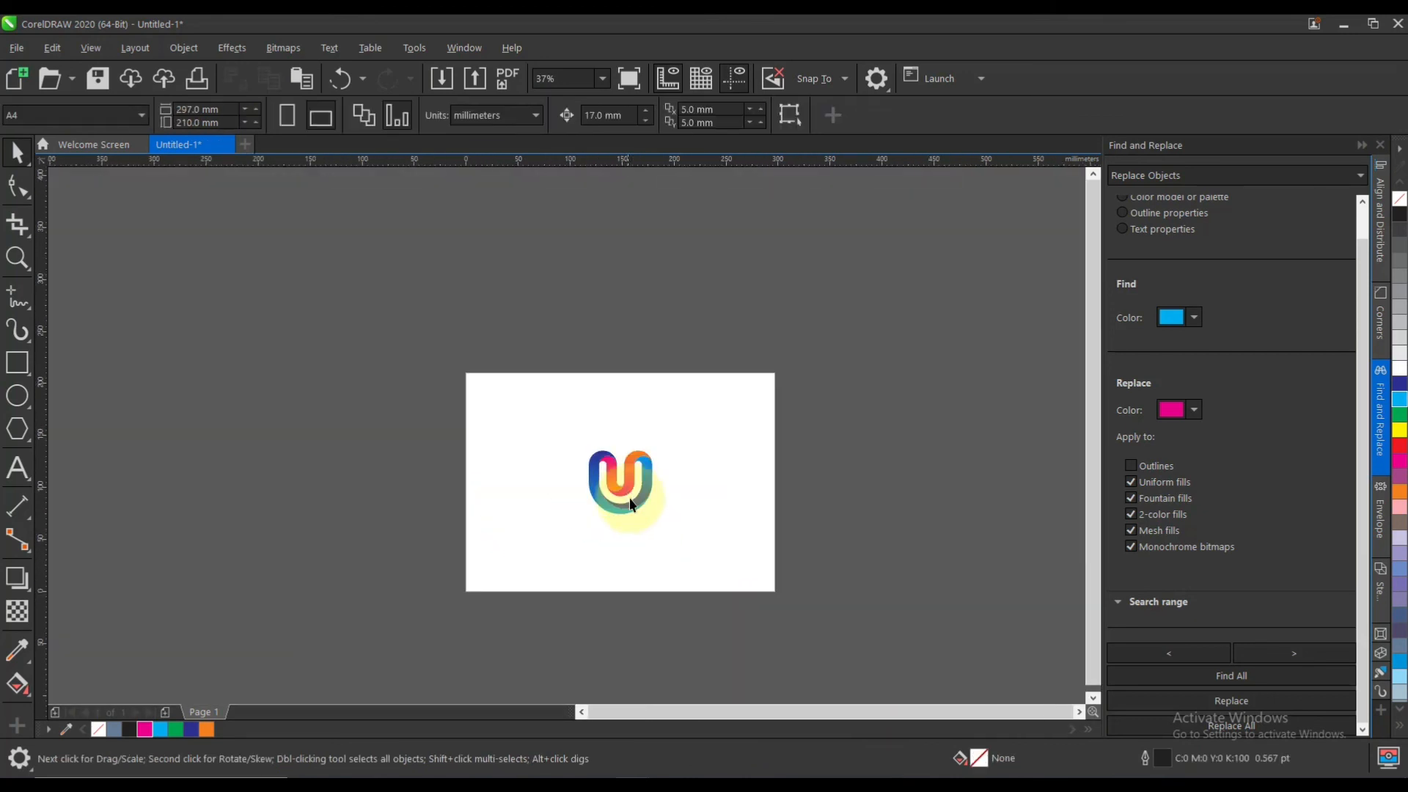
pyautogui.scroll(2, 631, 503)
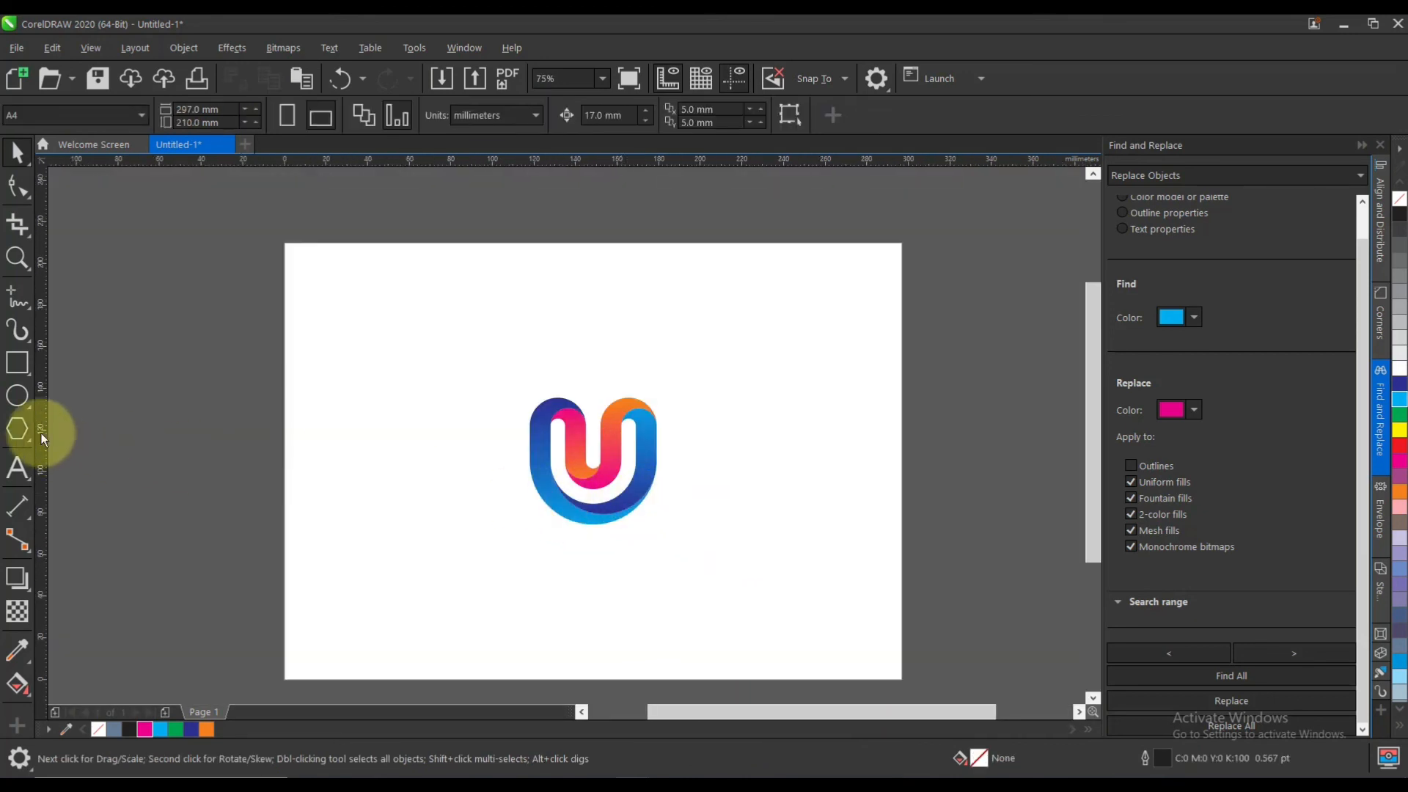
# Add a page-sized background rectangle of 297 by 210 mm
pyautogui.click(17, 363)
pyautogui.doubleClick(16, 362)
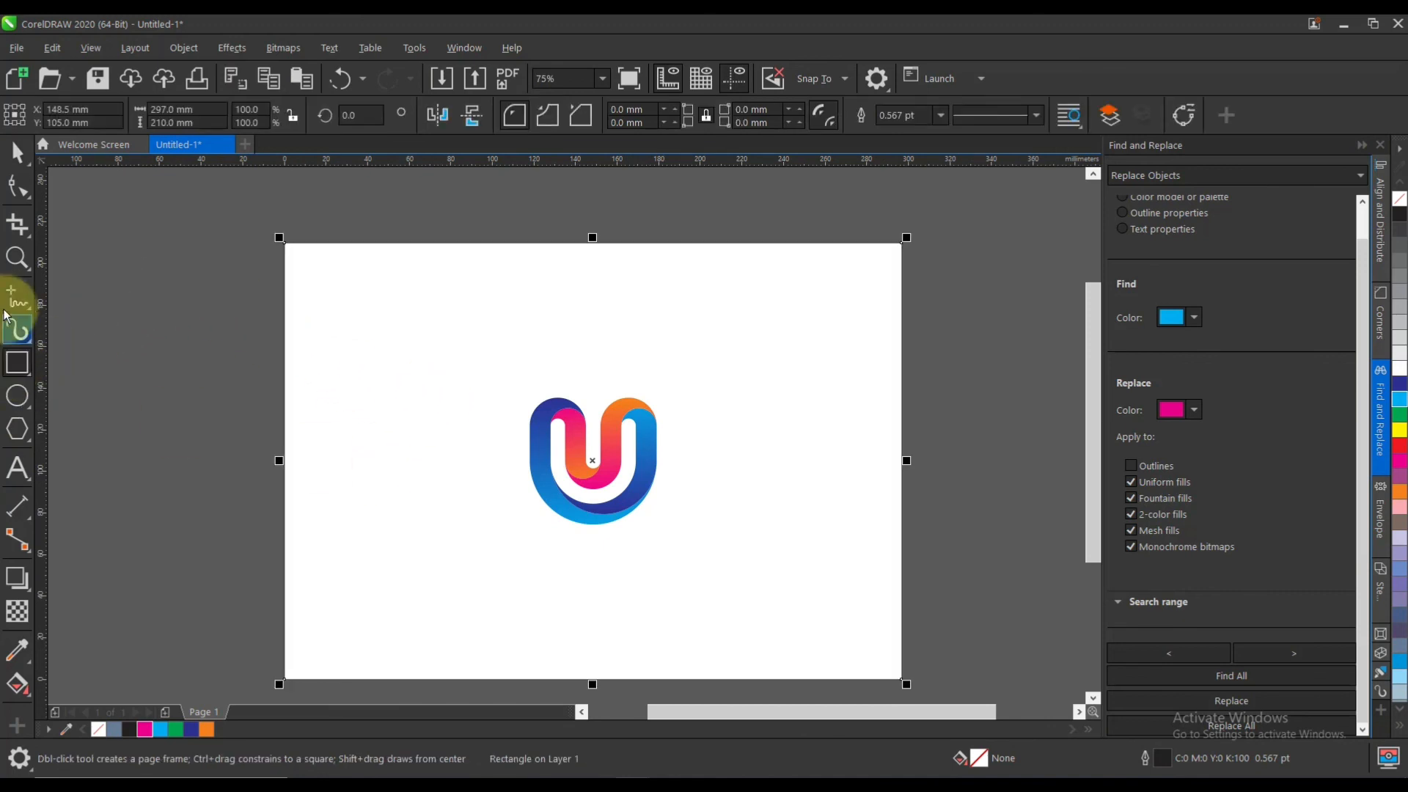
pyautogui.click(17, 152)
# Enlarge the grouped logo proportionally from its centre to about 118 mm wide and high
pyautogui.click(444, 354)
pyautogui.moveTo(444, 354); pyautogui.dragTo(708, 576)
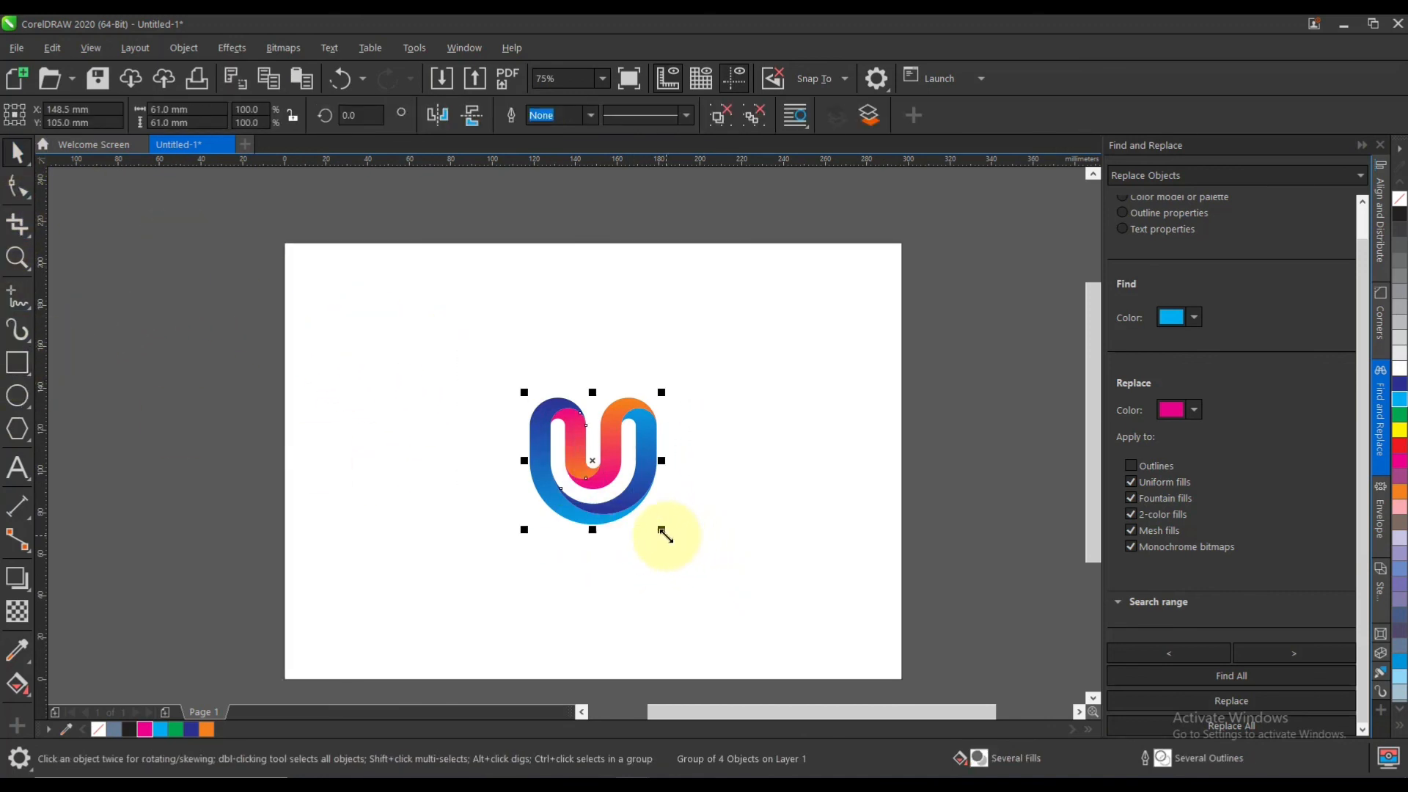
pyautogui.moveTo(660, 535); pyautogui.dragTo(725, 592)
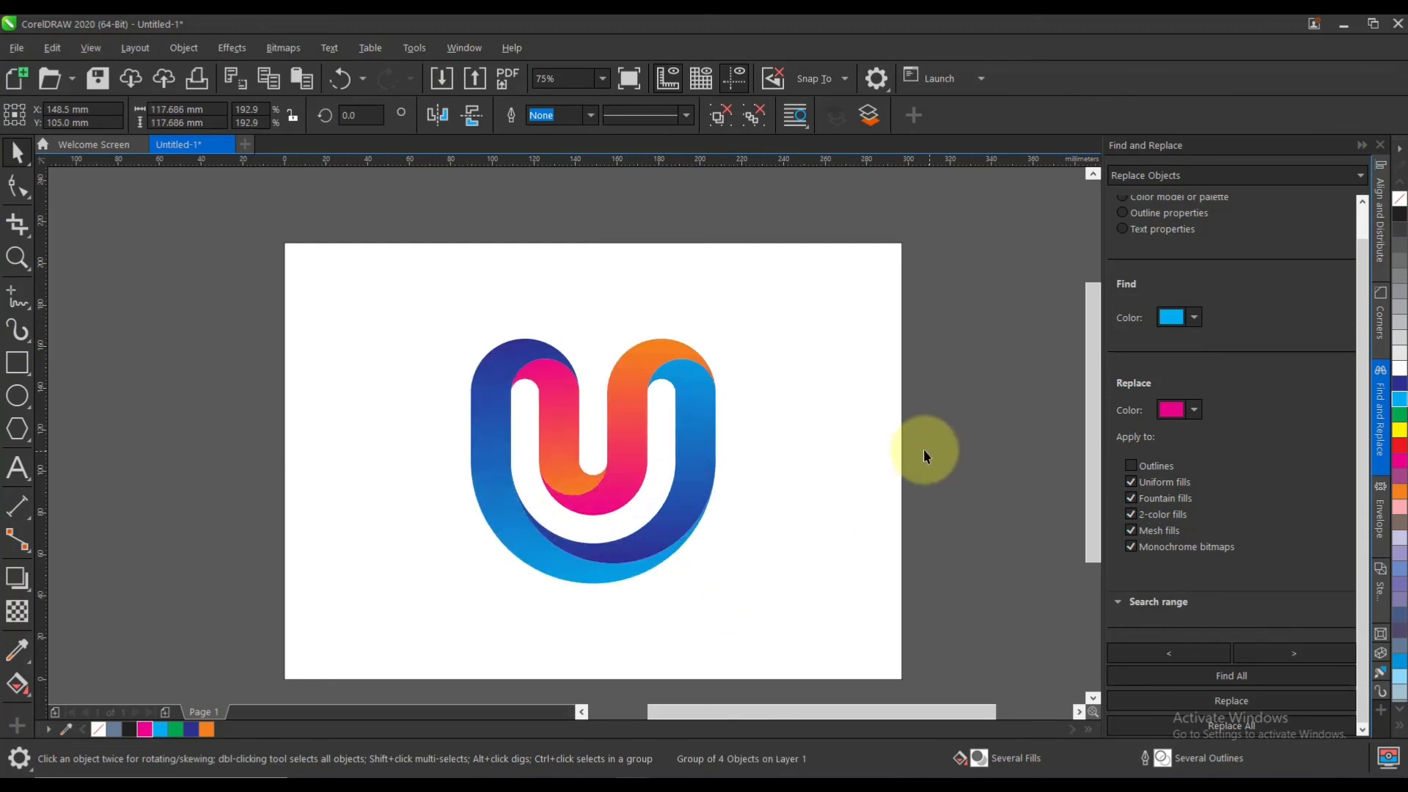
pyautogui.click(901, 439)
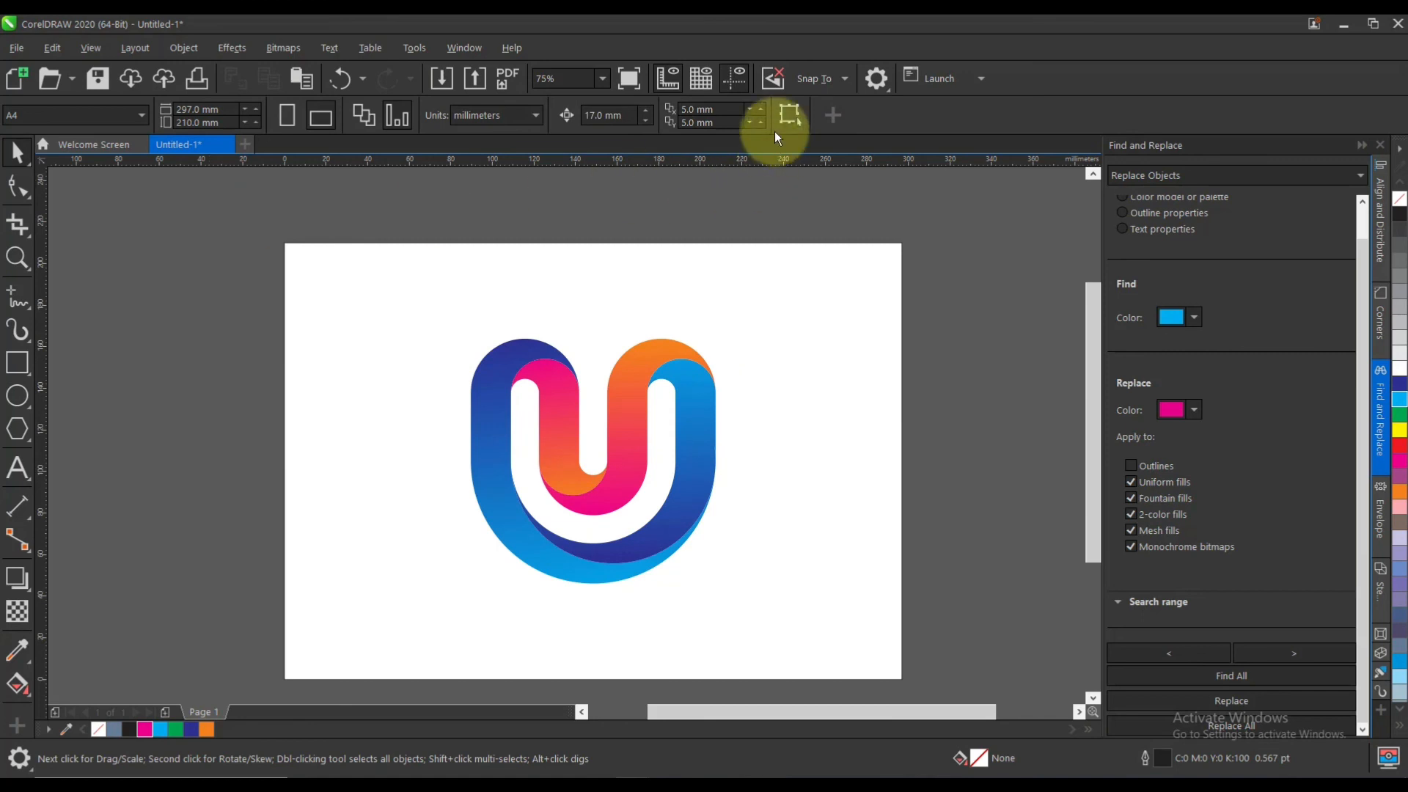
# Fill the page-sized background rectangle with medium grey after trying 10% black
pyautogui.click(828, 333)
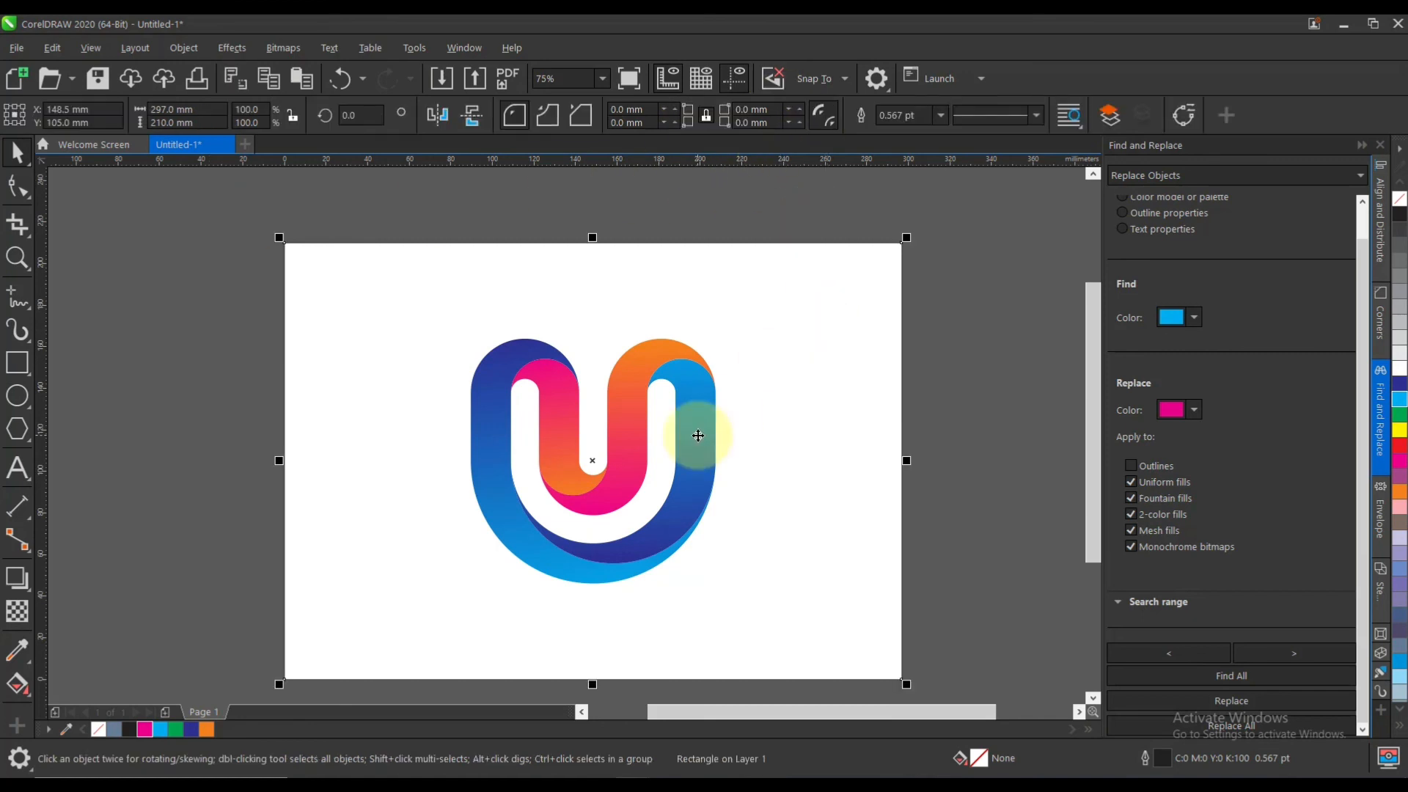
pyautogui.click(1399, 353)
pyautogui.click(1396, 293)
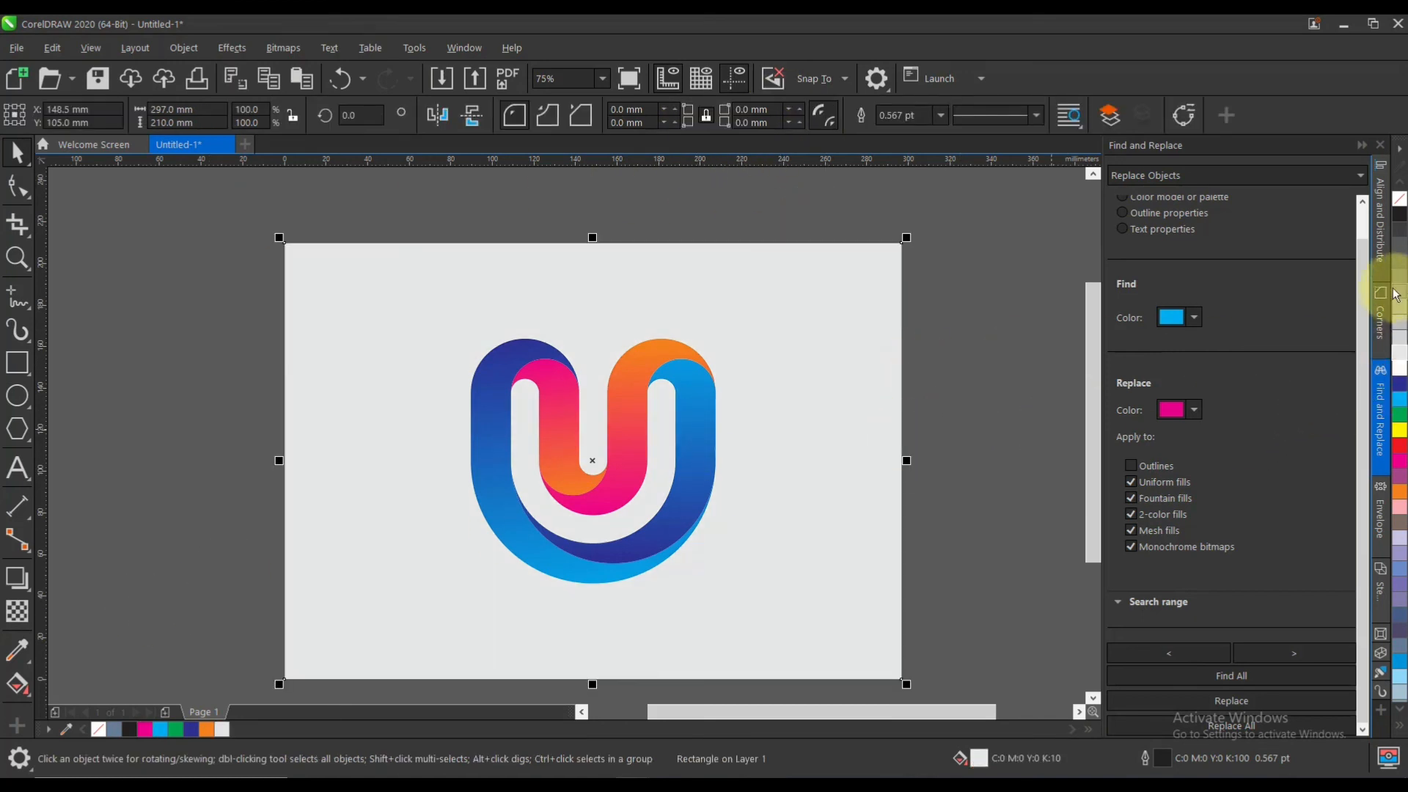
pyautogui.click(1400, 313)
pyautogui.click(926, 431)
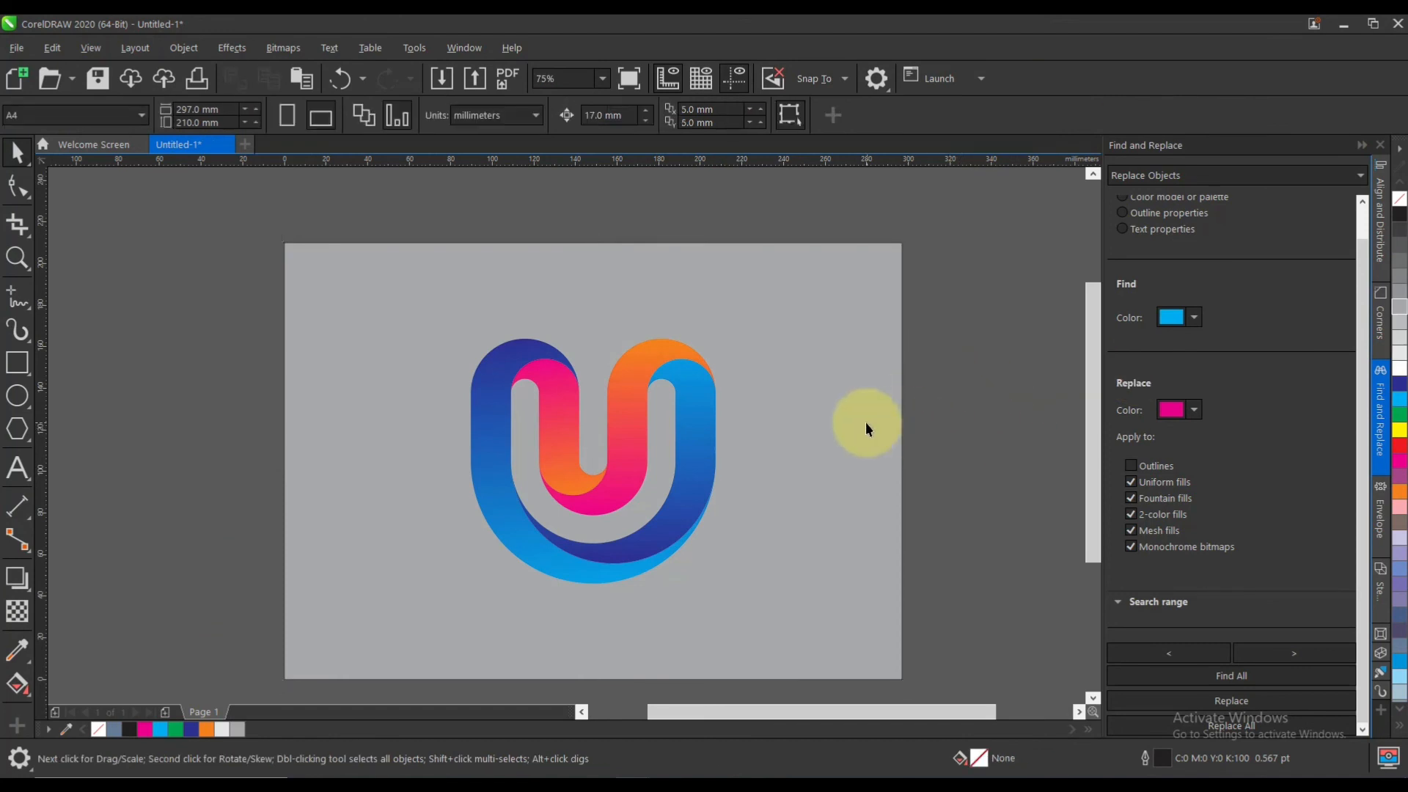